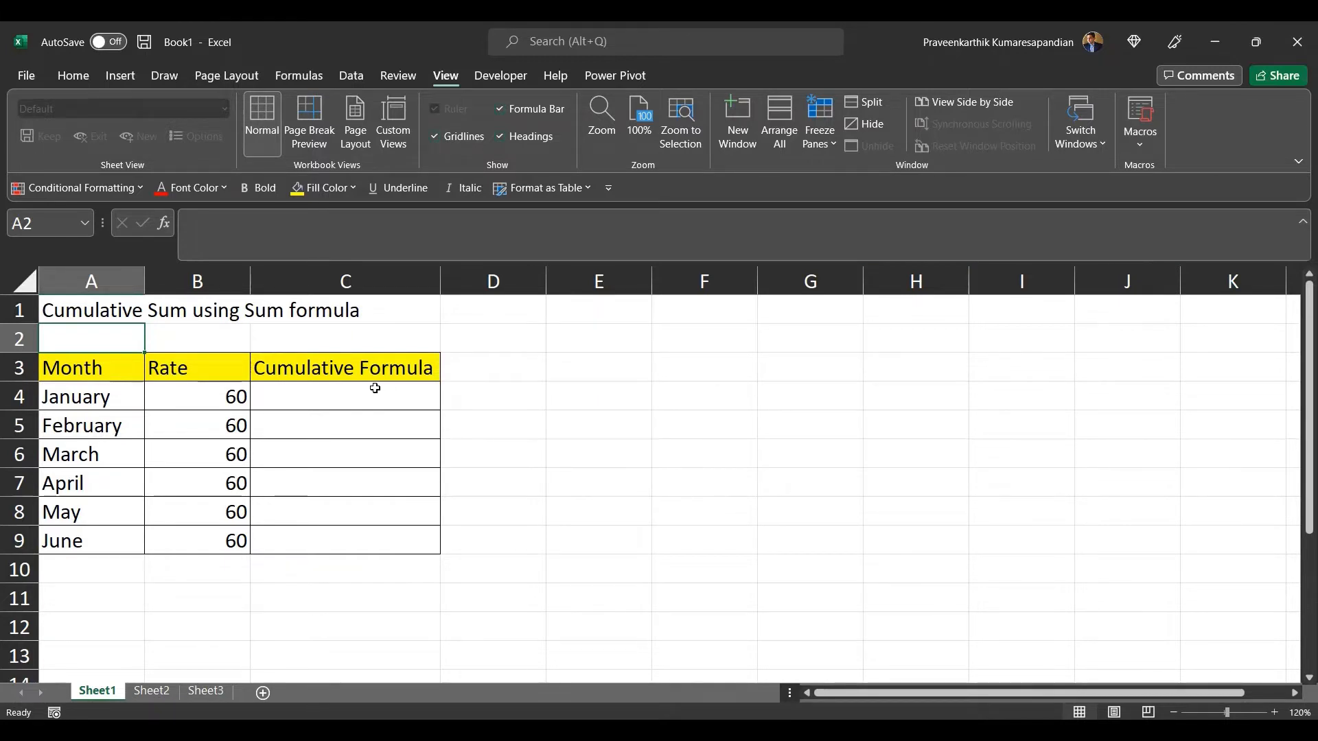
left_click(375, 389)
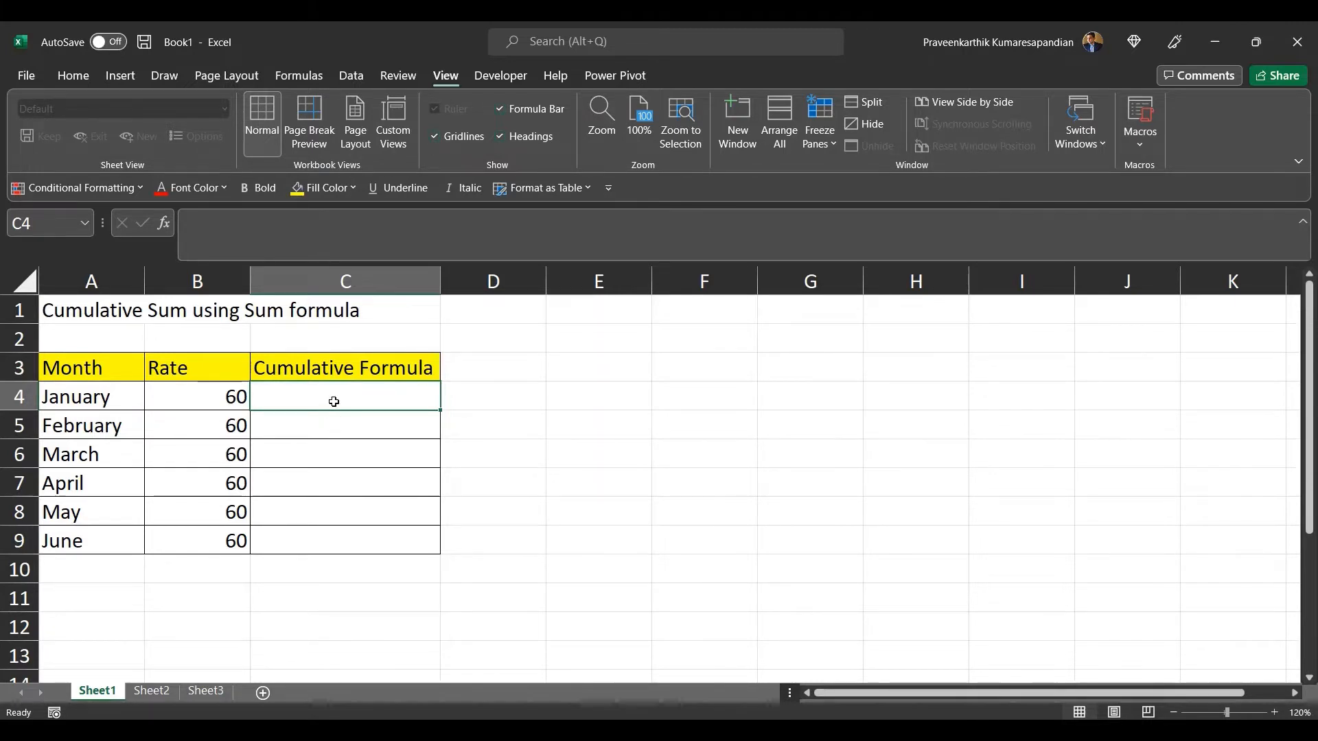
left_click(101, 313)
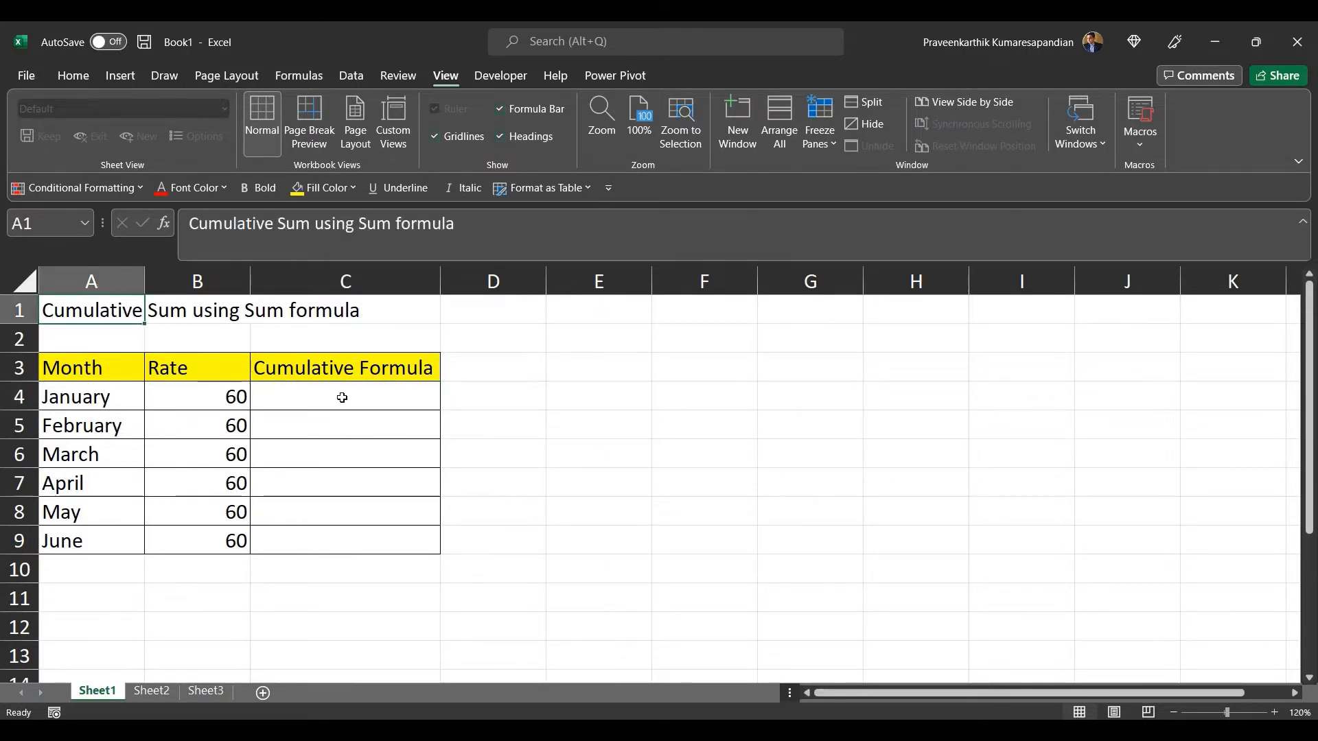
left_click(342, 398)
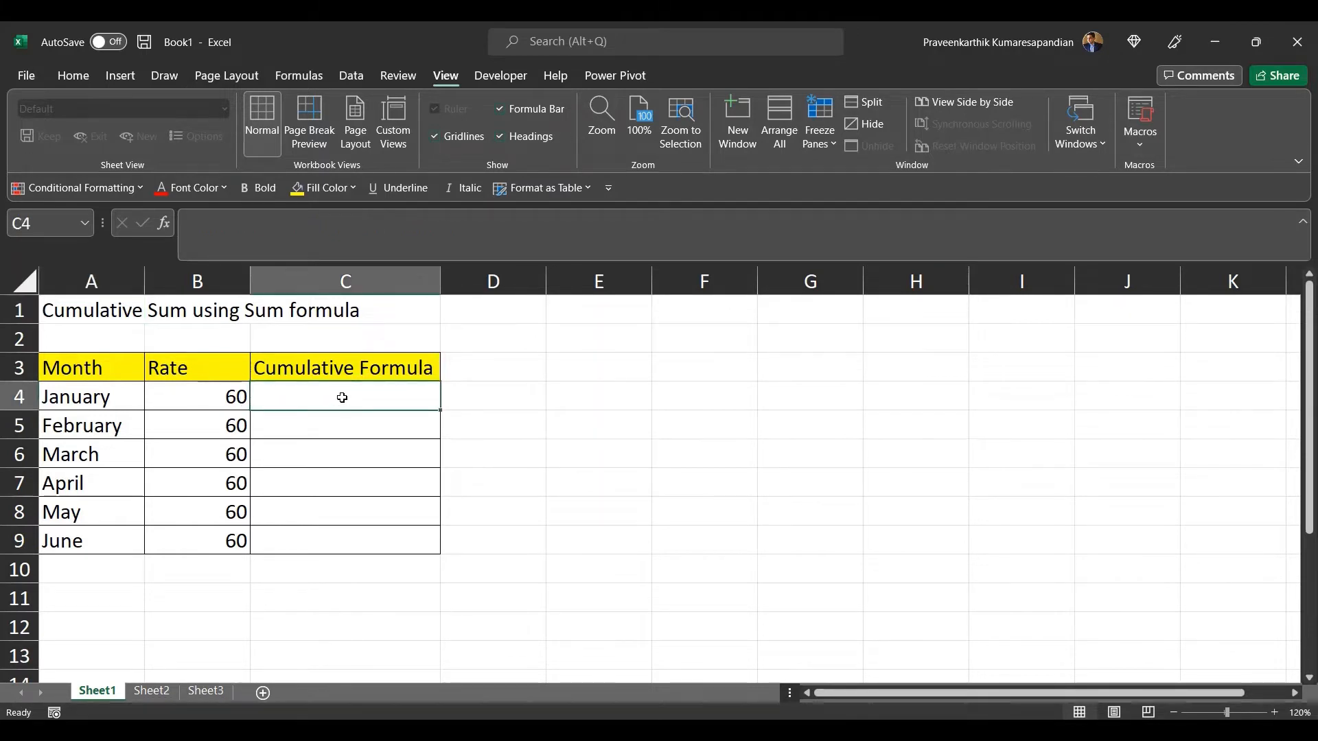
left_click_drag(201, 362, 202, 391)
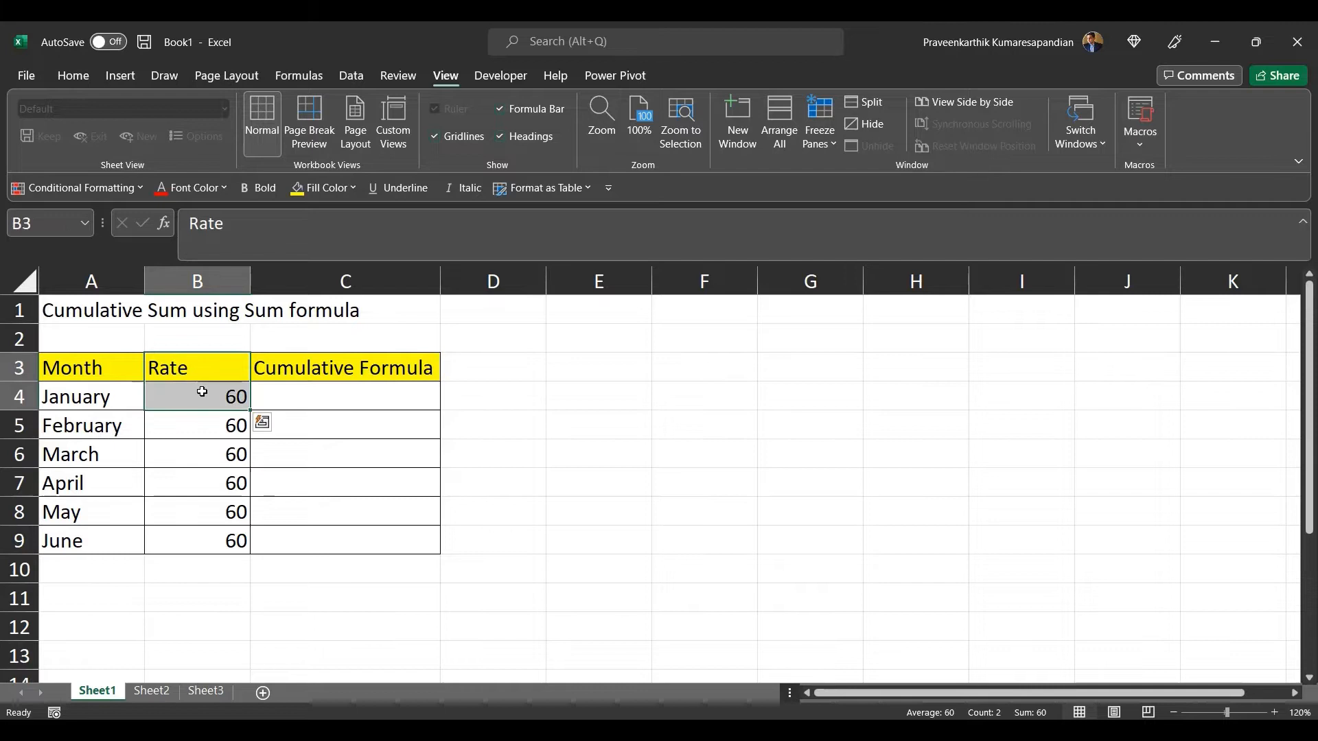
Step: Enter a SUM formula in C4 that adds the range B3:B4
double_click(309, 397)
type("=")
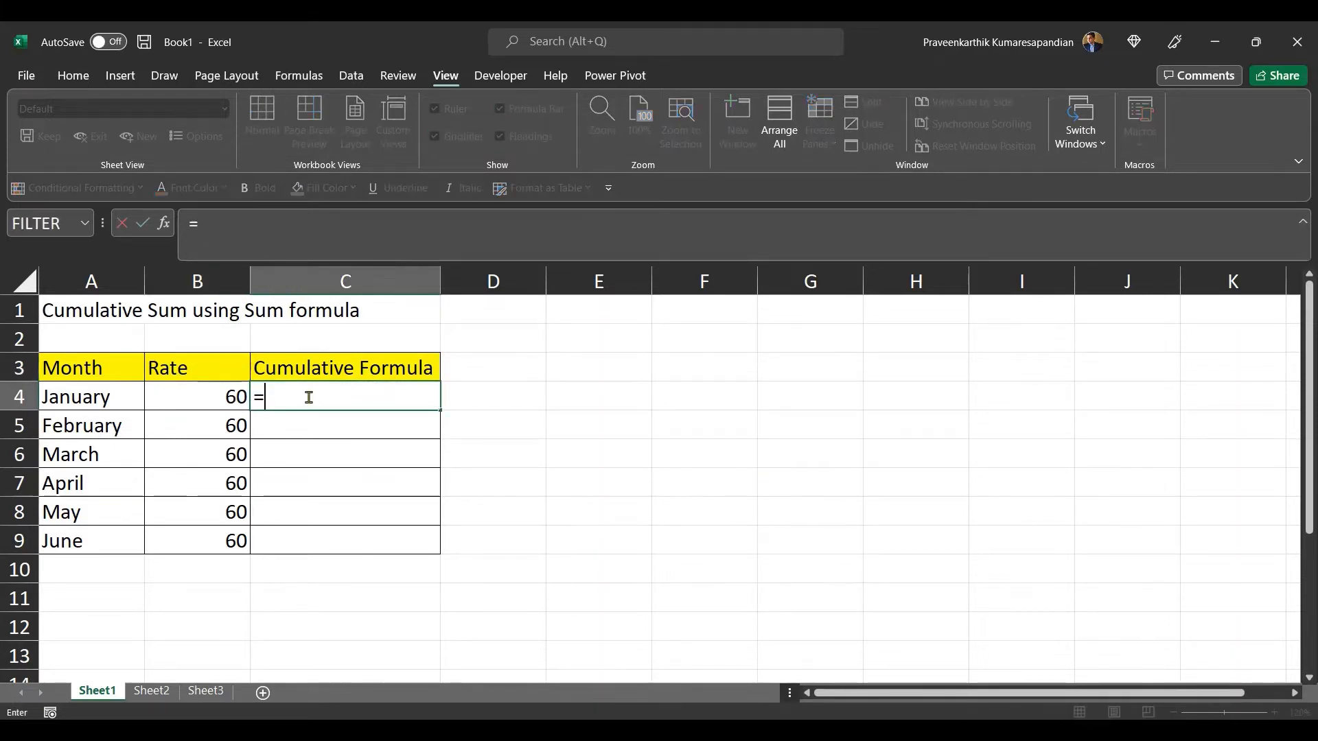
type("S")
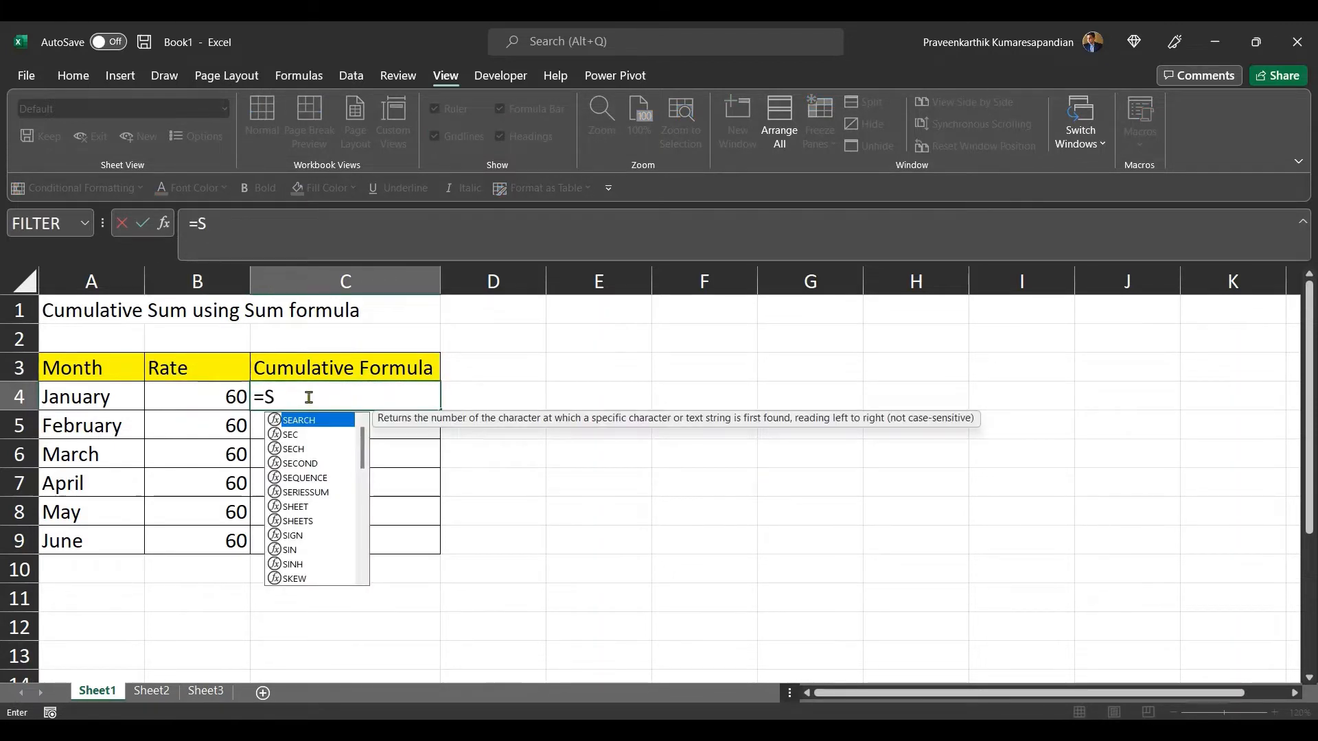
type("UM(")
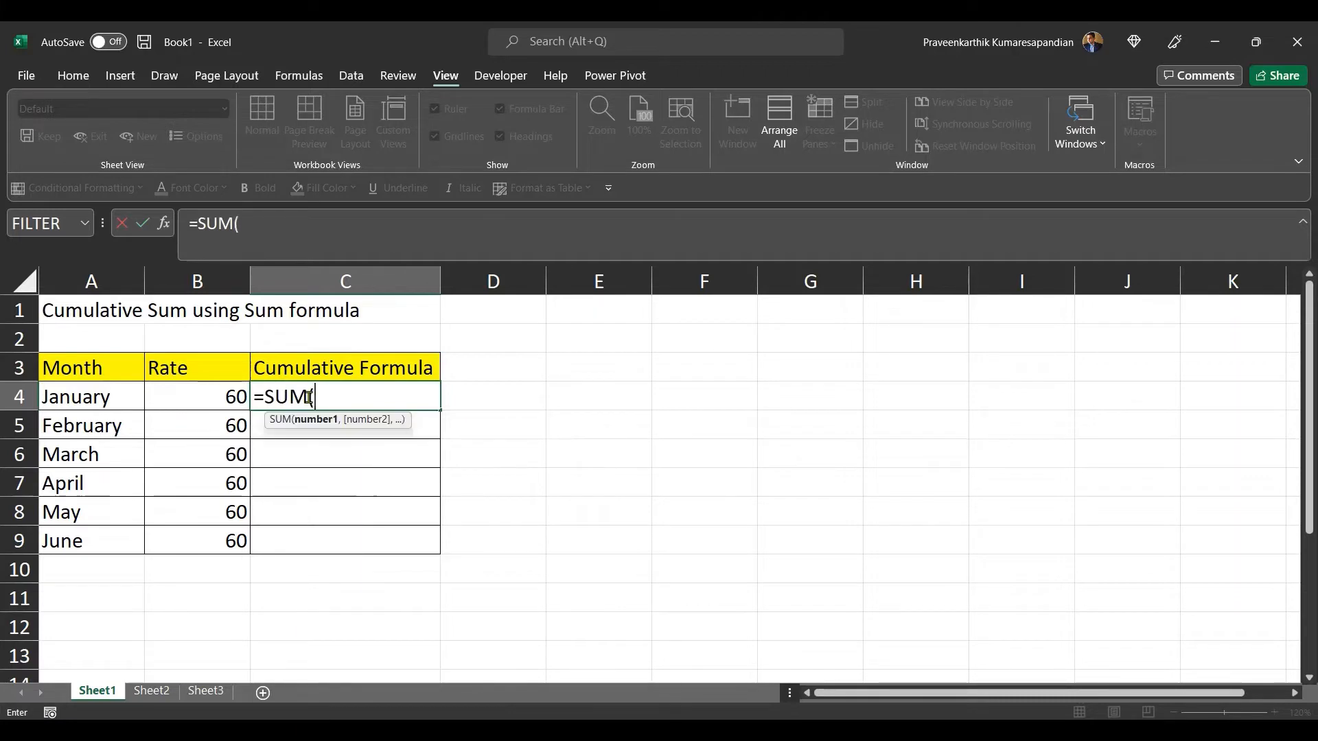
left_click(207, 366)
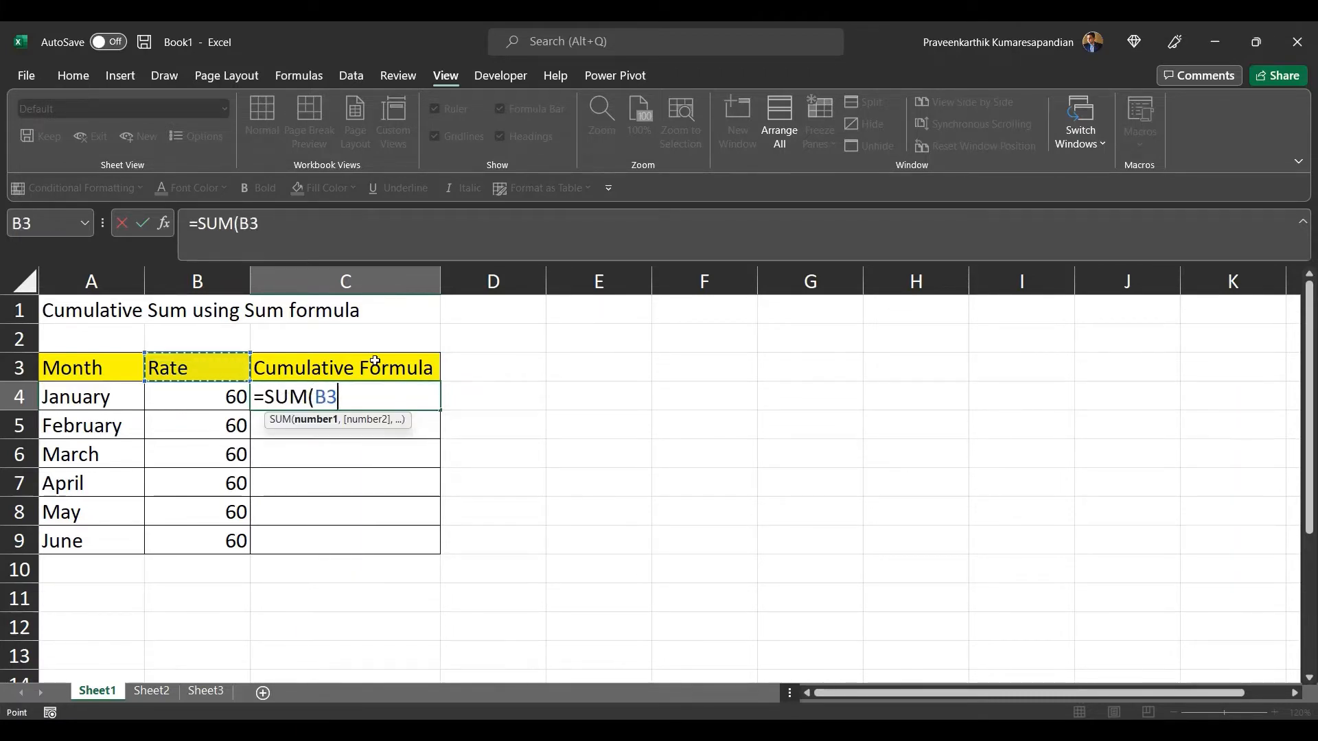
key("F8")
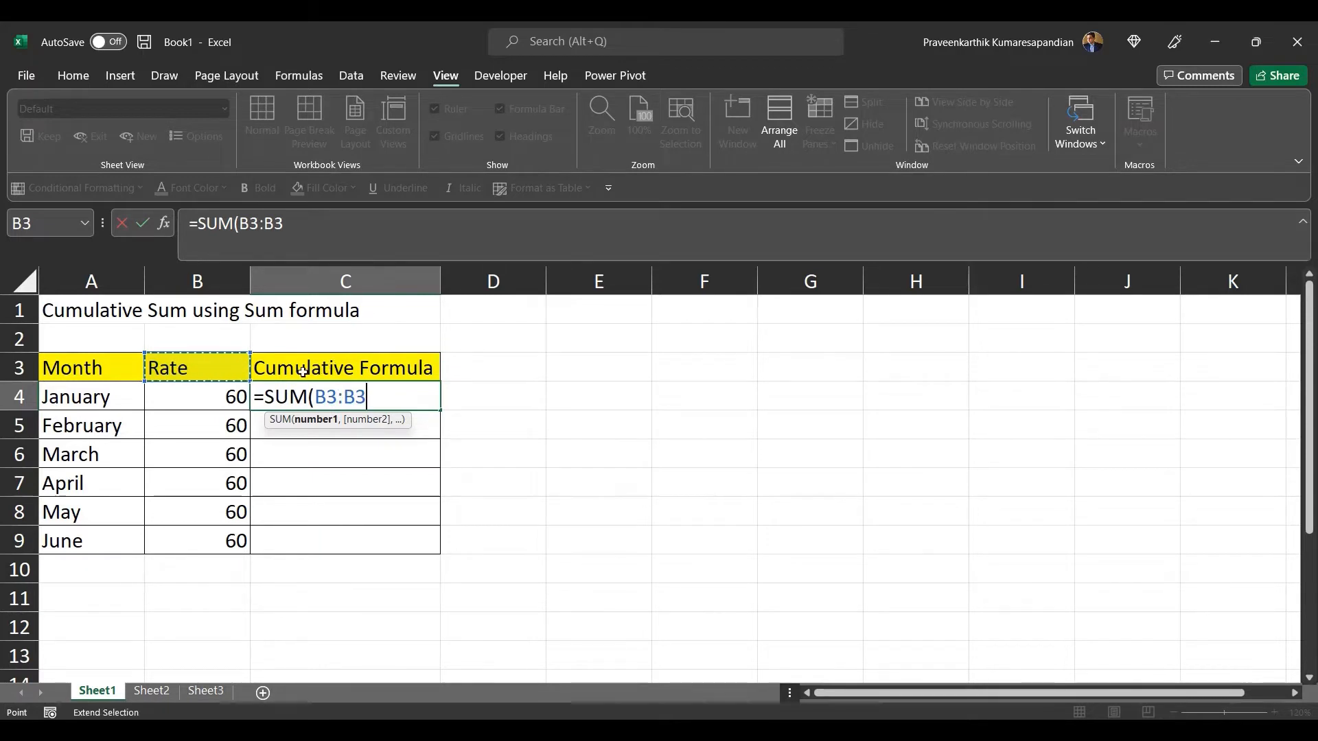
left_click(213, 402)
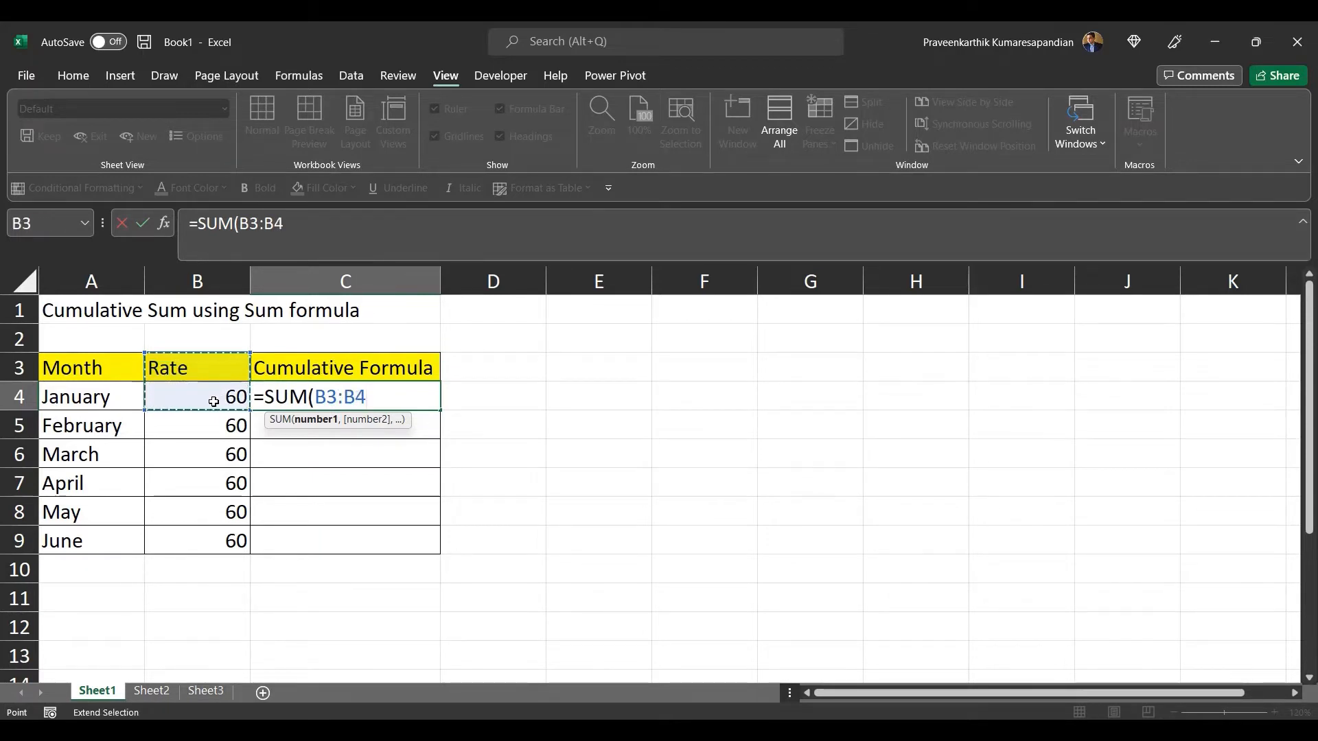
left_click(314, 239)
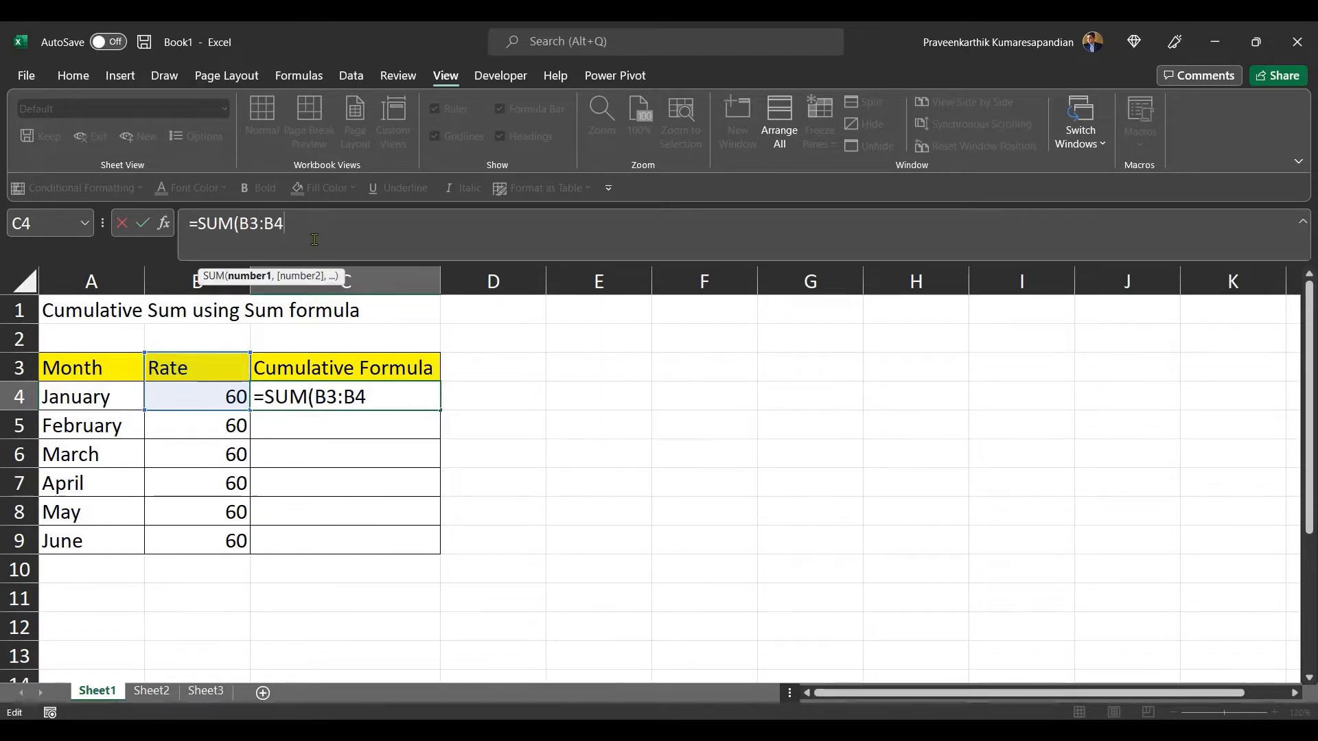
type(")")
key("Return")
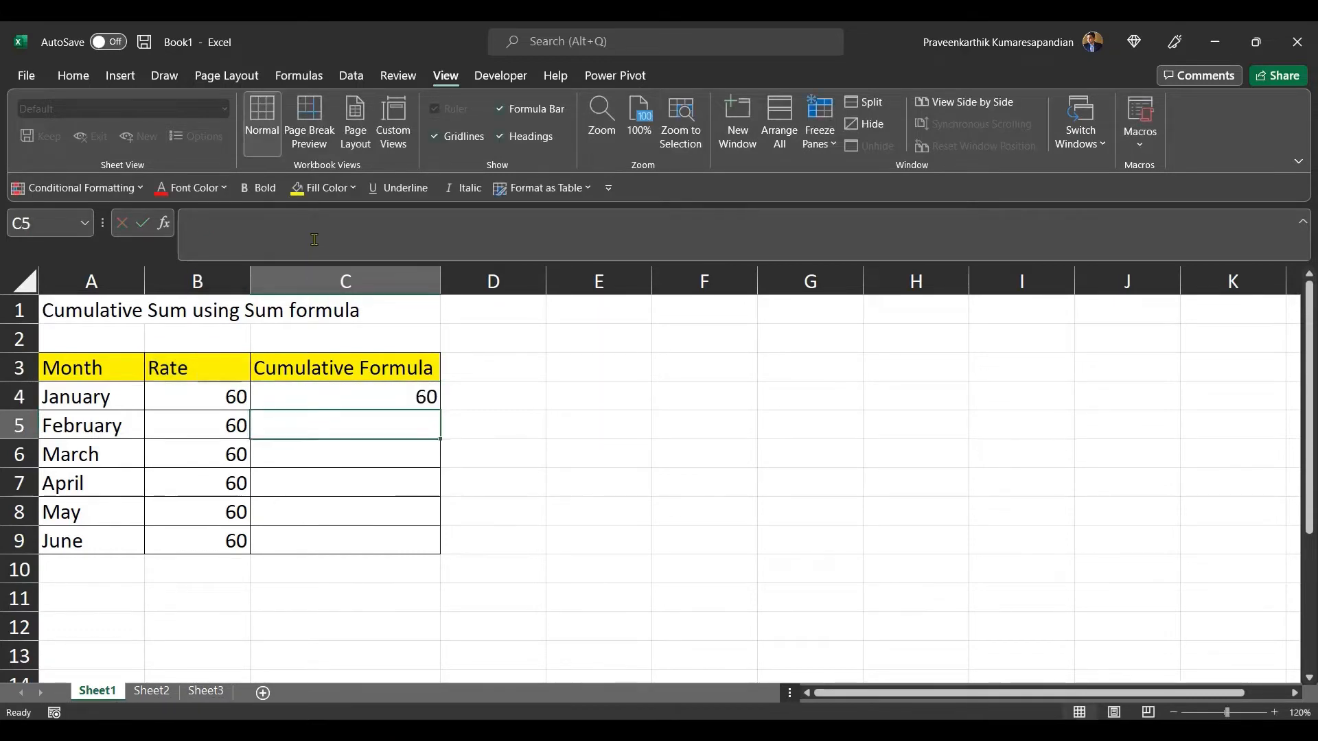
Step: Copy the C4 formula down the Cumulative Formula column through C9
left_click(371, 393)
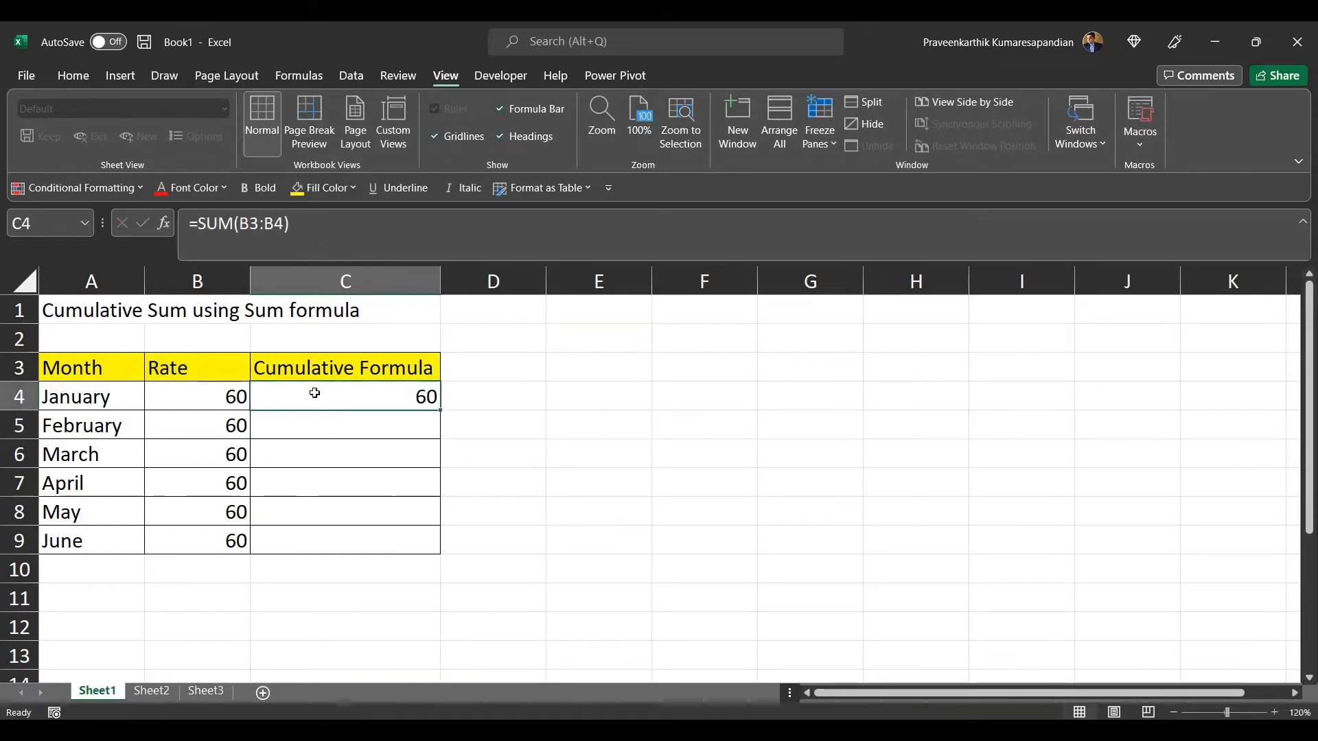
left_click(223, 368)
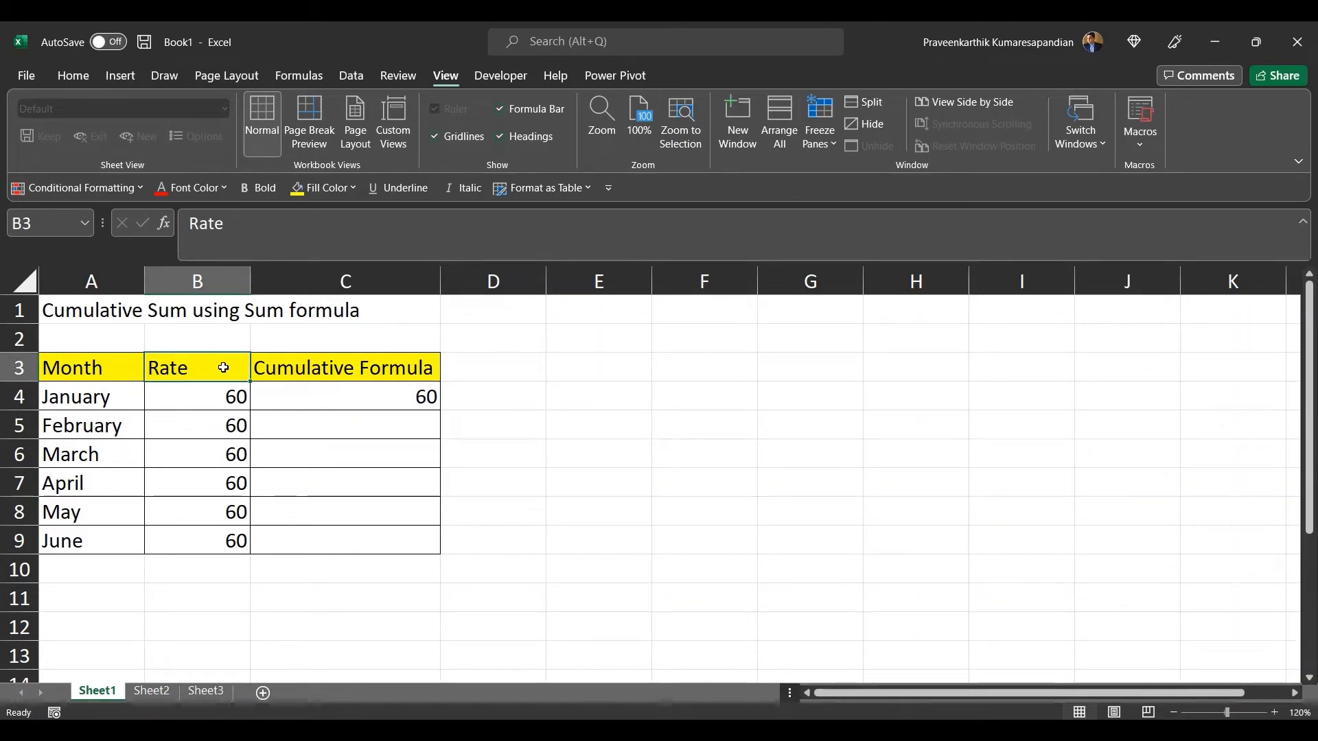
left_click(385, 396)
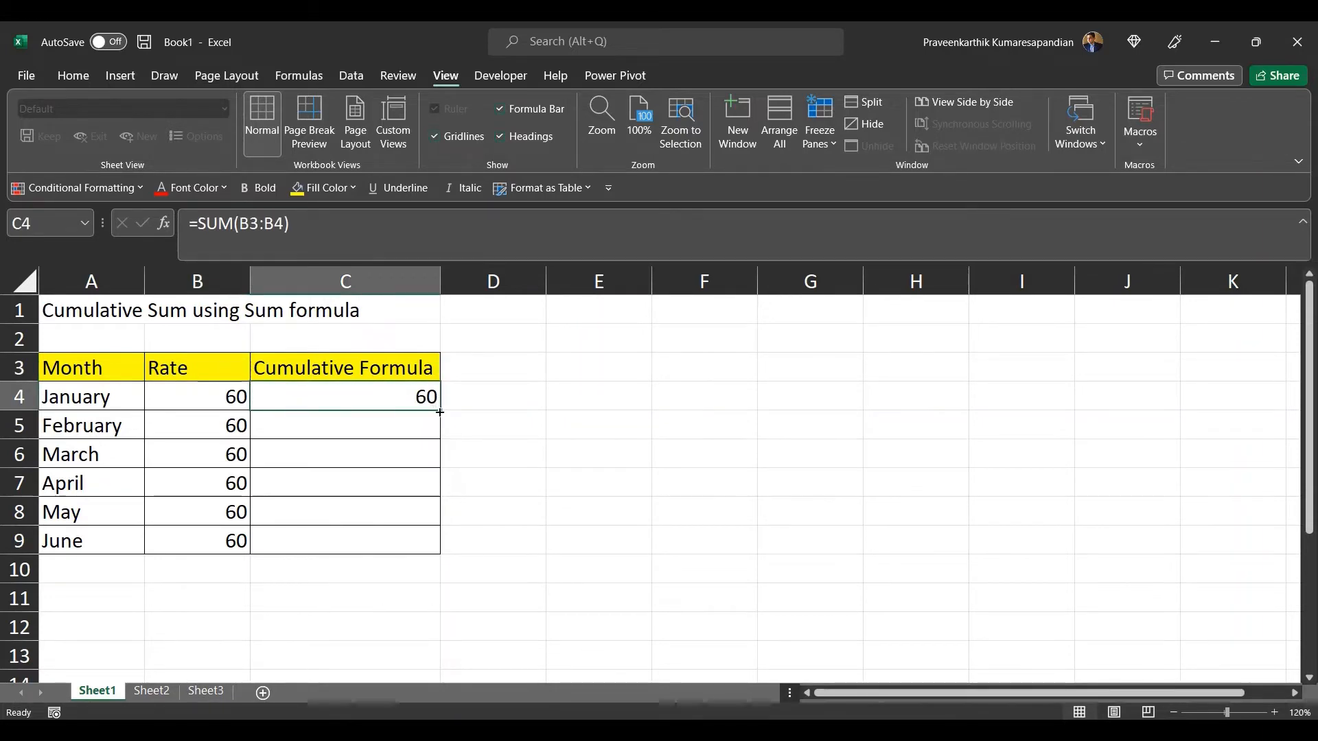
left_click_drag(436, 401, 433, 547)
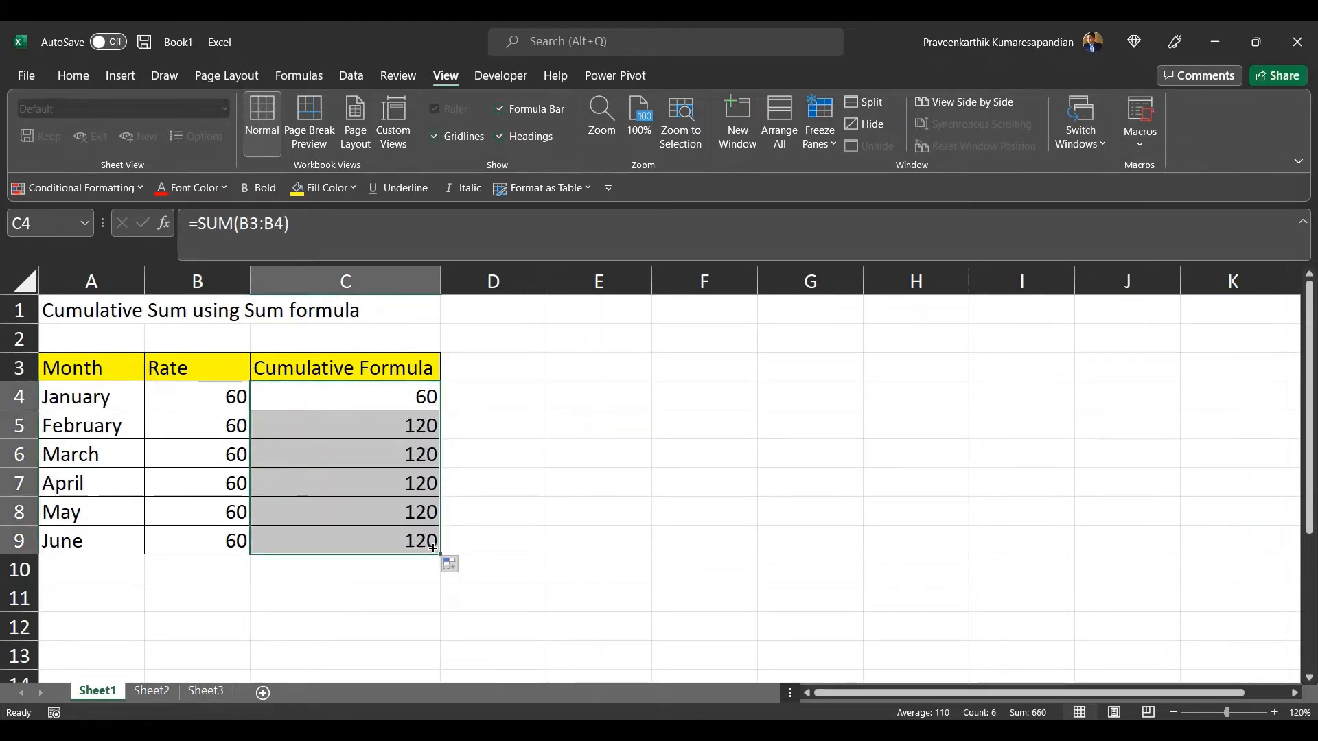
Step: Inspect the copied formulas in column C against the Rate cells they reference
left_click(383, 426)
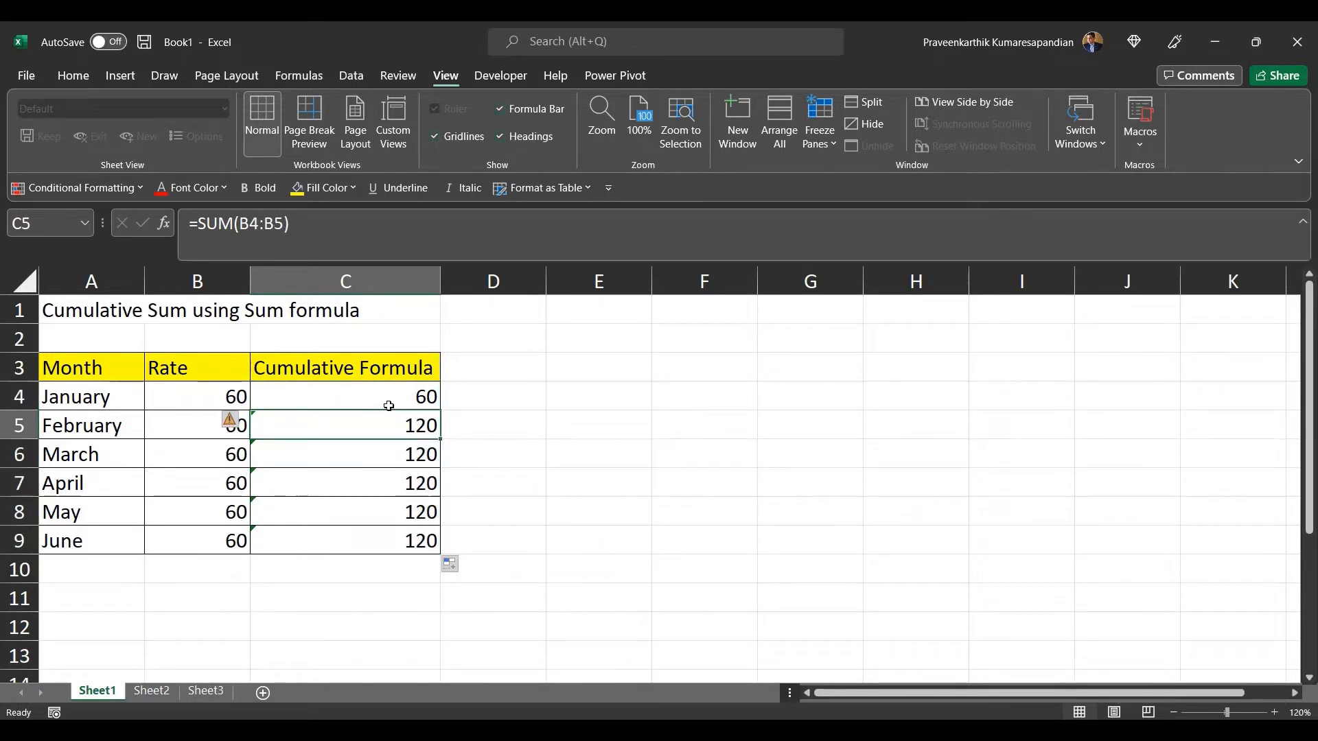
left_click(386, 406)
left_click(380, 427)
left_click_drag(208, 397, 204, 544)
left_click(380, 398)
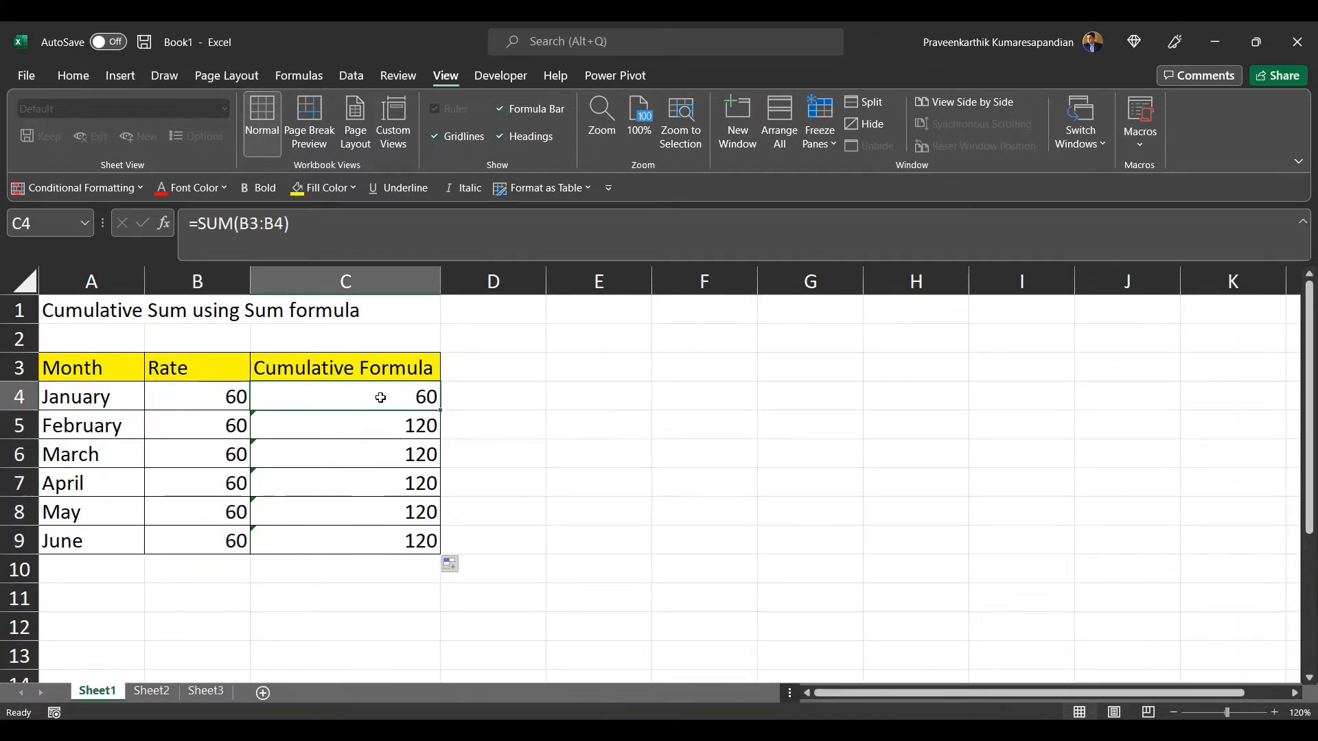
key("Down")
key("Down")
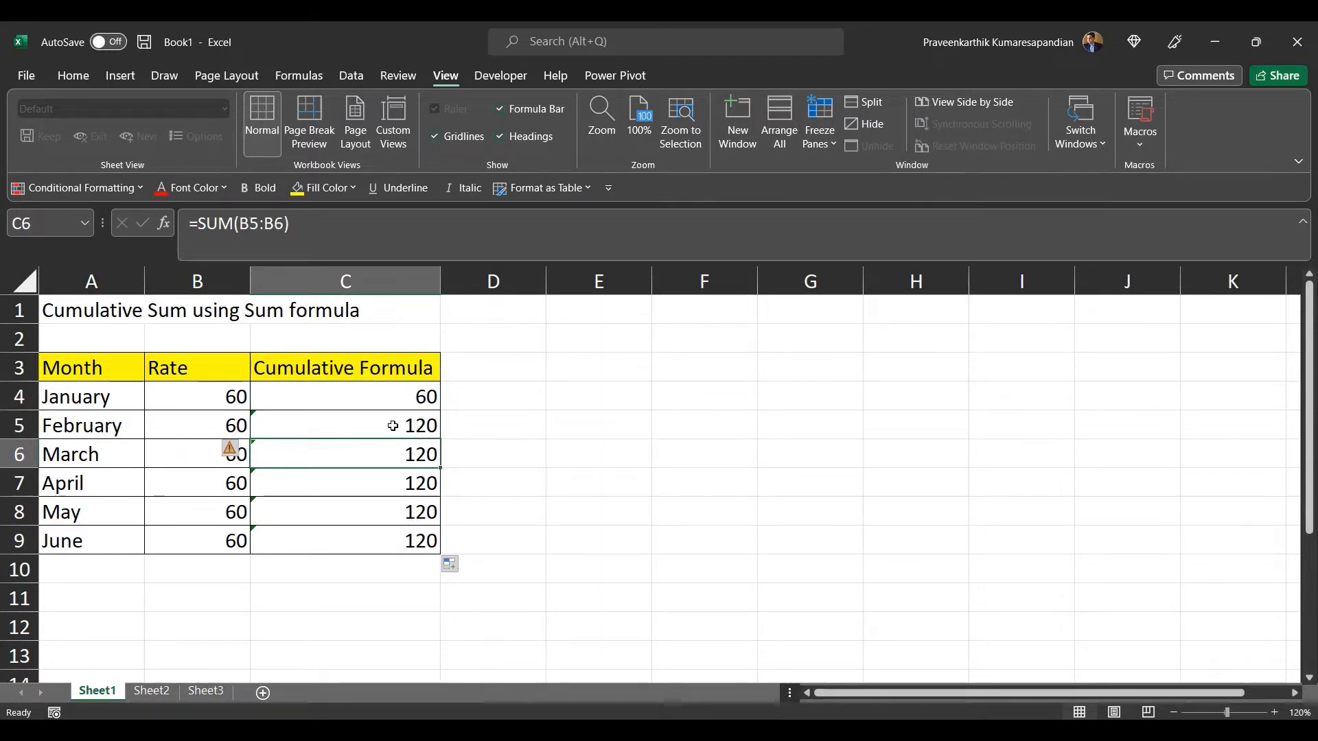
left_click(393, 427)
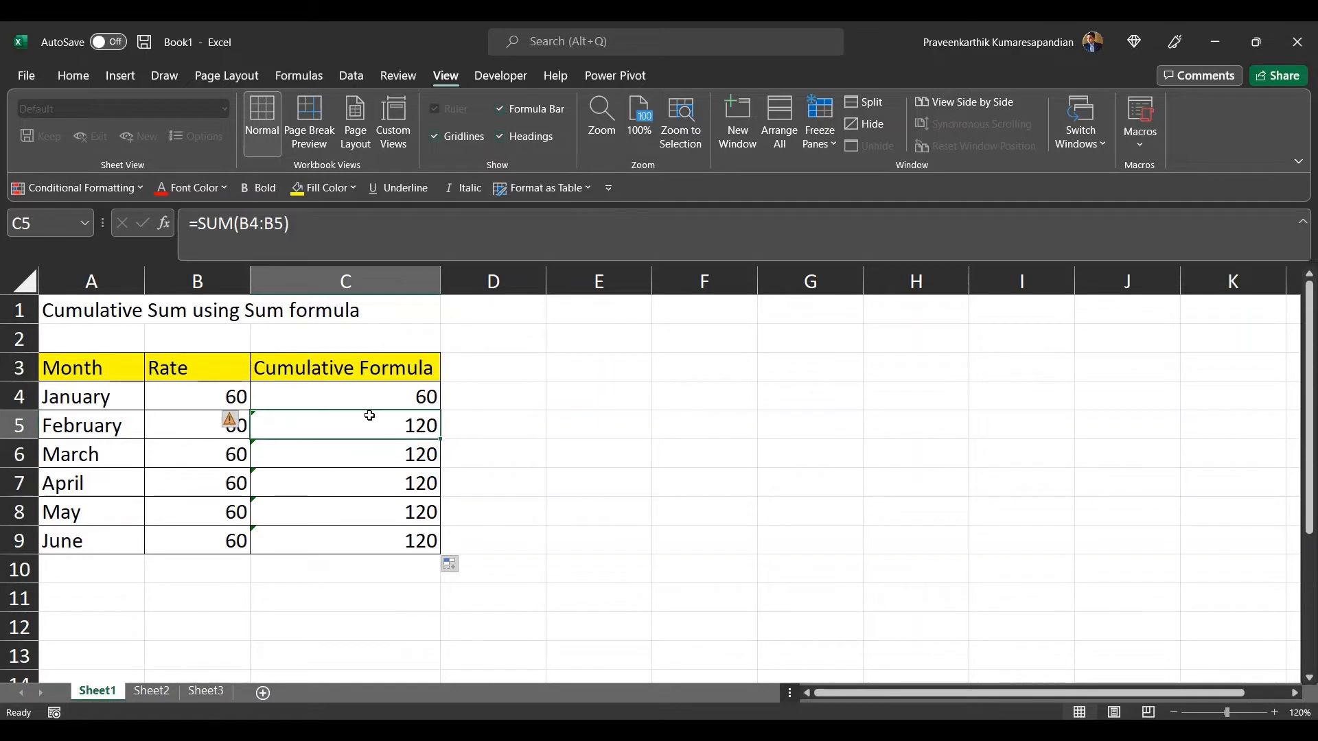
left_click(363, 392)
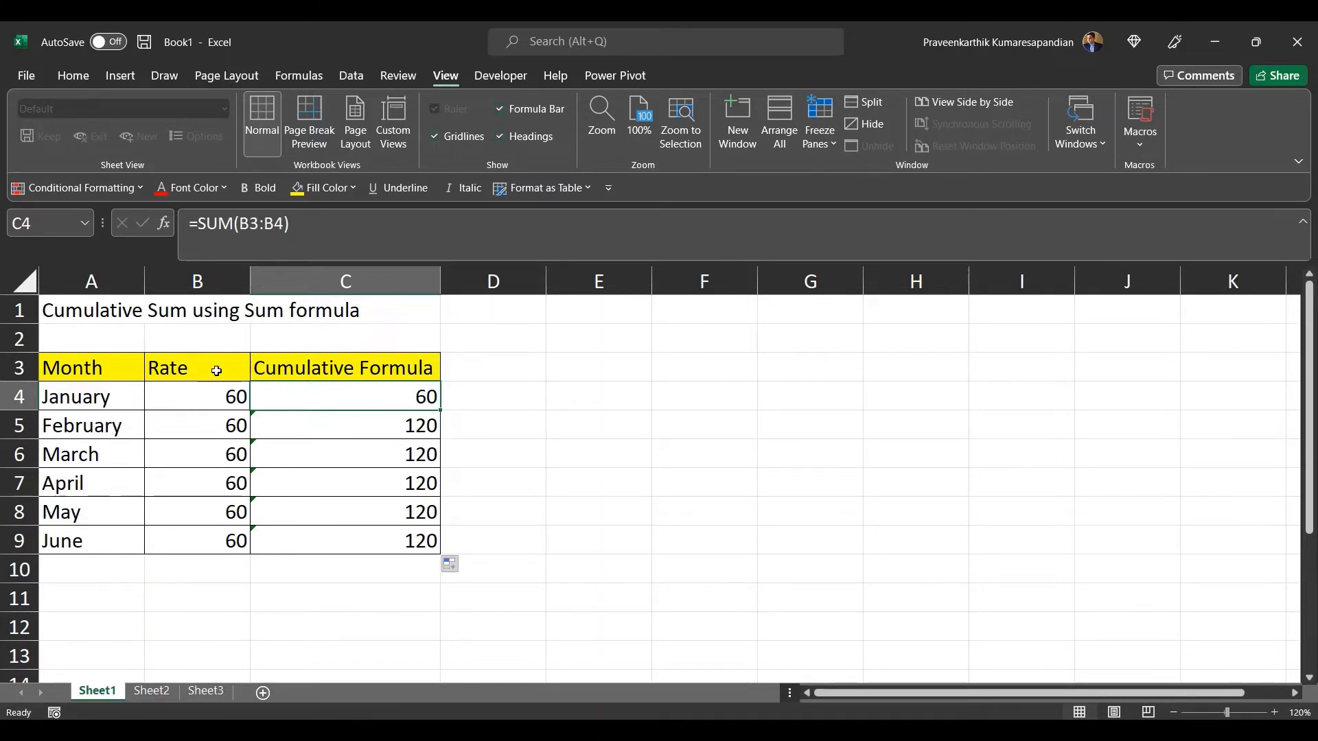
left_click_drag(214, 368, 214, 391)
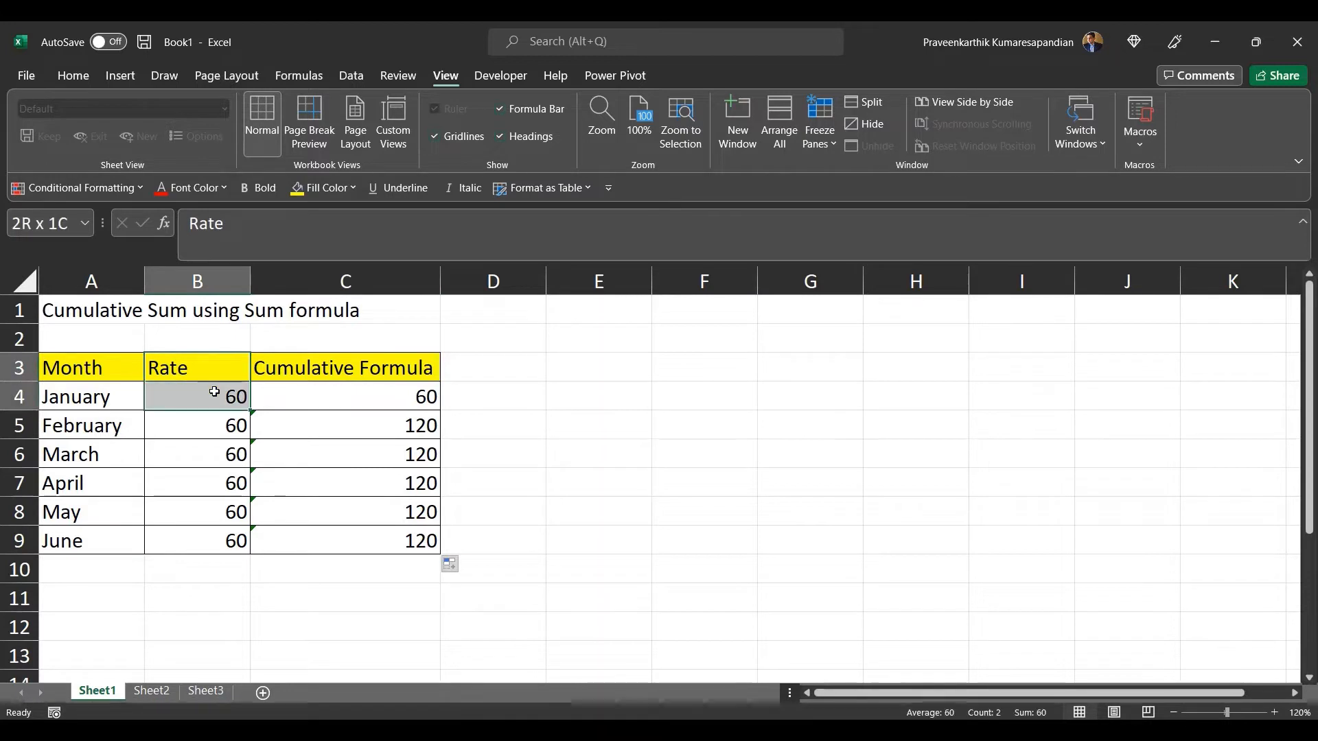
left_click(343, 427)
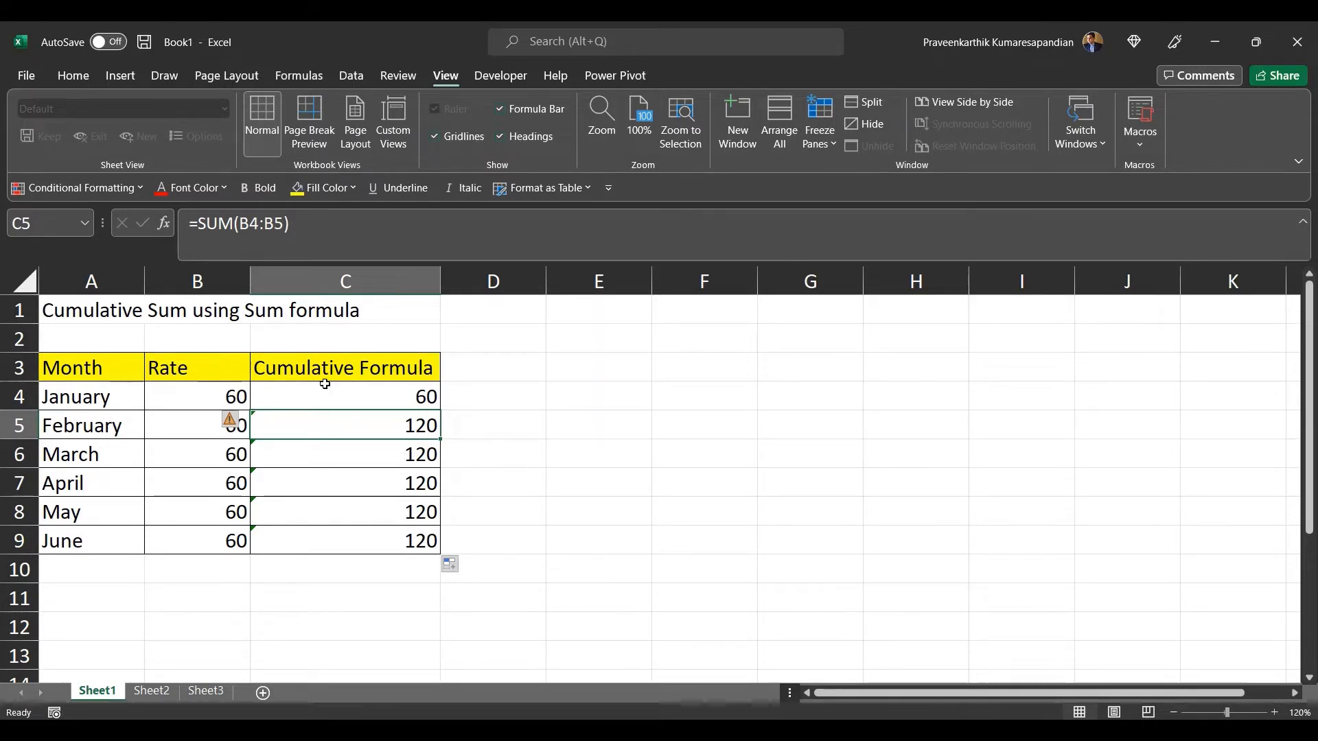
left_click(327, 460)
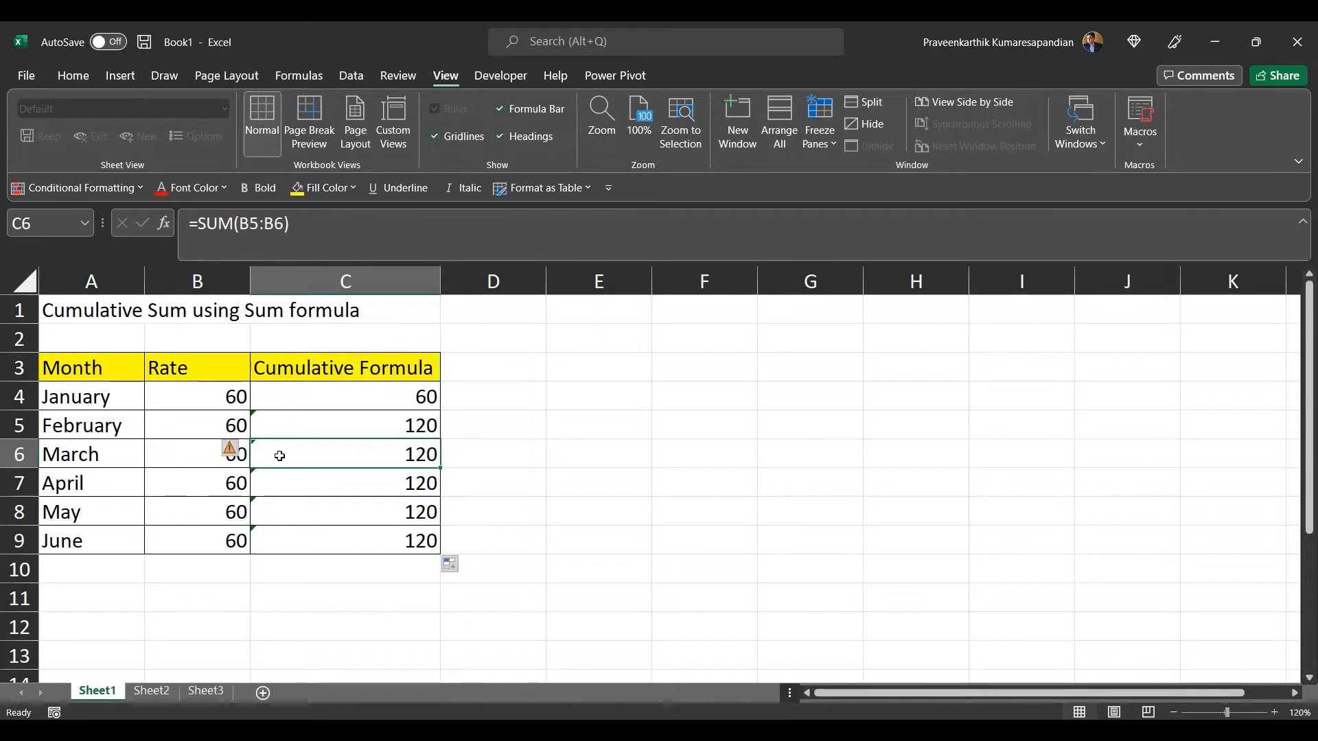
left_click(356, 426)
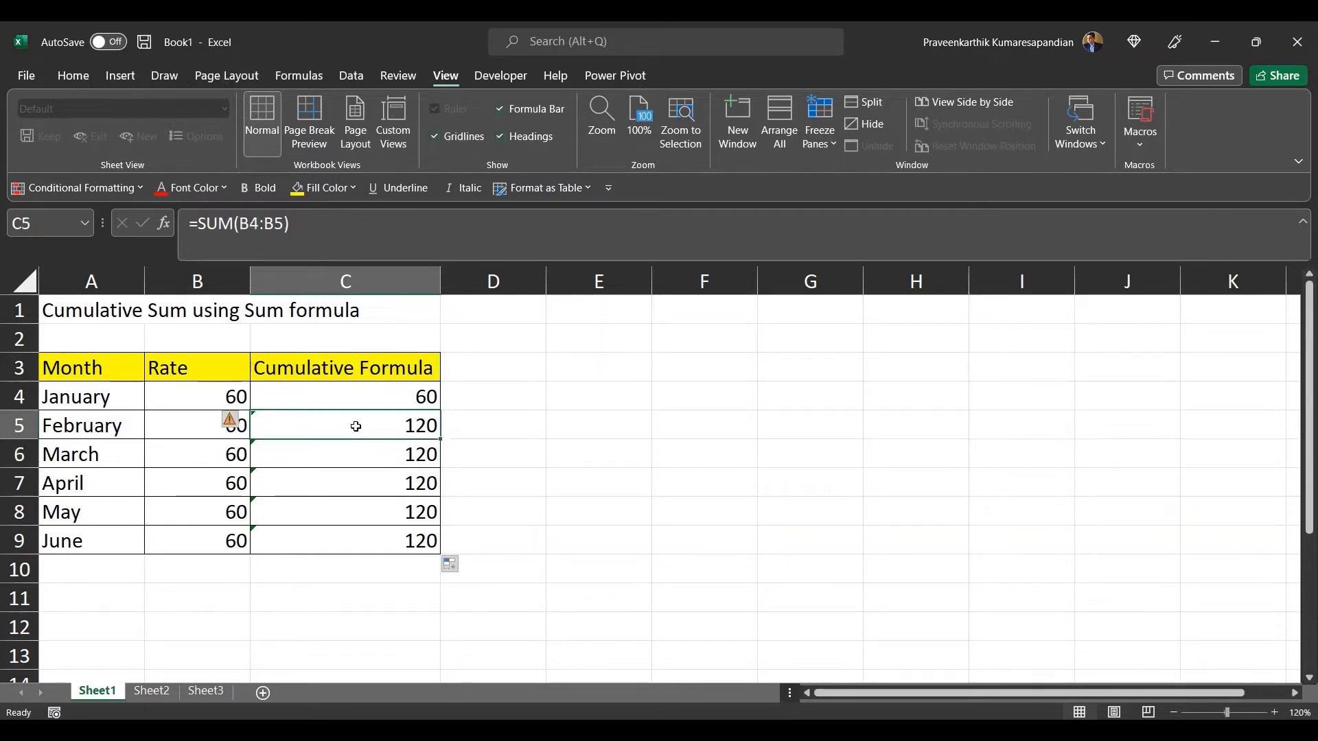
left_click(368, 392)
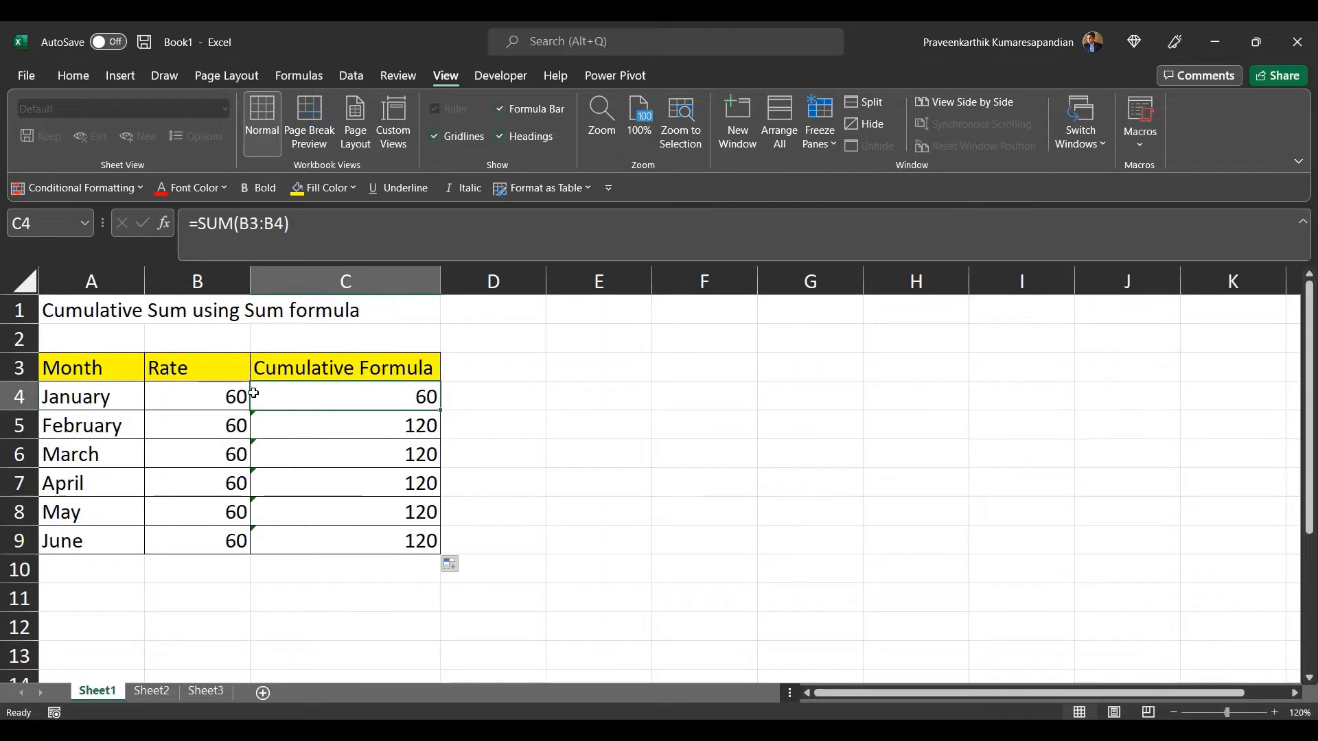
Step: Review the C4 formula in the formula bar and step down to check the formula in C7
left_click(250, 227)
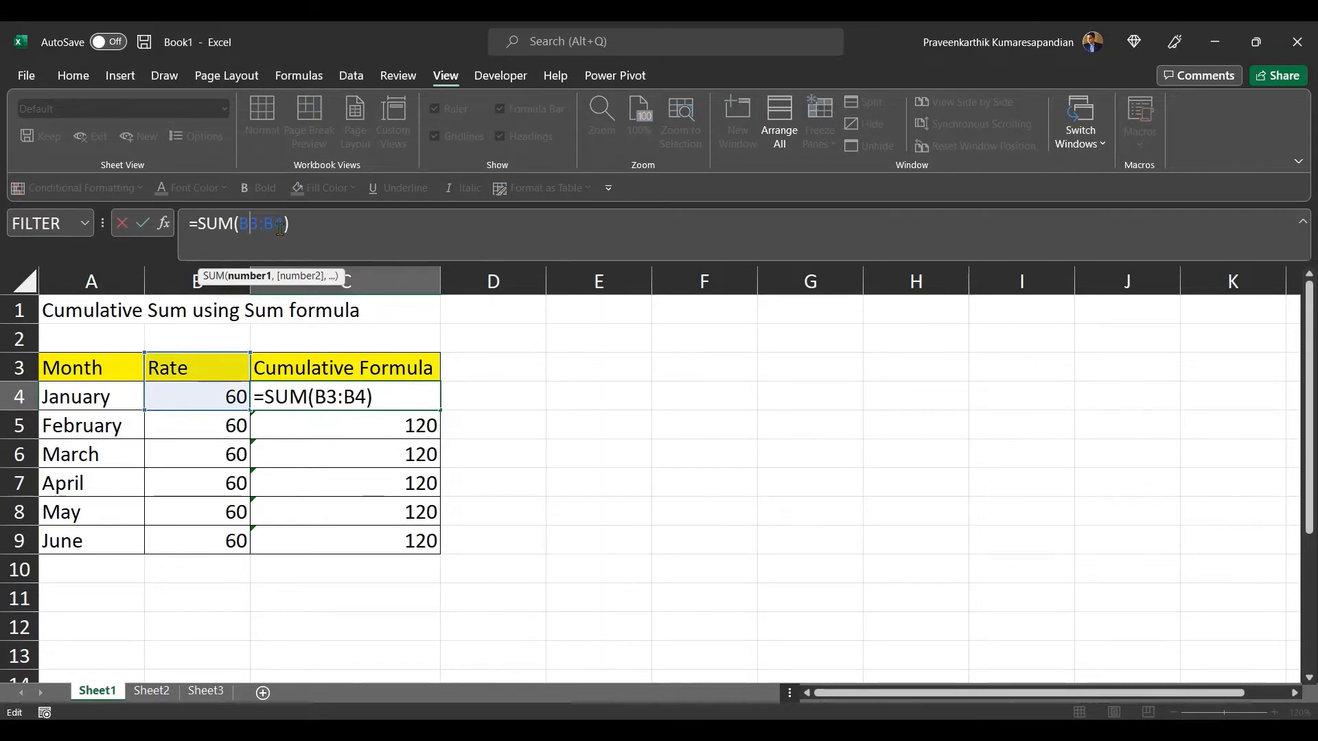
key("Return")
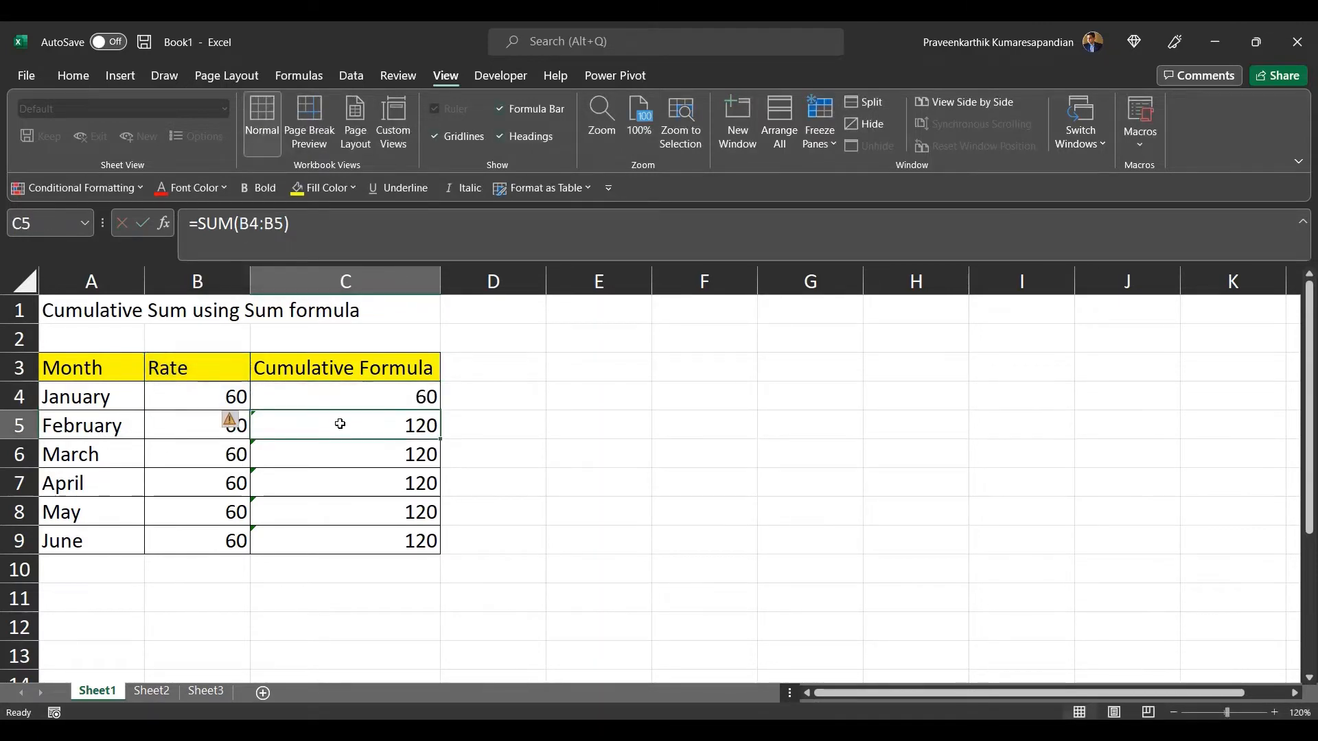
key("Down")
key("Down")
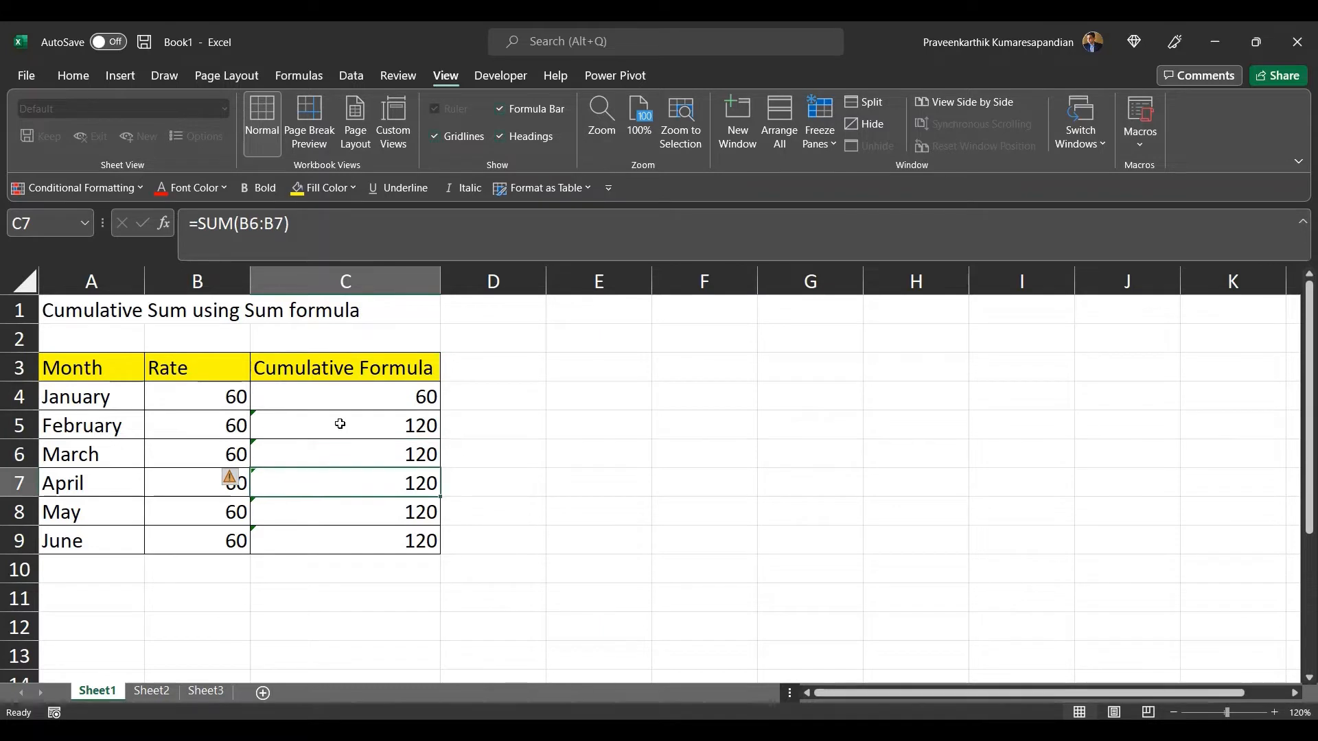
left_click(368, 403)
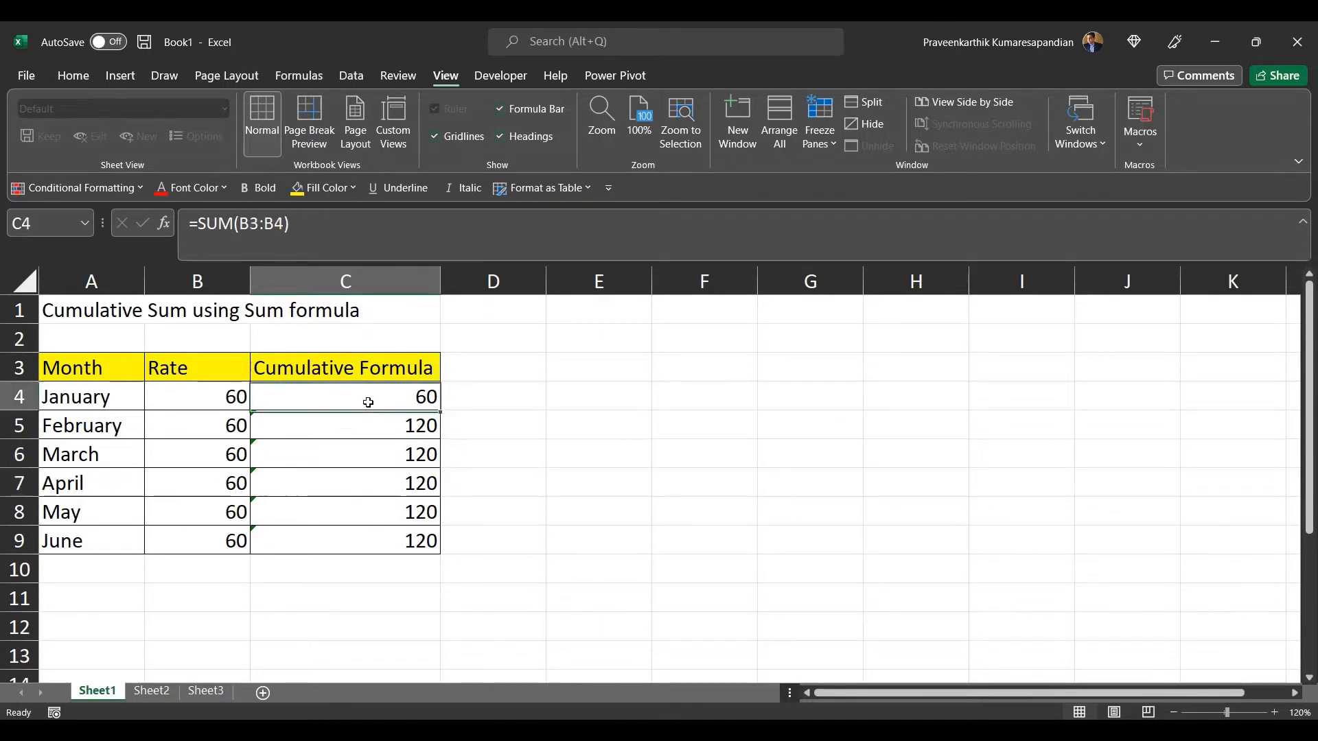
Step: Lock the starting row in the C4 formula so it reads =SUM(B$3:B4)
left_click(250, 223)
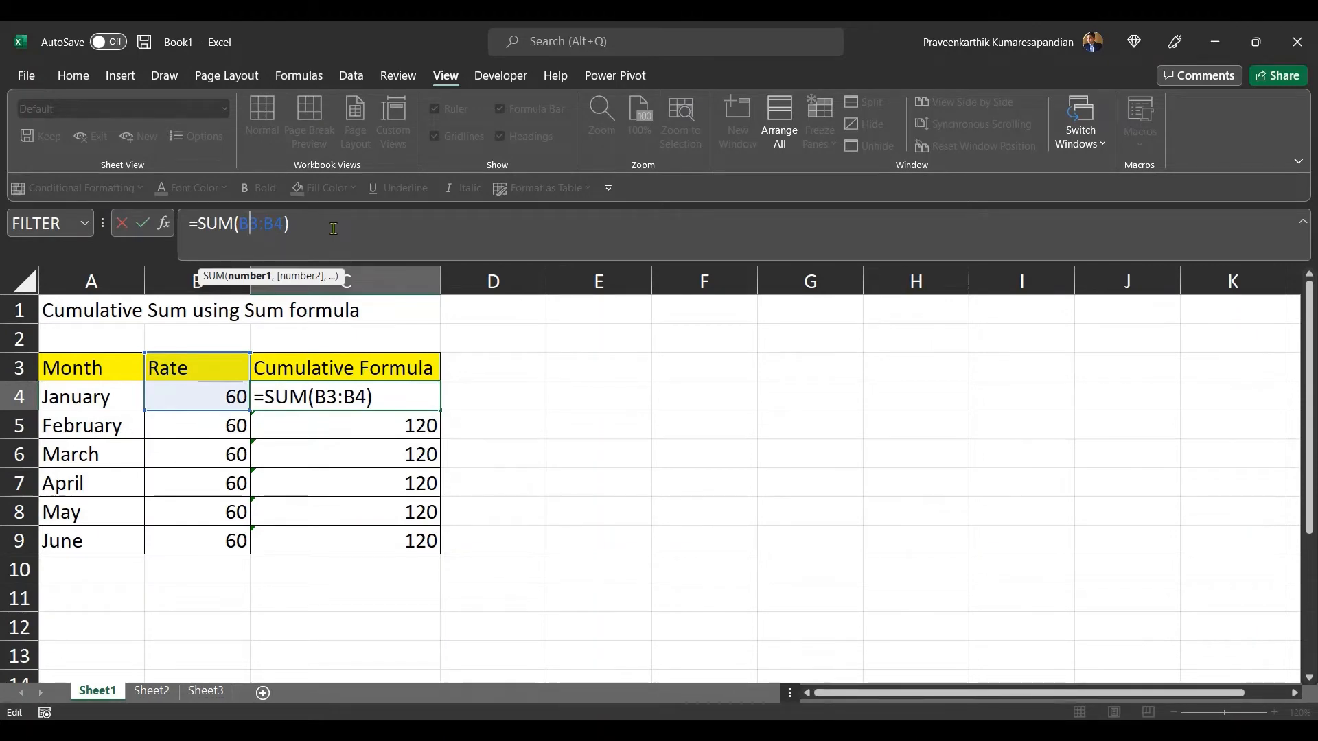
type("$")
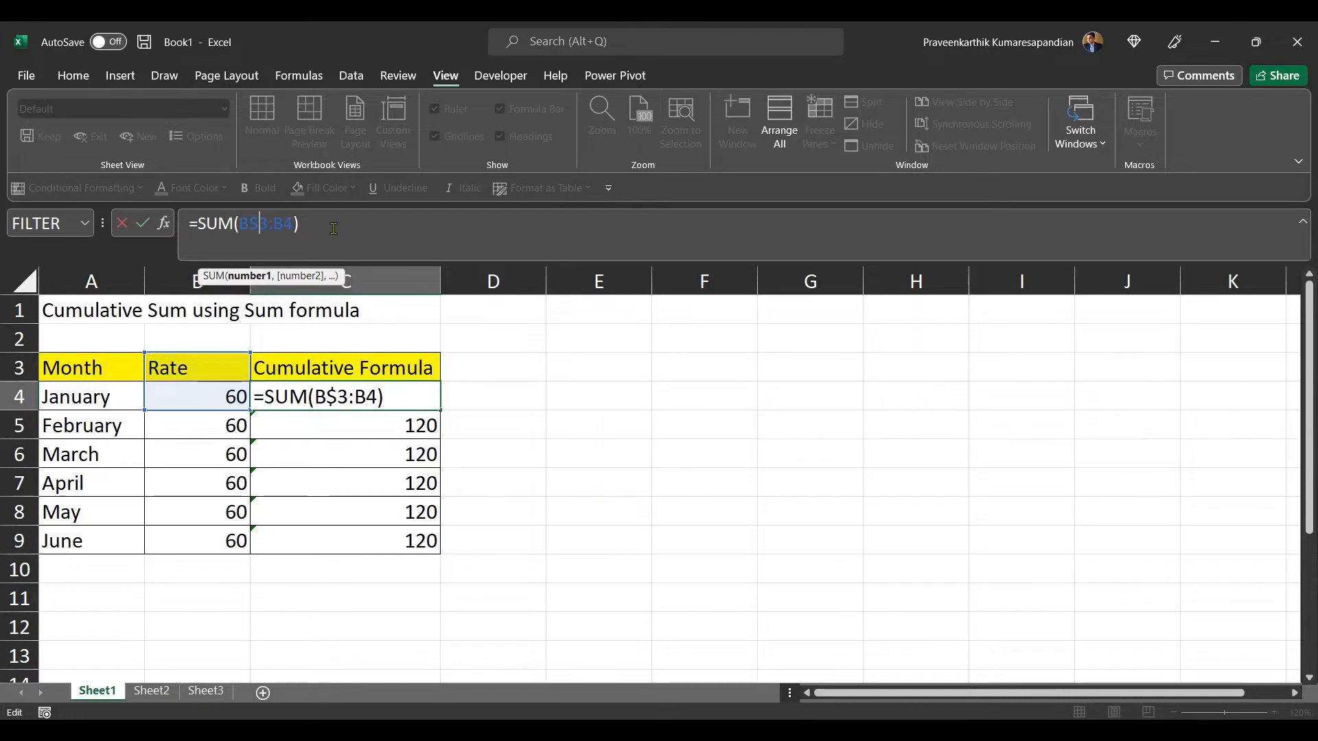
key("Return")
Step: Fill the updated C4 formula down through C9
left_click(361, 395)
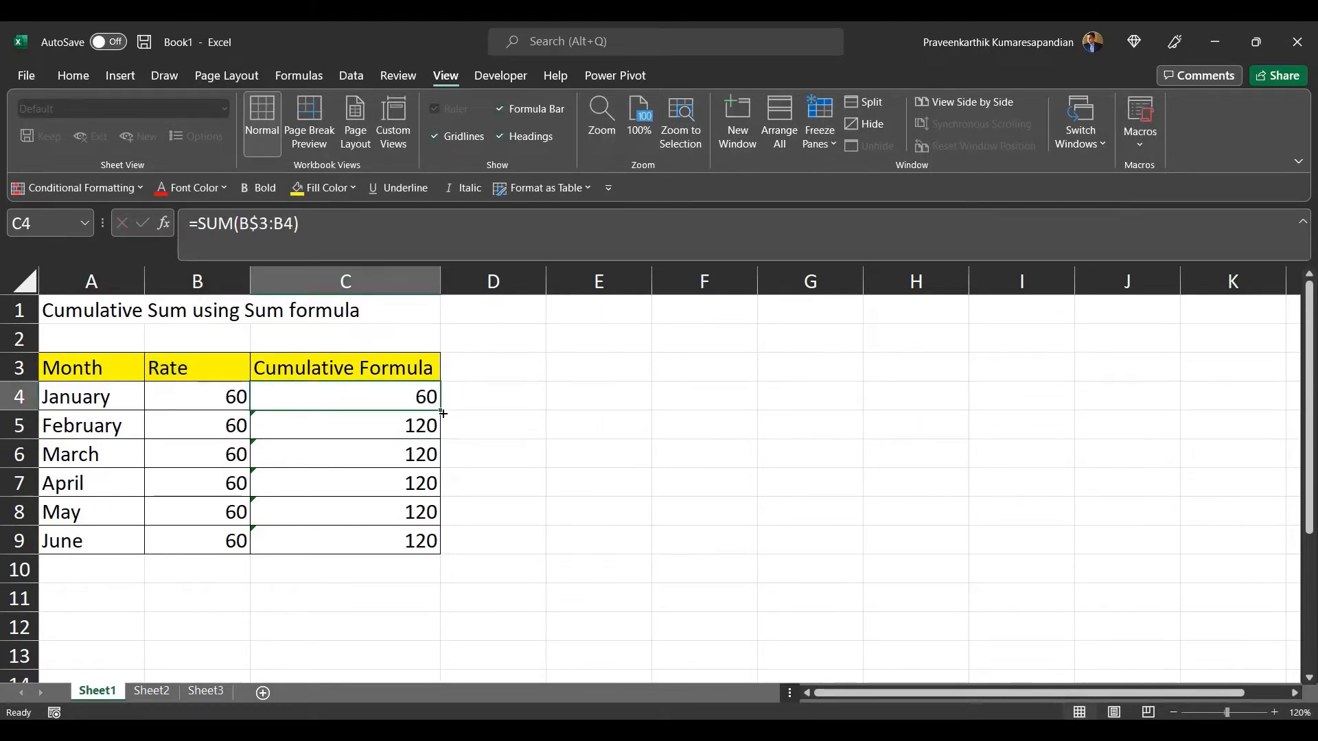
left_click_drag(443, 413, 440, 553)
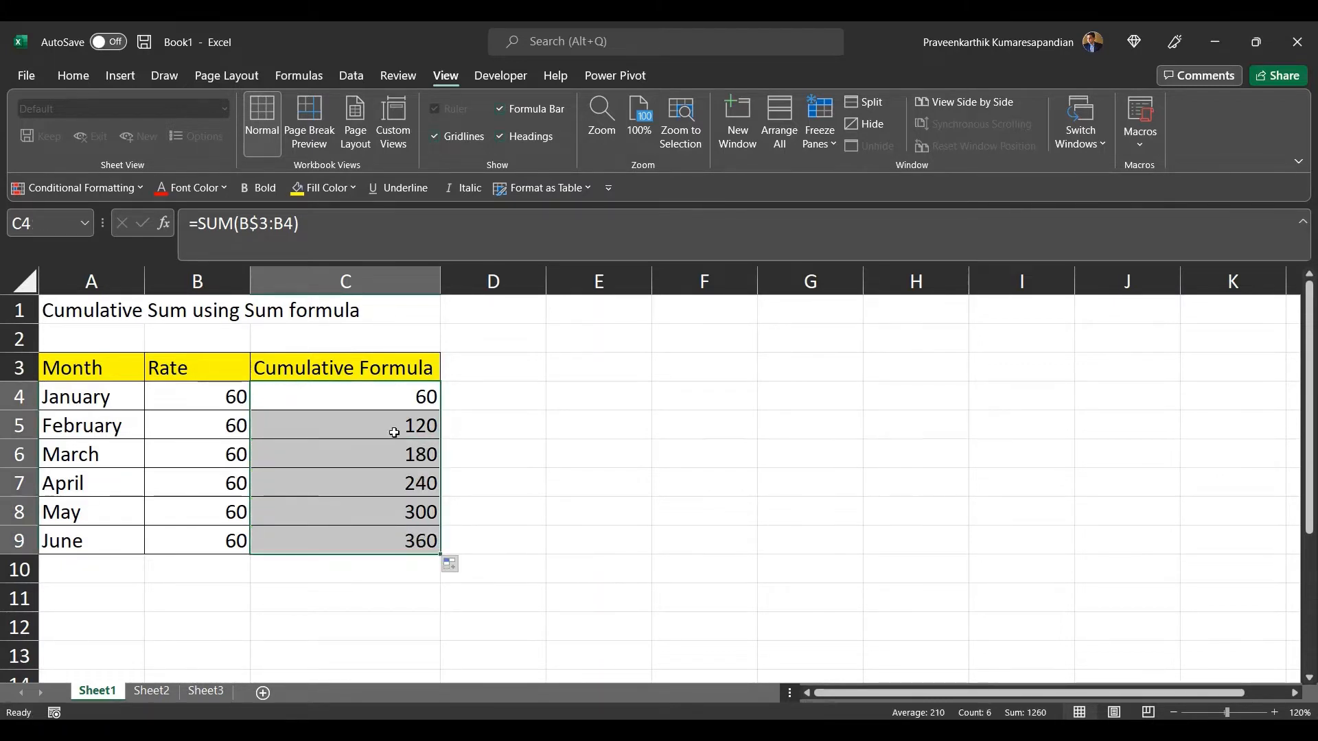
left_click(391, 390)
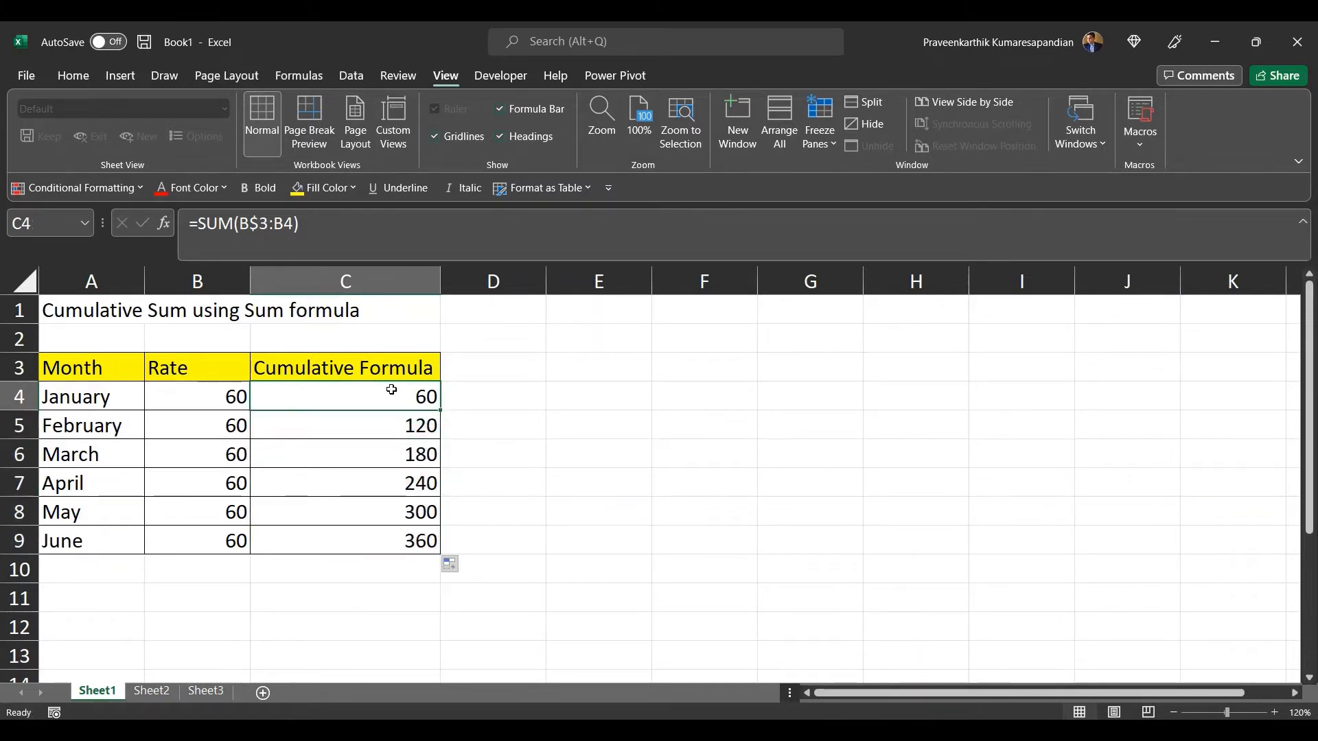
Step: Step down column C checking each cumulative SUM formula in turn
key("Down")
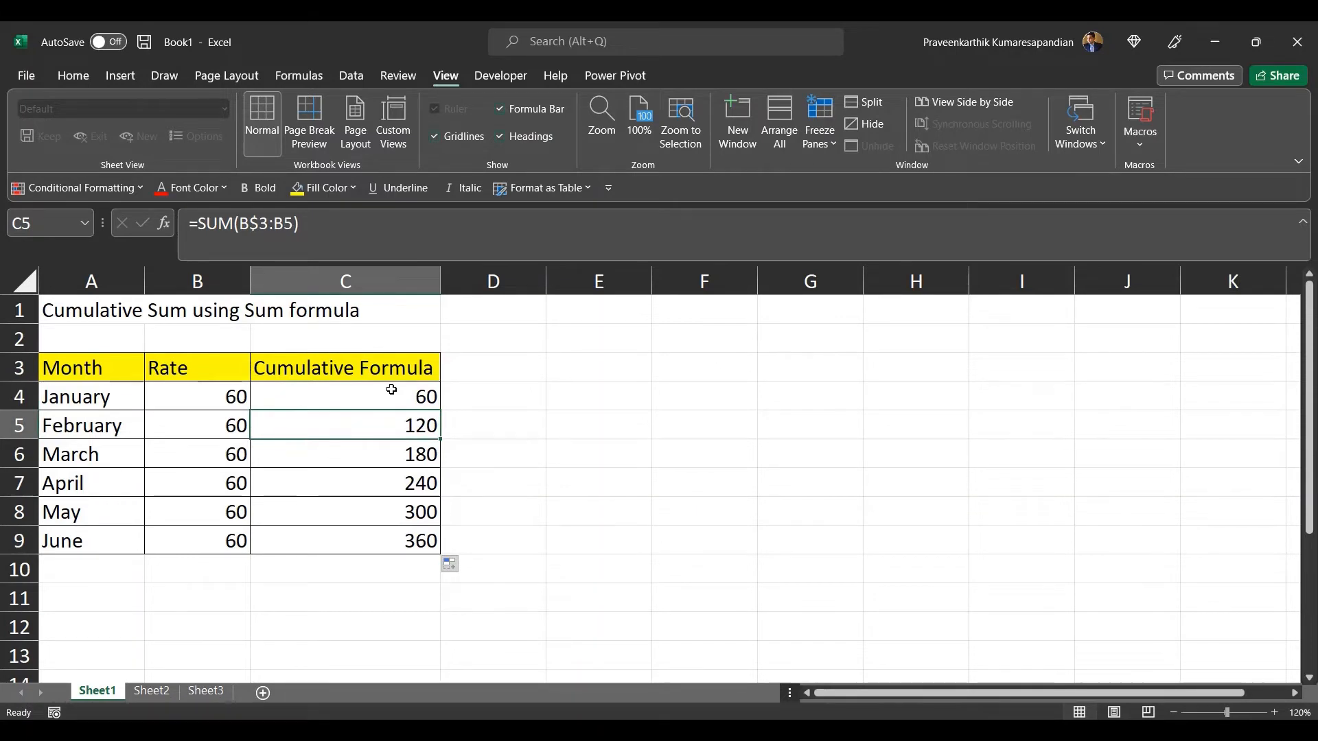
key("Down")
key("Down")
key("Down")
key("Down")
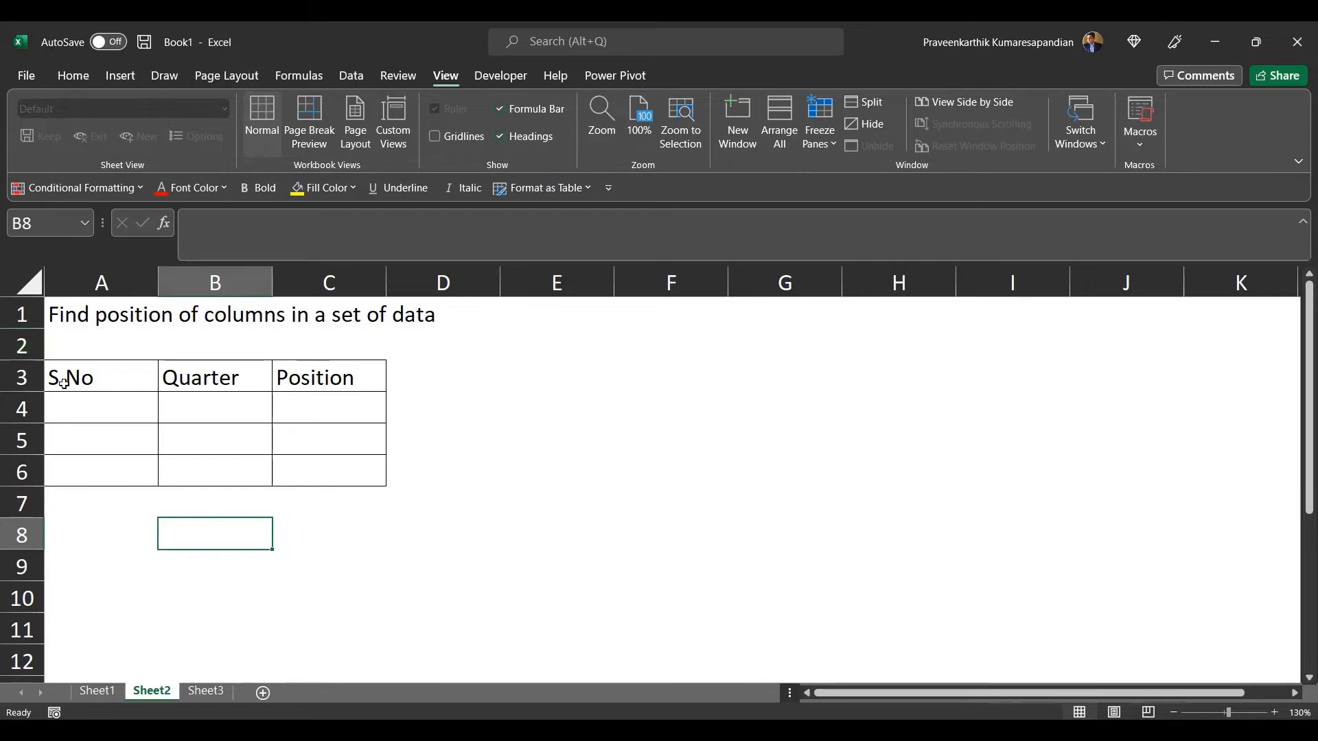
Step: Select the S.No, Quarter and Position table on Sheet2 to examine its columns
left_click(73, 320)
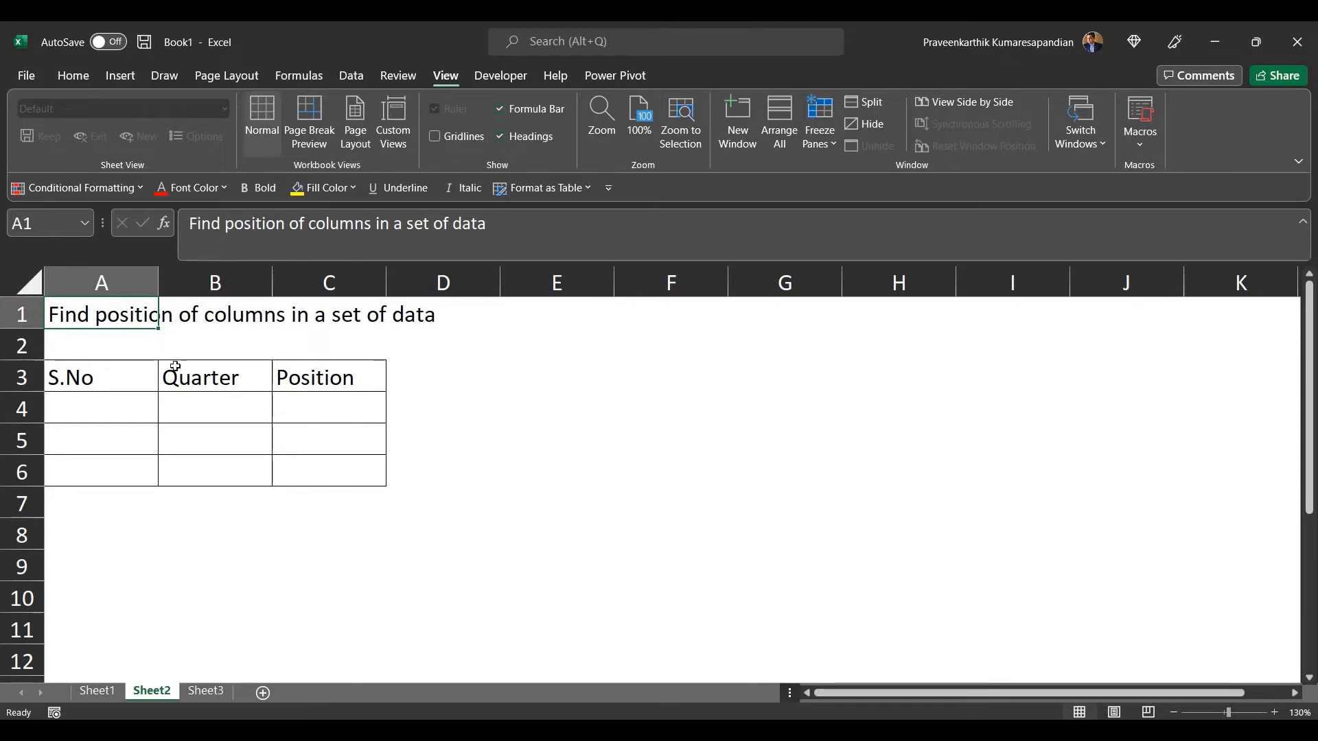
left_click(110, 372)
key("shift+Right")
key("shift+Right")
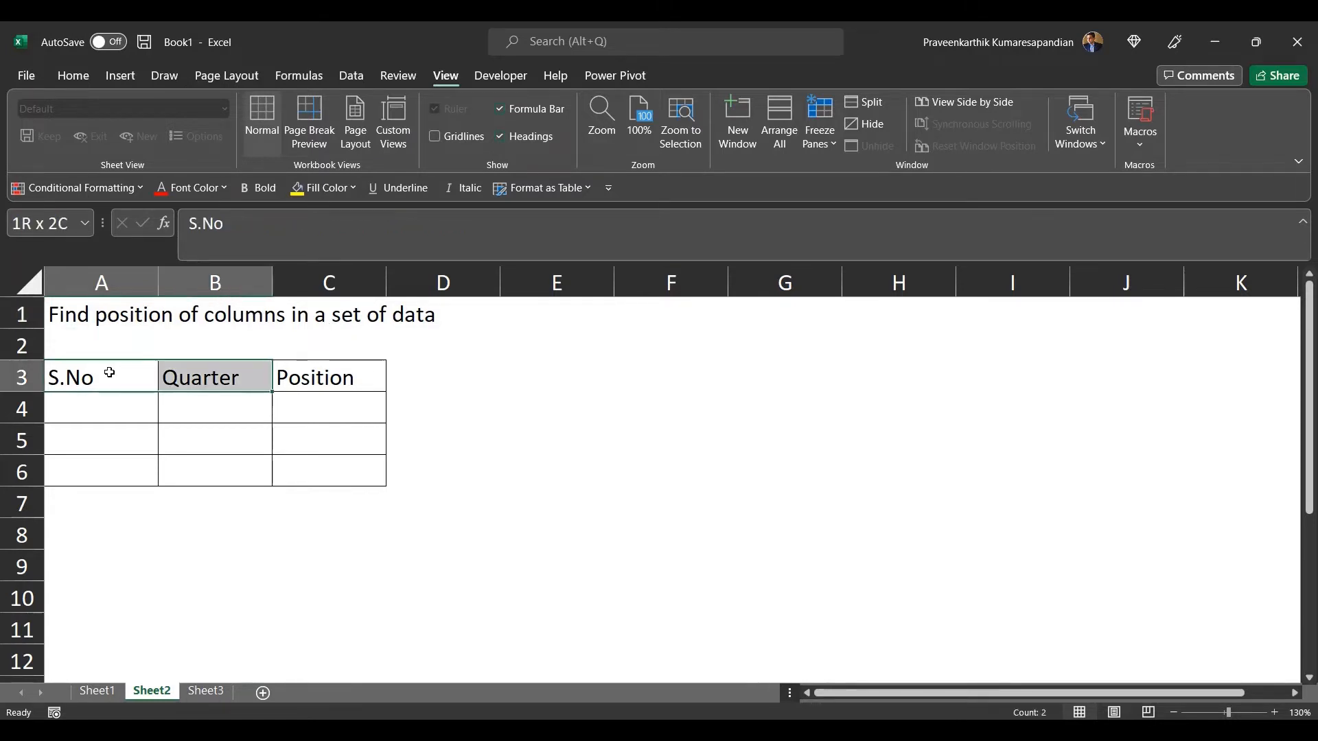
key("shift+Down")
key("shift+Down")
key("shift+Down")
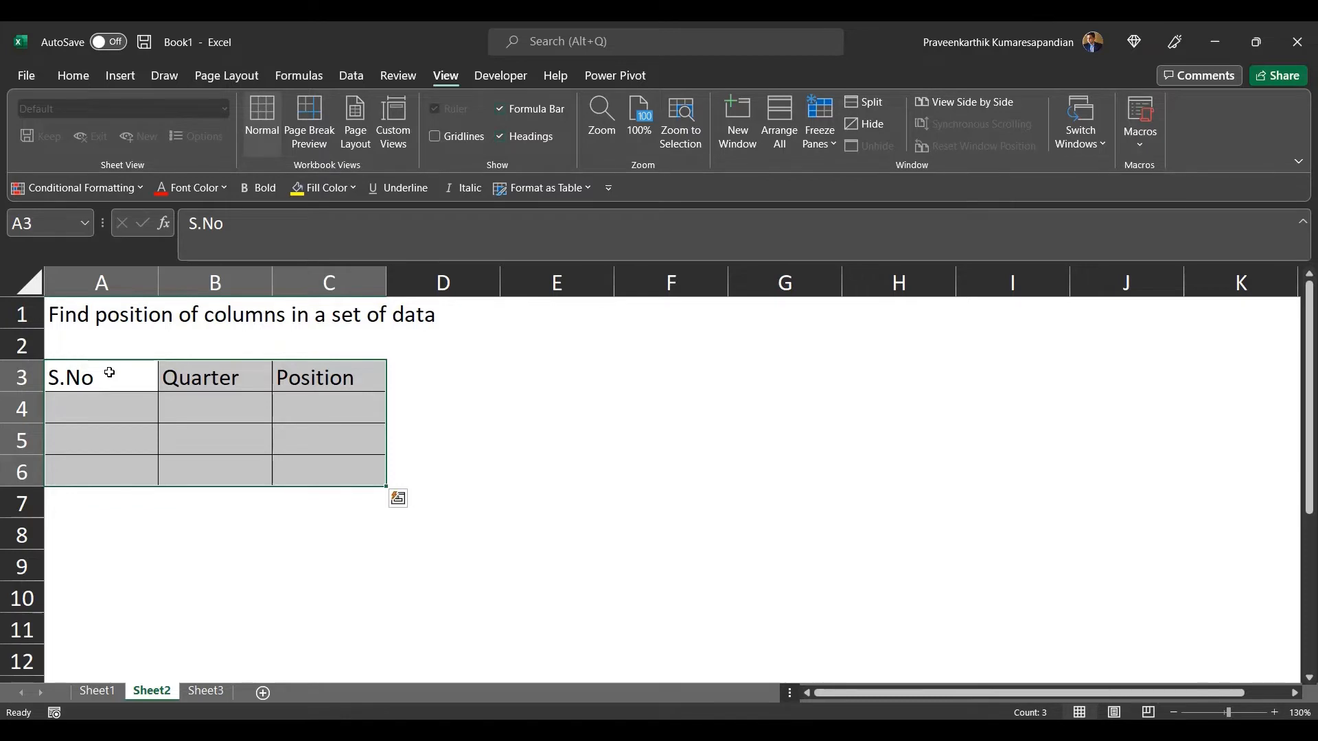
left_click(247, 506)
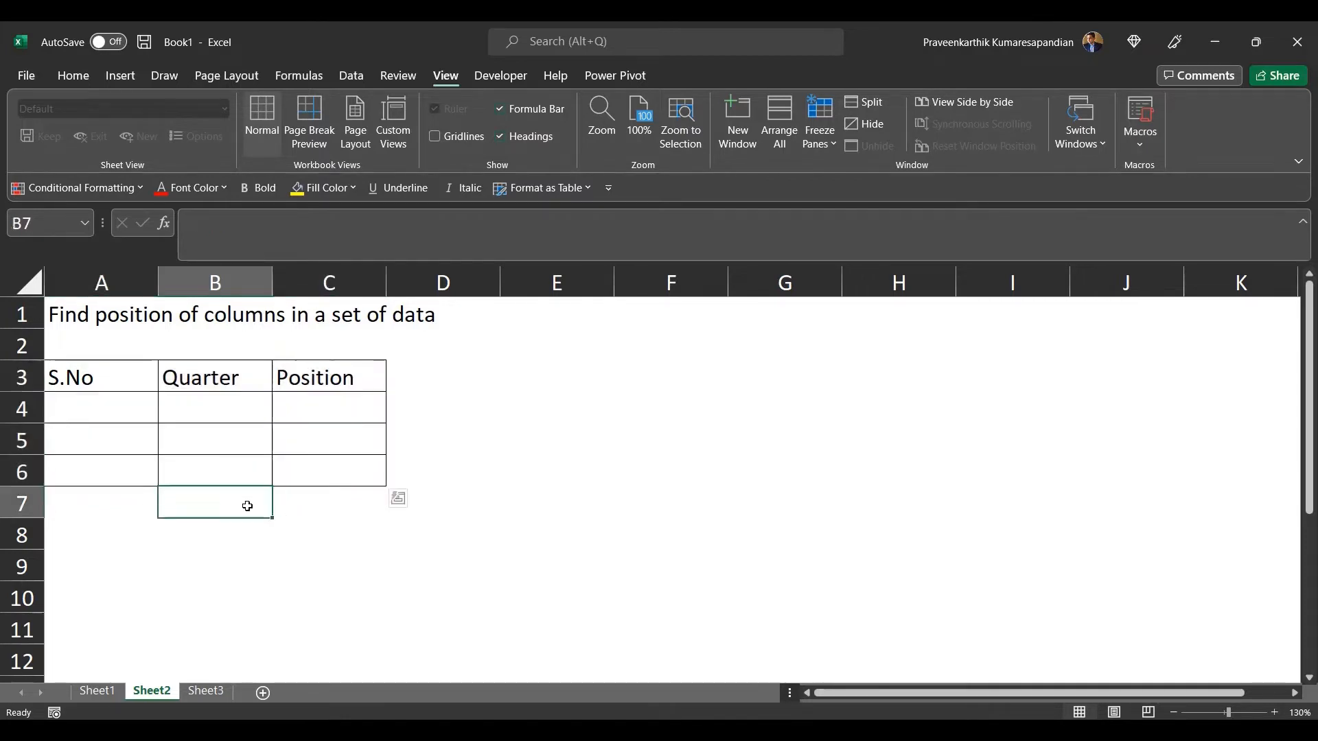
left_click(239, 531)
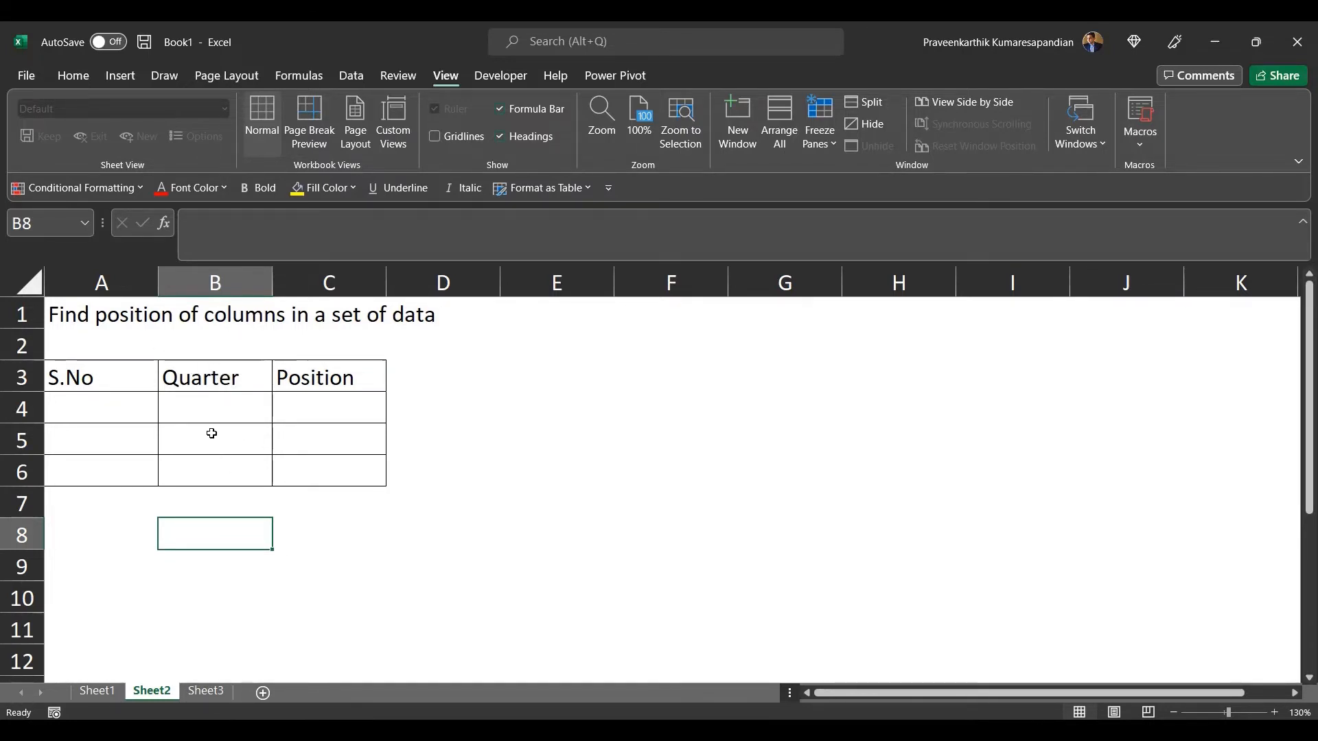
Step: Enter the formula =COLUMNS(A3:B3) in B8, picking the A3:B3 headers as the array
double_click(209, 527)
type("=")
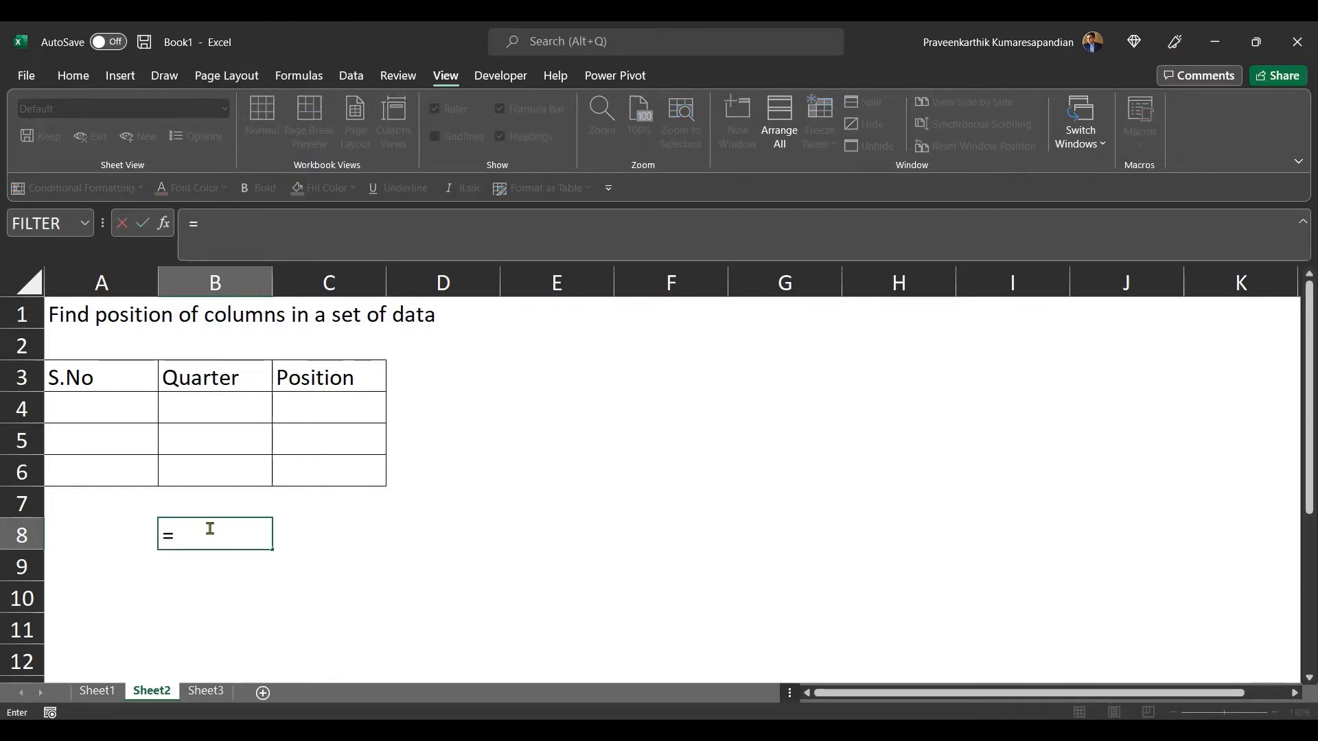
type("C")
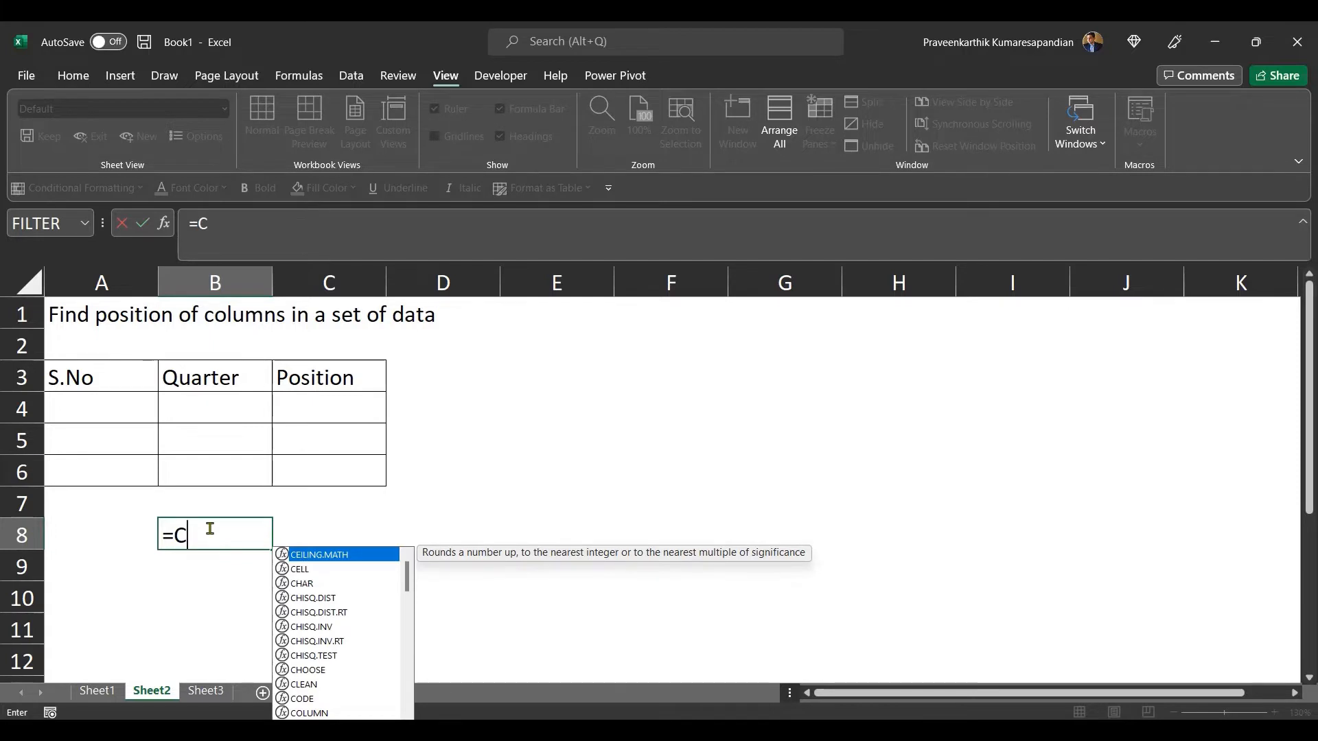
type("OL")
key("Down")
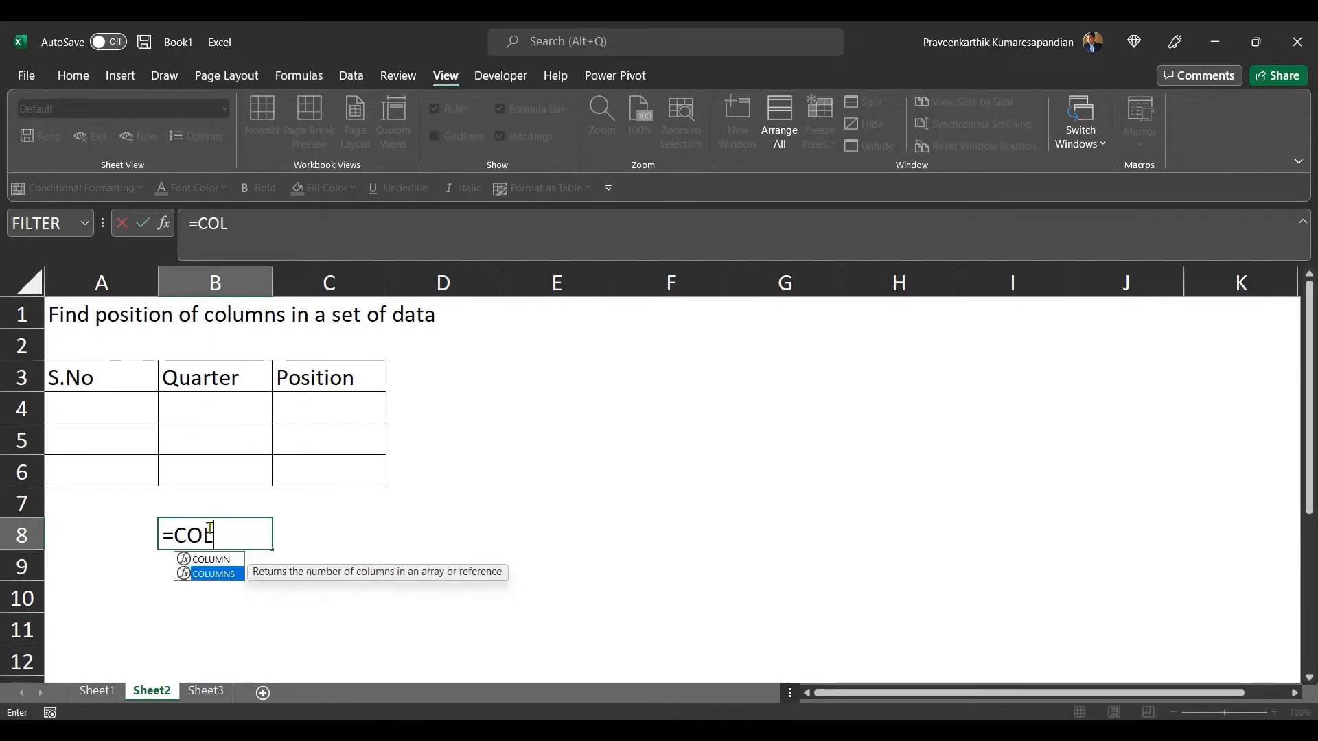
key("Tab")
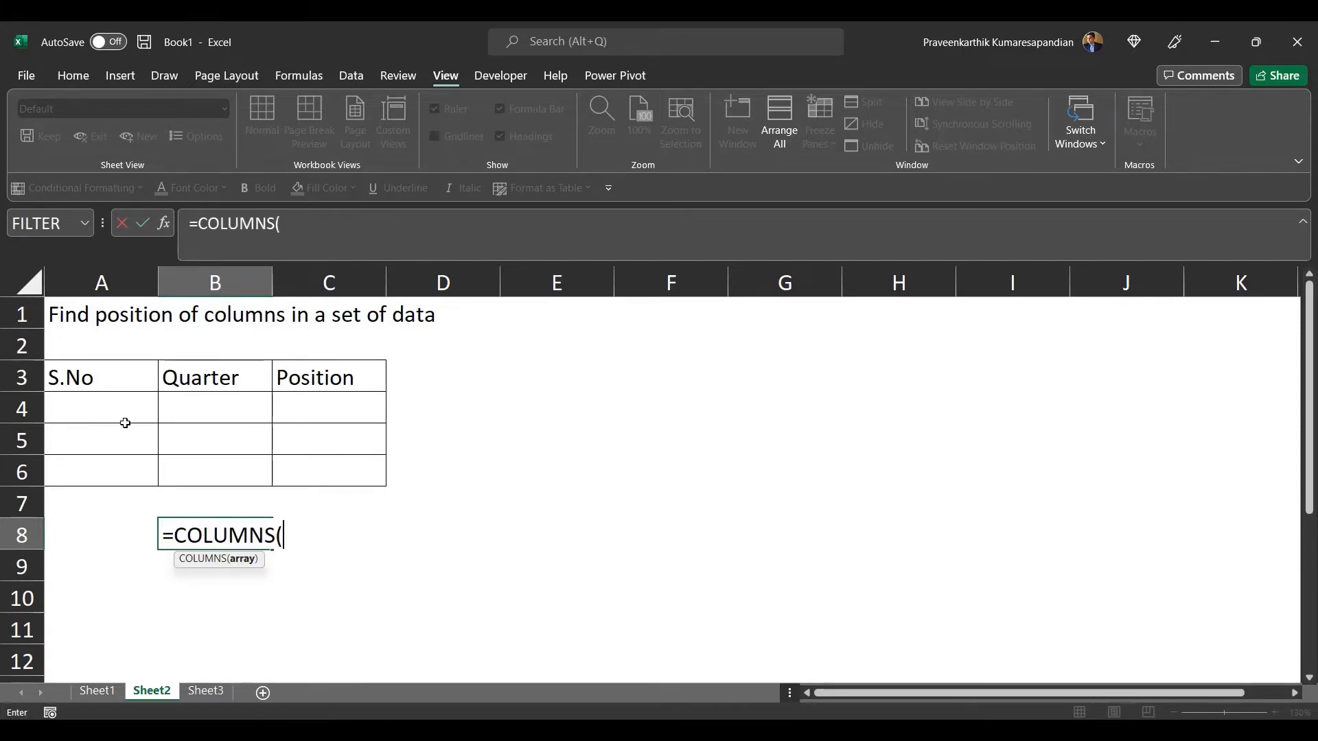
left_click_drag(88, 372, 201, 374)
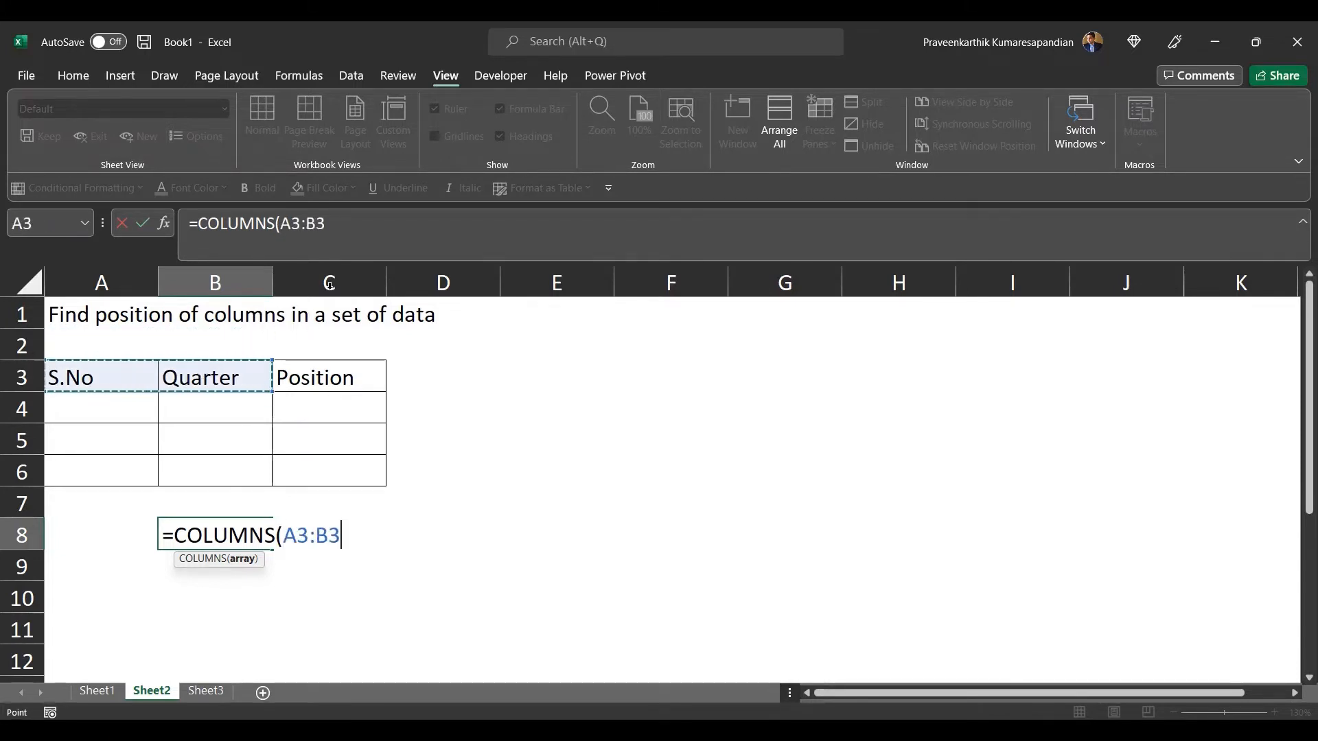
left_click(368, 236)
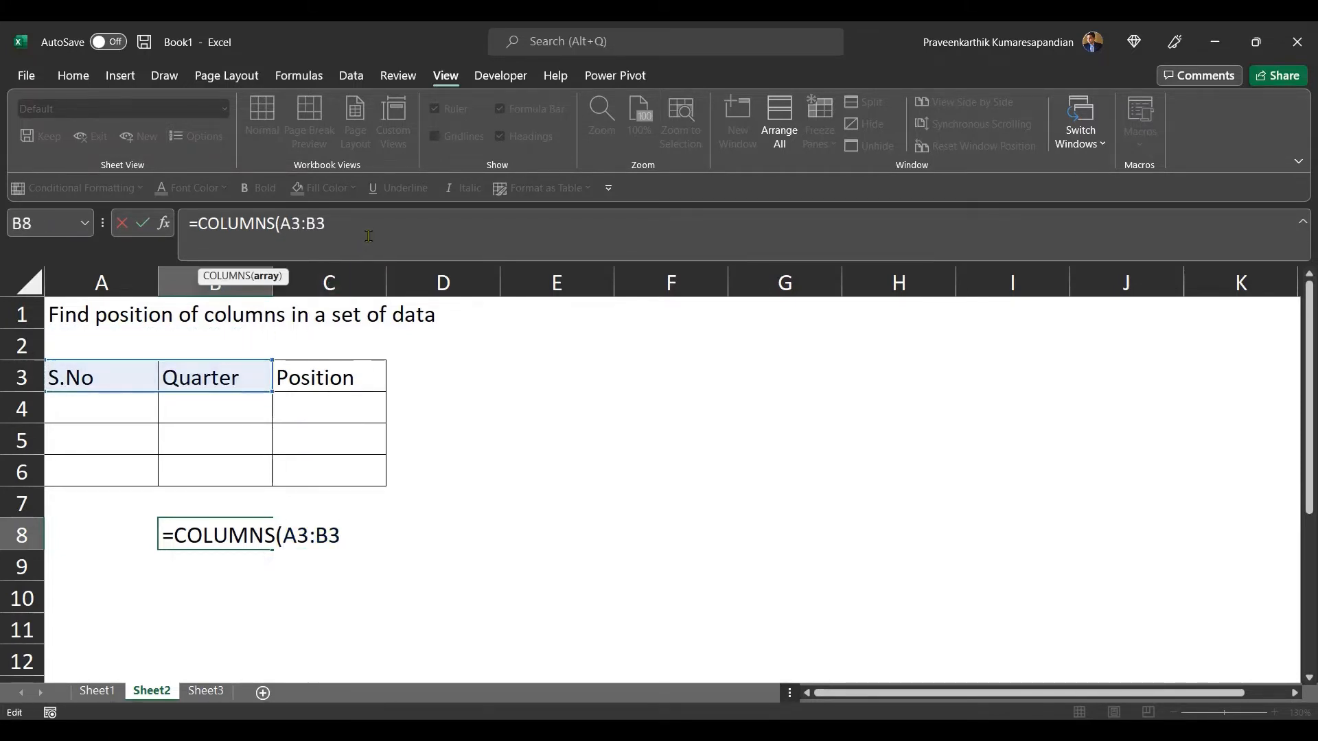
type(")")
key("Return")
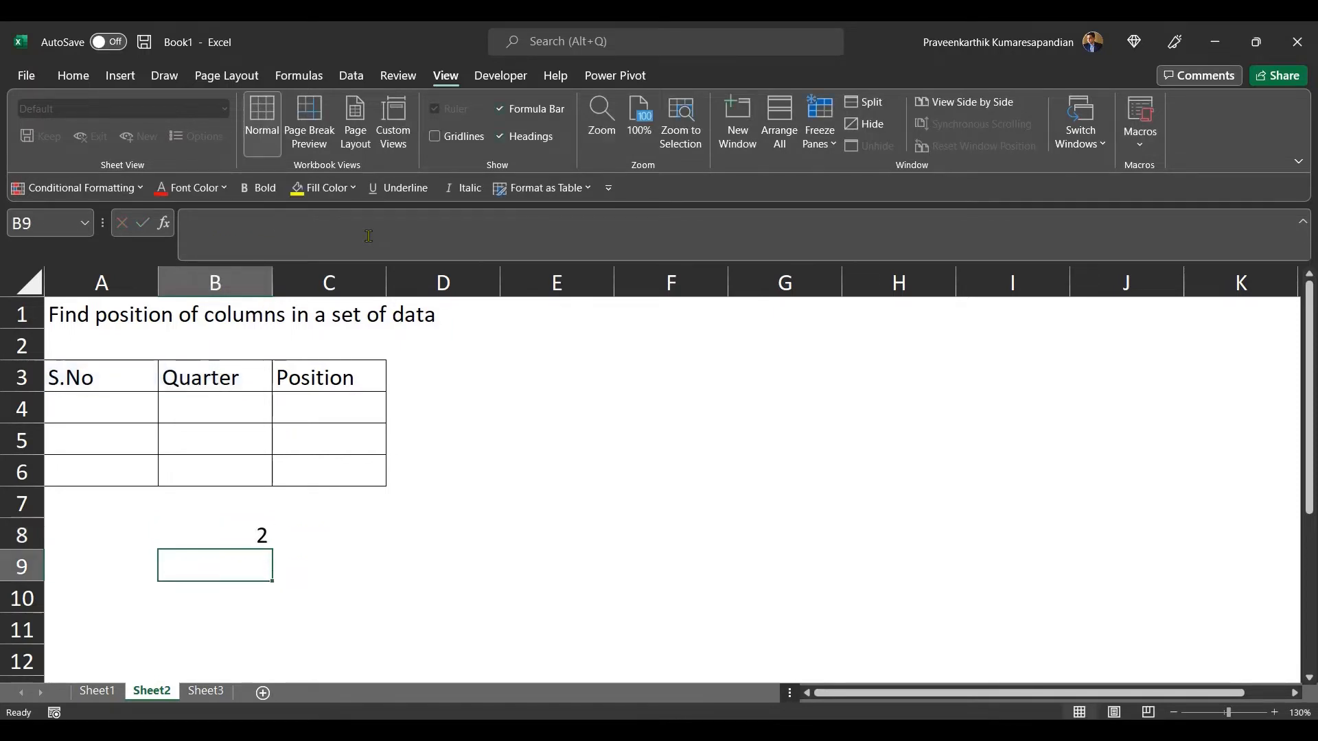
Step: Copy the B8 formula across into C8
left_click(234, 539)
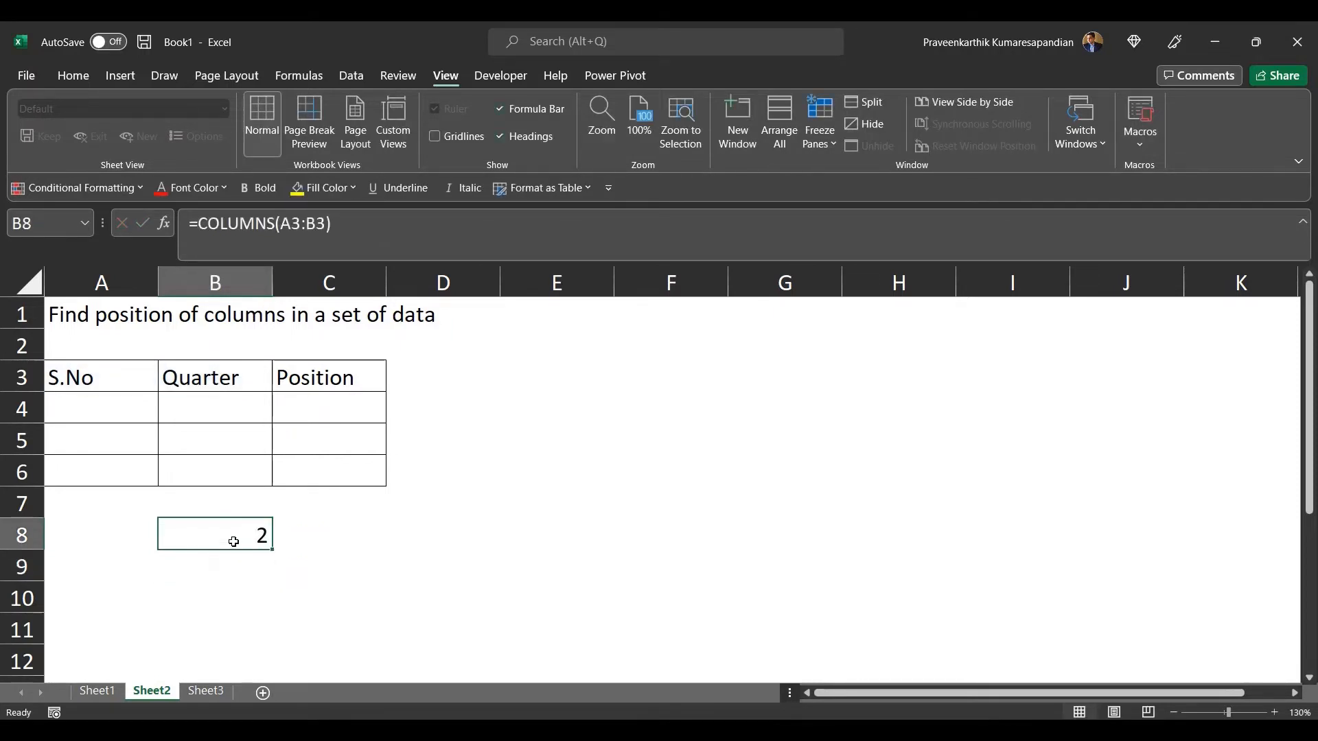
left_click_drag(273, 552, 356, 549)
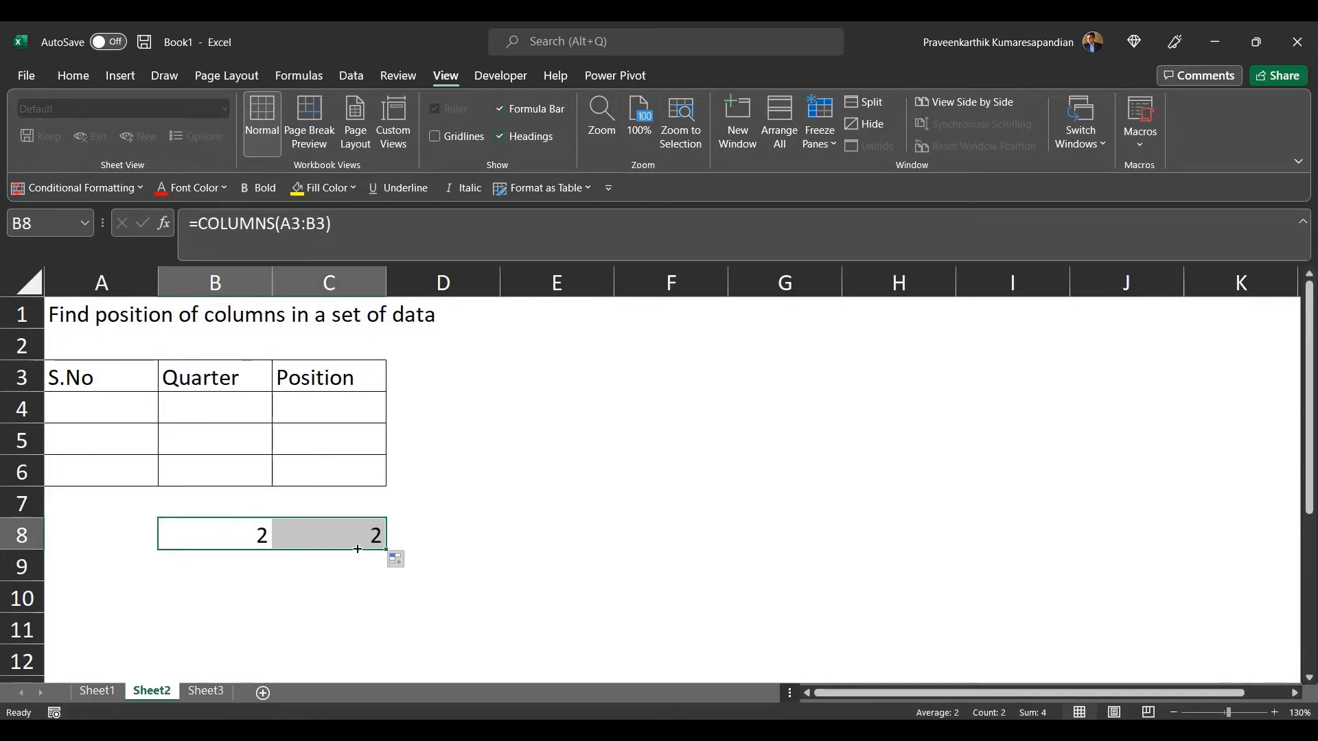
left_click(361, 530)
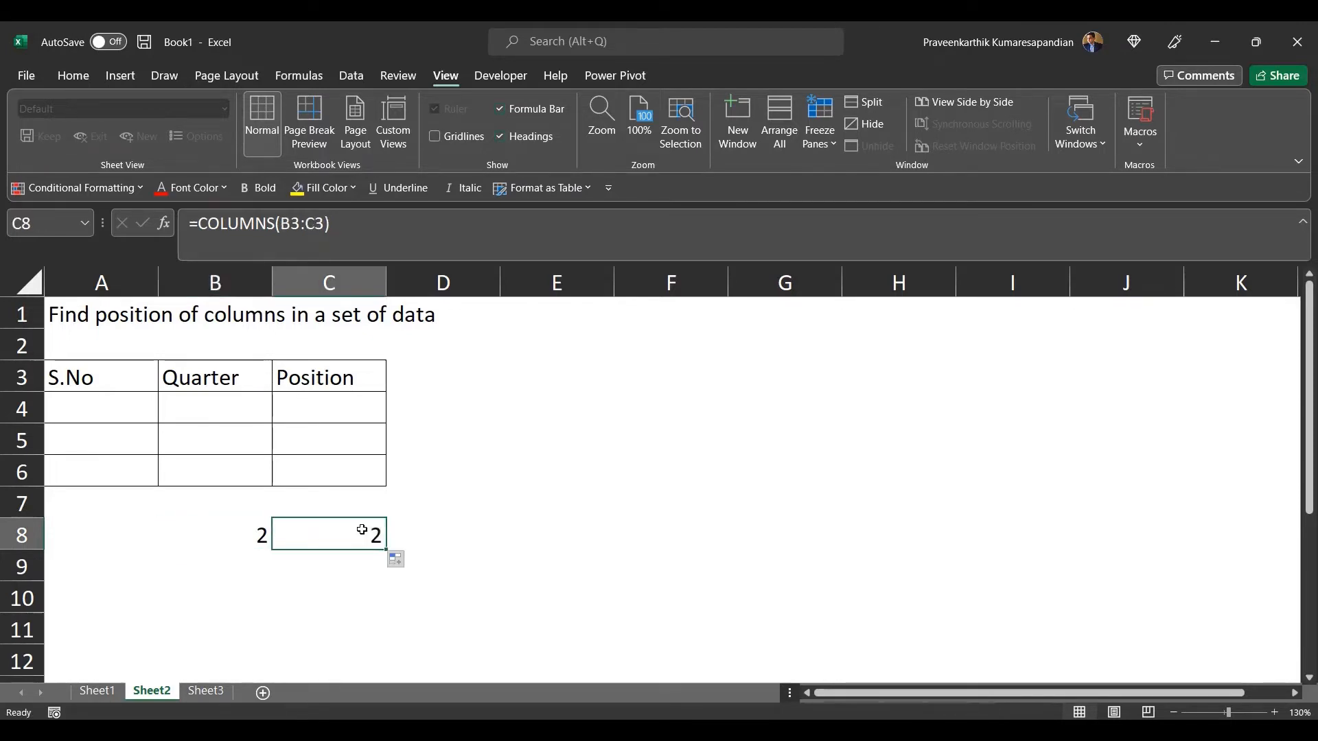
Step: Compare the formulas in B8 and C8 against the header cells they reference
left_click(321, 380)
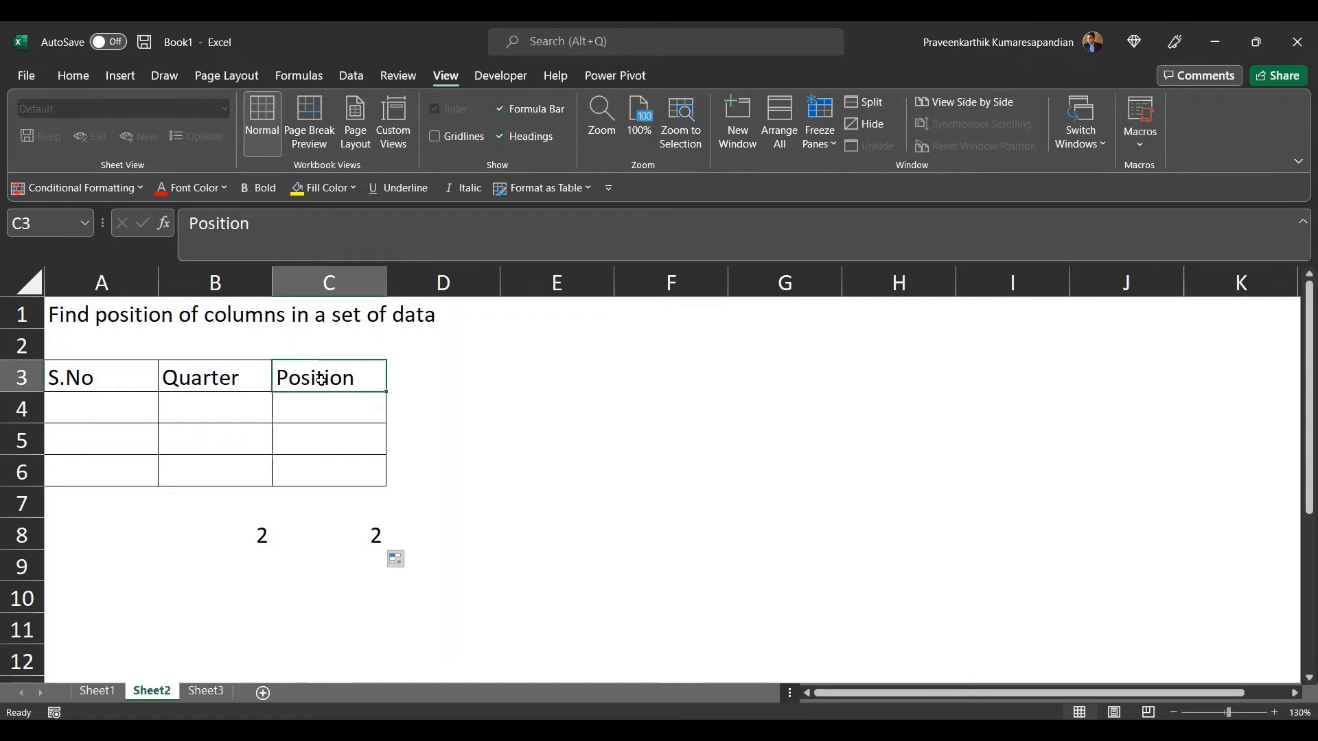
left_click(348, 532)
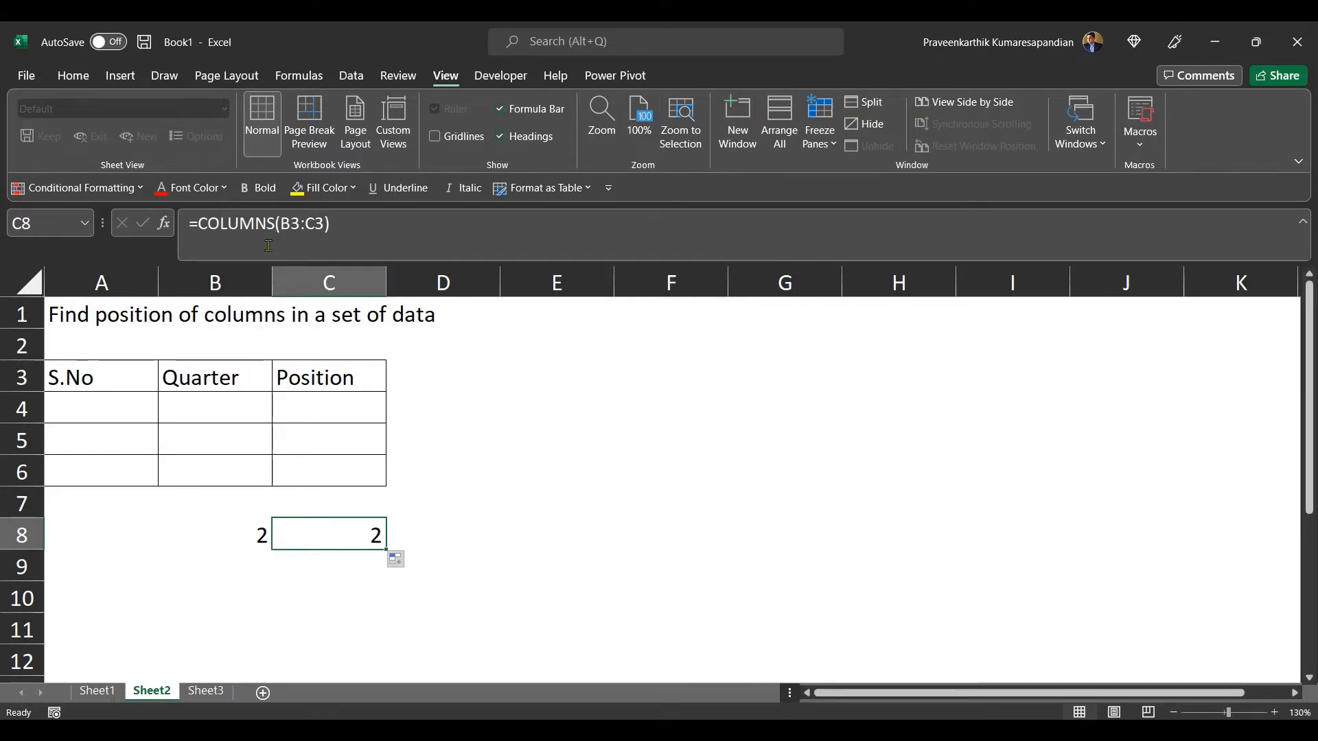
left_click(262, 533)
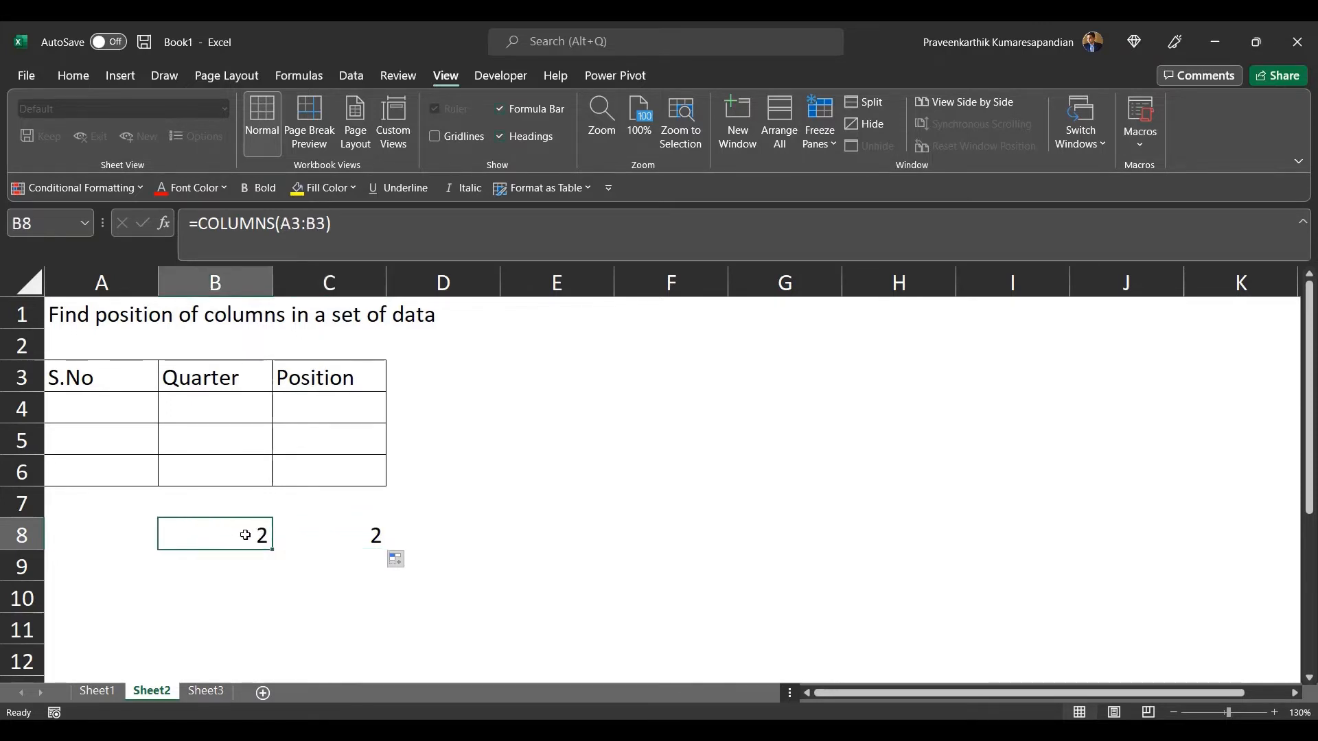
left_click(366, 539)
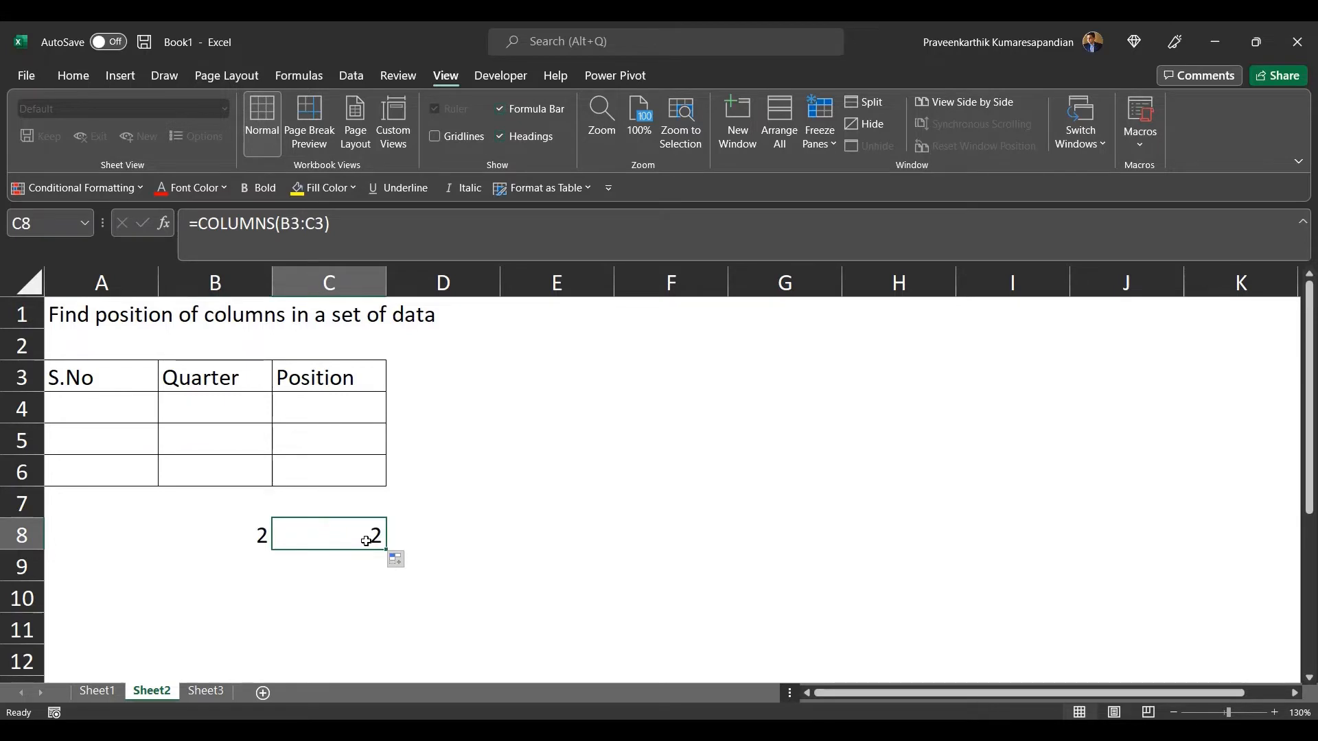
left_click(210, 537)
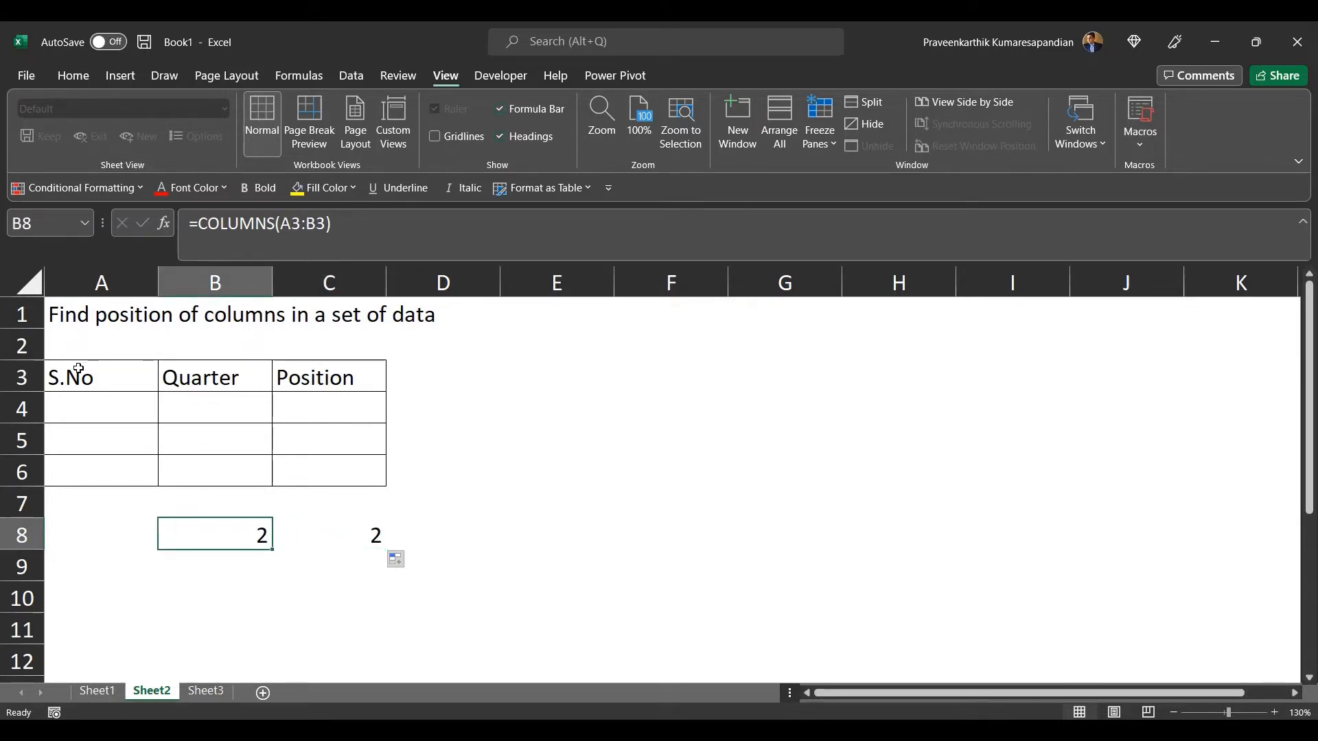
left_click(335, 536)
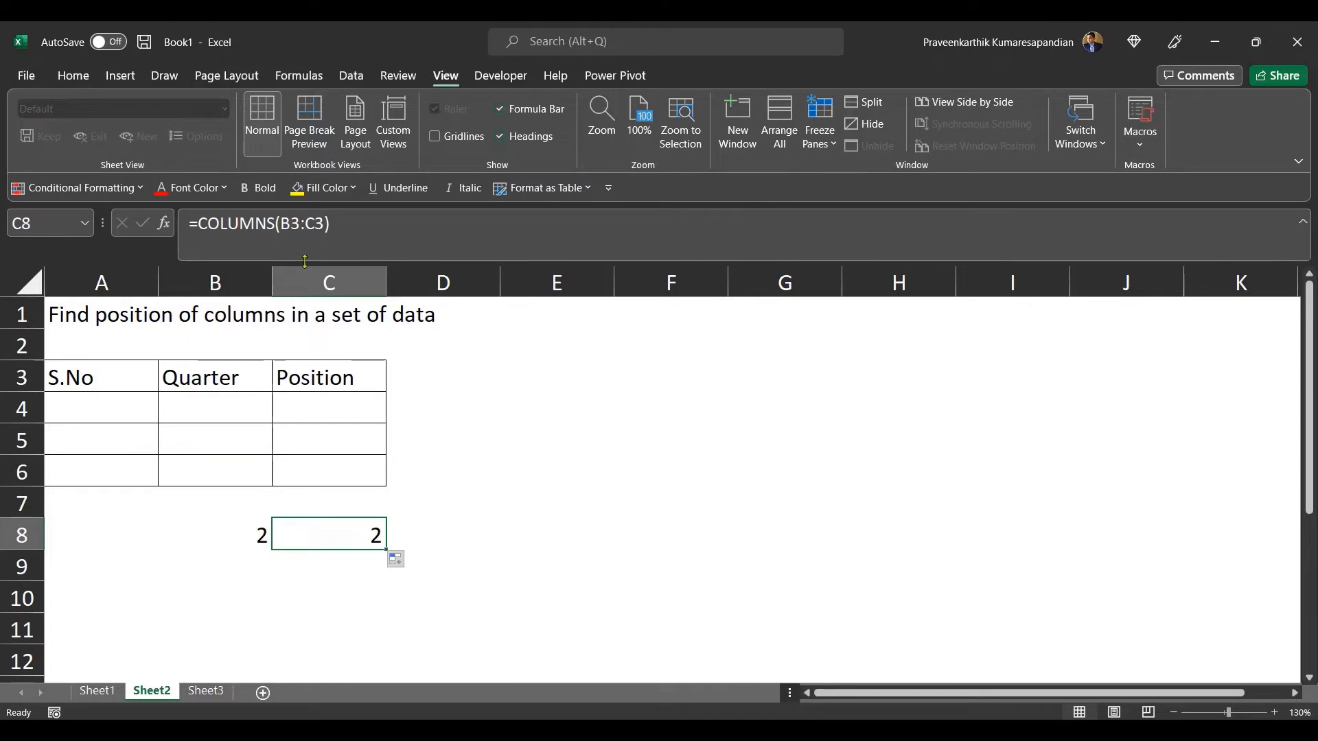
left_click(298, 229)
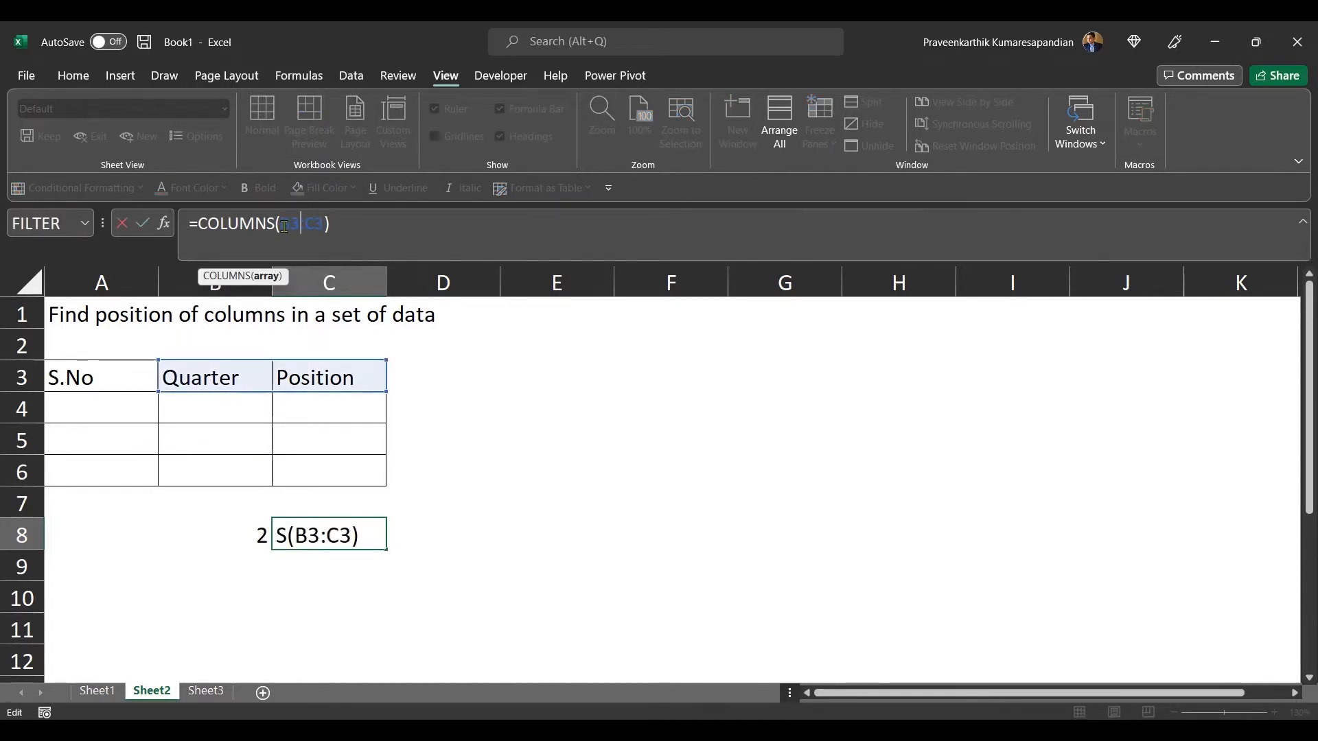
key("Return")
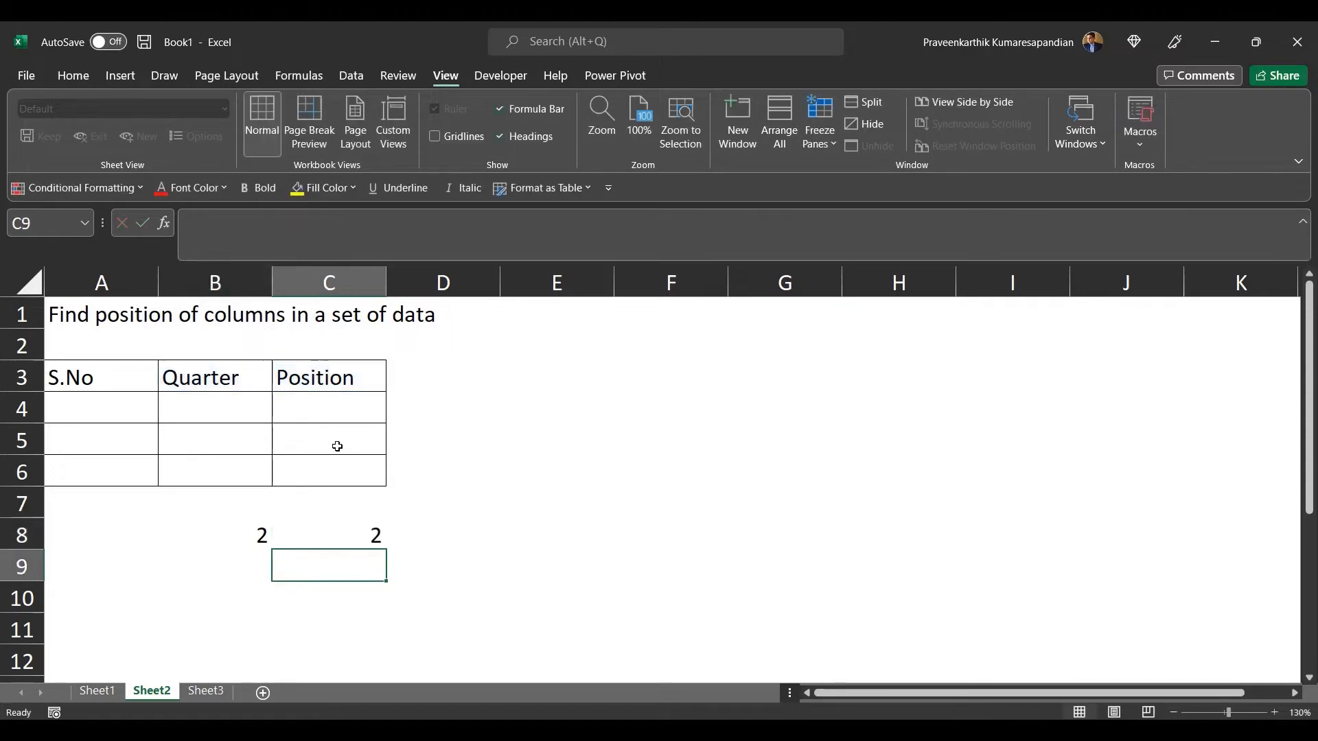
left_click(224, 536)
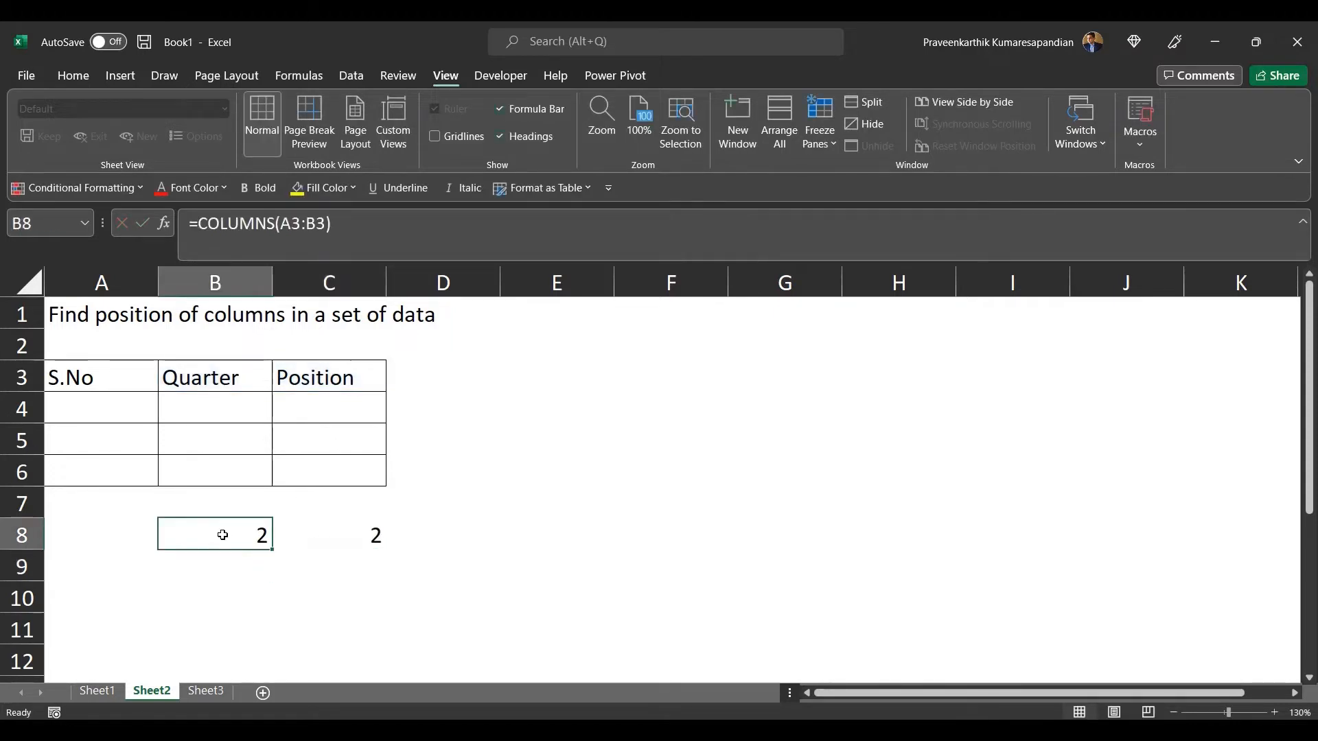
Step: Lock the starting column in the B8 formula so it reads =COLUMNS($A3:B3)
left_click(285, 218)
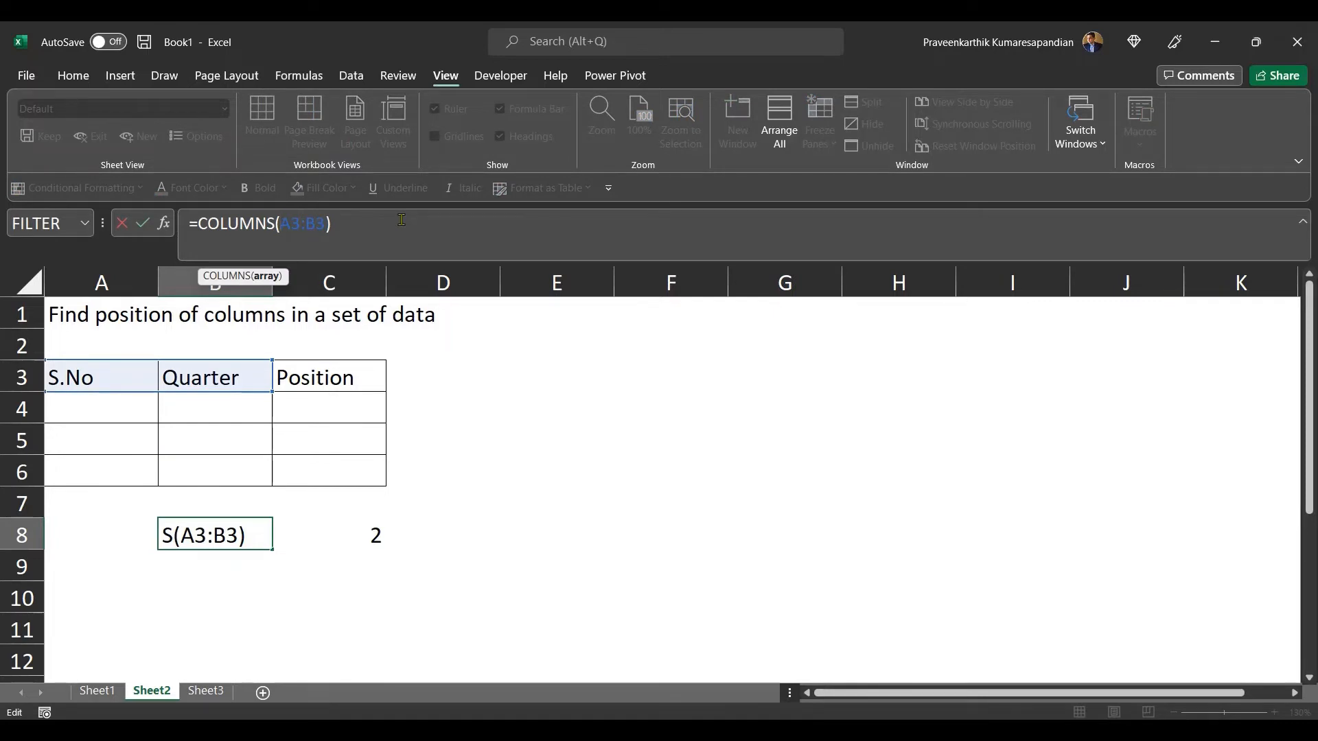
type("$")
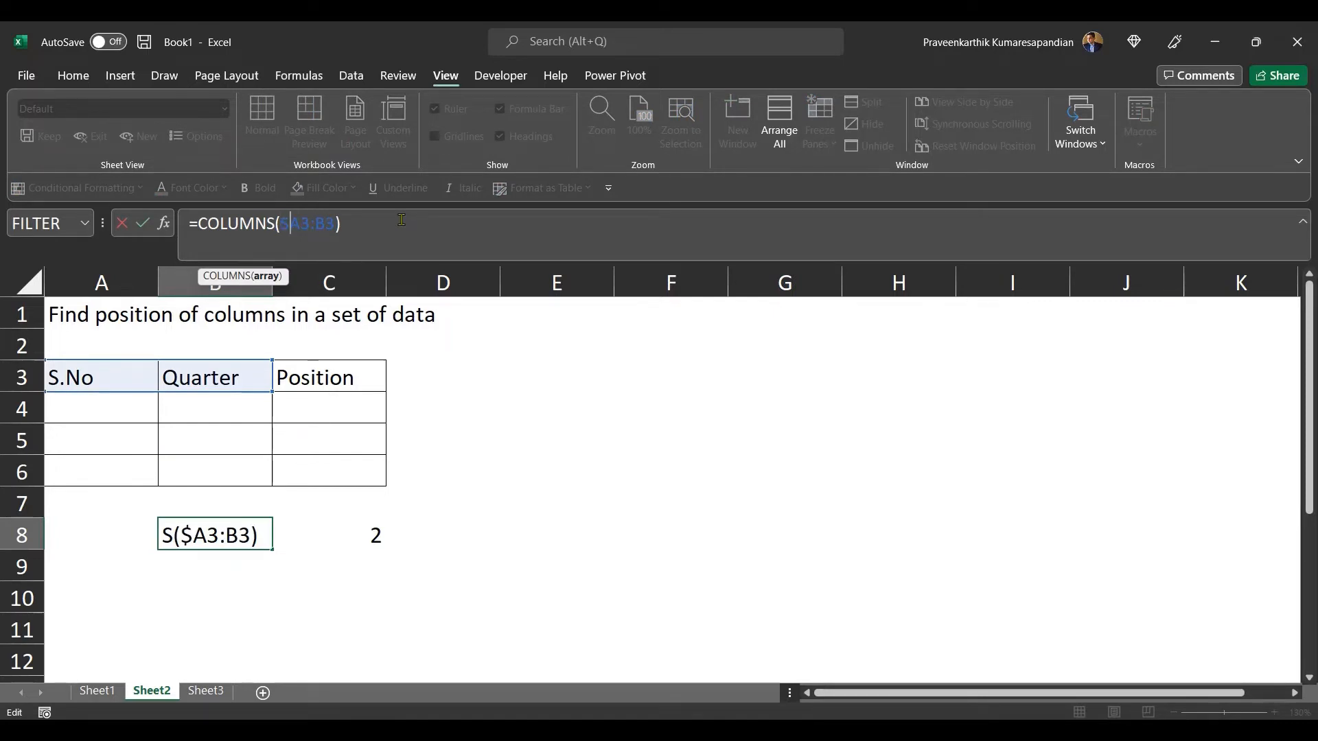
key("Return")
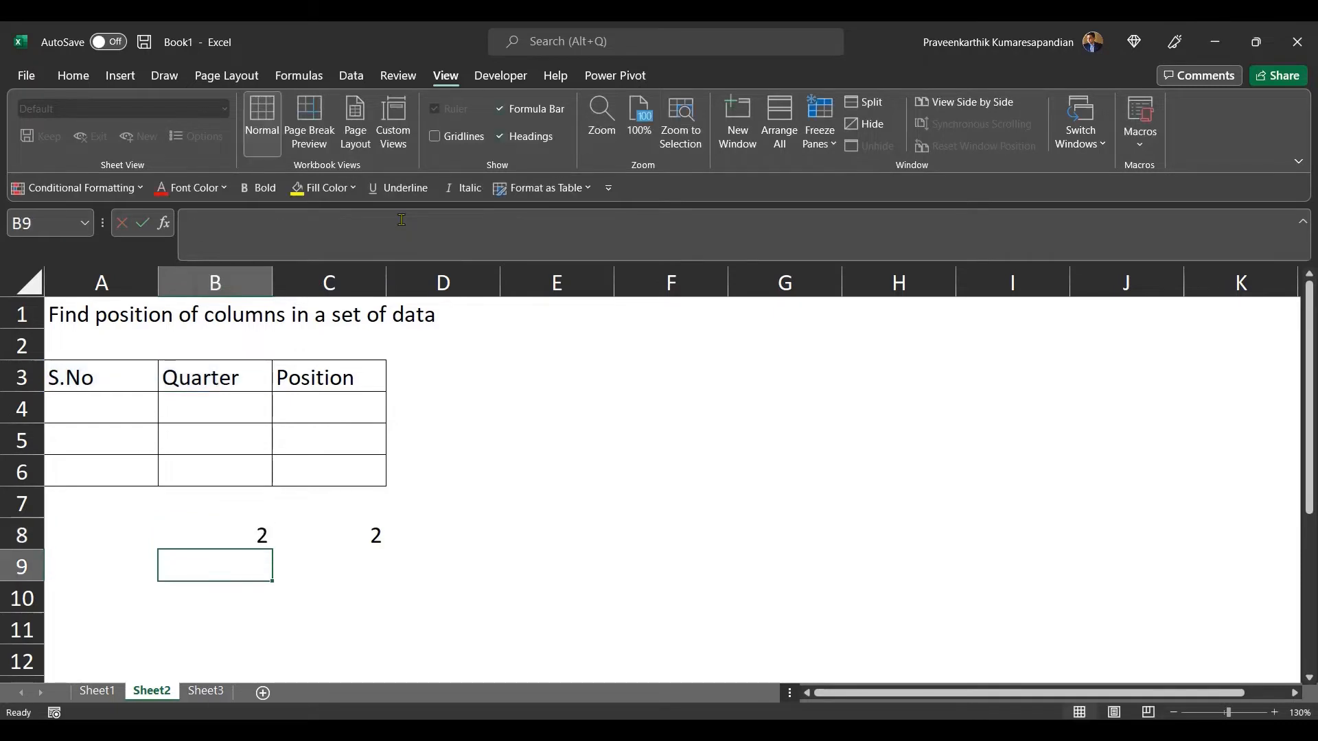
Step: Fill the updated B8 formula across into C8
left_click(223, 527)
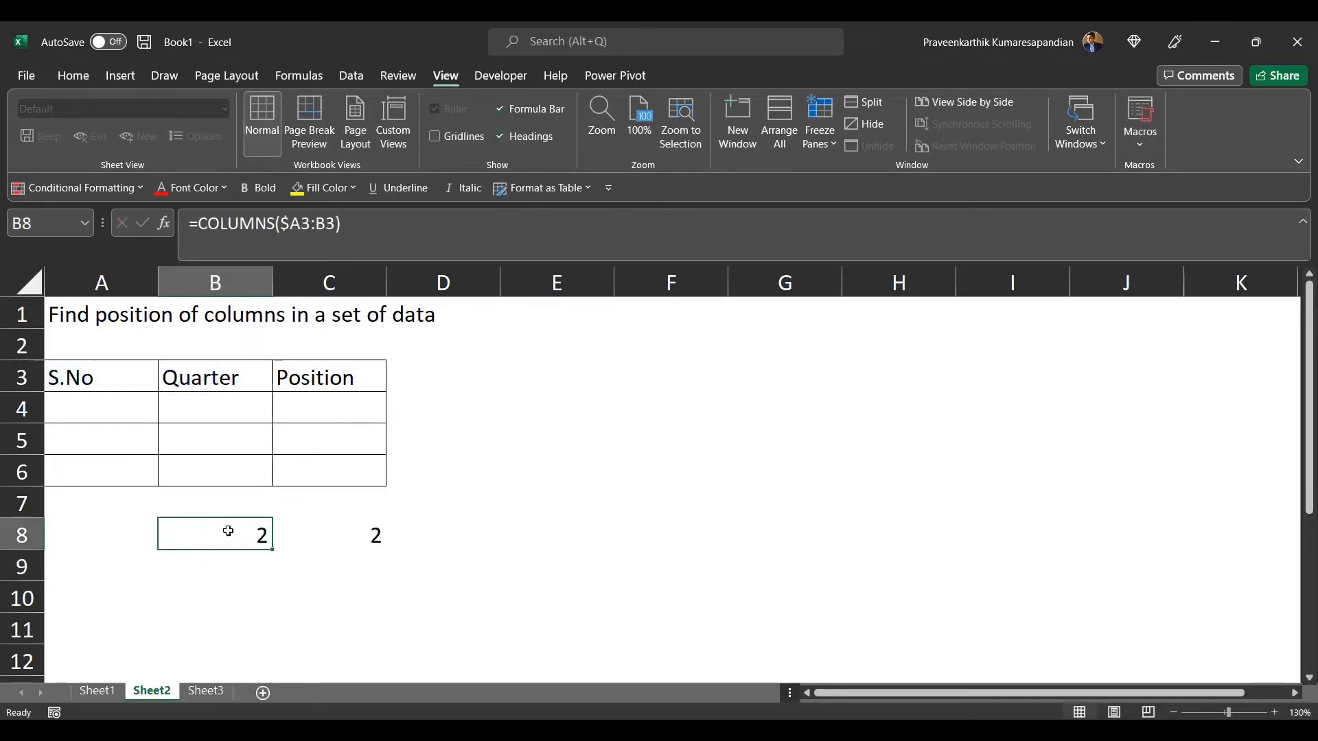
left_click_drag(273, 549, 364, 547)
left_click(363, 547)
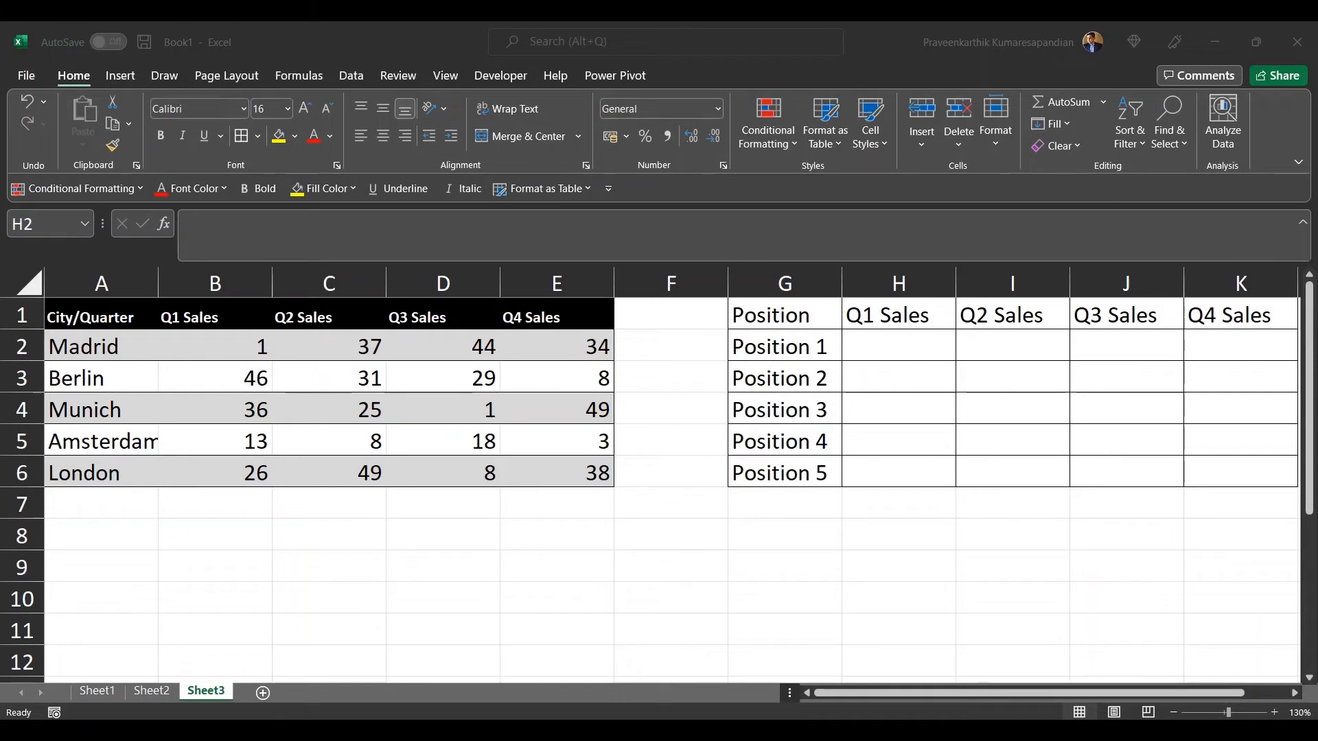
Step: Enter =INDEX(B2:B6,1) in H2 to return the first Q1 Sales value
left_click(890, 352)
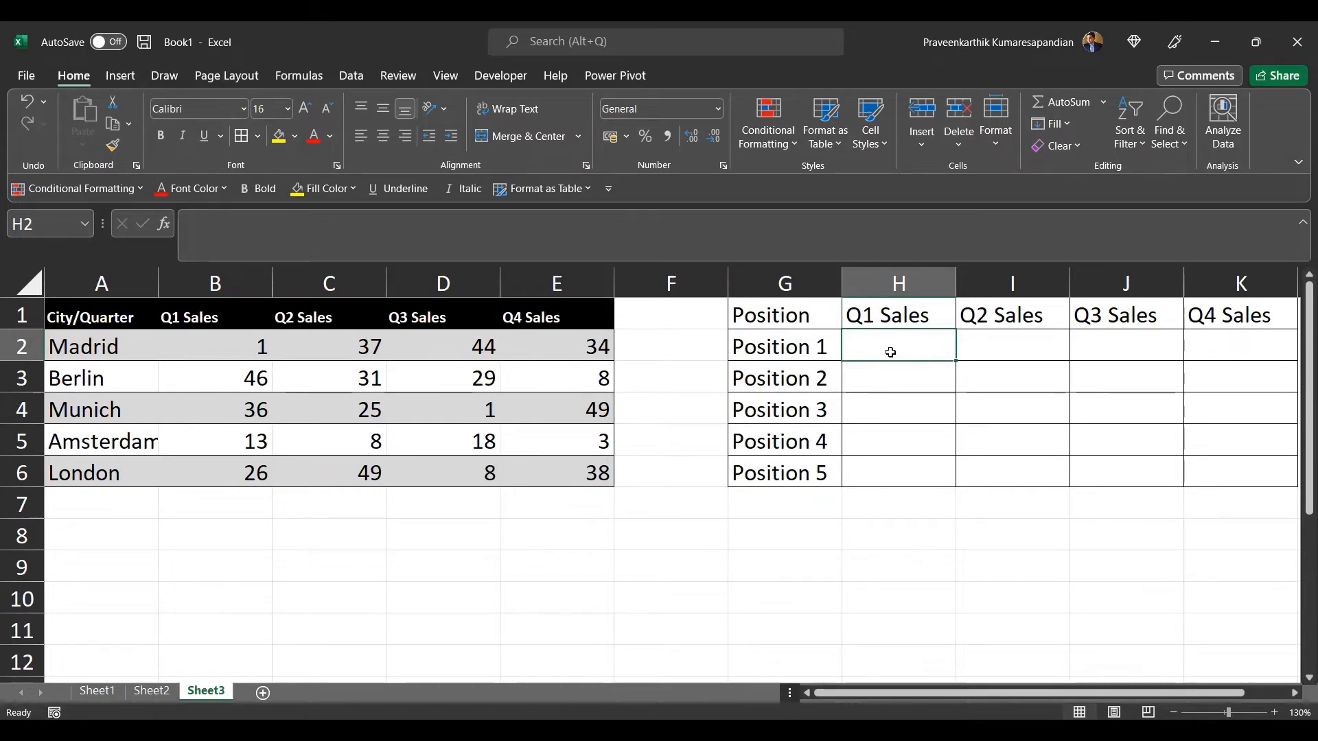
left_click(118, 332)
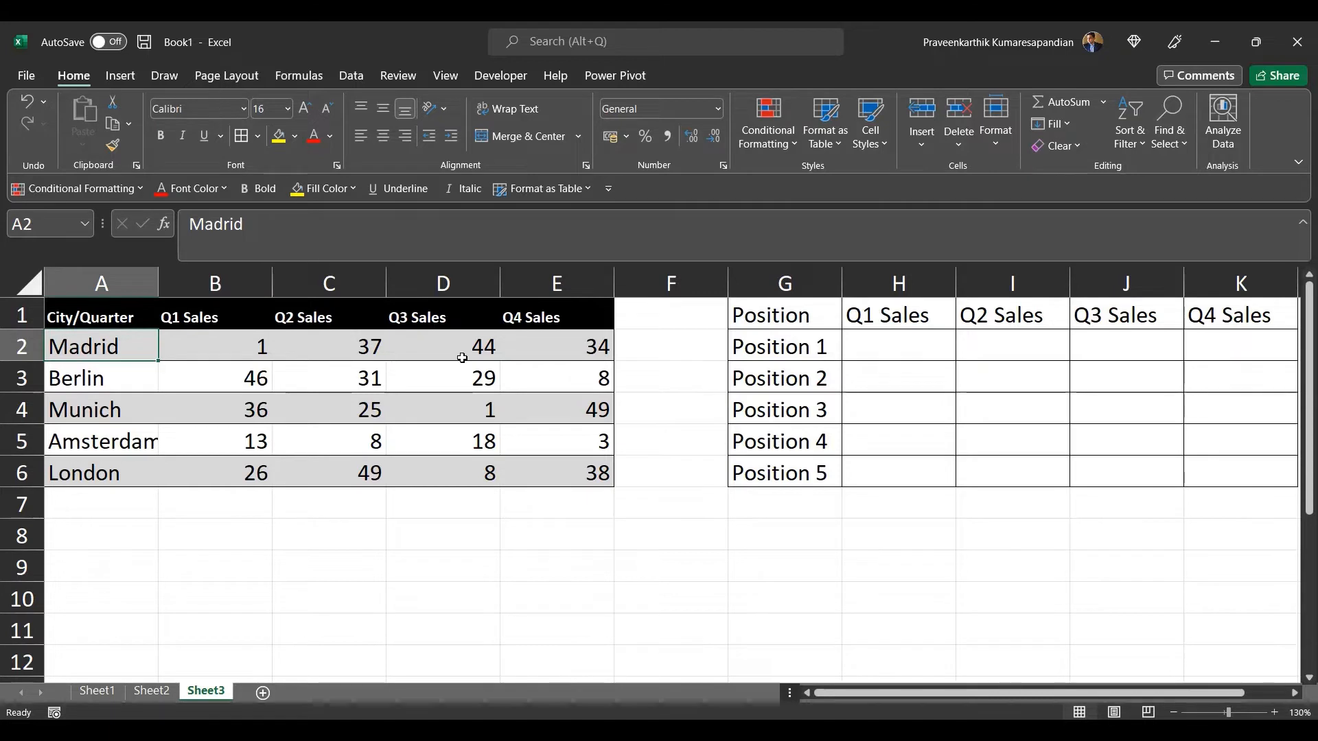
left_click(778, 324)
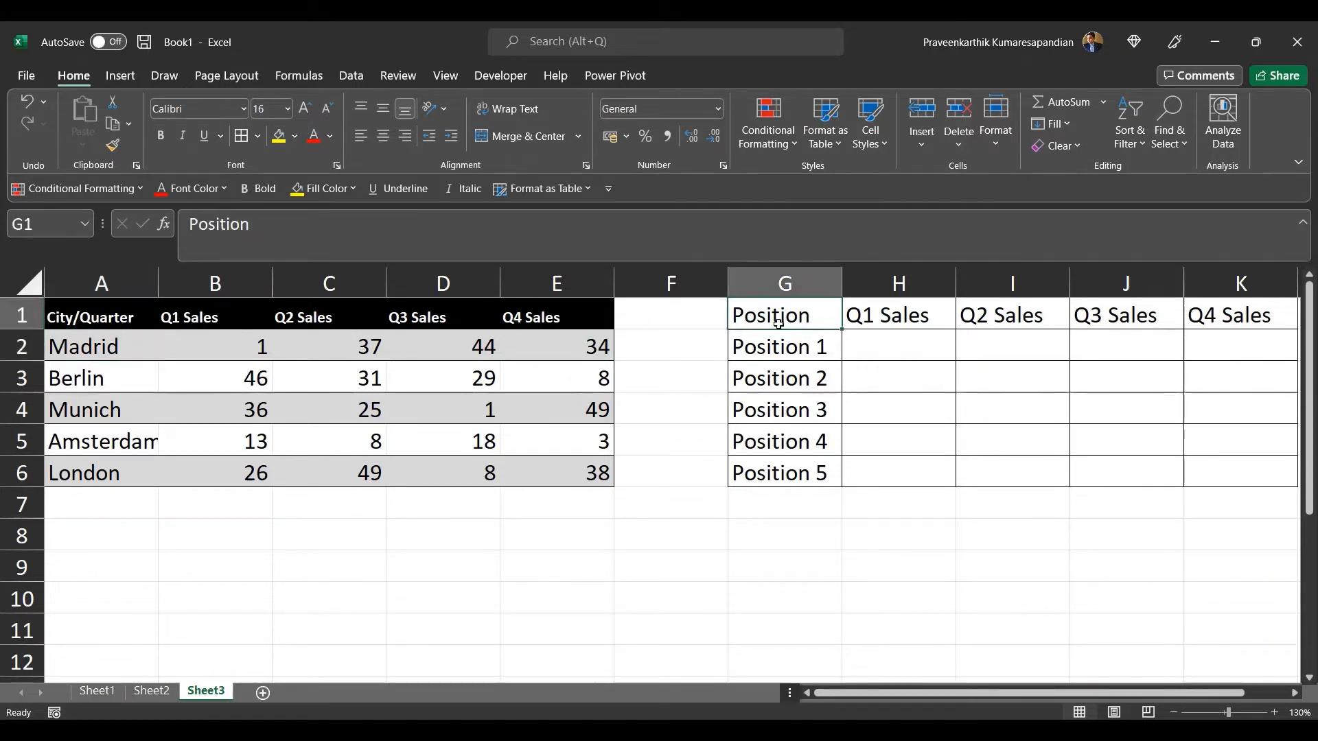
left_click(854, 348)
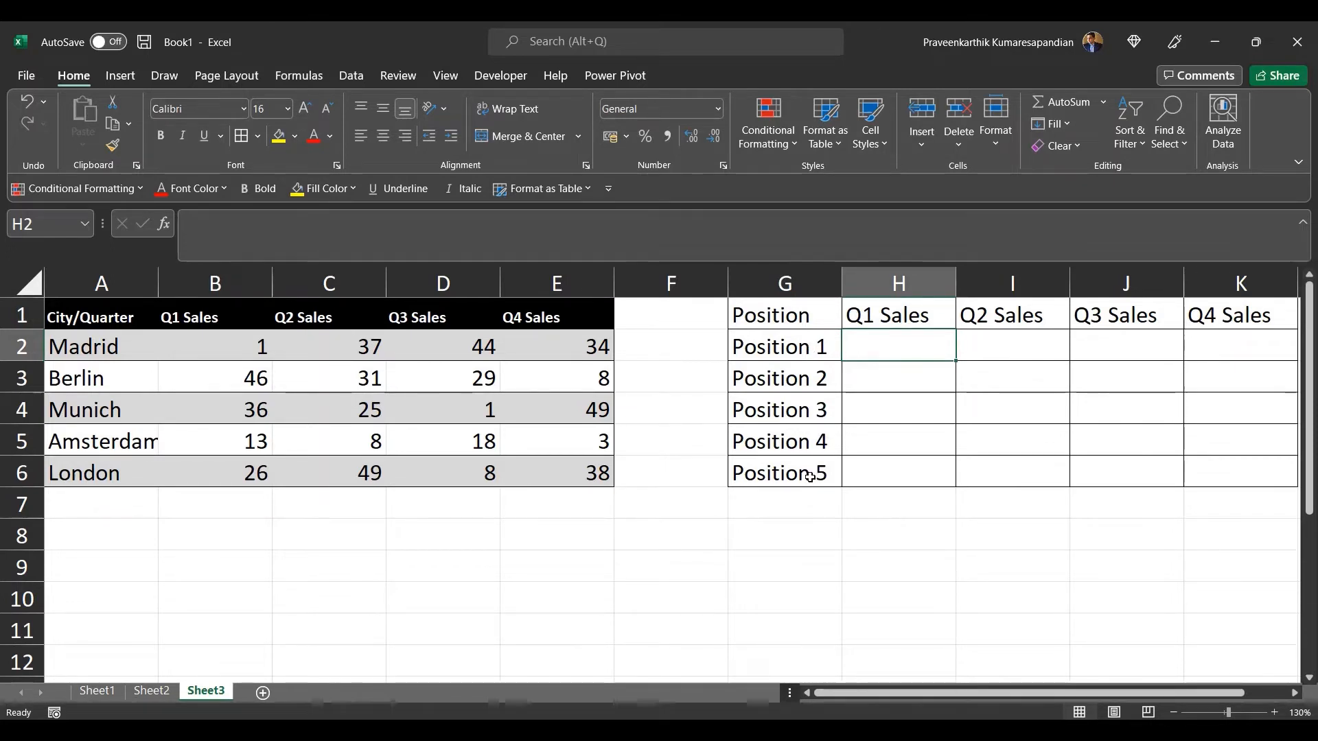
double_click(902, 343)
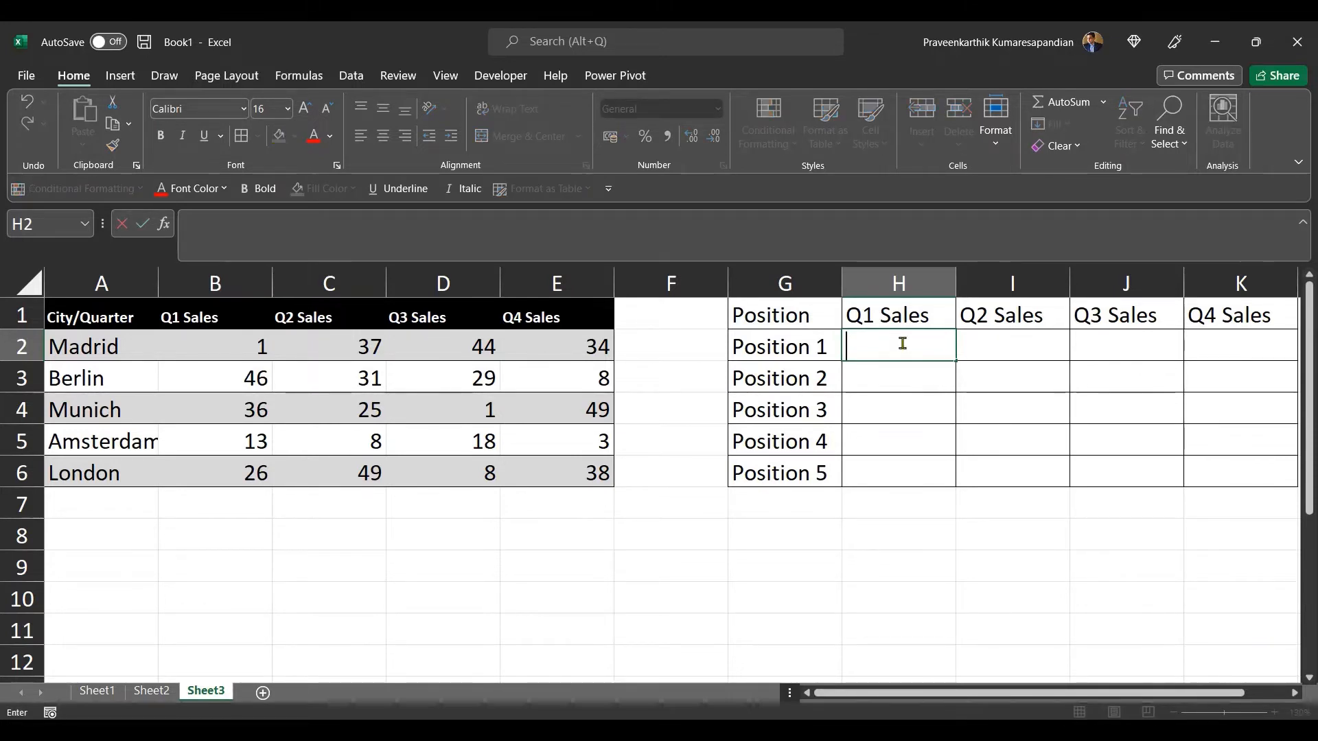
type("=")
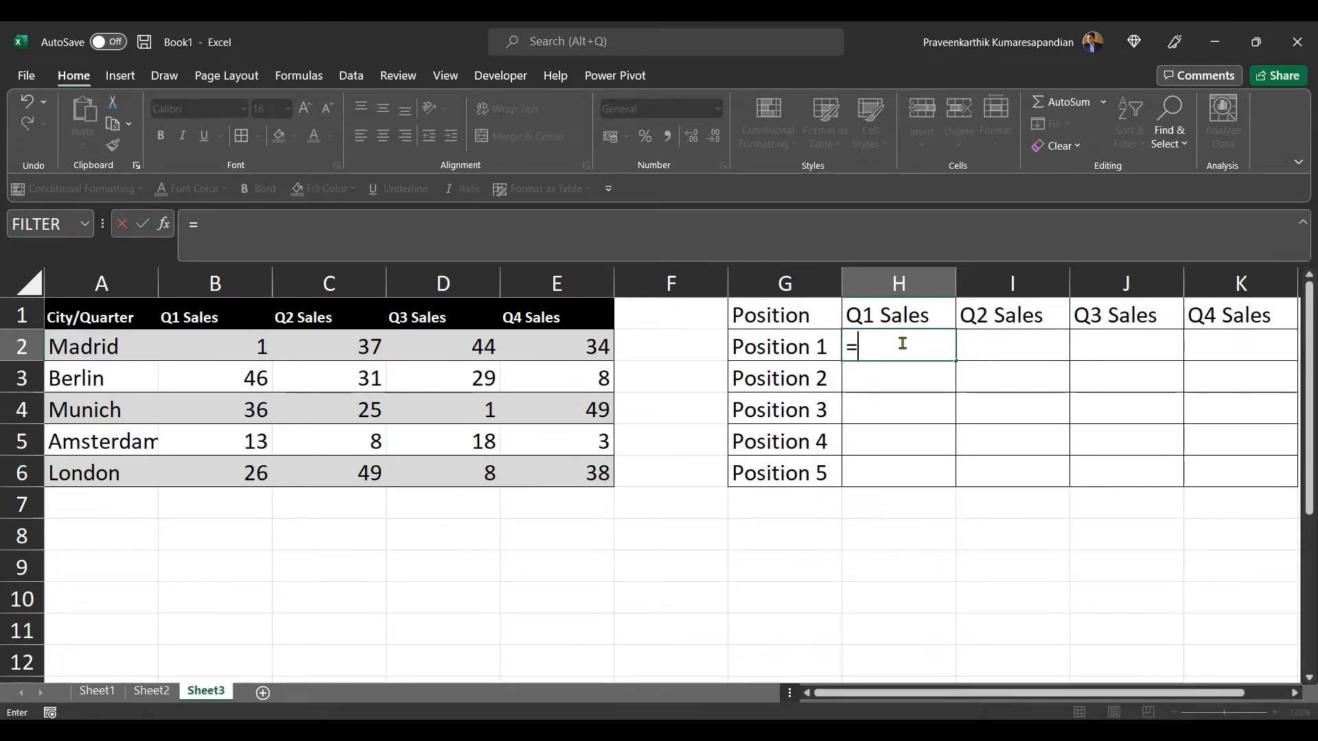
type("IN")
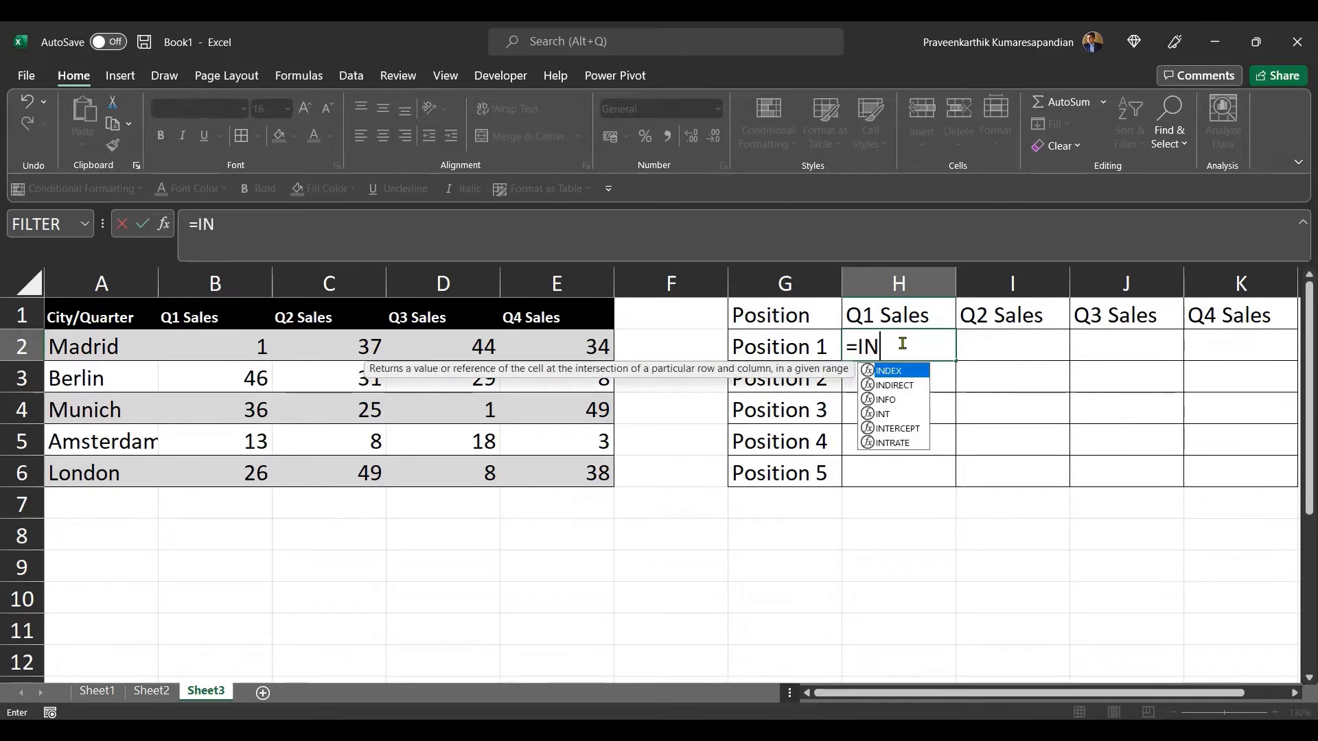
type("DEX(")
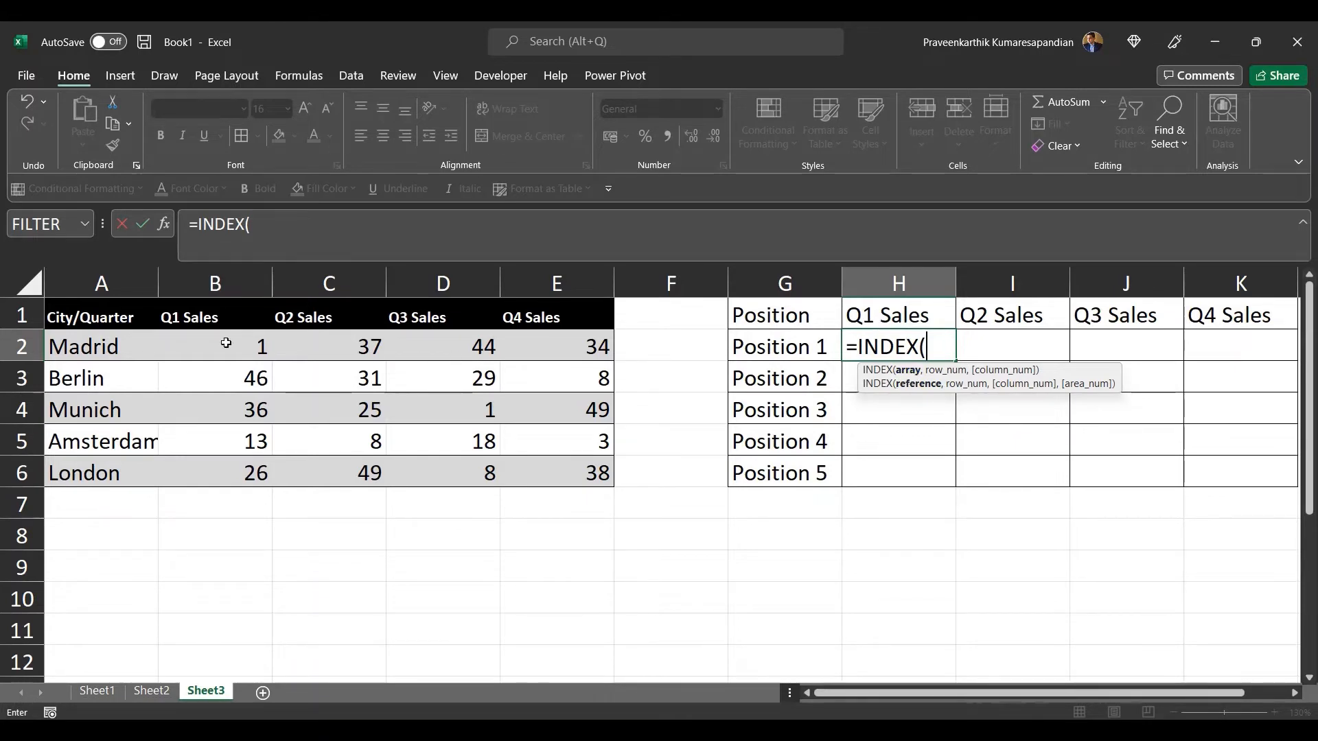
left_click_drag(209, 347, 208, 476)
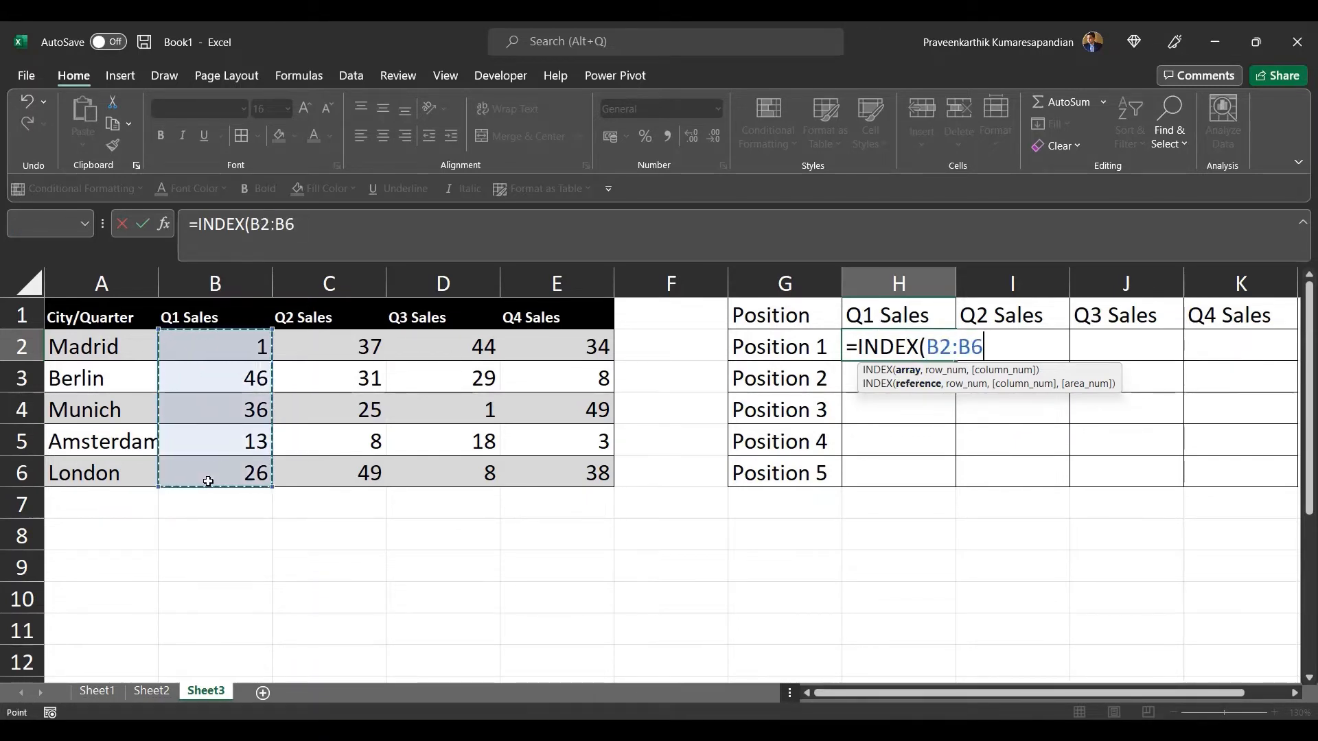
left_click(320, 237)
type(",")
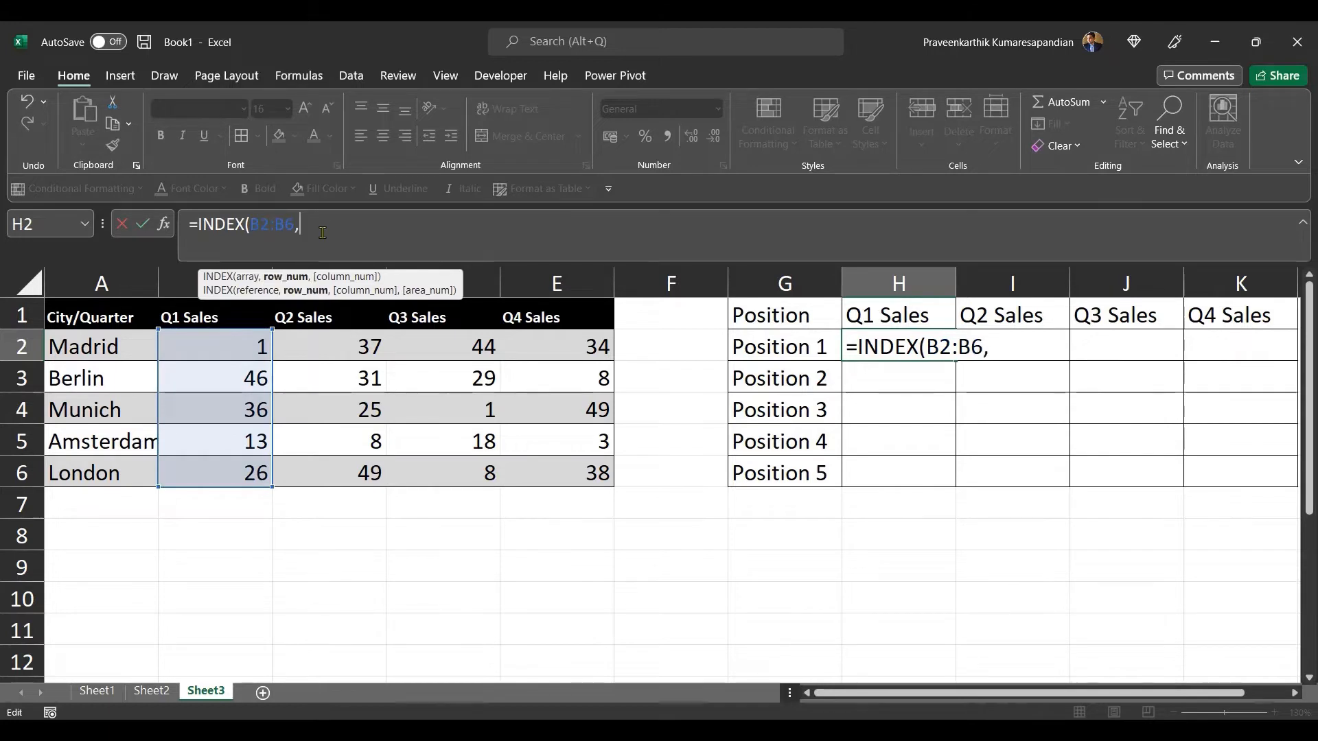
type("1)")
key("Return")
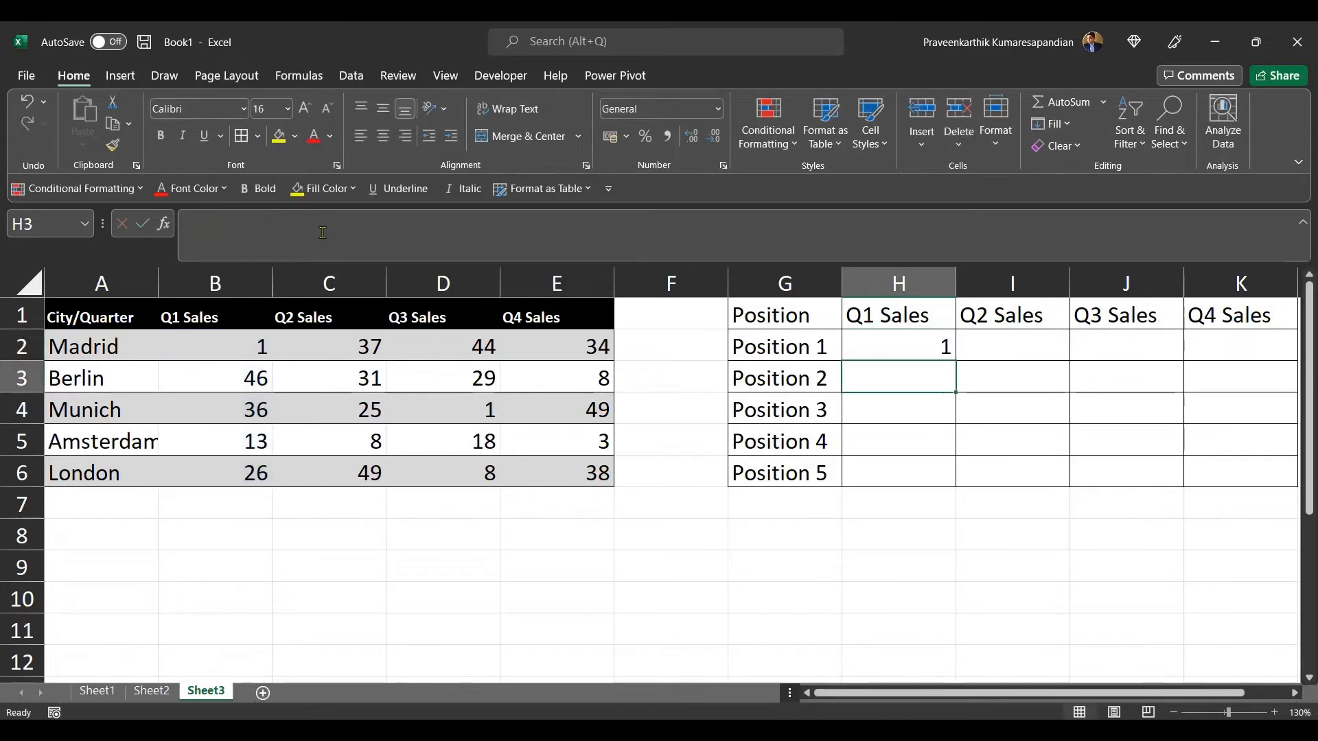
Step: Fill the H2 formula down through H6
left_click(911, 351)
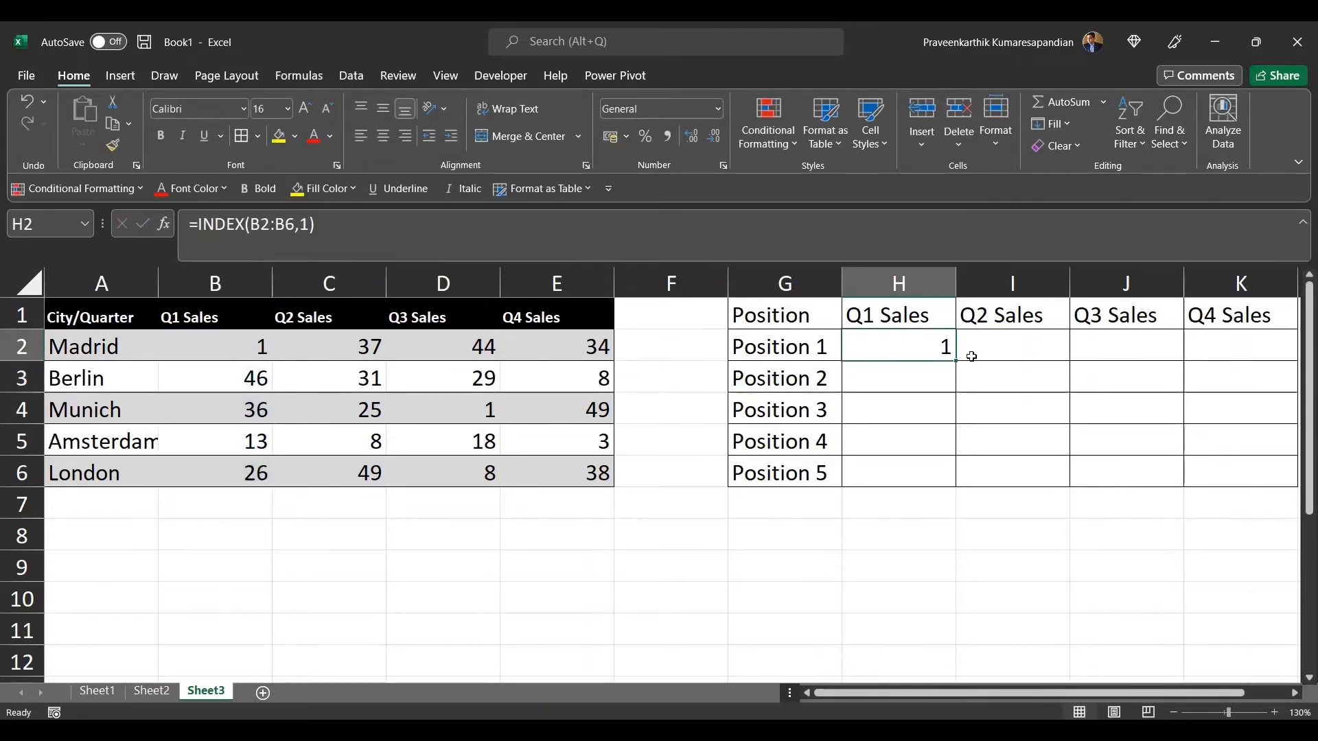
left_click_drag(956, 360, 947, 479)
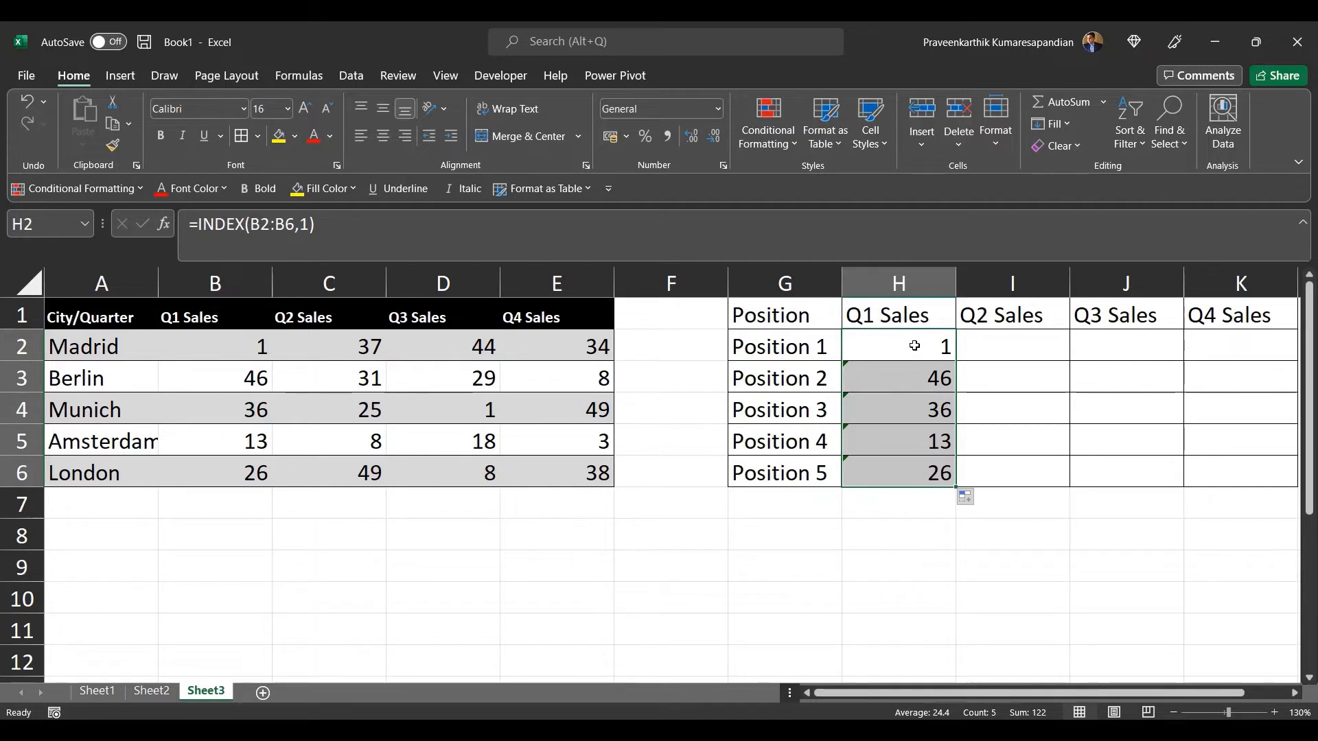
left_click(915, 346)
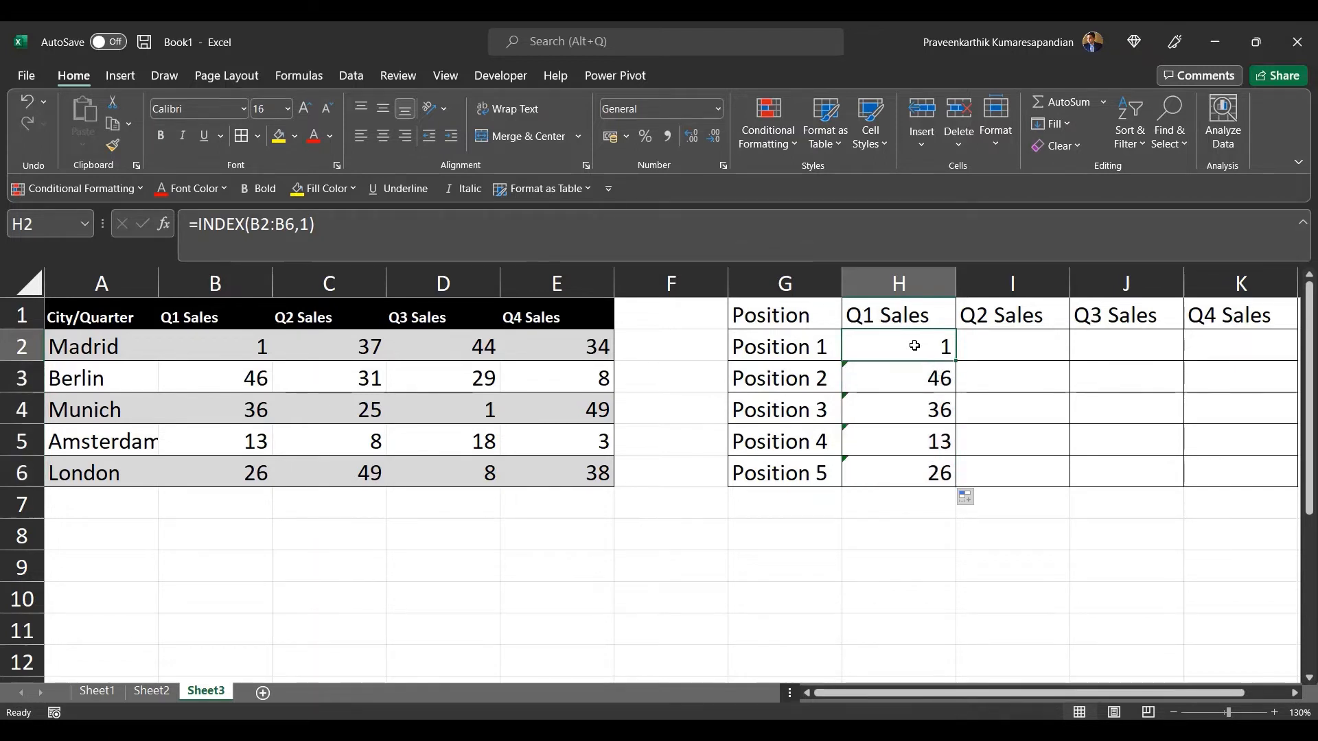
Step: Wrap the range in H2 with a descending SORT so it reads =INDEX(SORT(B2:B6,,-1),1)
left_click(251, 229)
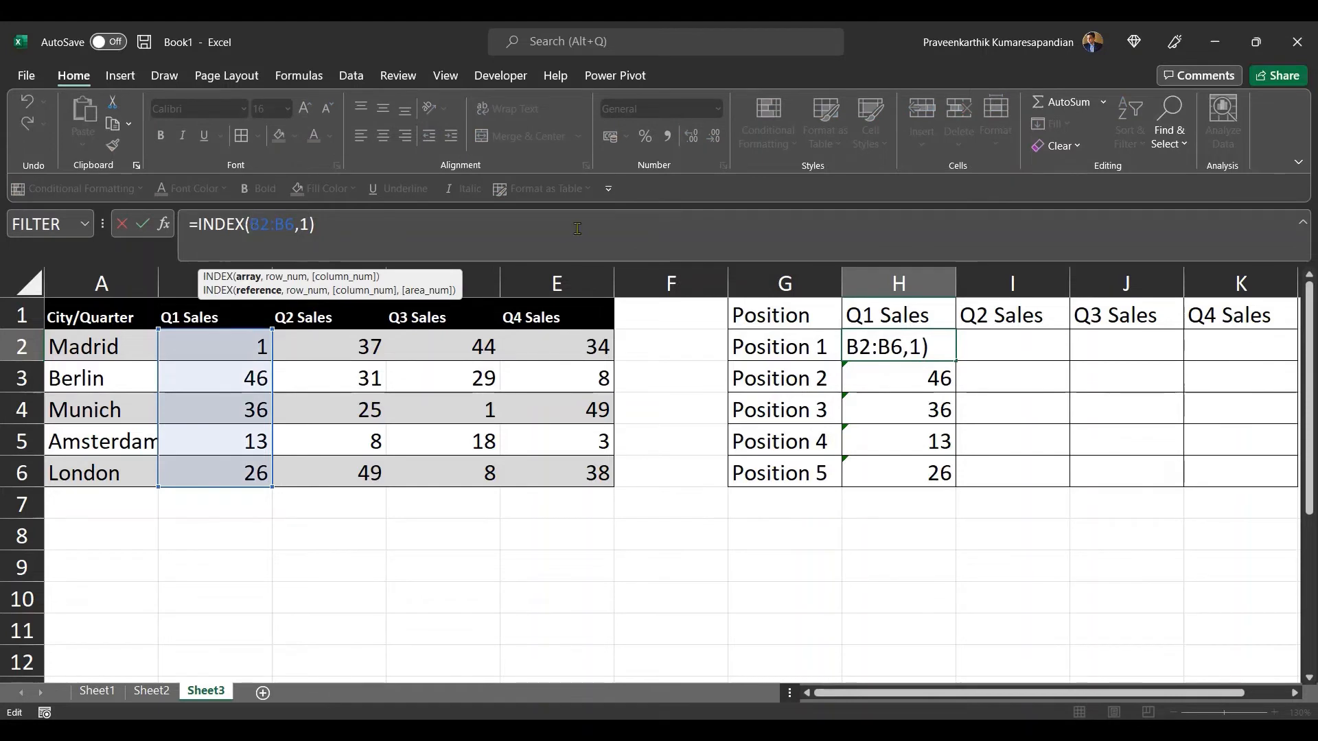
type("S")
type("ORT")
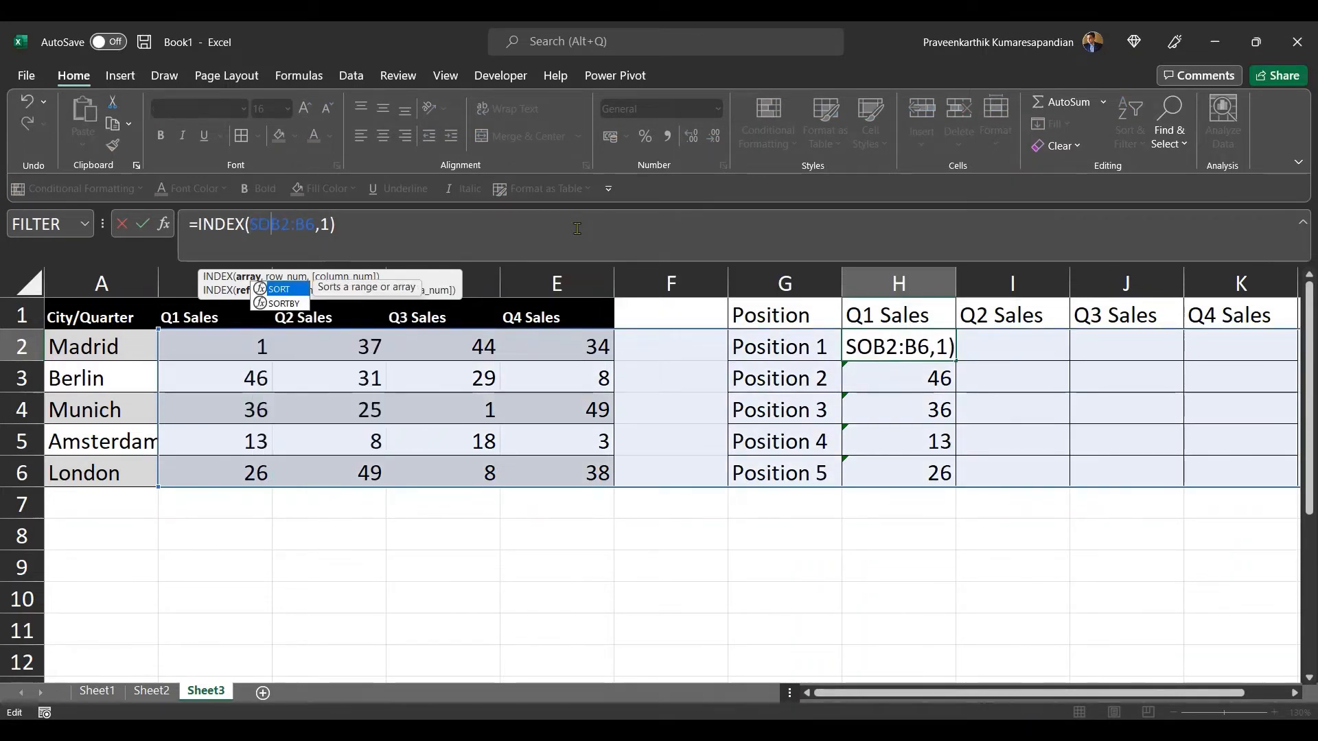
type("(")
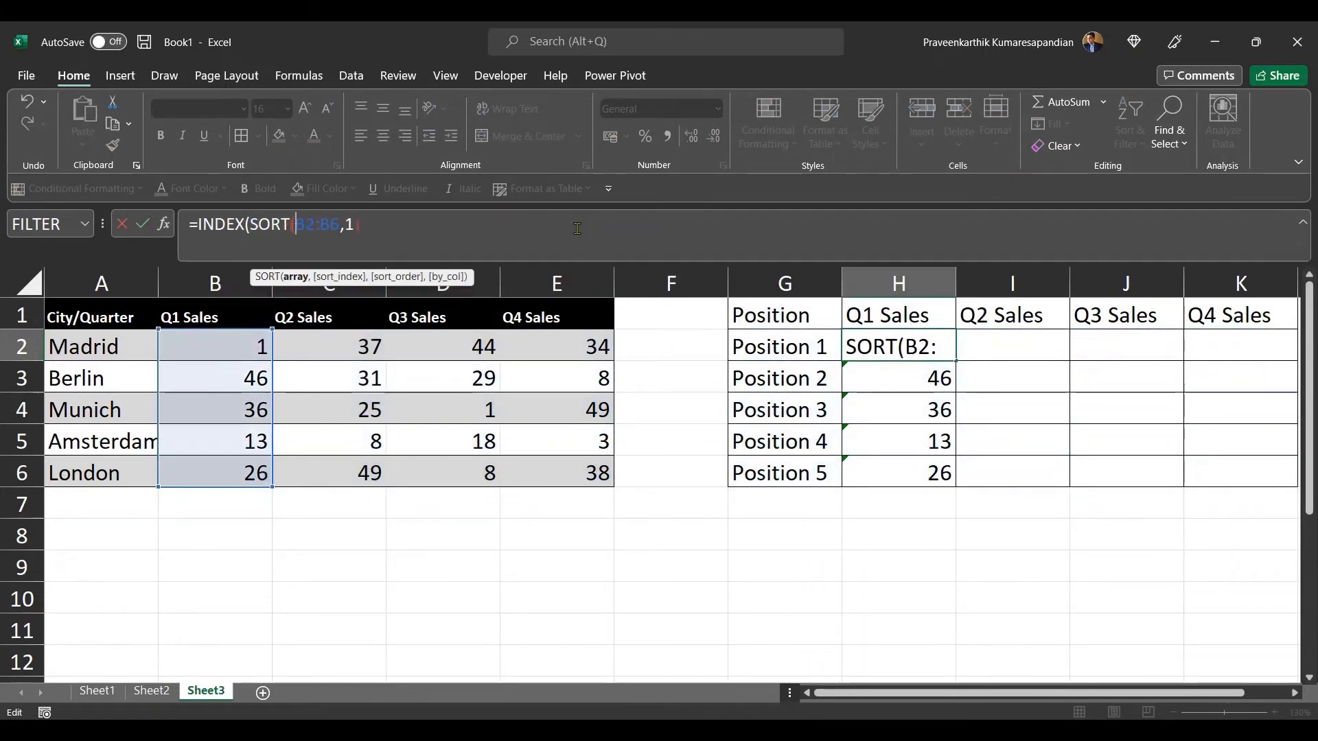
left_click(339, 224)
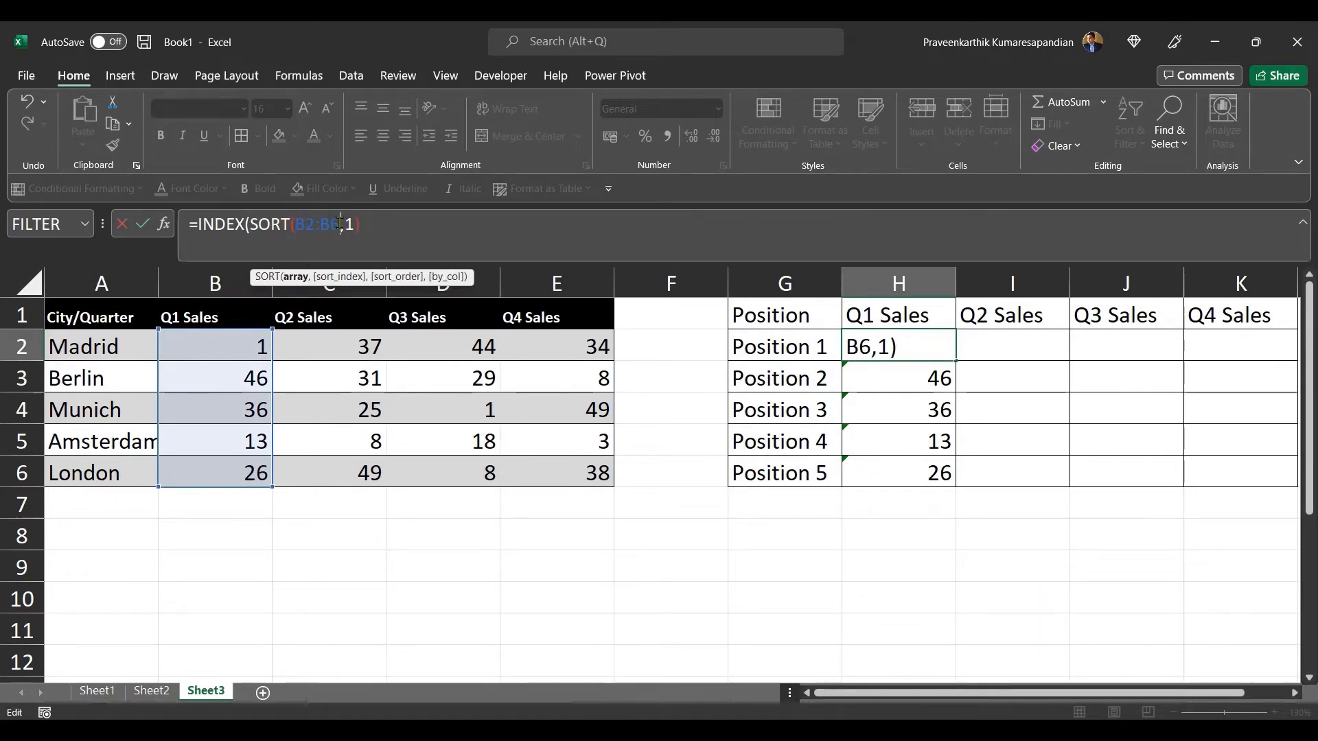
type(")")
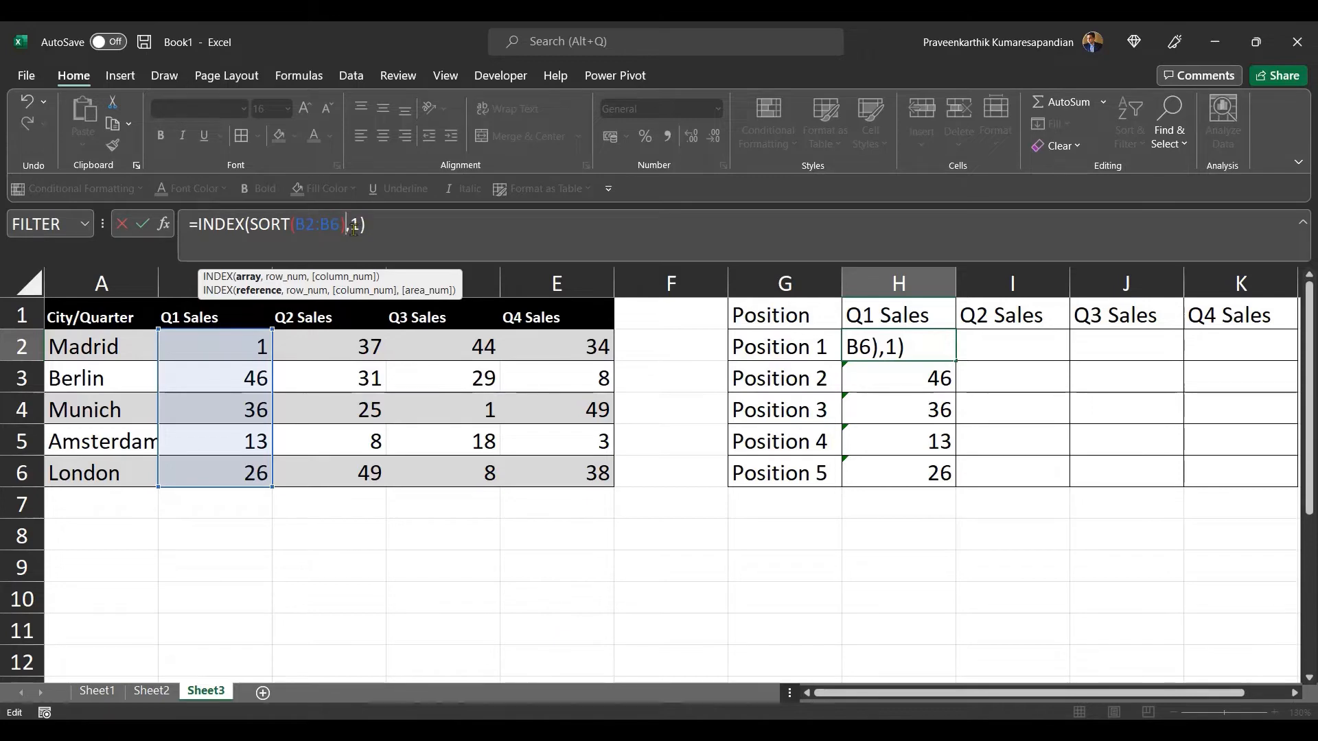
key("BackSpace")
type(",")
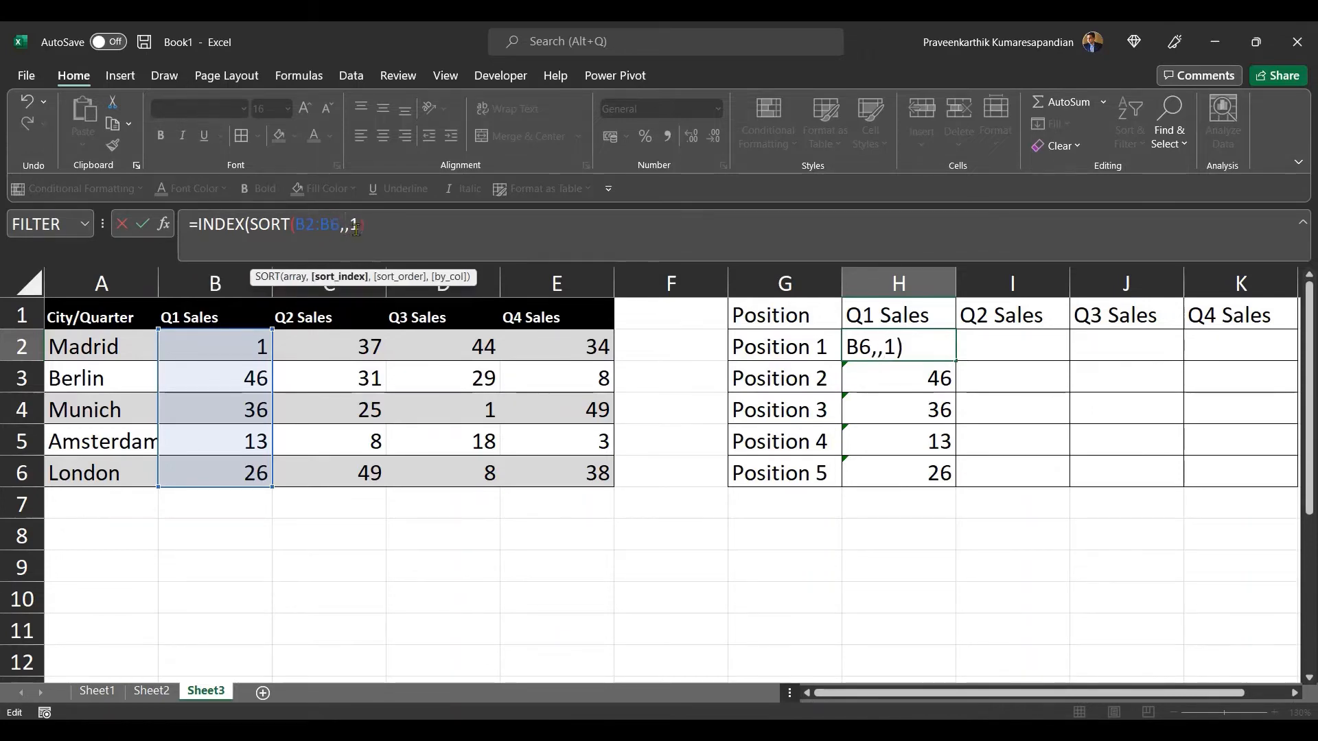
type(",-1")
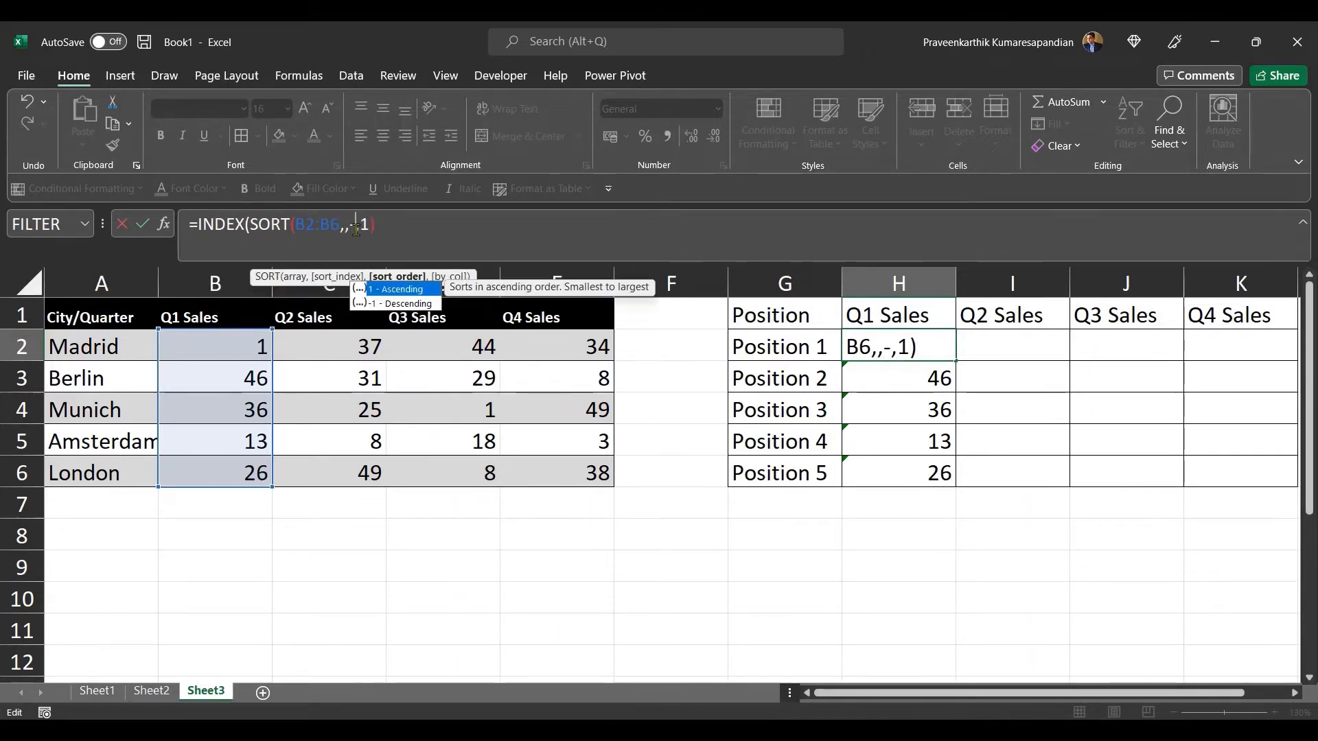
type(")")
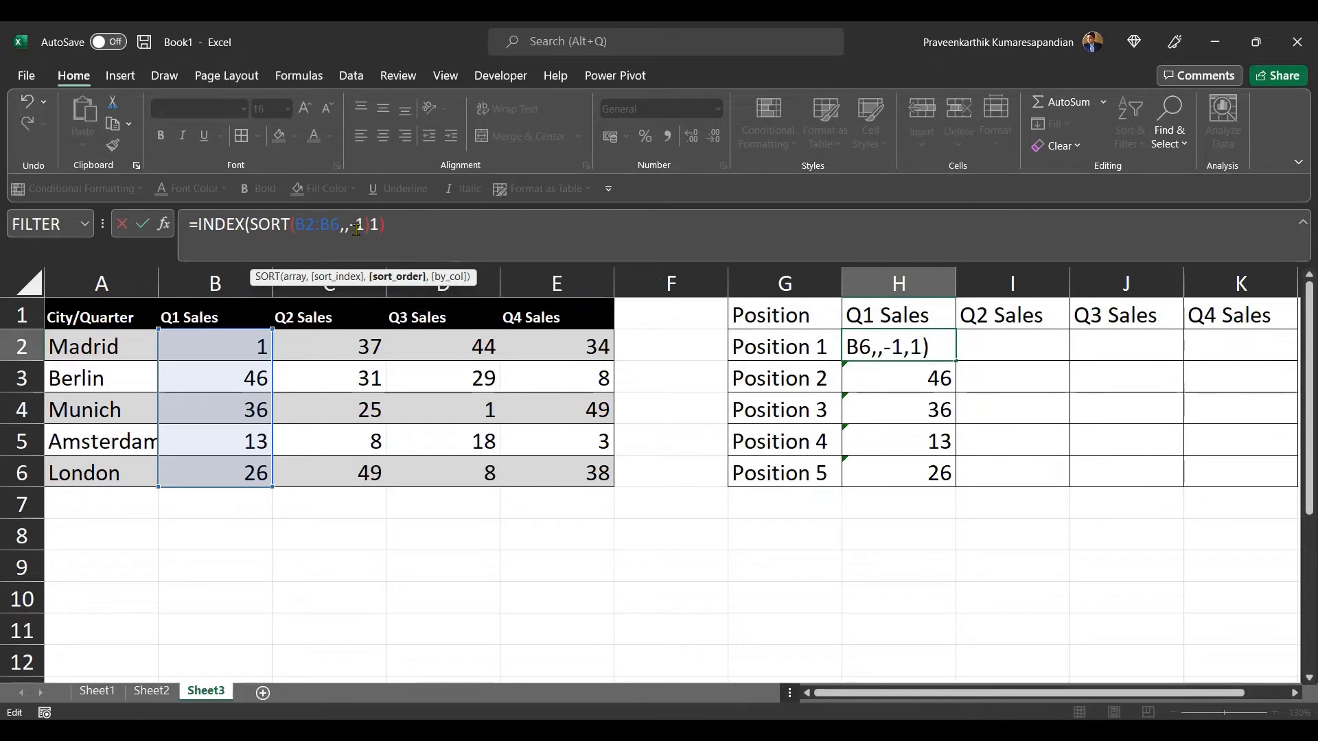
key("Return")
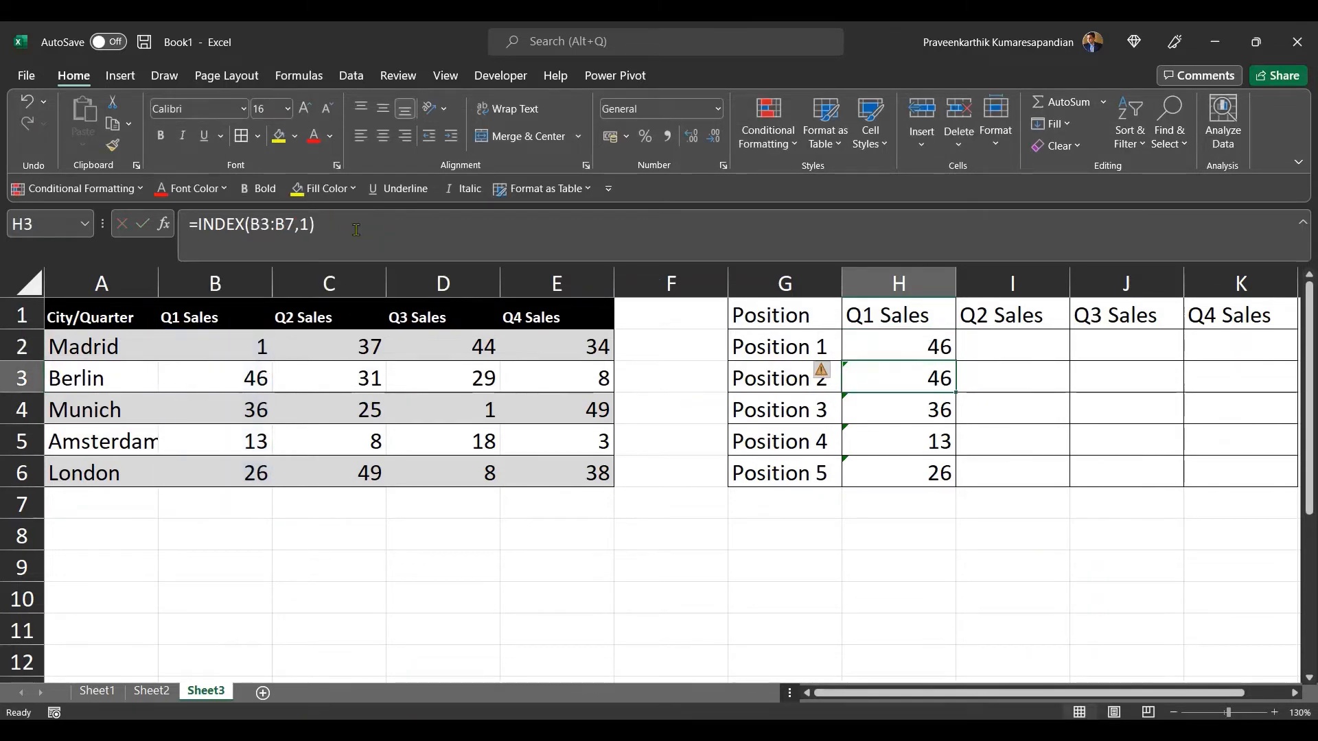
Step: Fill the revised H2 formula down through H6
left_click(912, 346)
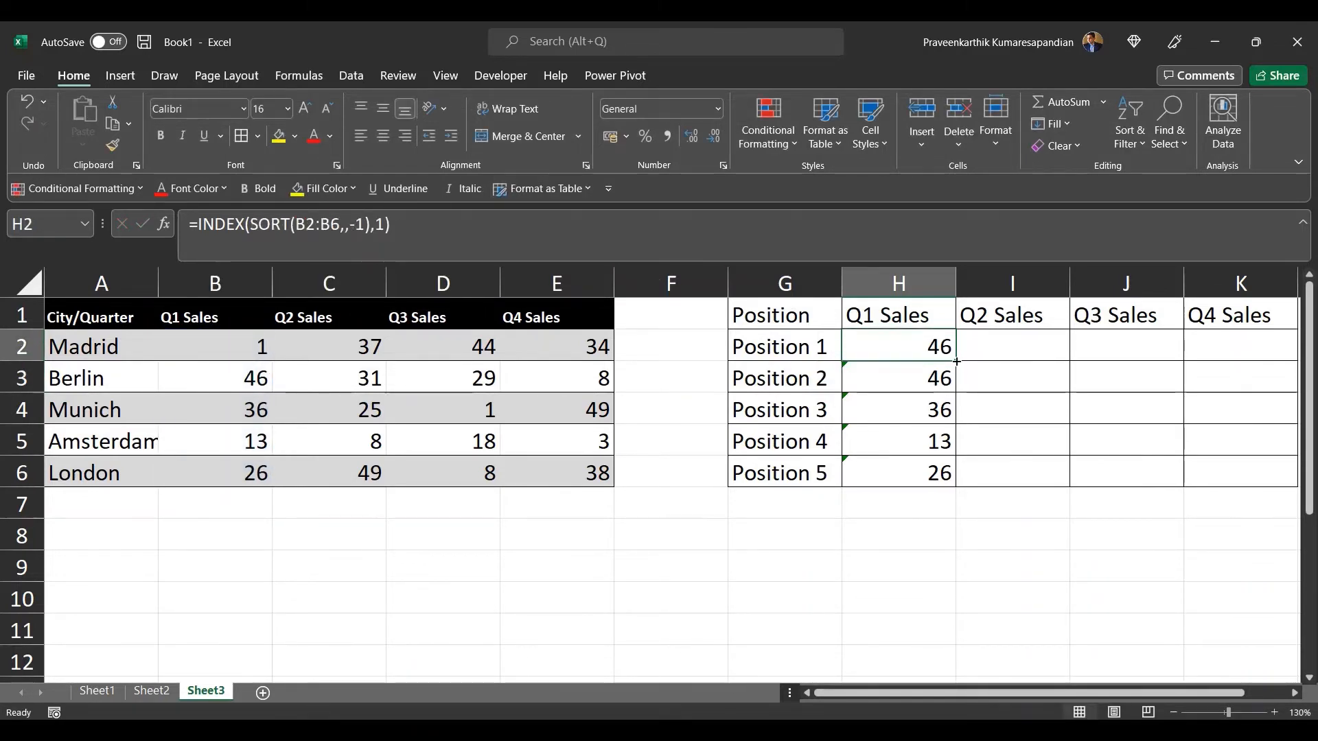
left_click_drag(958, 362, 956, 477)
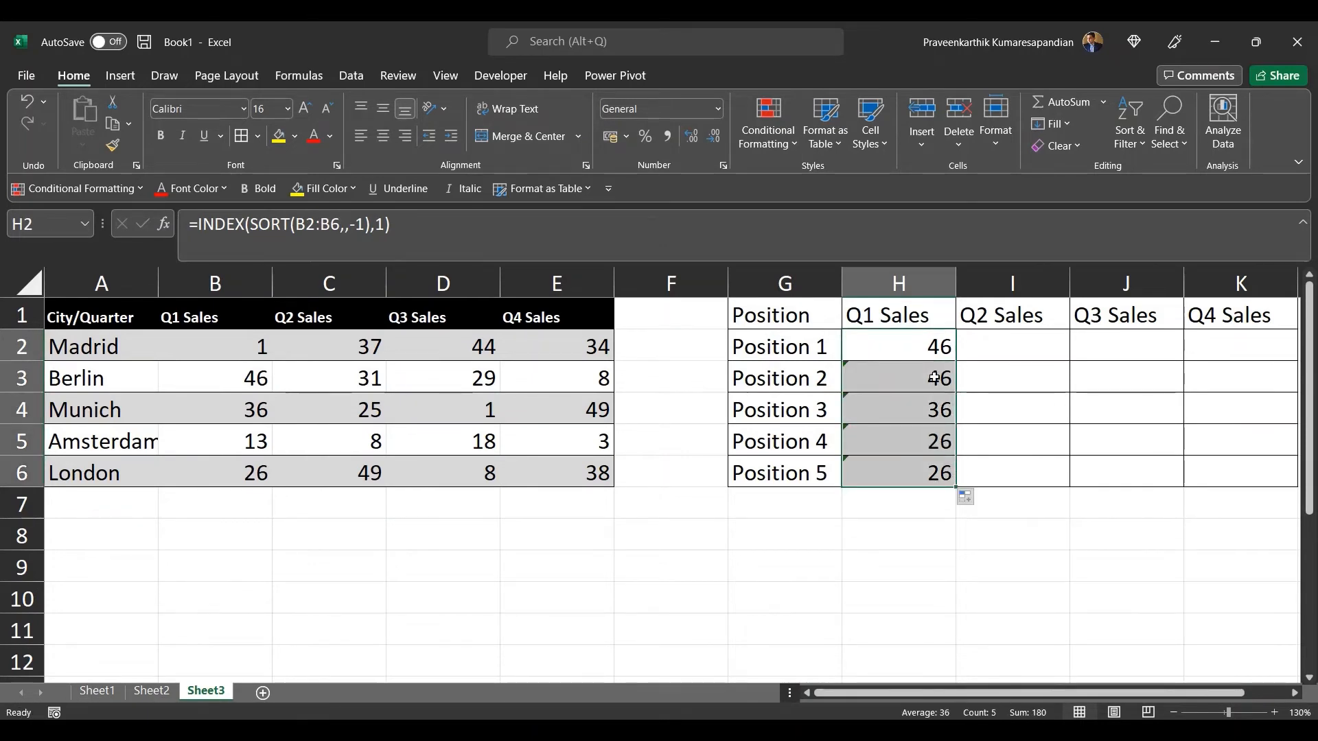
left_click(931, 353)
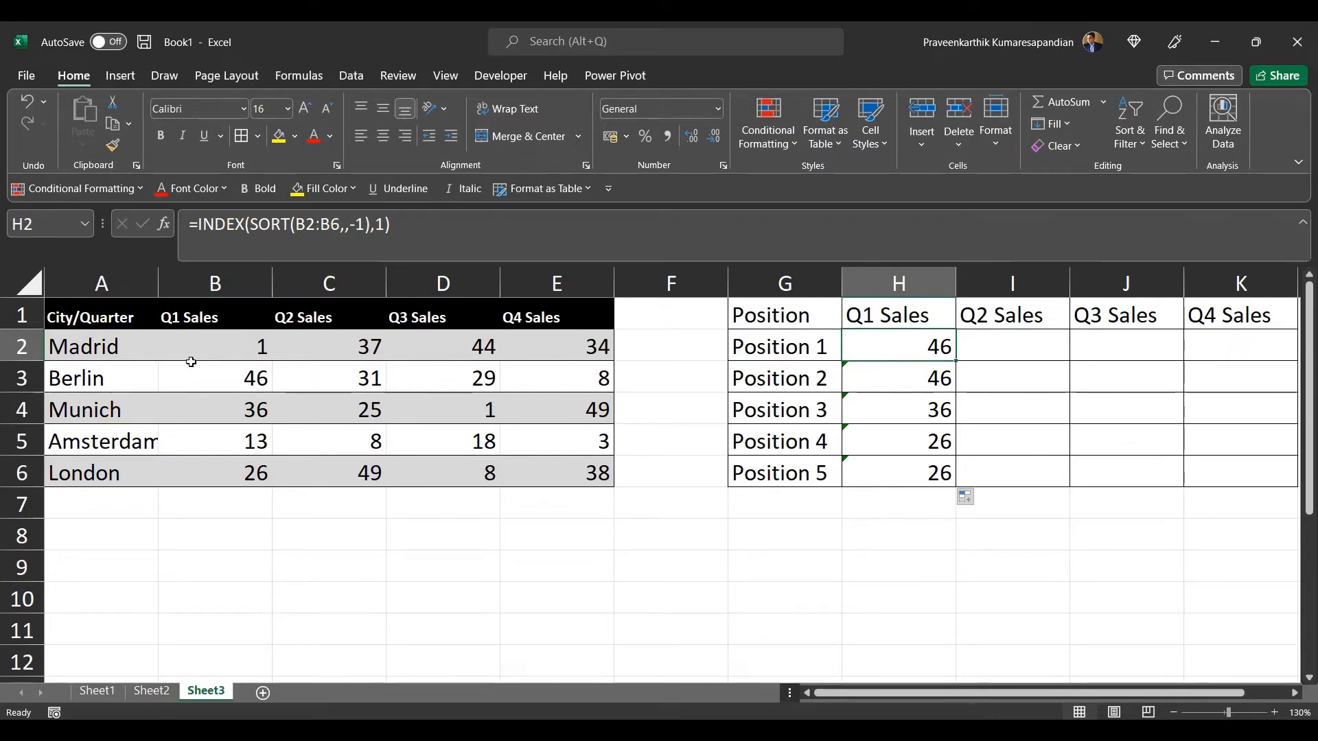
Step: Compare the SORT ranges in the H2 and H3 formulas against the Q1 Sales column
left_click_drag(197, 353, 195, 474)
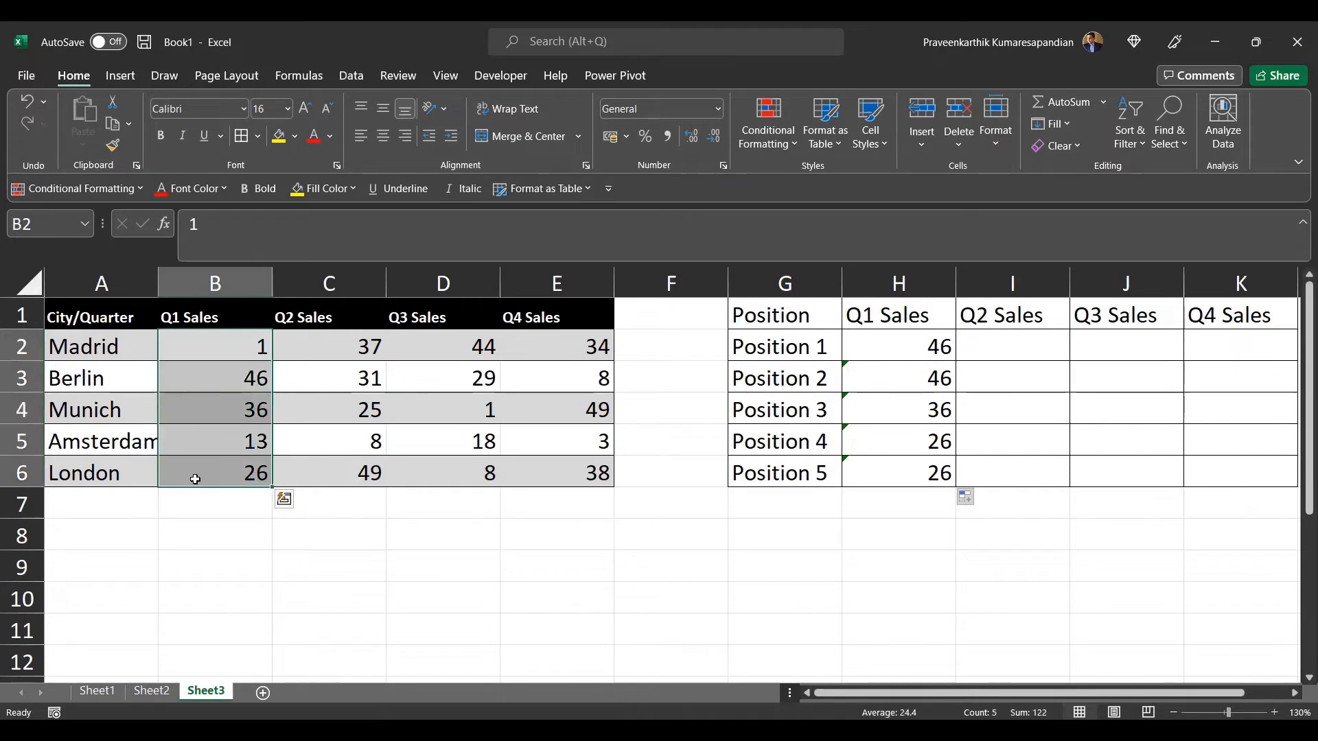
left_click(871, 341)
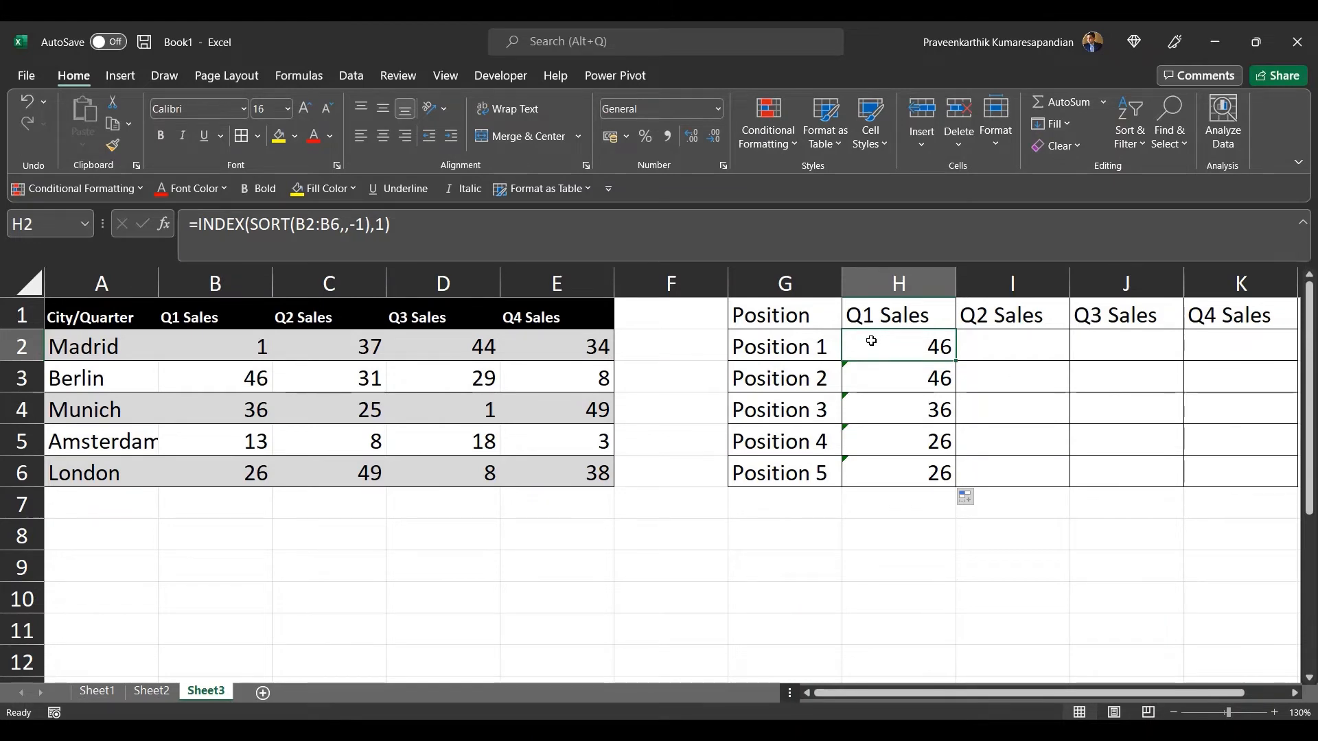
key("Down")
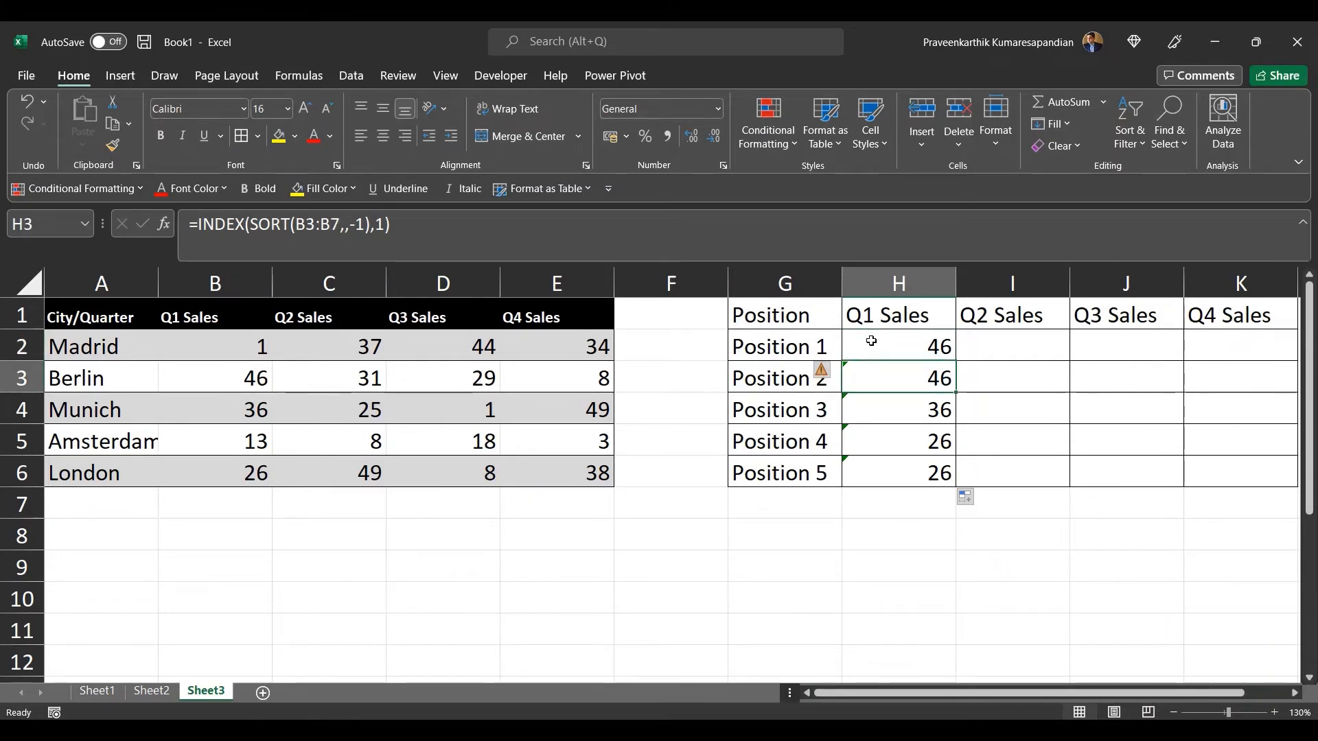
left_click(315, 227)
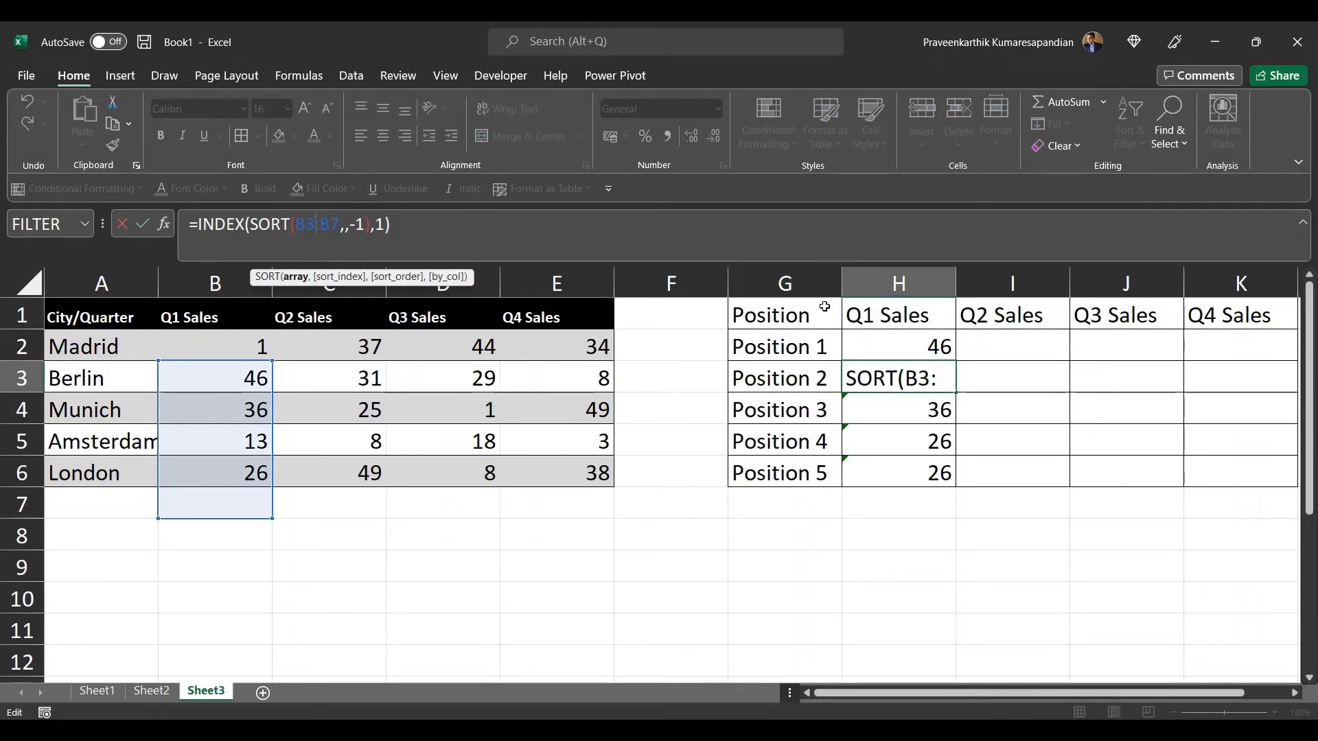
key("Return")
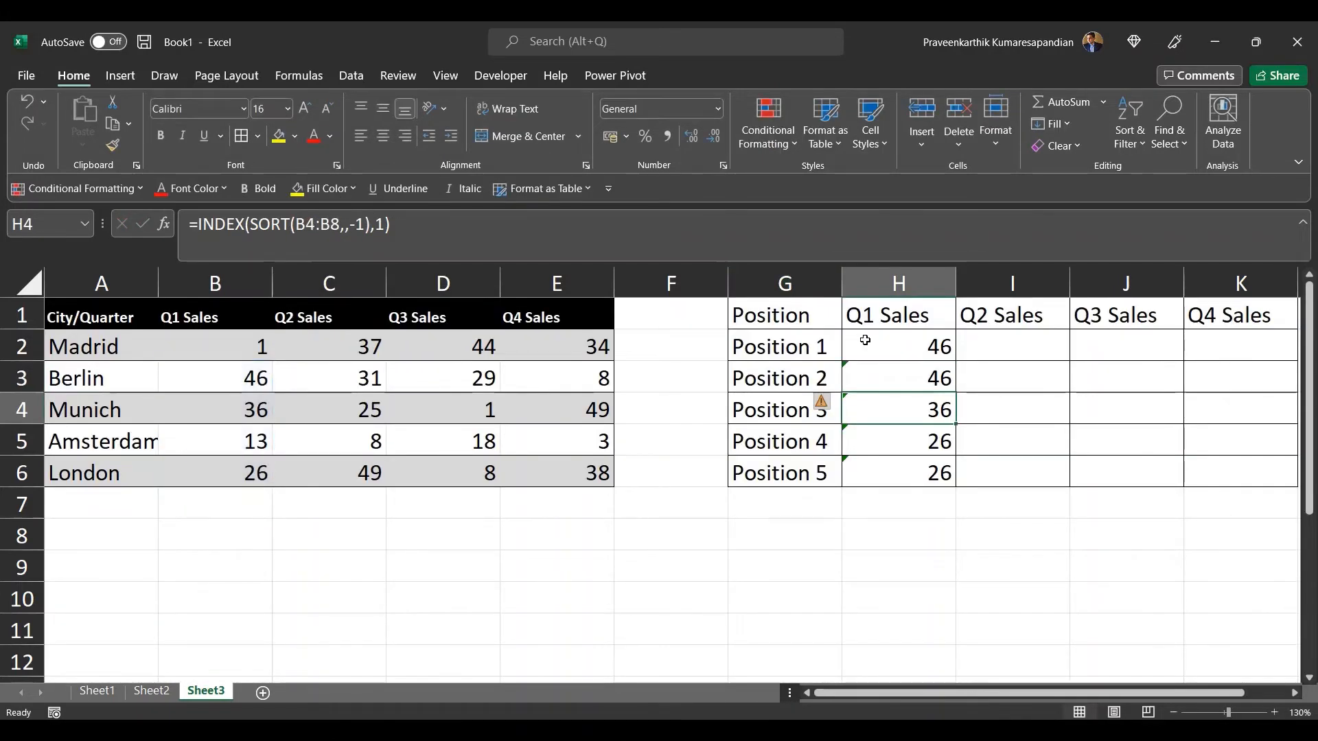
left_click(863, 341)
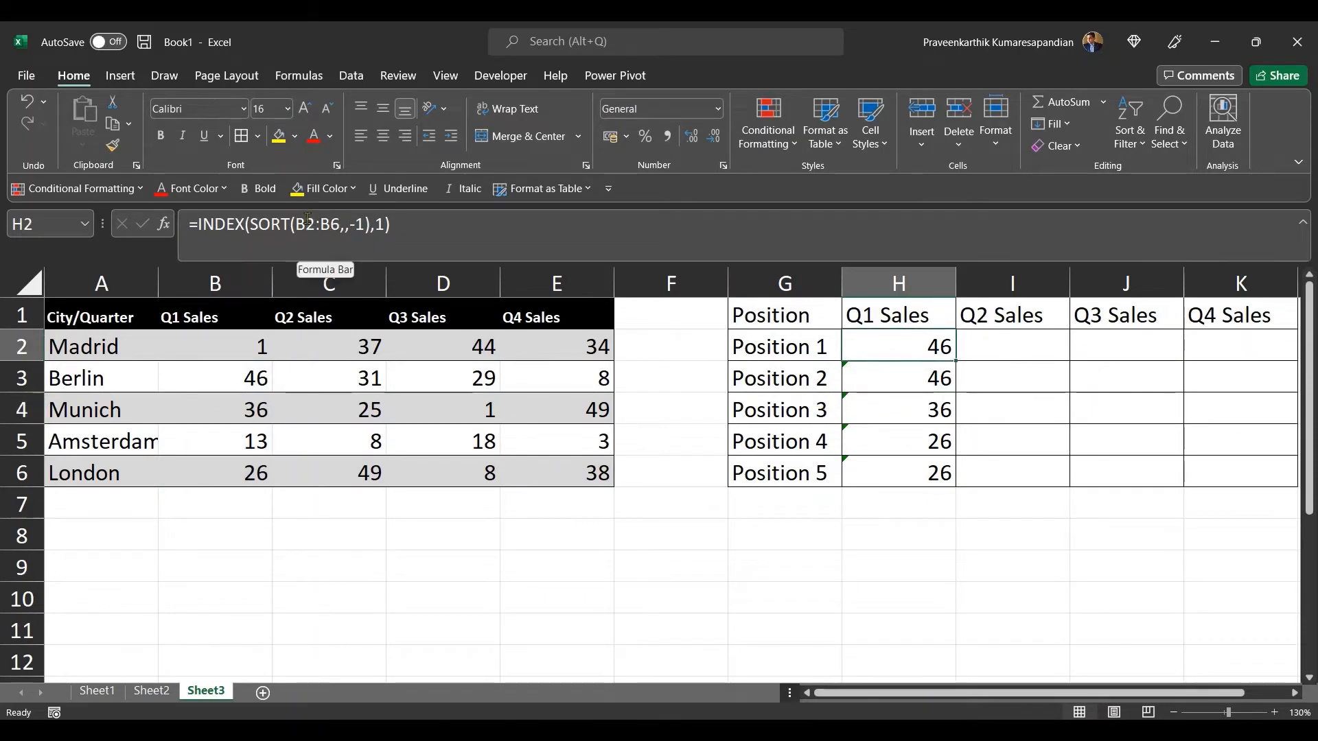
Step: Lock the rows of the SORT range in H2 so it reads B$2:B$6
left_click(307, 223)
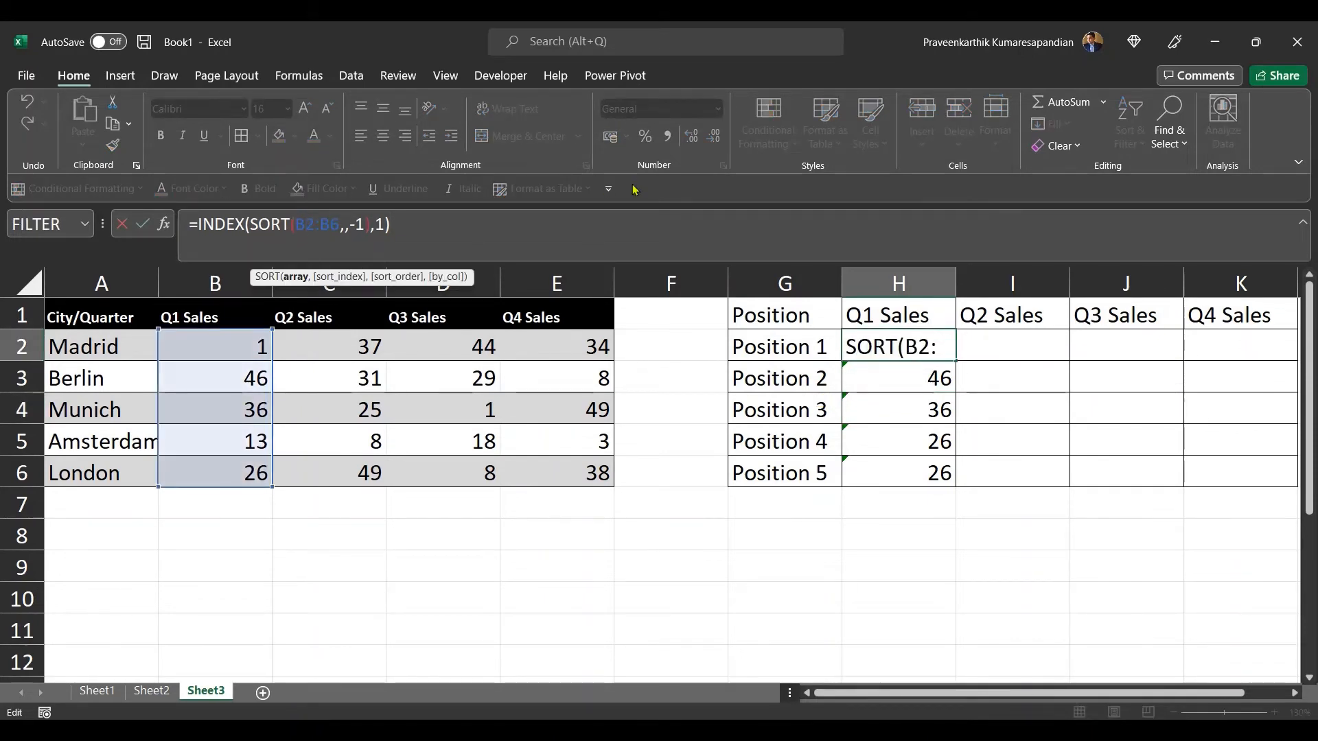
type("$")
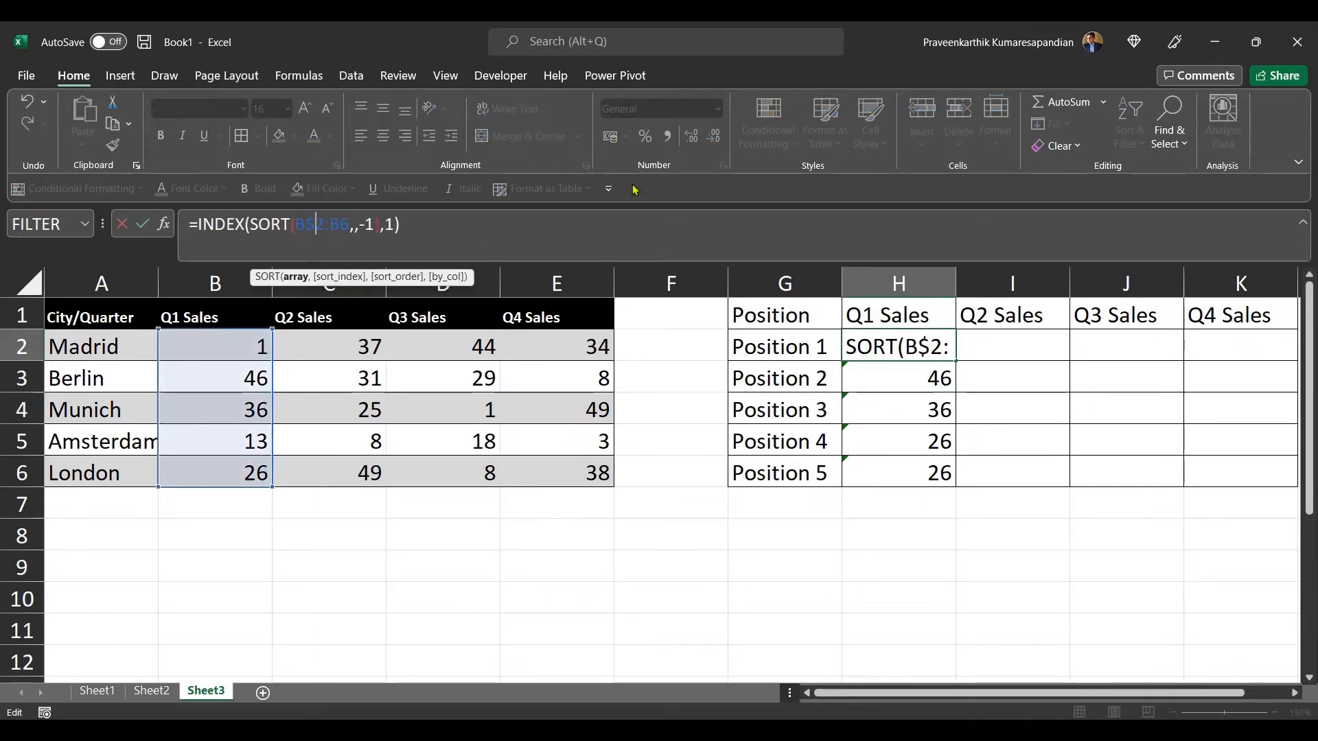
left_click(338, 223)
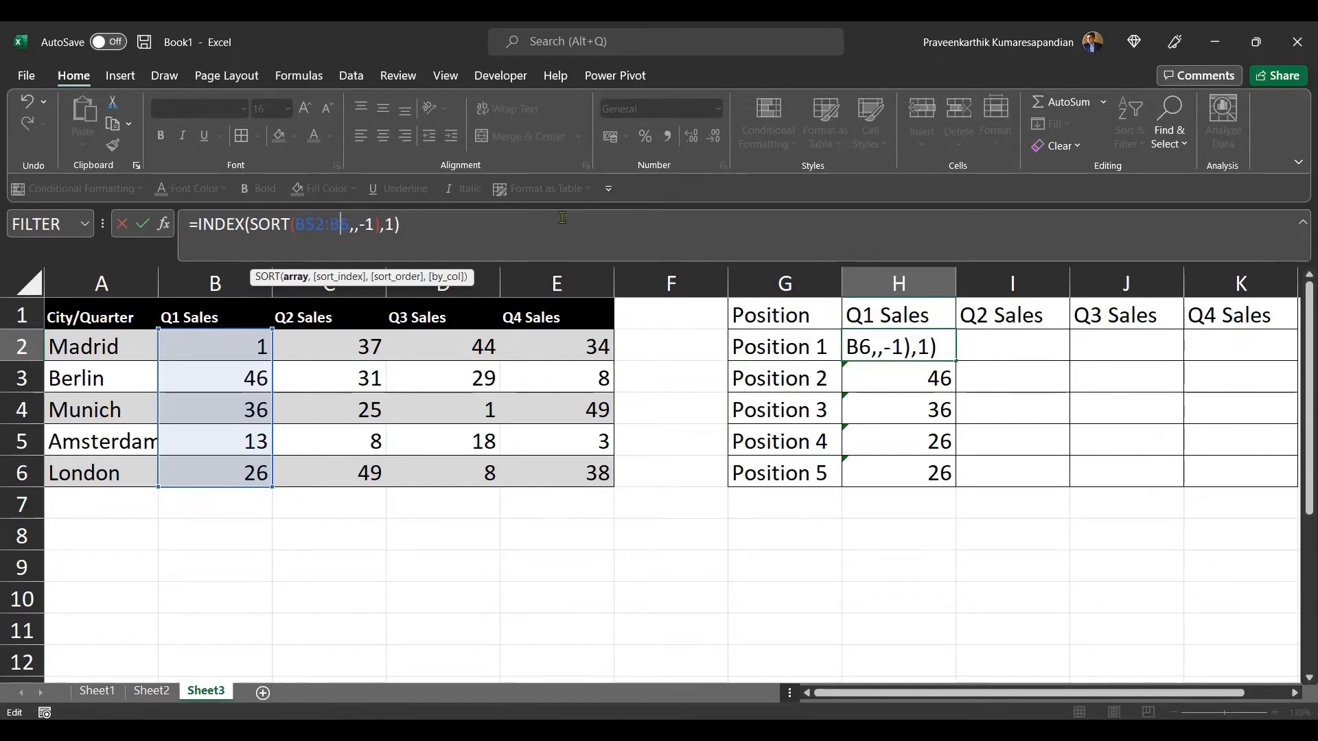
type("$")
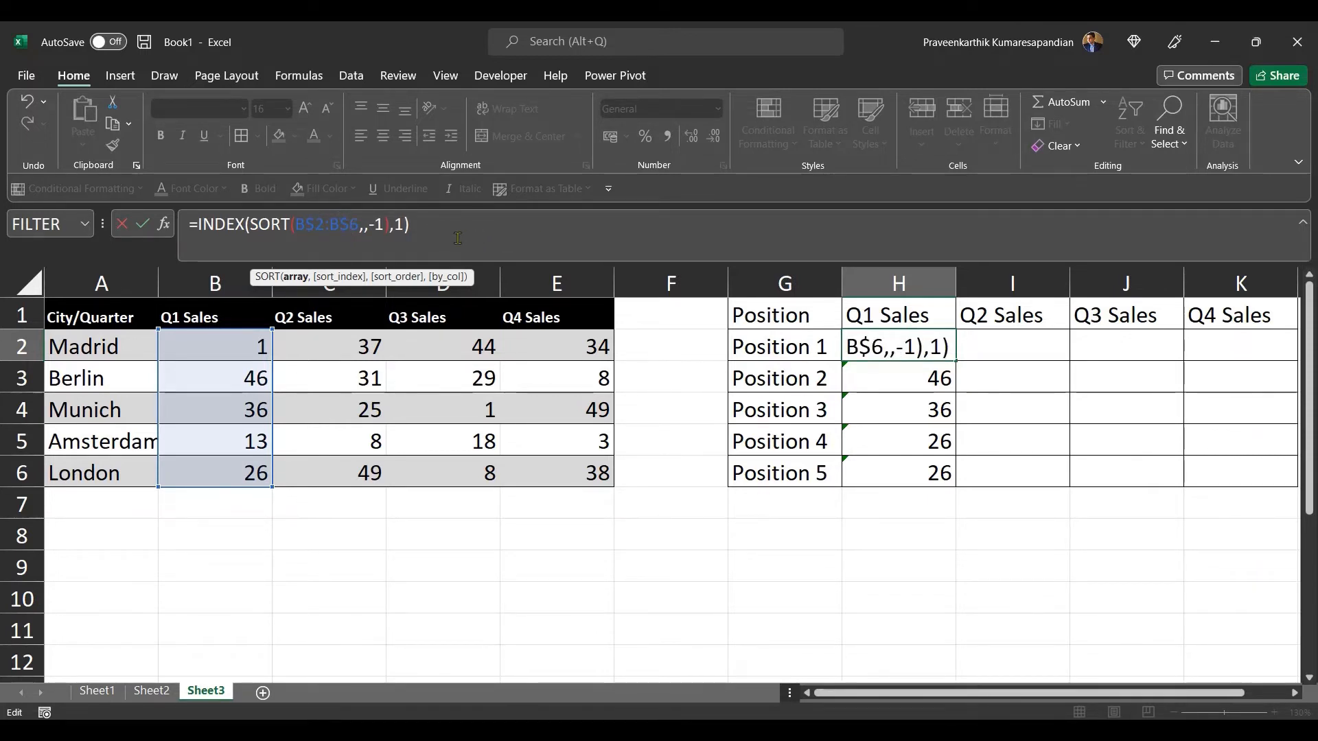
key("Return")
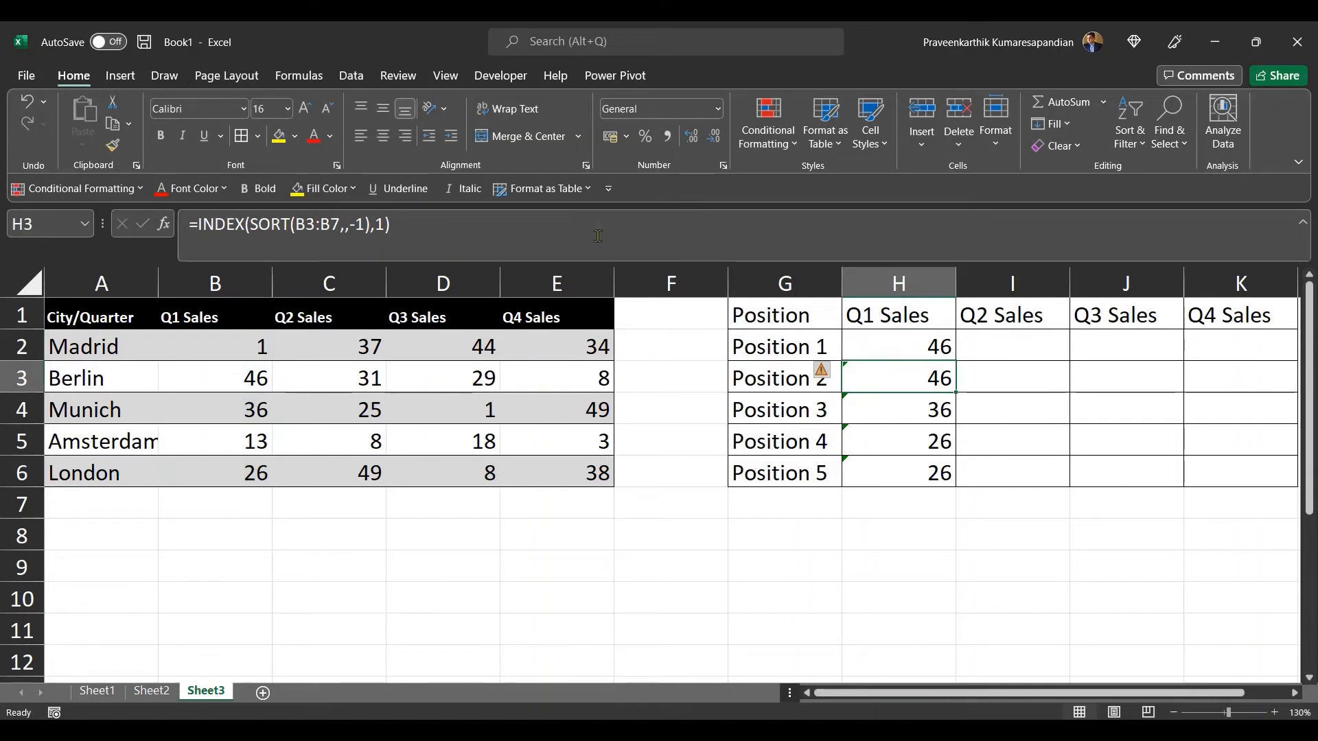
Step: Fill the revised H2 formula down through H6
left_click(921, 341)
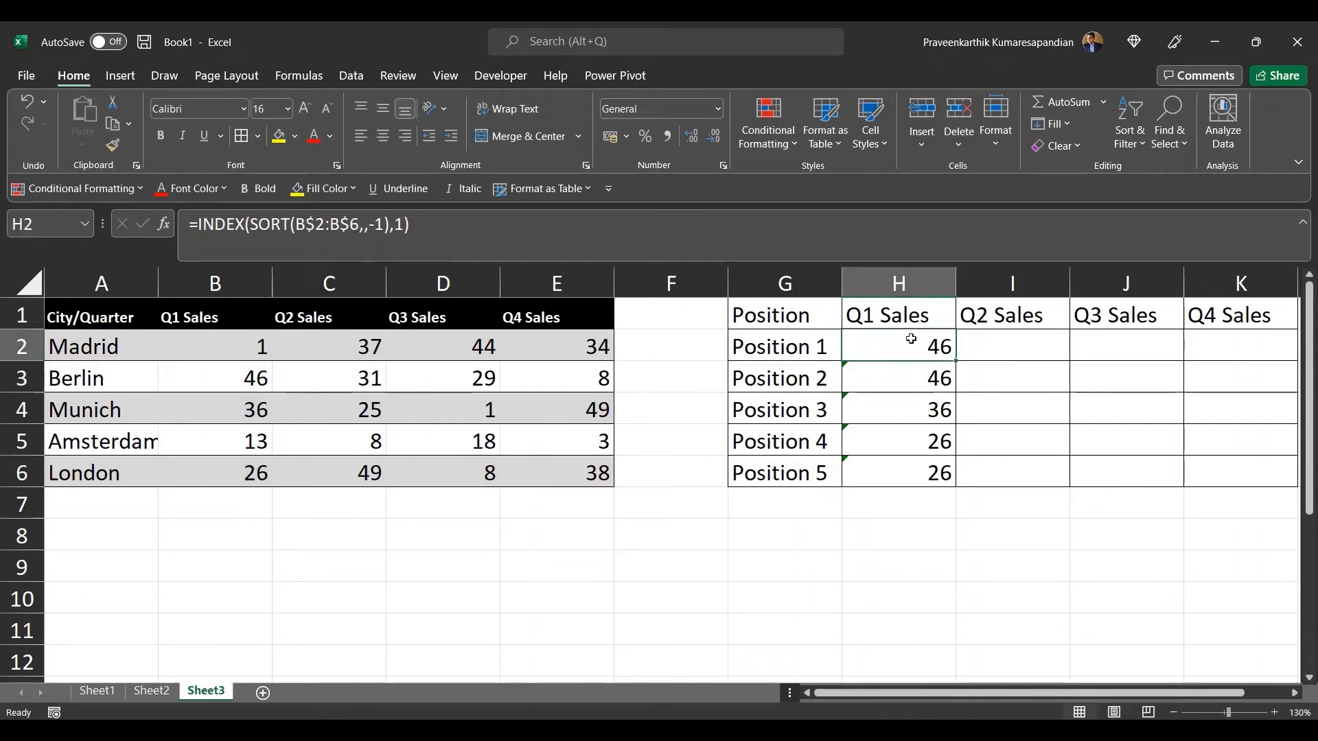
double_click(959, 360)
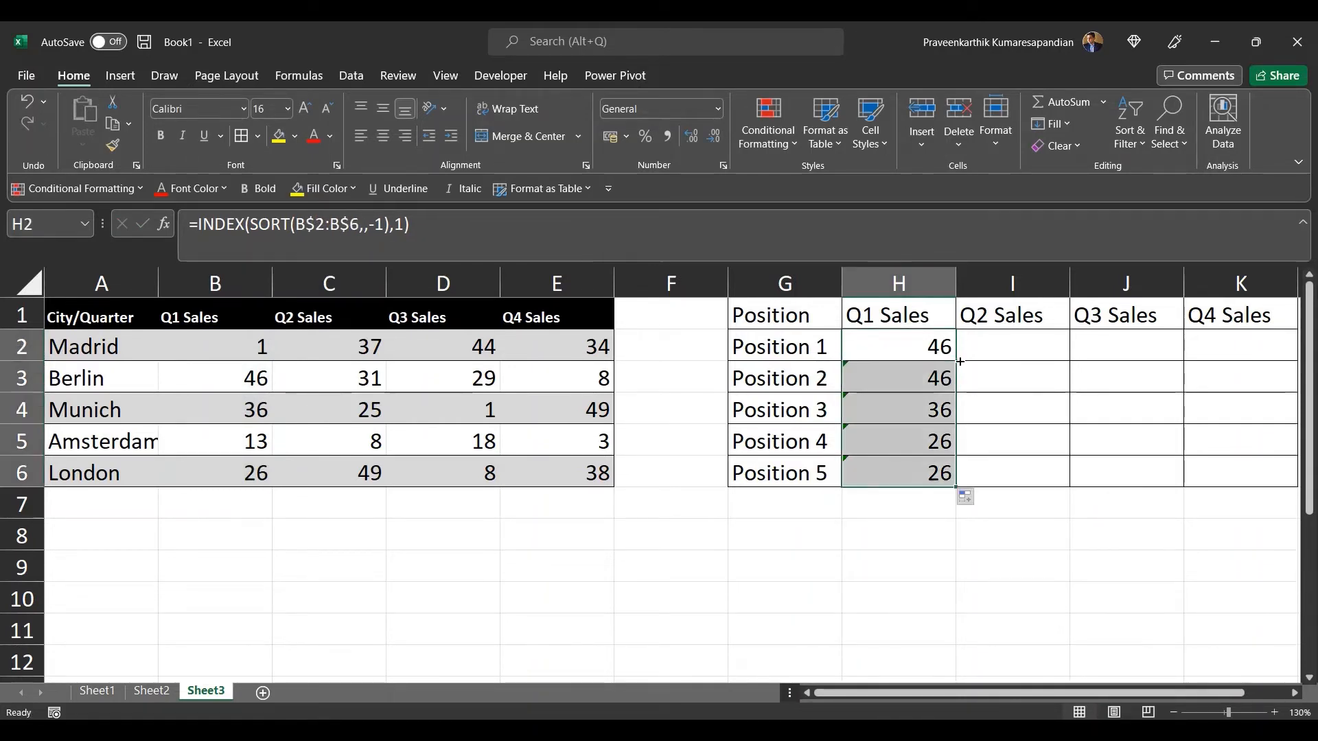
Step: Inspect the filled formulas in H2 through H6, opening H6 for editing without changes
left_click(919, 349)
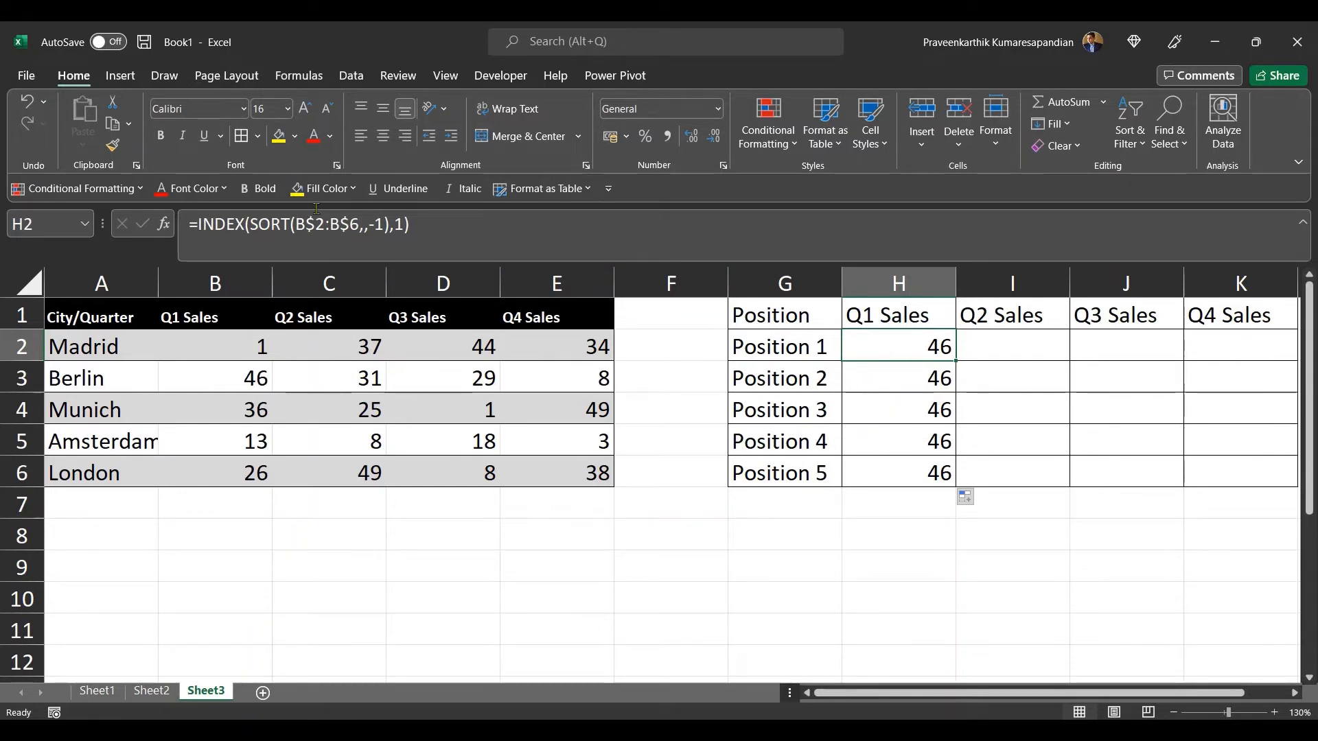
left_click(910, 378)
key("Down")
key("Down")
key("Down")
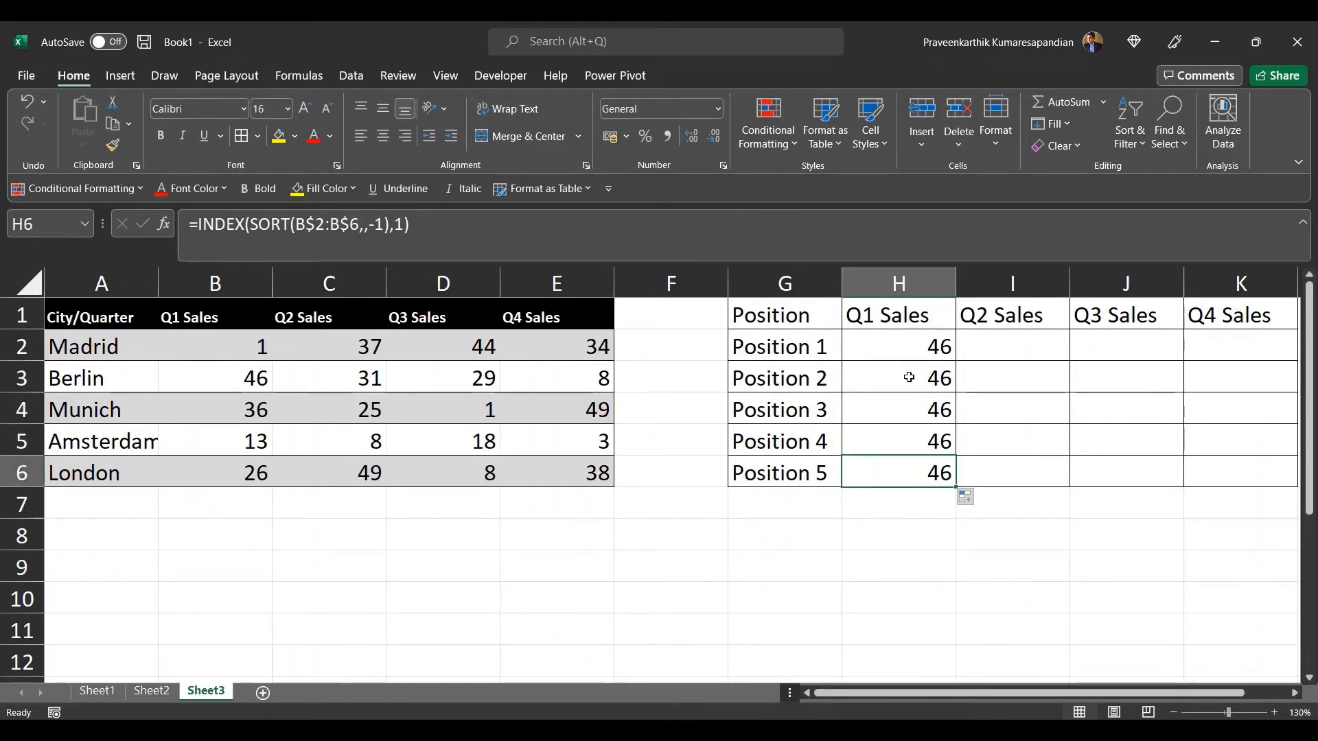
left_click(401, 223)
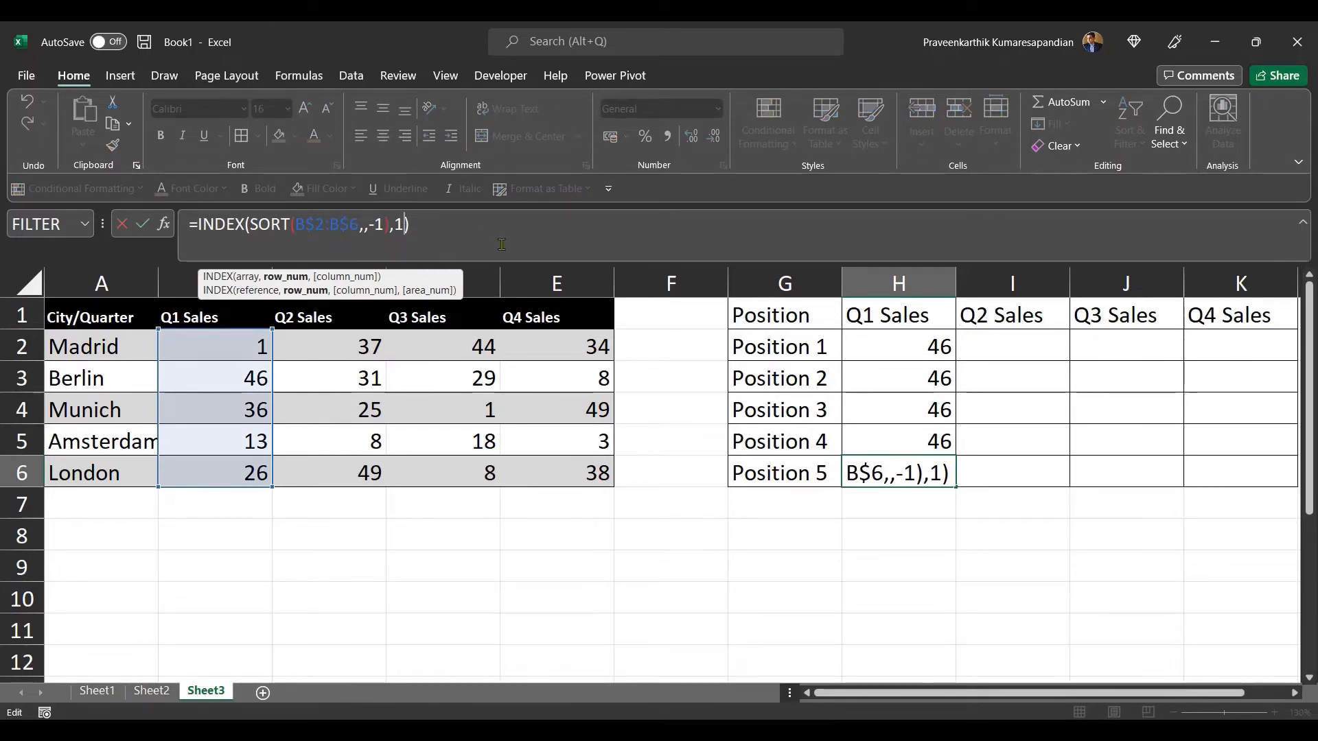
key("Return")
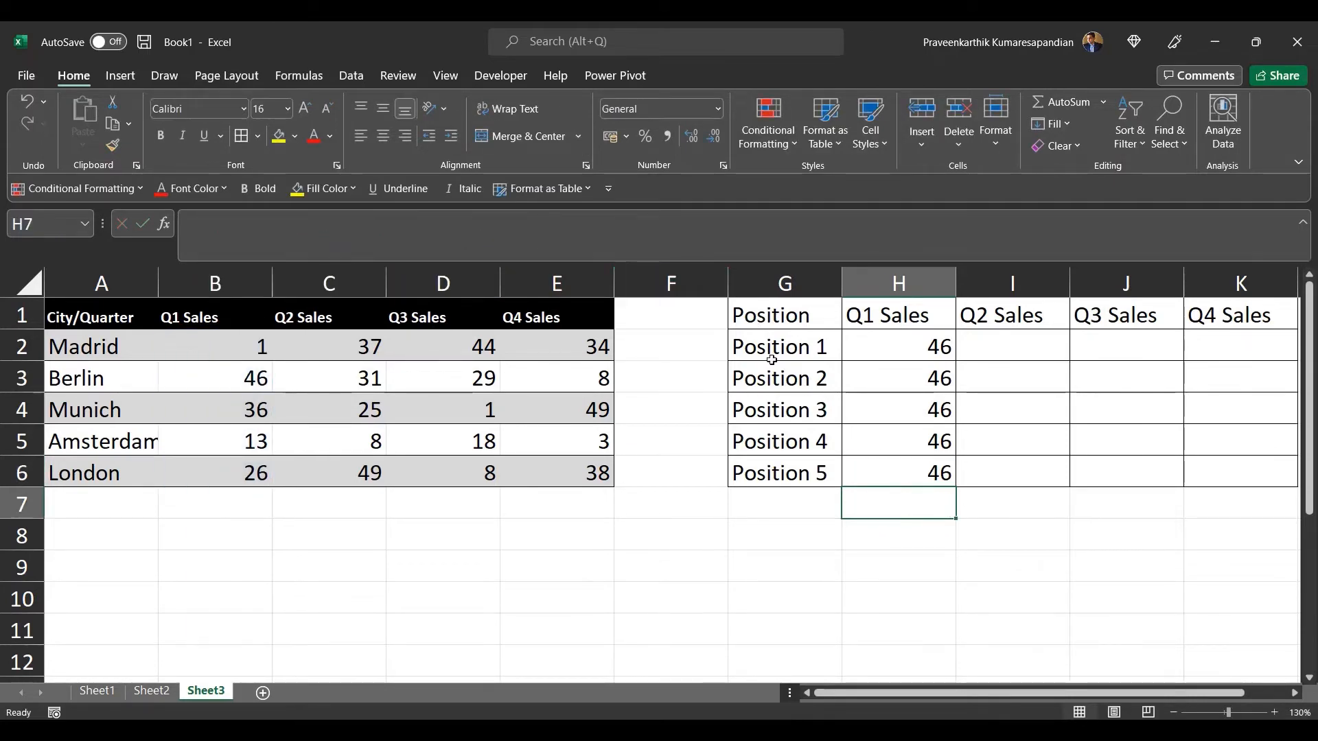
Step: Set the INDEX row number to 2, 3 and 4 in the H3, H4 and H5 formulas
left_click(920, 383)
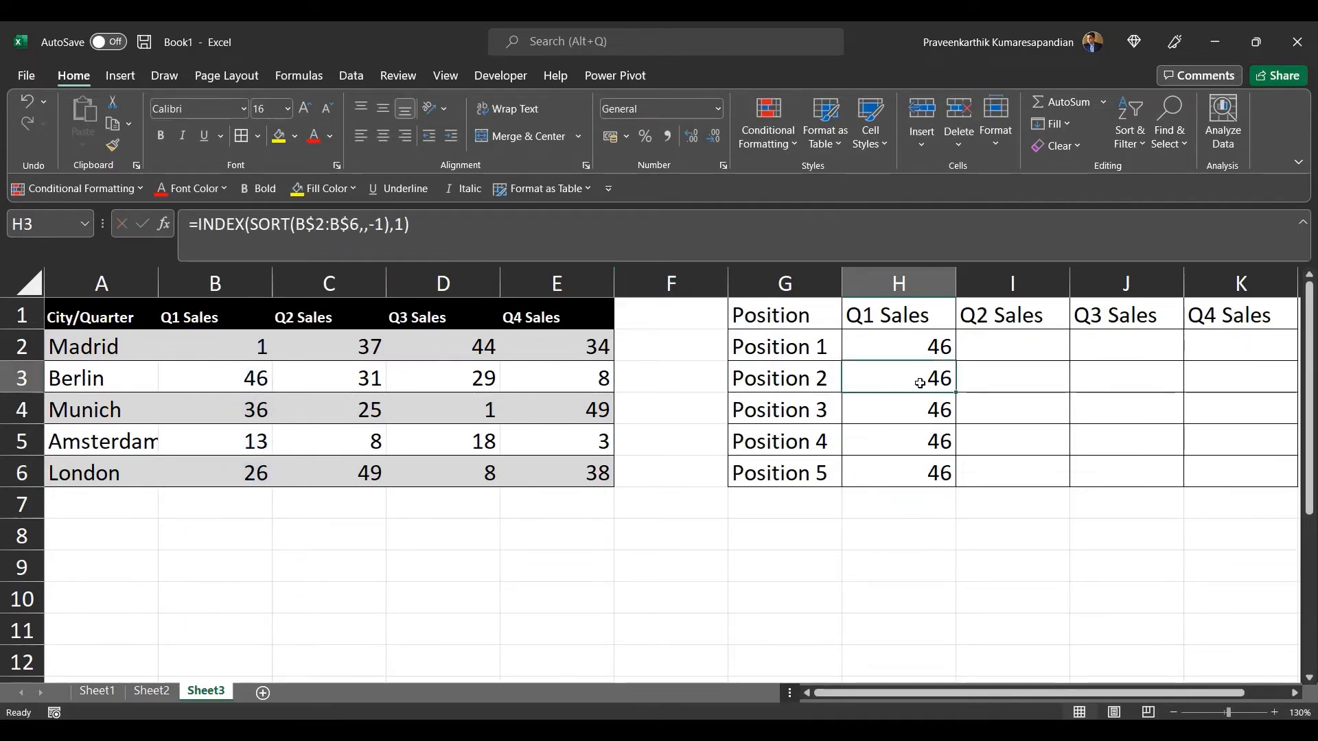
left_click(403, 225)
key("BackSpace")
type("2")
key("Return")
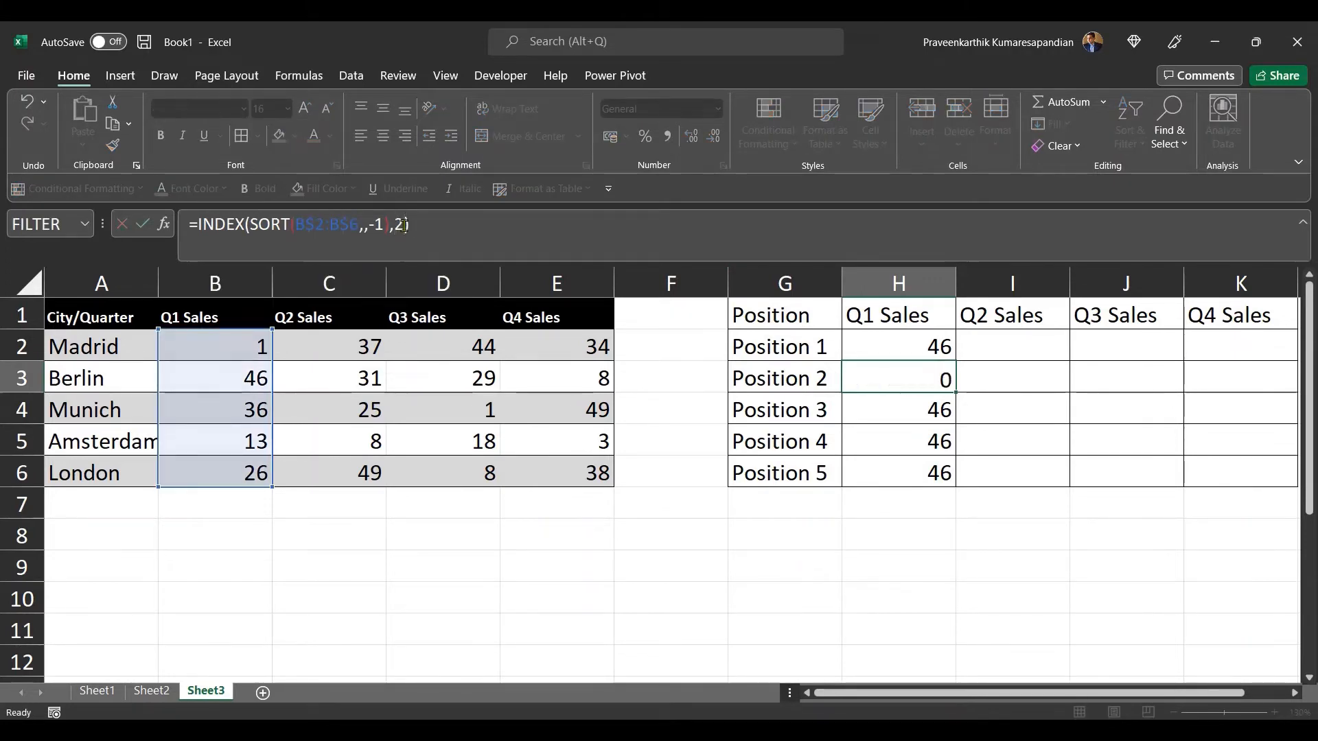
left_click(403, 224)
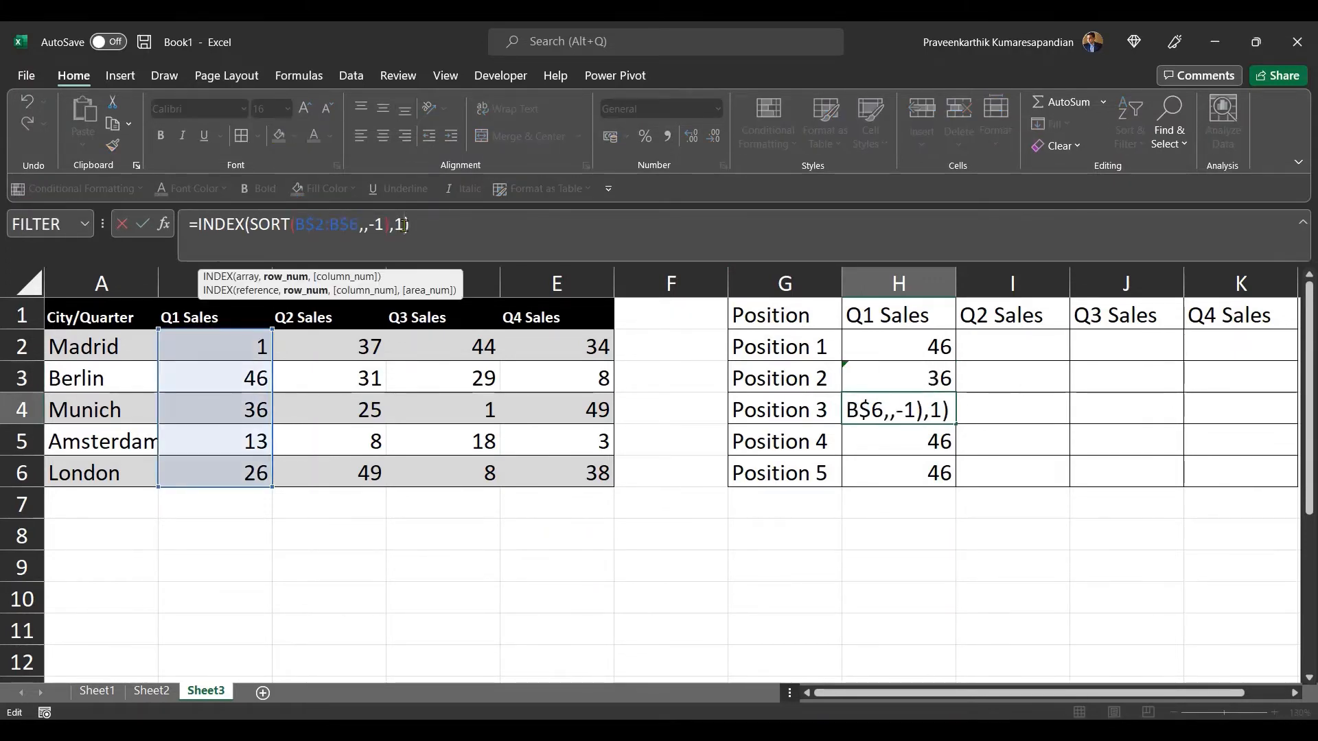
key("BackSpace")
type("3")
key("Return")
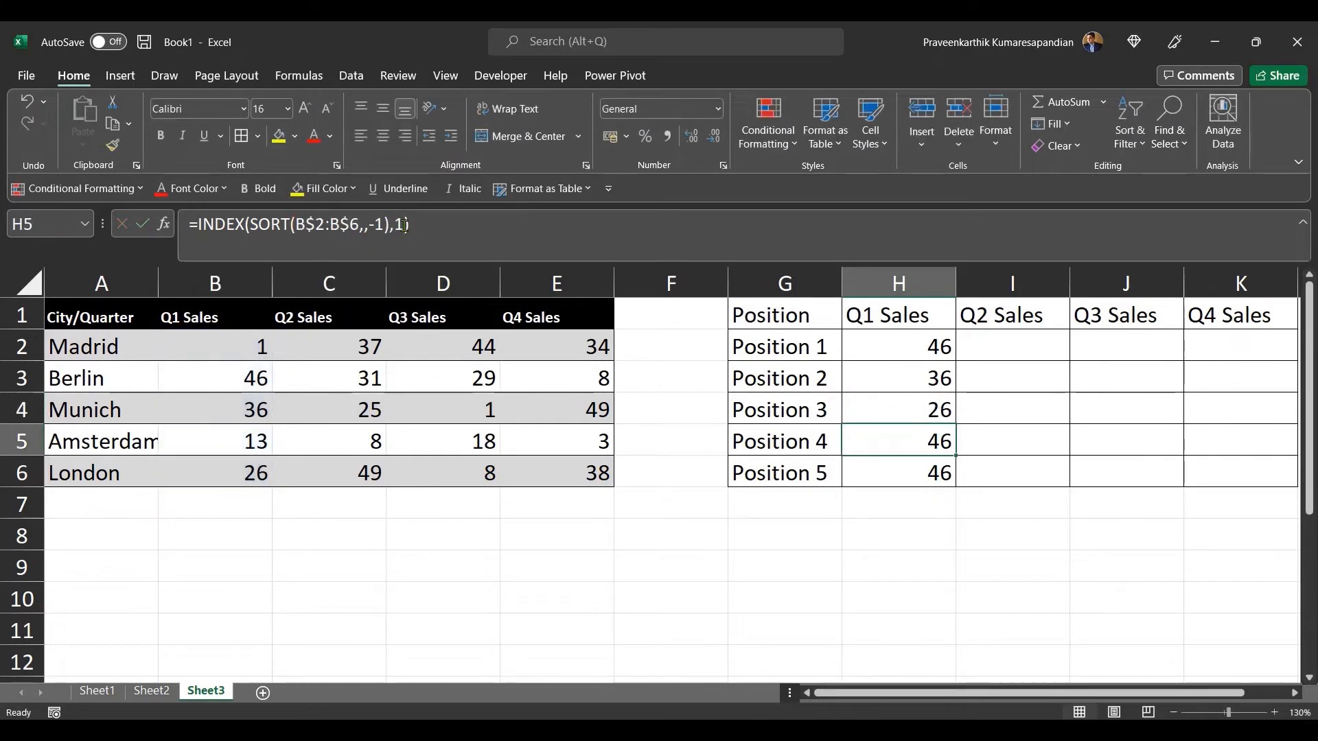
left_click(403, 224)
key("BackSpace")
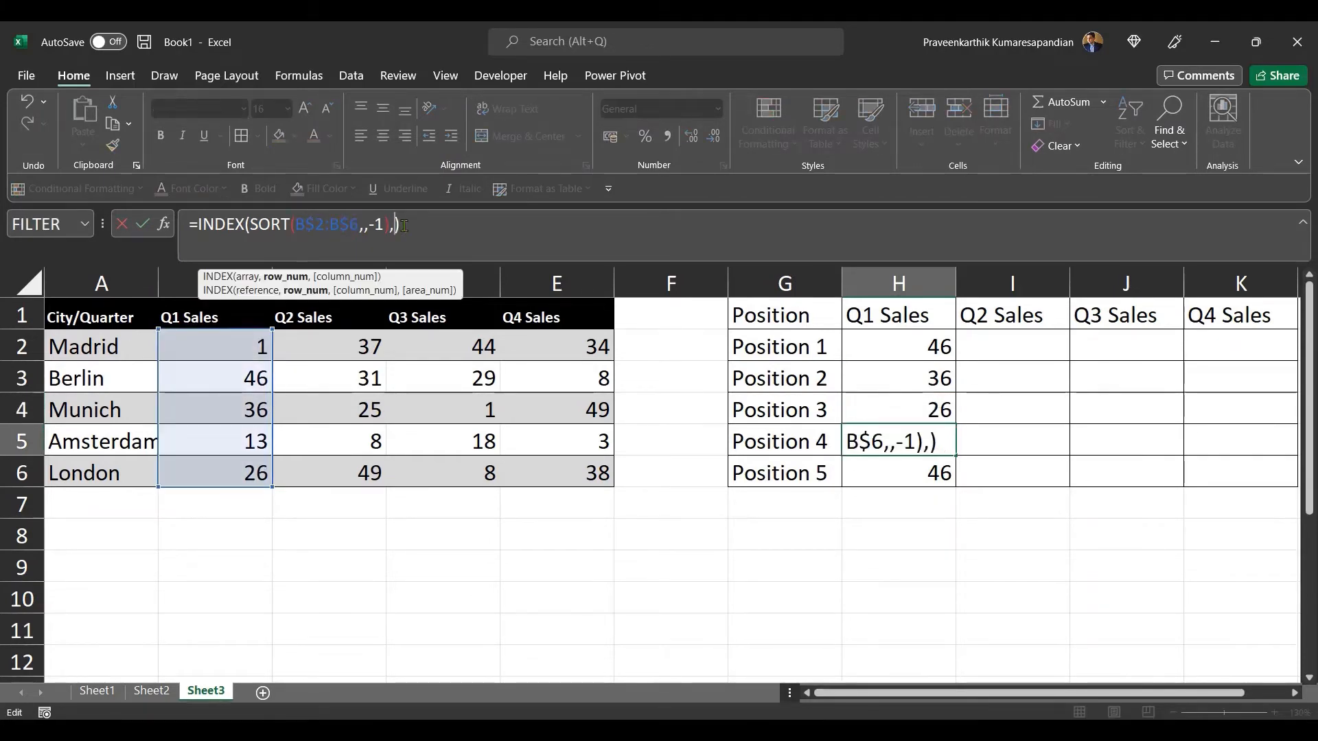
type("4")
key("Return")
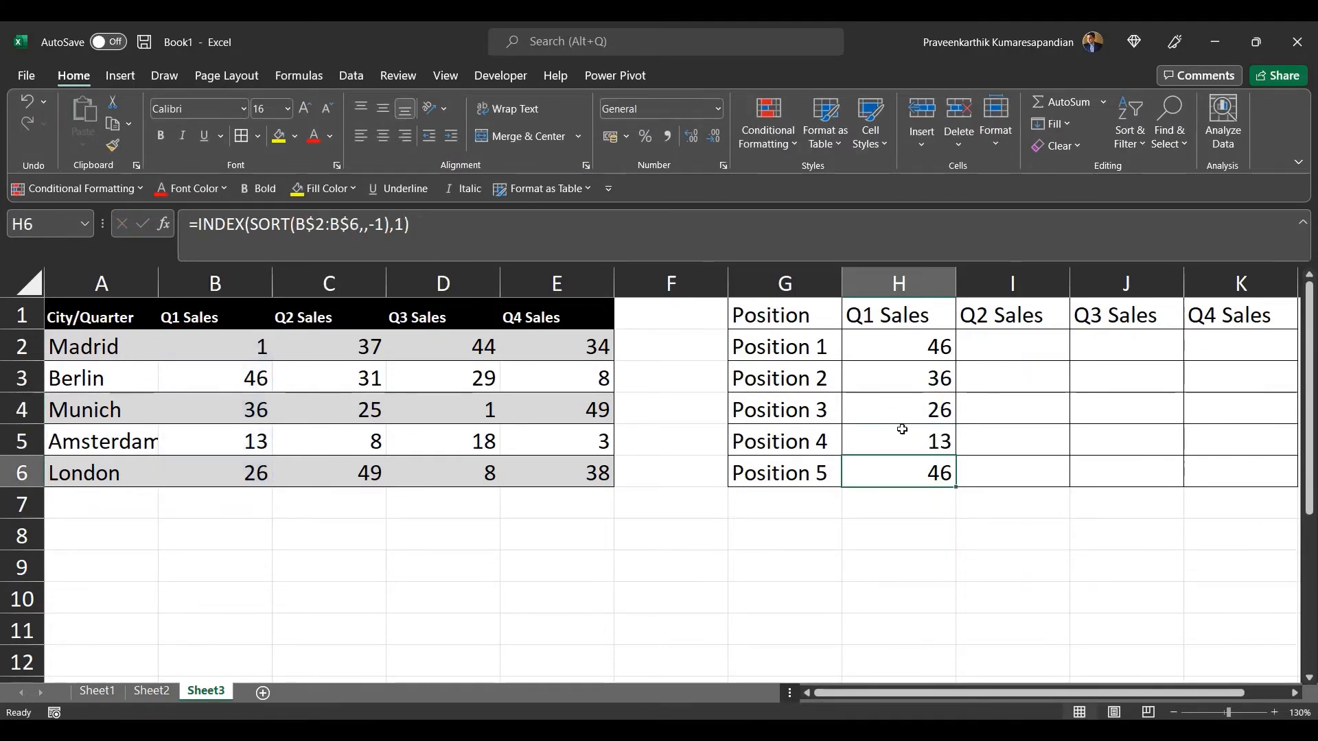
Step: Replace the row number in H2 with ROWS(H2:H2) so it reads =INDEX(SORT(B$2:B$6,,-1),ROWS(H2:H2))
left_click(907, 340)
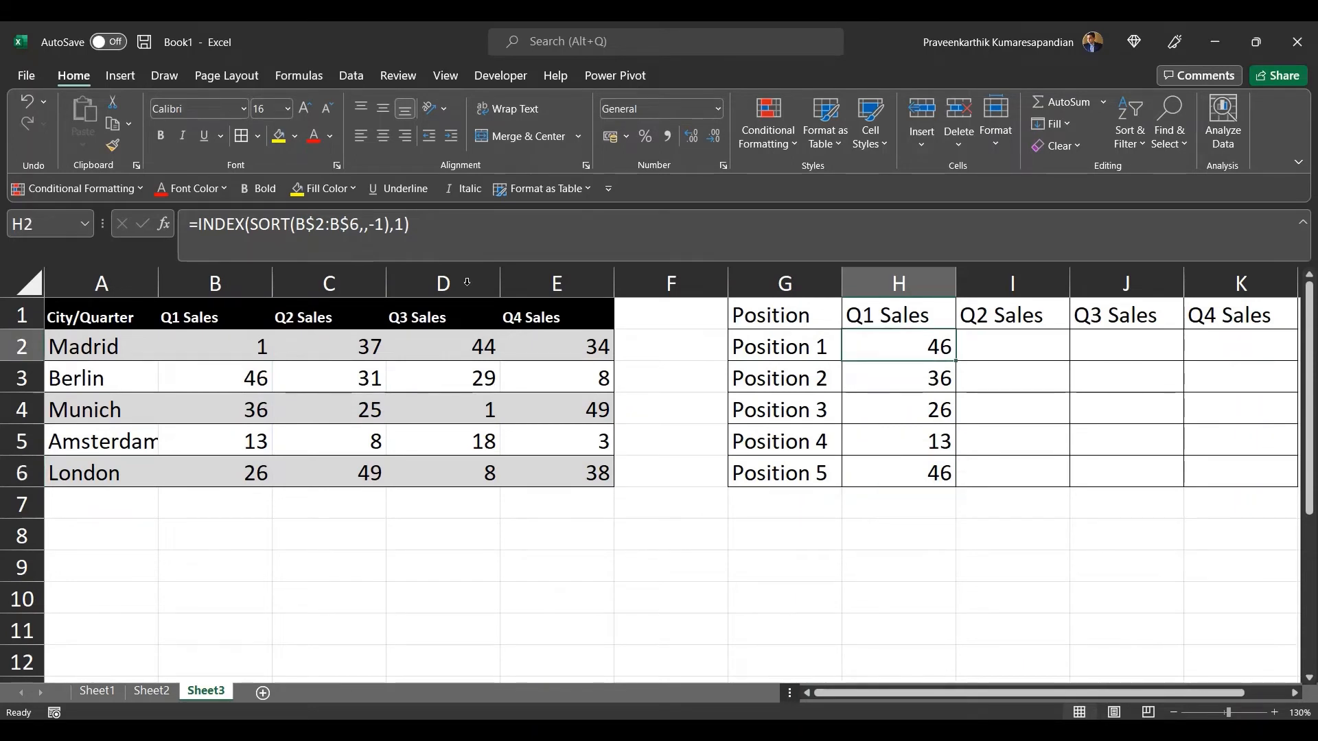
left_click(403, 230)
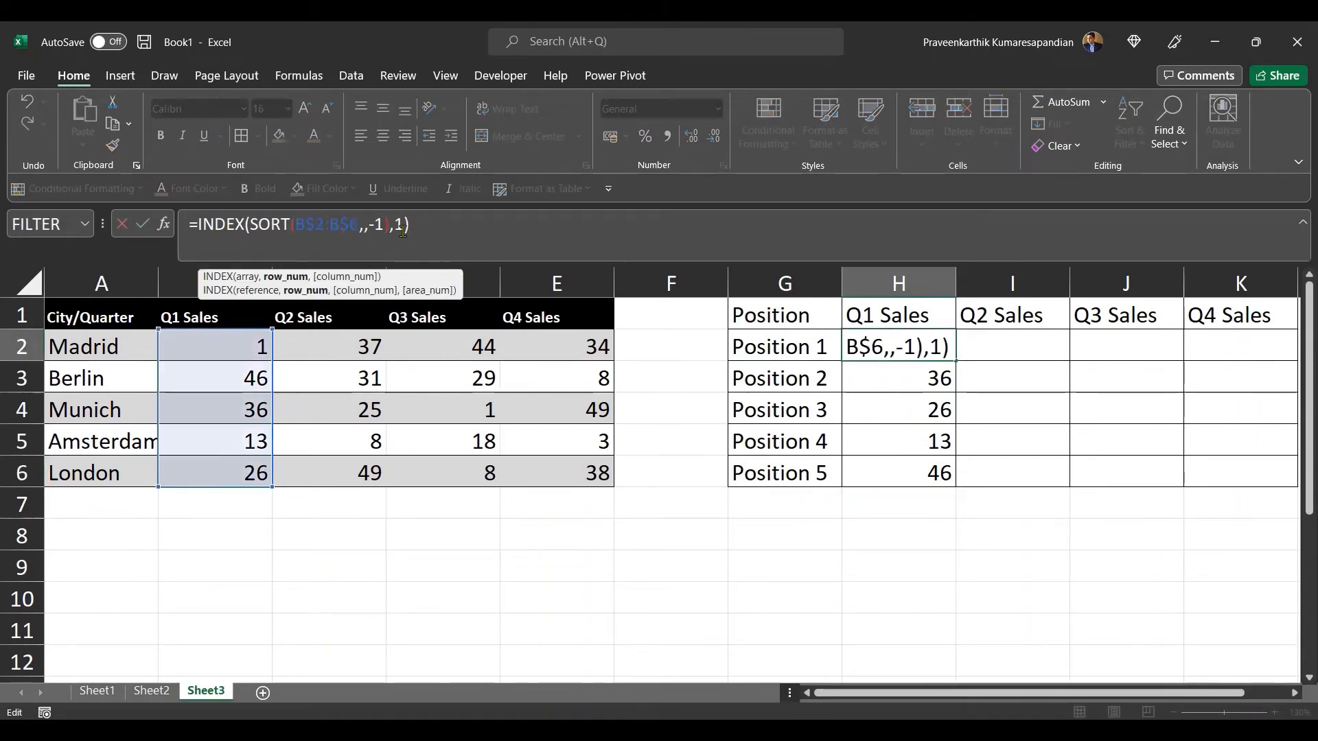
key("BackSpace")
type("R")
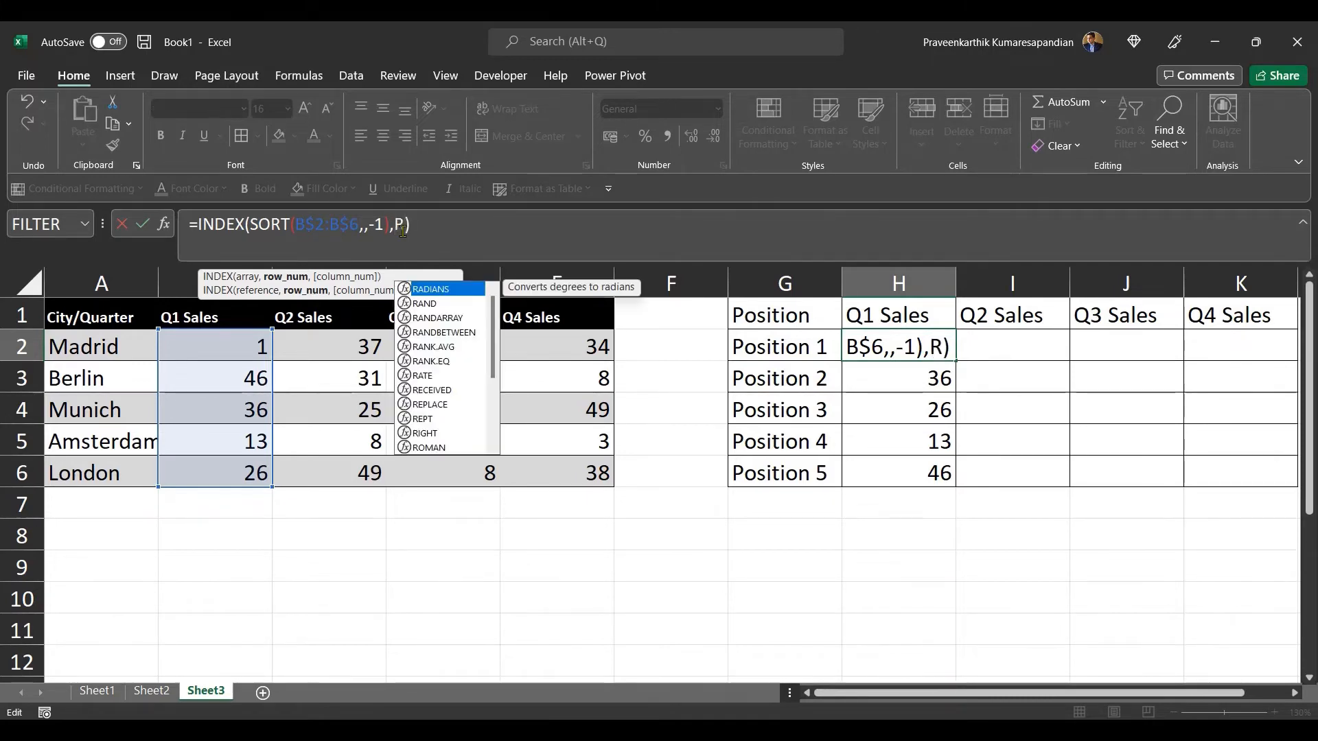
type("OWS")
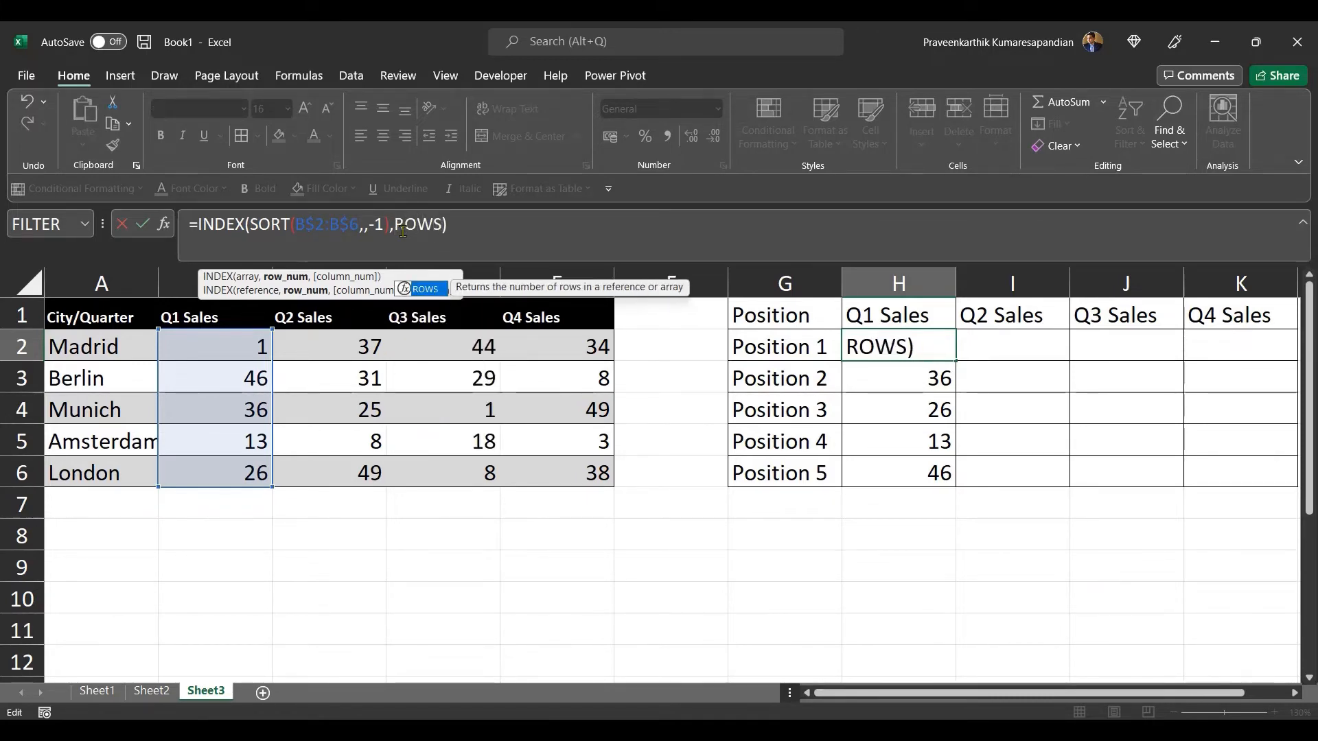
type("(")
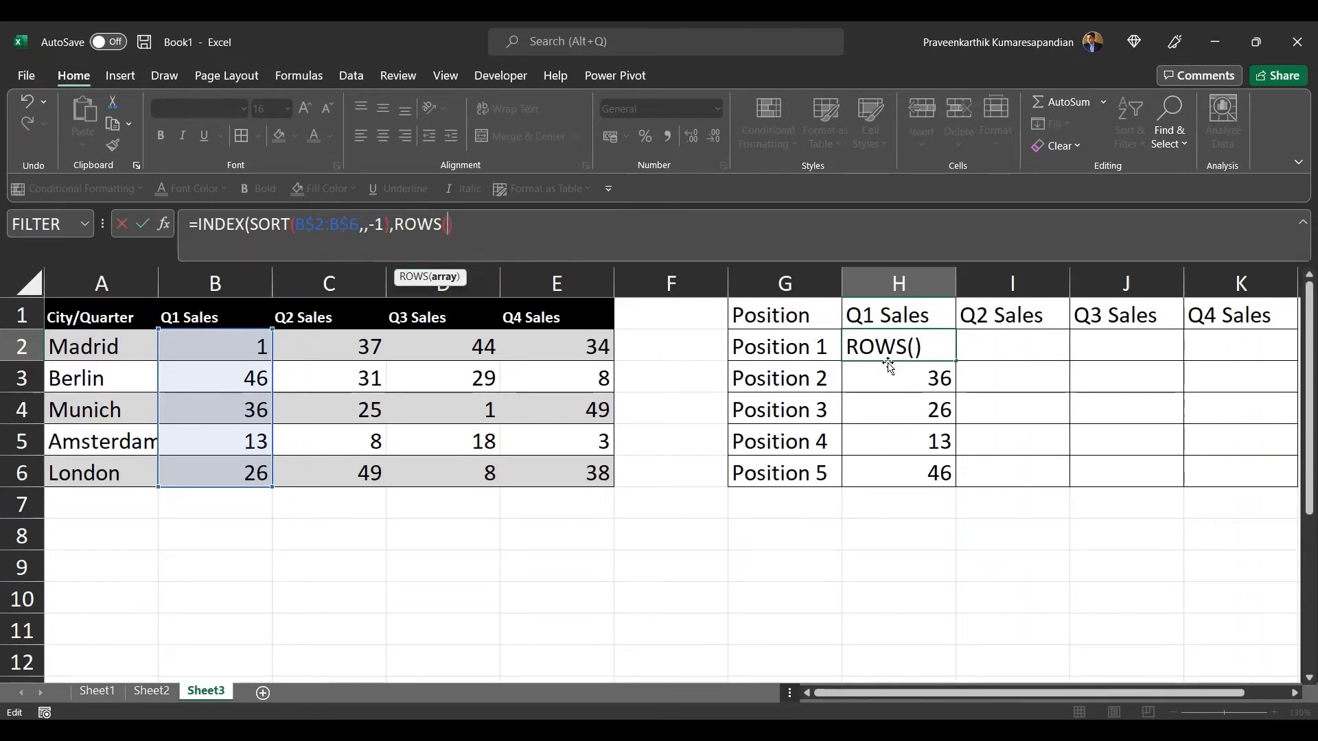
type("H2")
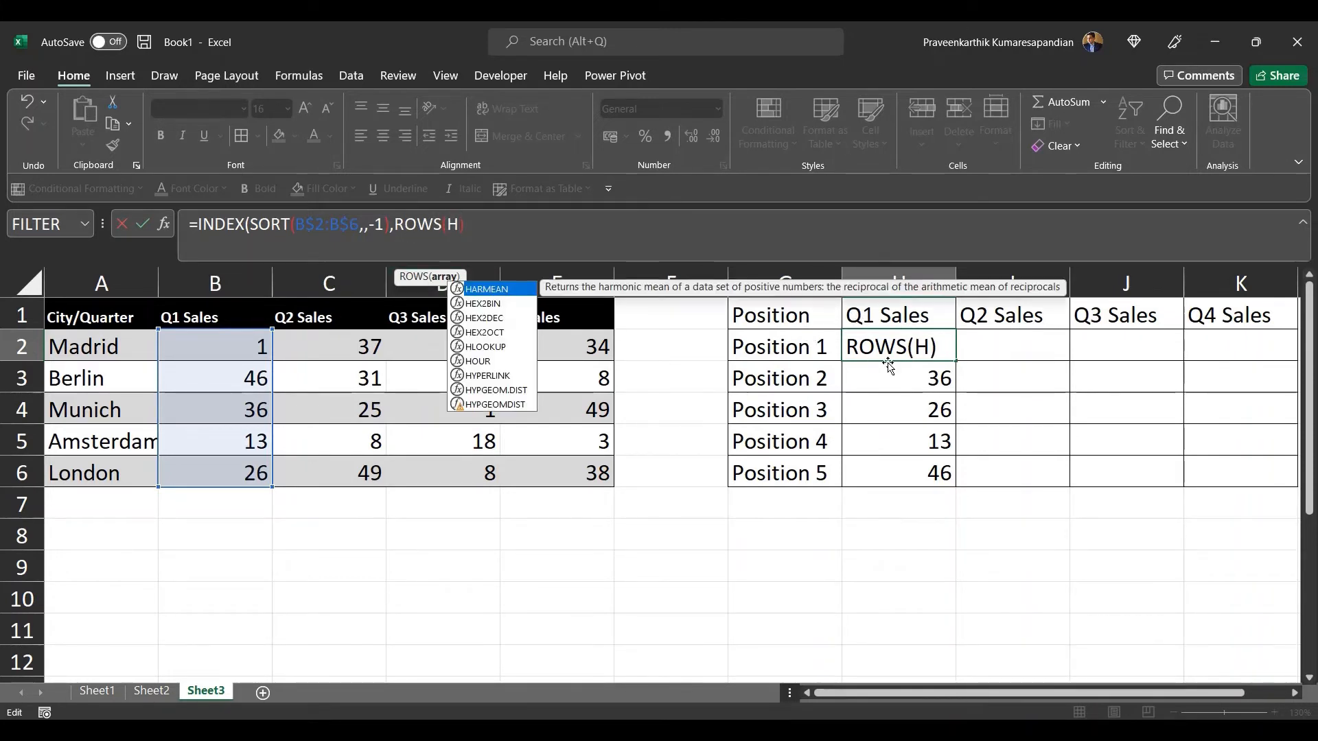
type(":H2")
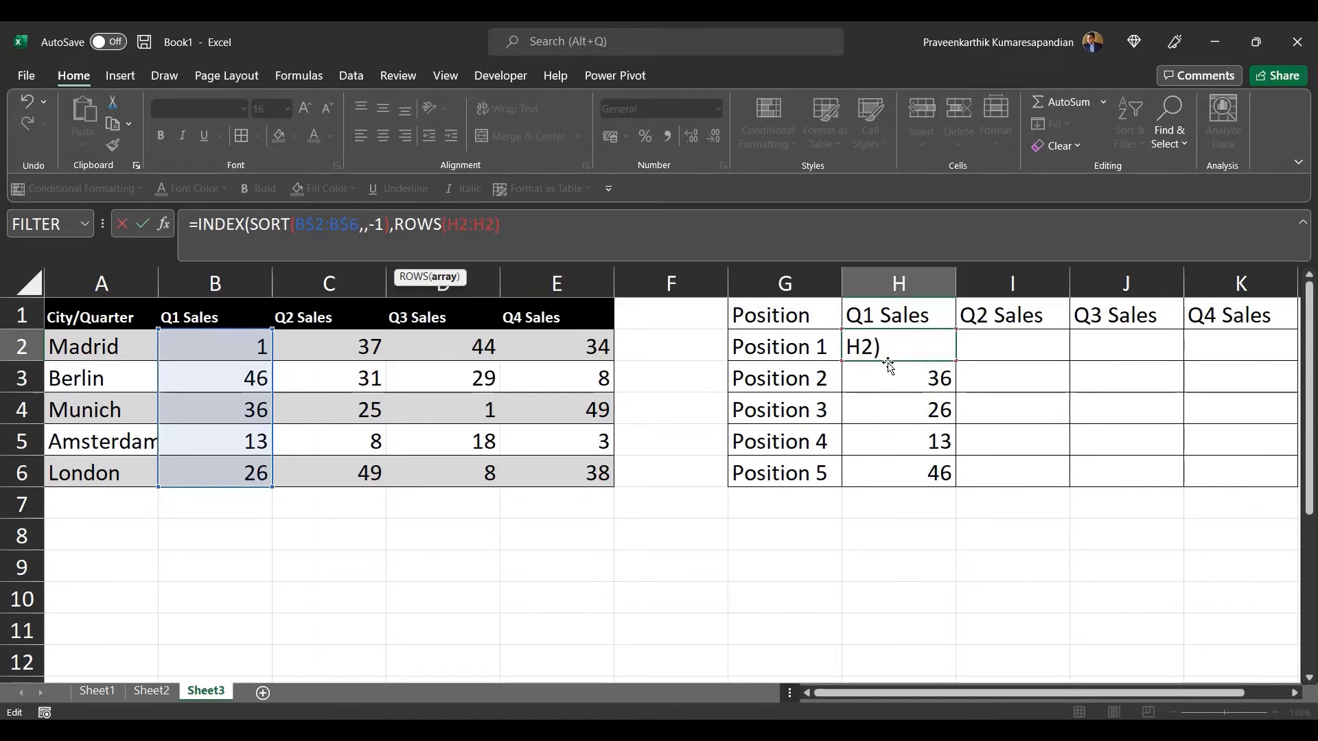
key("Right")
key("Return")
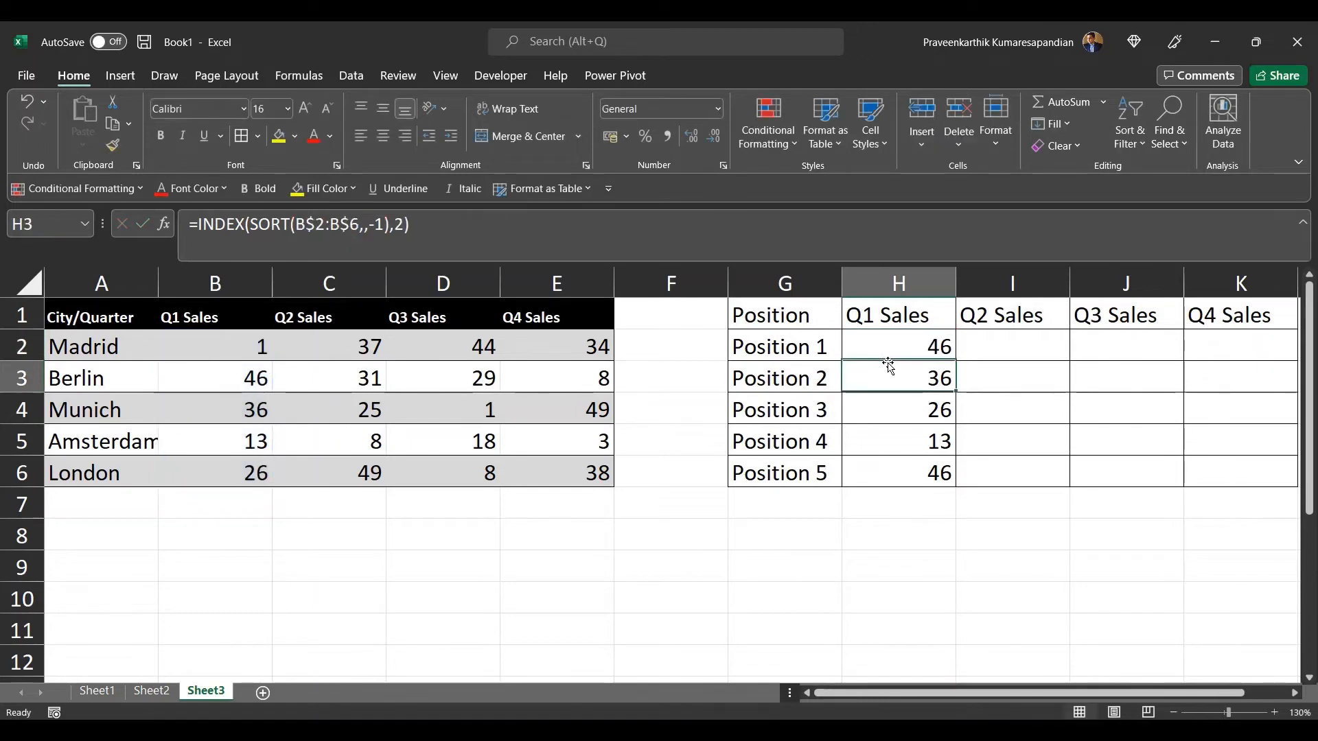
Step: Fill the ROWS-based H2 formula down through H6 and check the references in H3 to H5
left_click(940, 350)
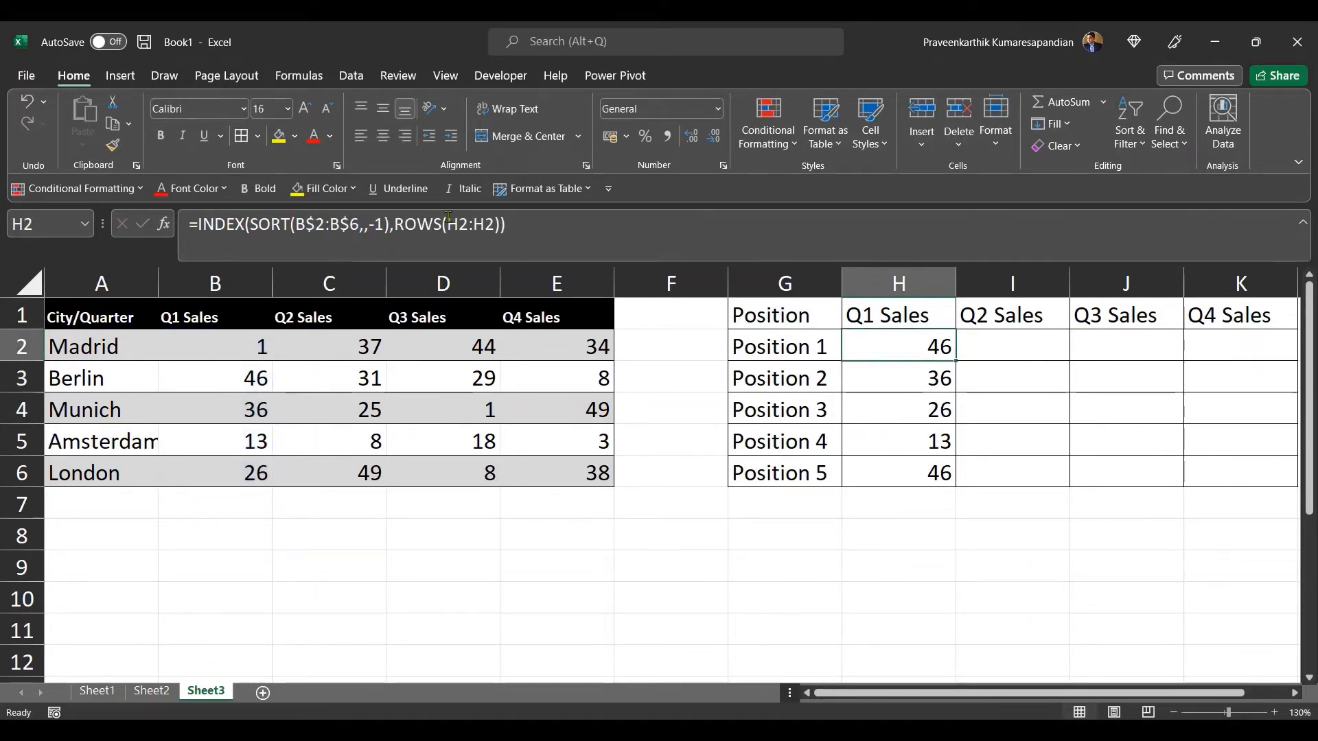
double_click(955, 361)
left_click(928, 376)
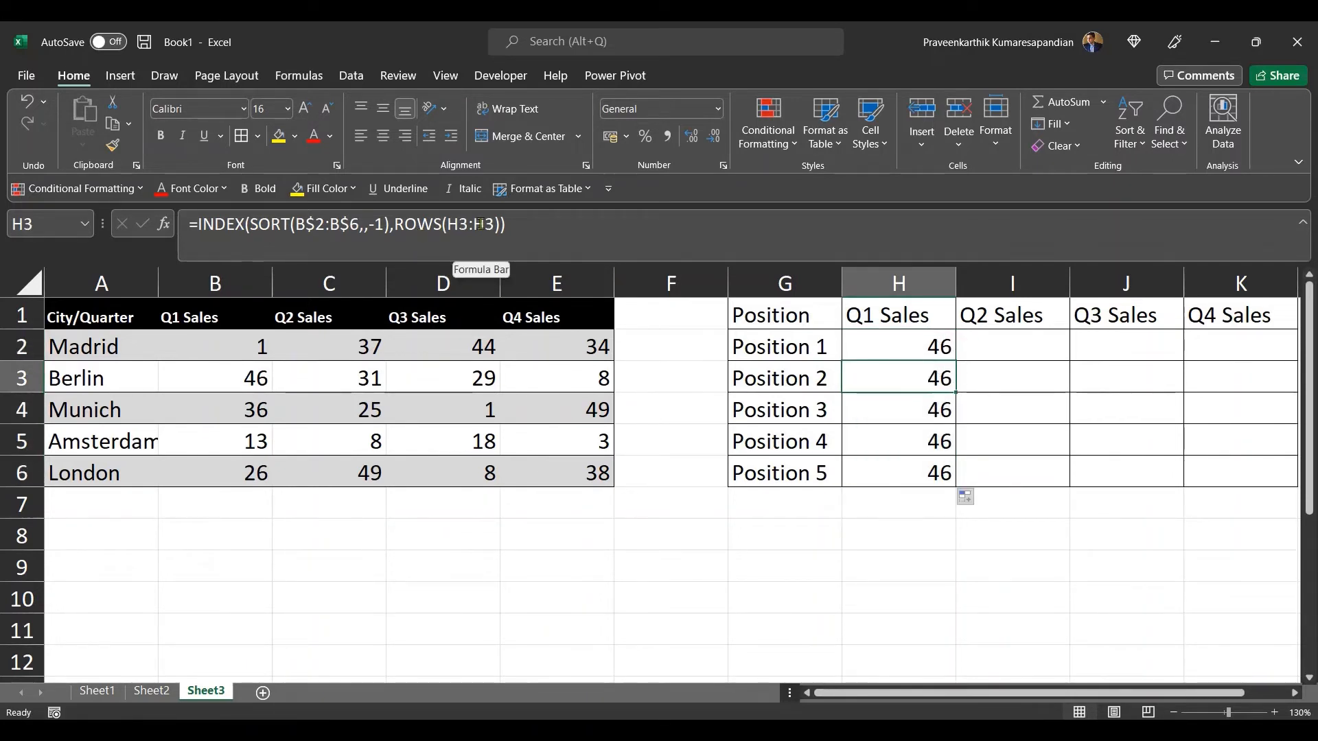
left_click(871, 410)
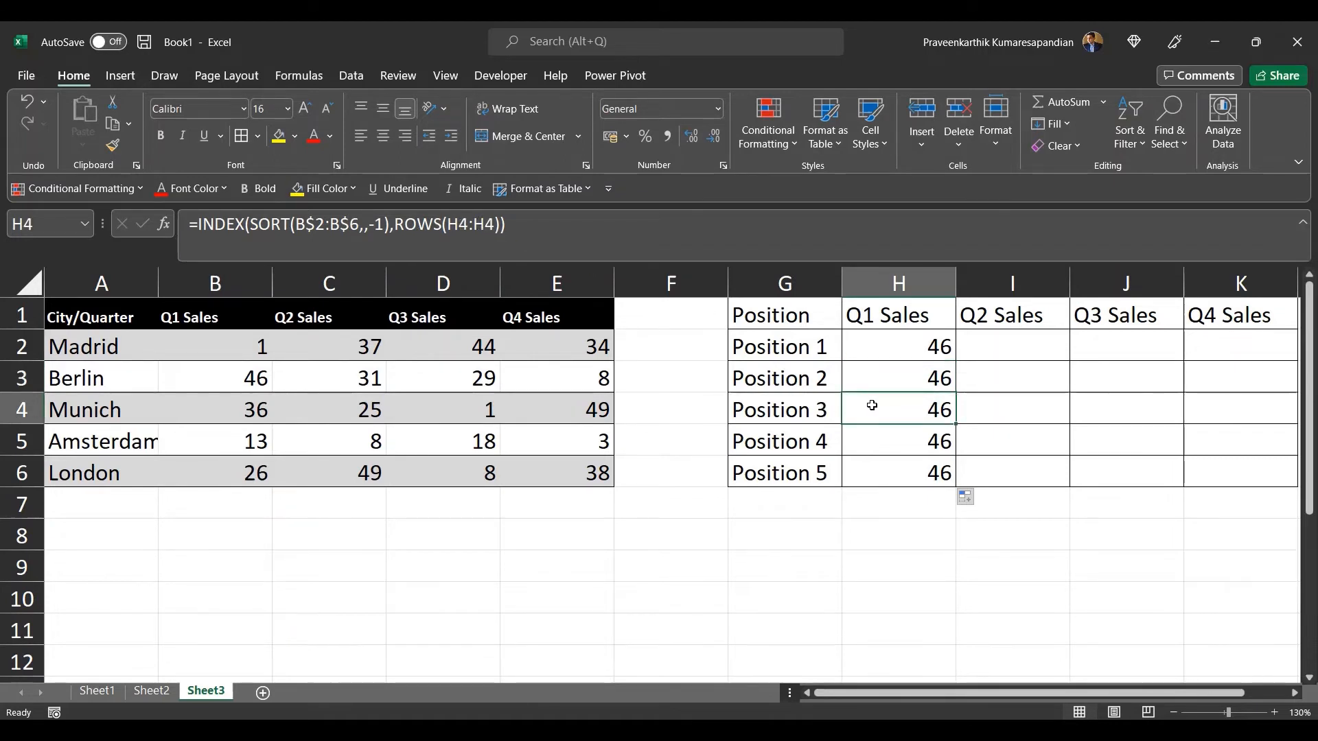
left_click(872, 437)
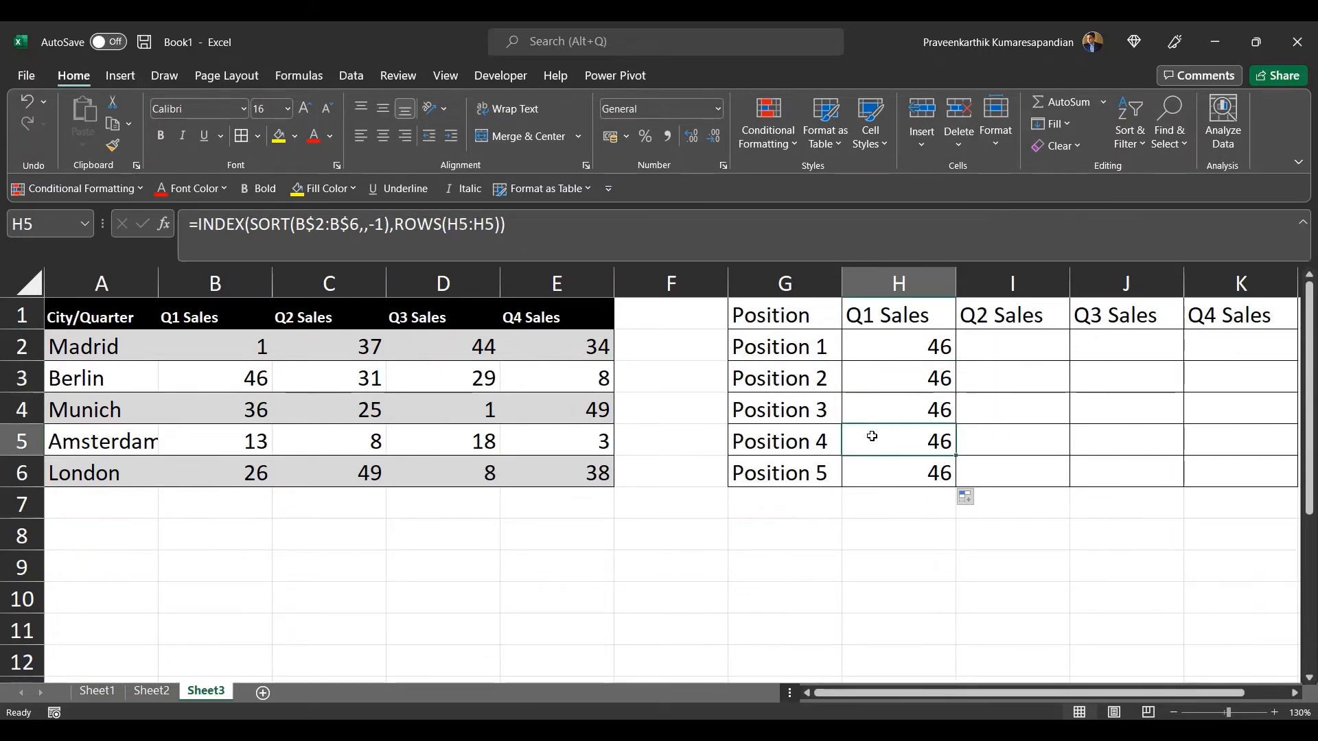
Step: Anchor the start of the ROWS range in H2 so it reads ROWS(H$2:H2)
left_click(885, 351)
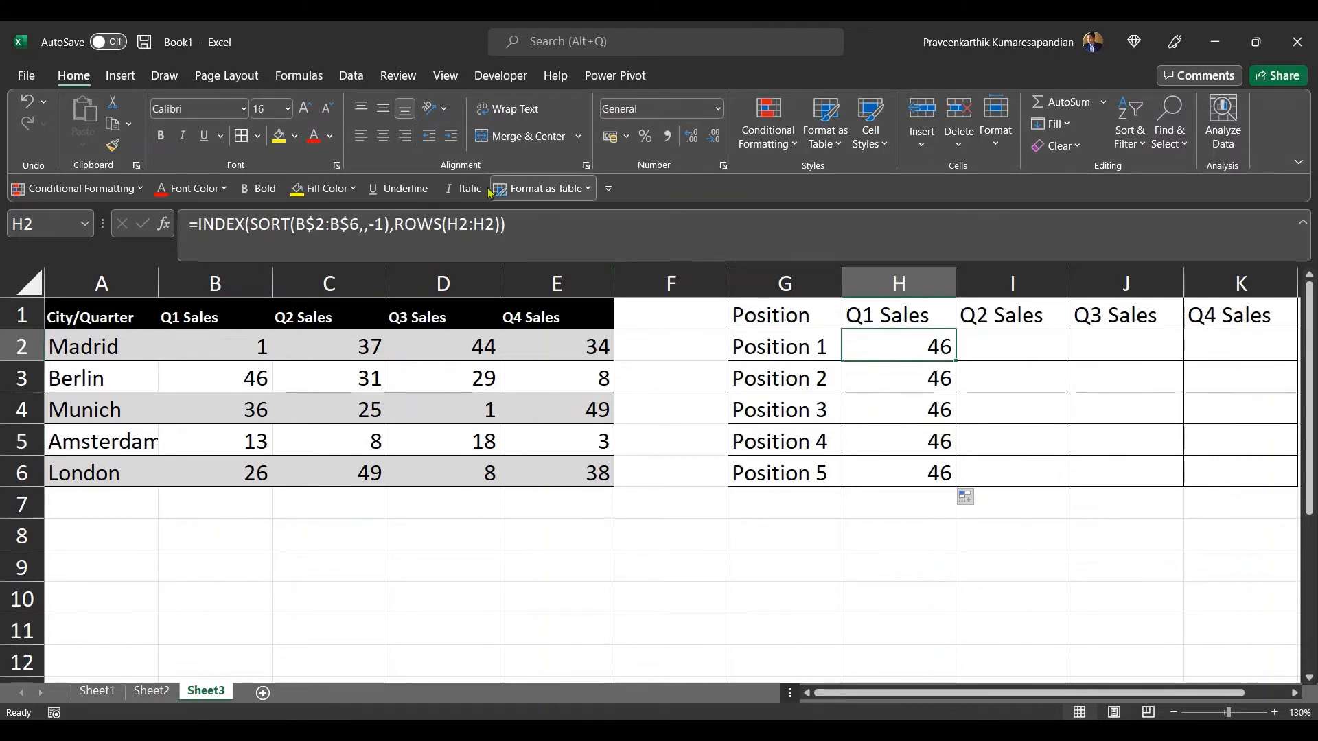
left_click(460, 226)
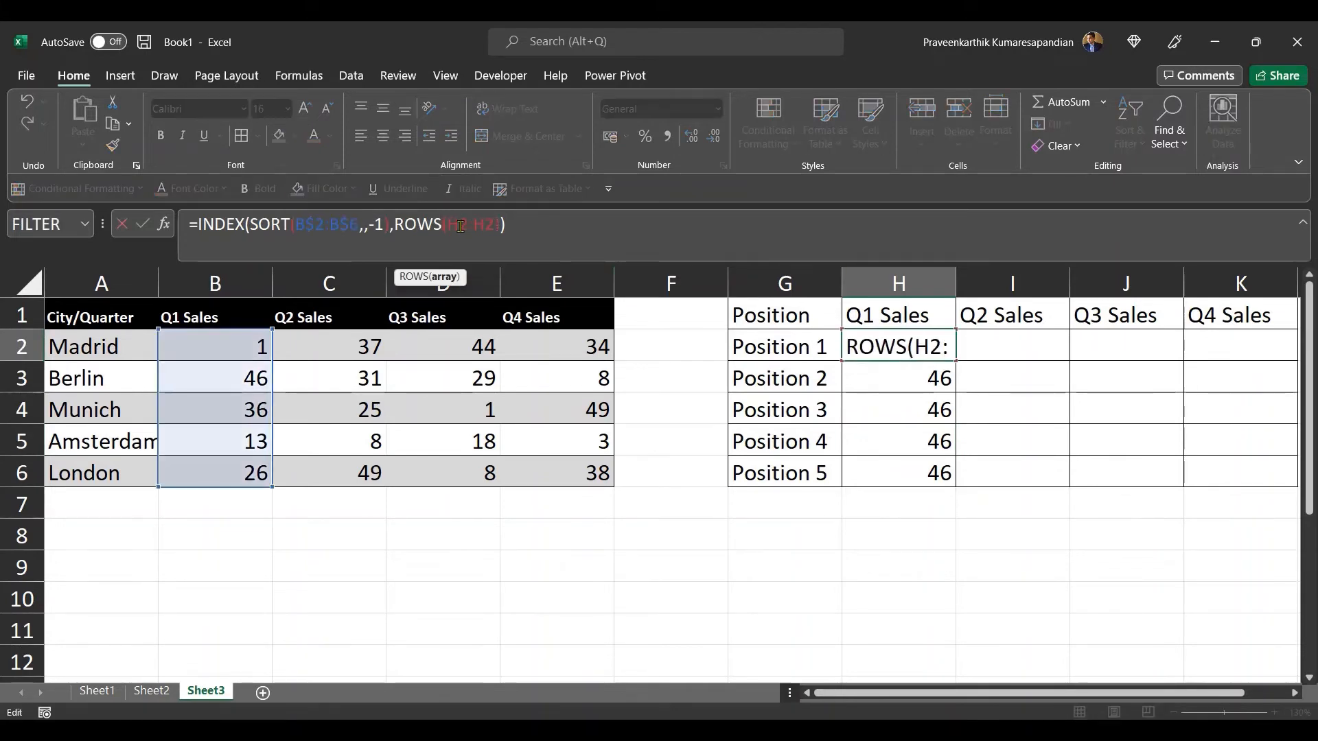
type("$")
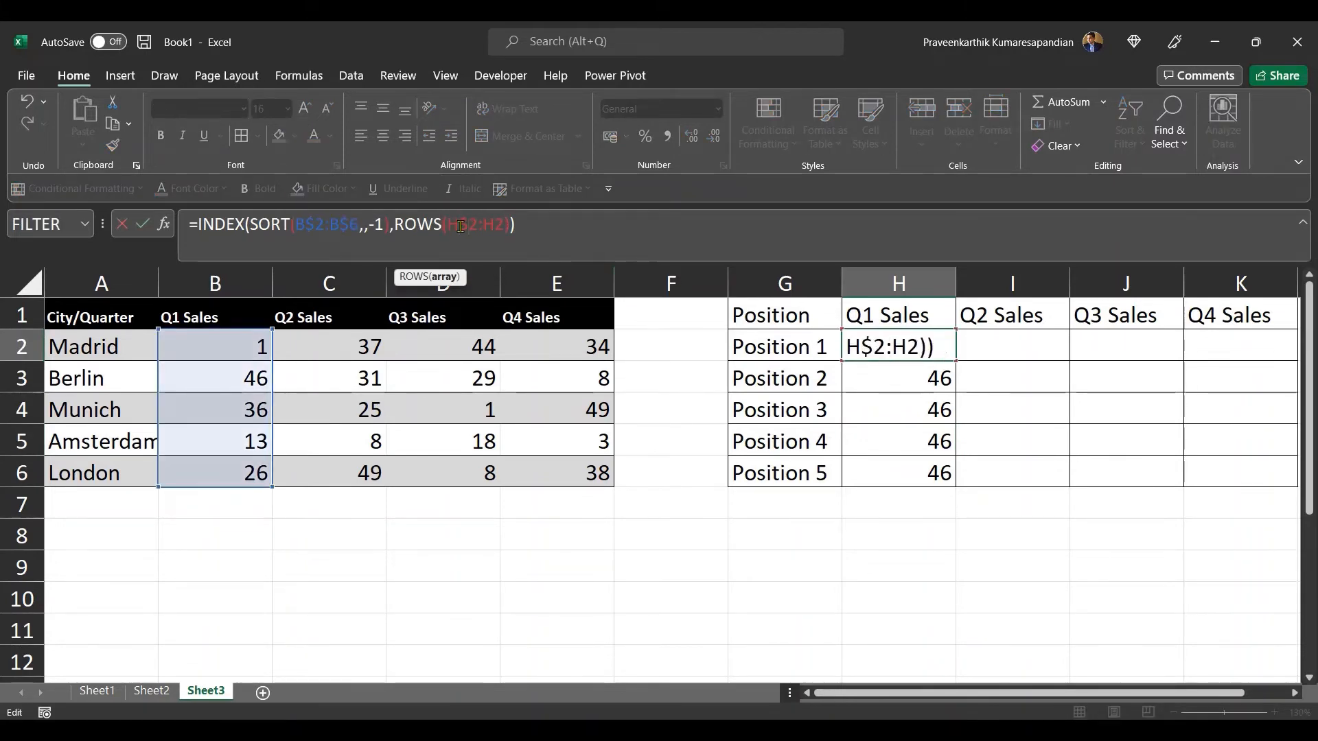
key("Return")
Step: Fill the H2 formula down through H6 and review the expanding ROWS ranges down the column
left_click(907, 339)
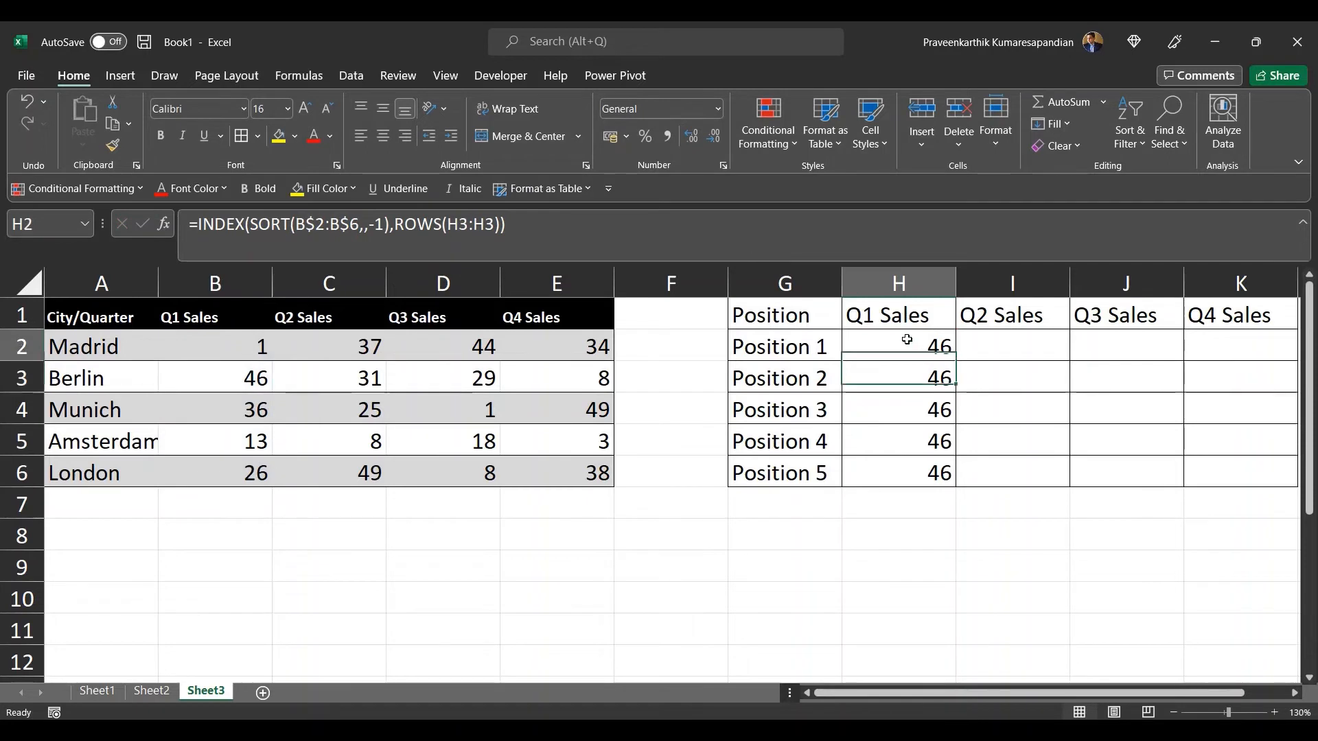
double_click(958, 362)
left_click(927, 351)
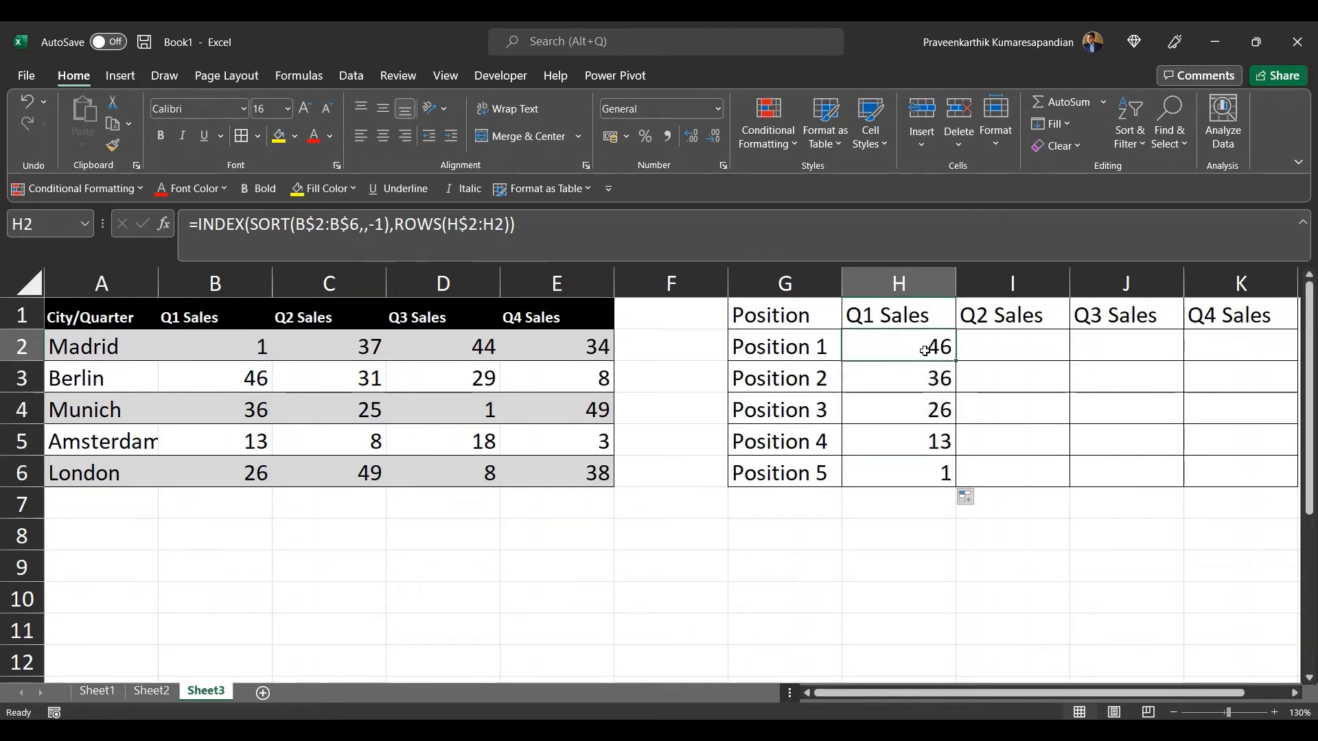
key("Down")
key("Down")
key("Down")
key("Down")
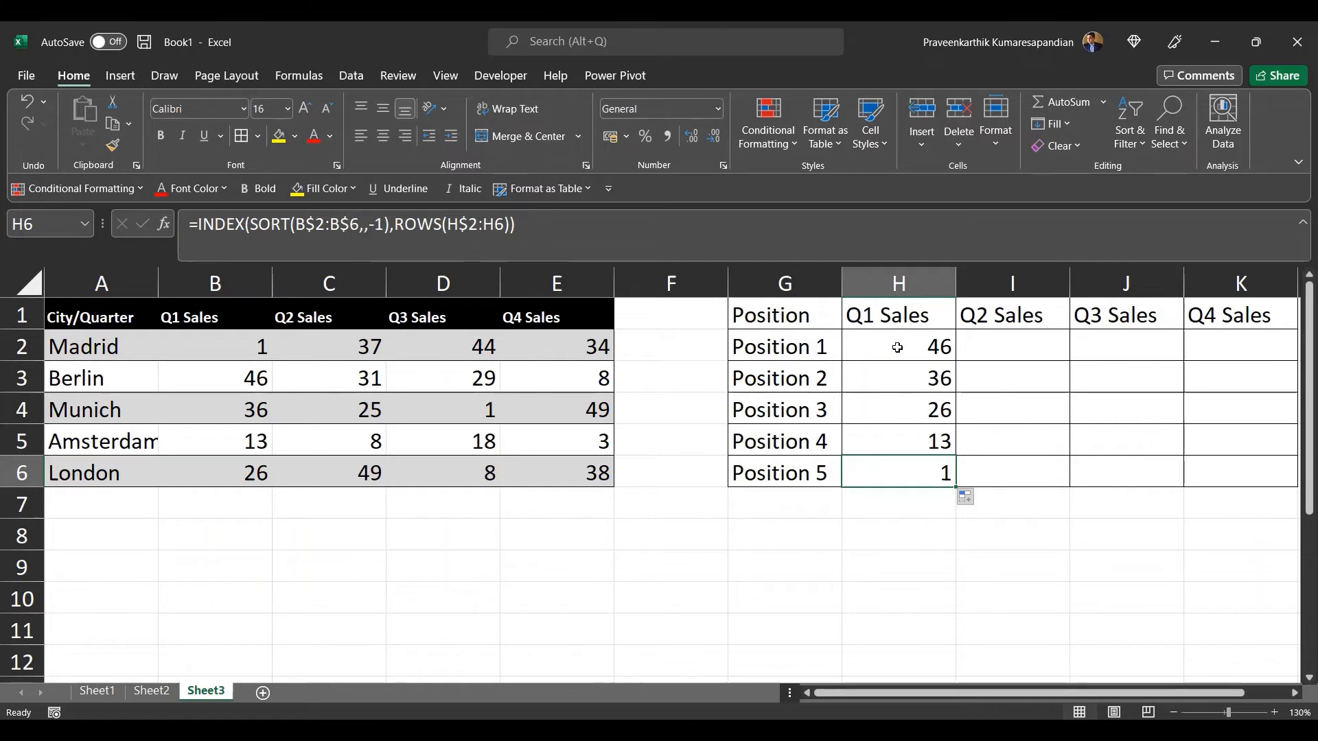
Step: Rewrite H2 as =INDEX(SORTBY(A2:A6,B$2:B$6,-1),ROWS(H$2:H2)) to return city names ranked by Q1 sales
left_click(892, 344)
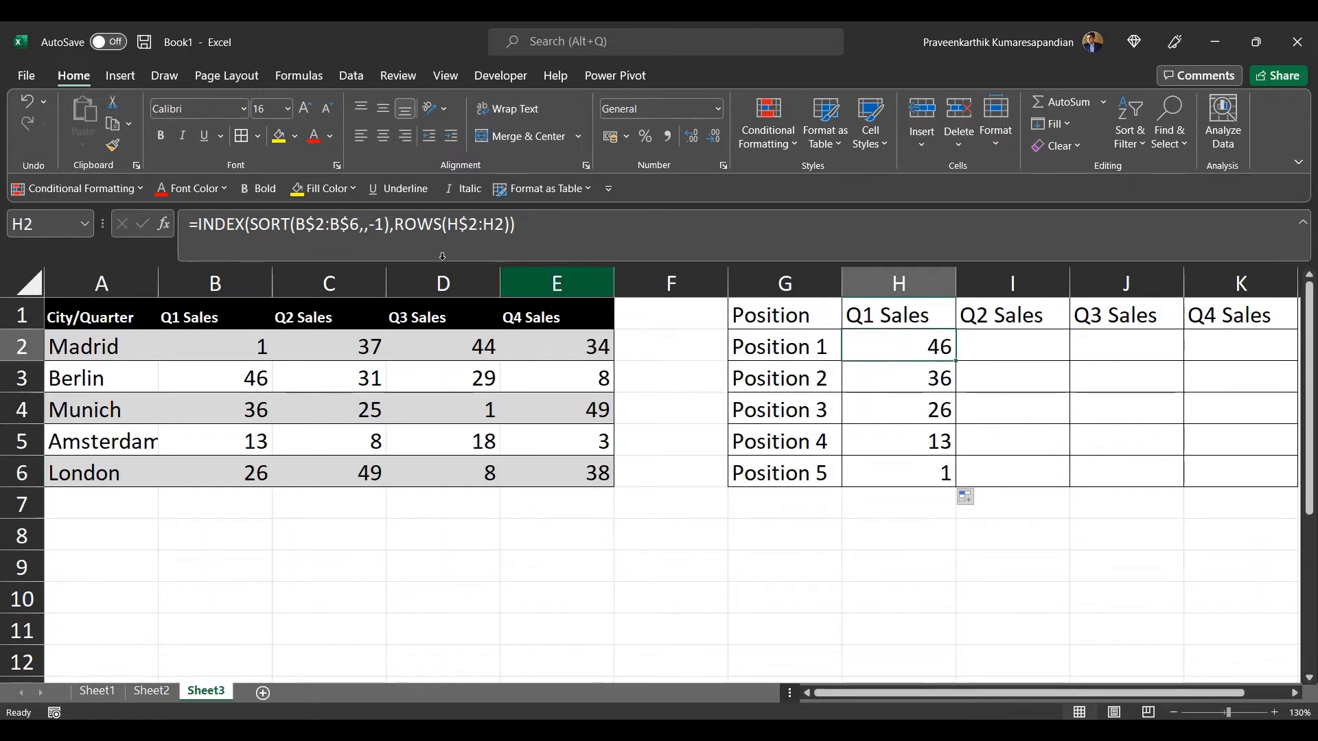
left_click(283, 225)
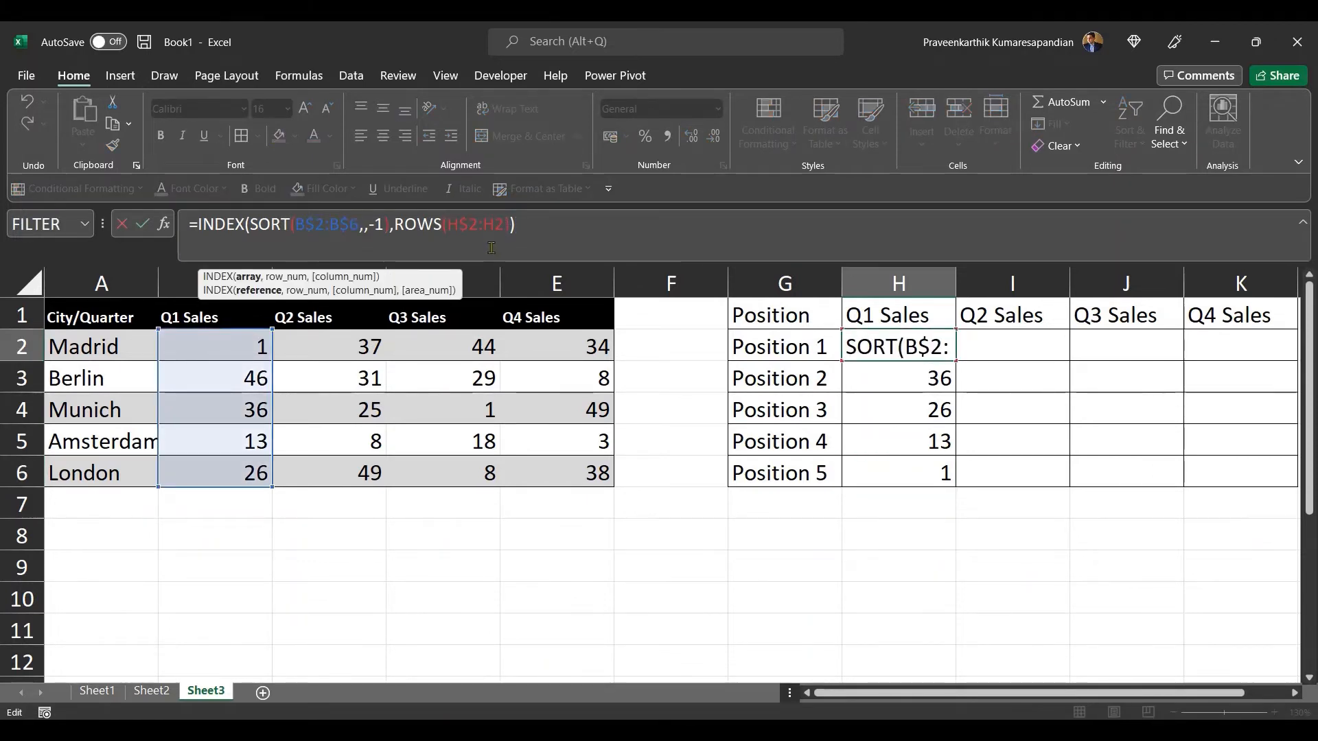
type("BY")
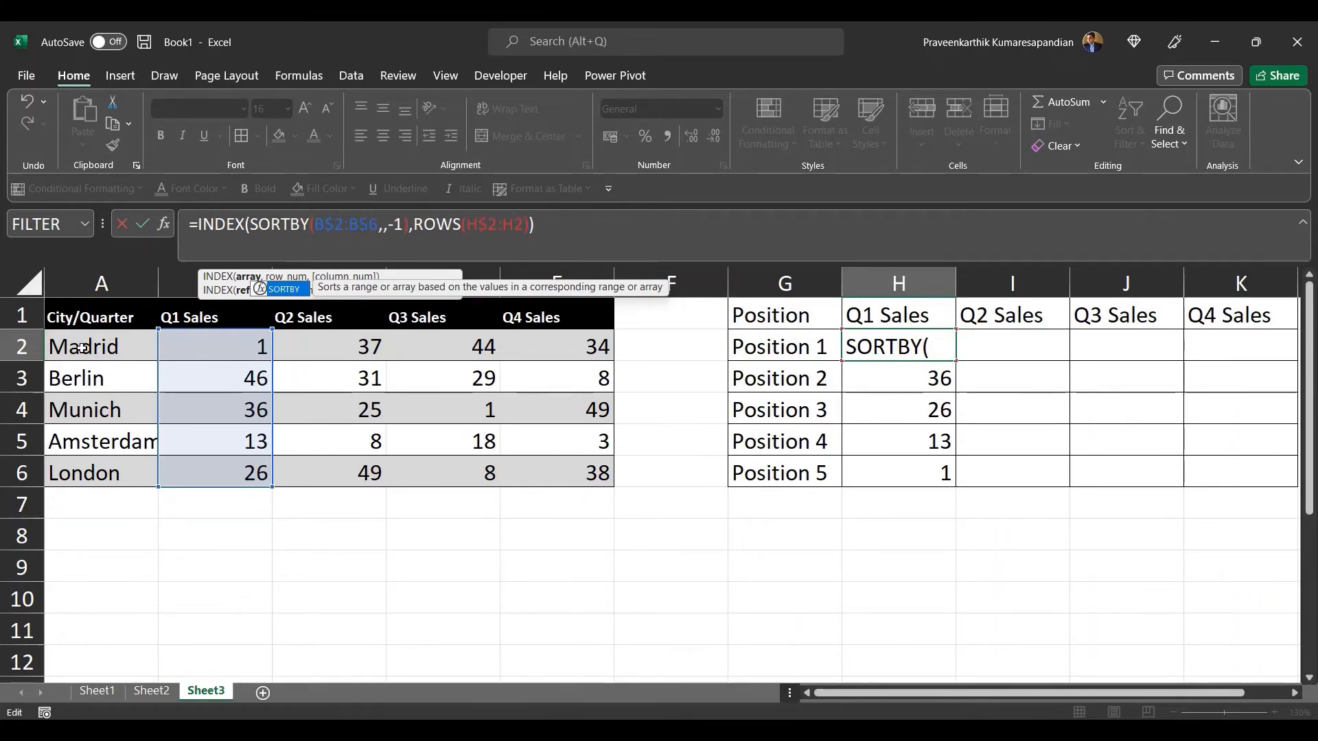
left_click(315, 224)
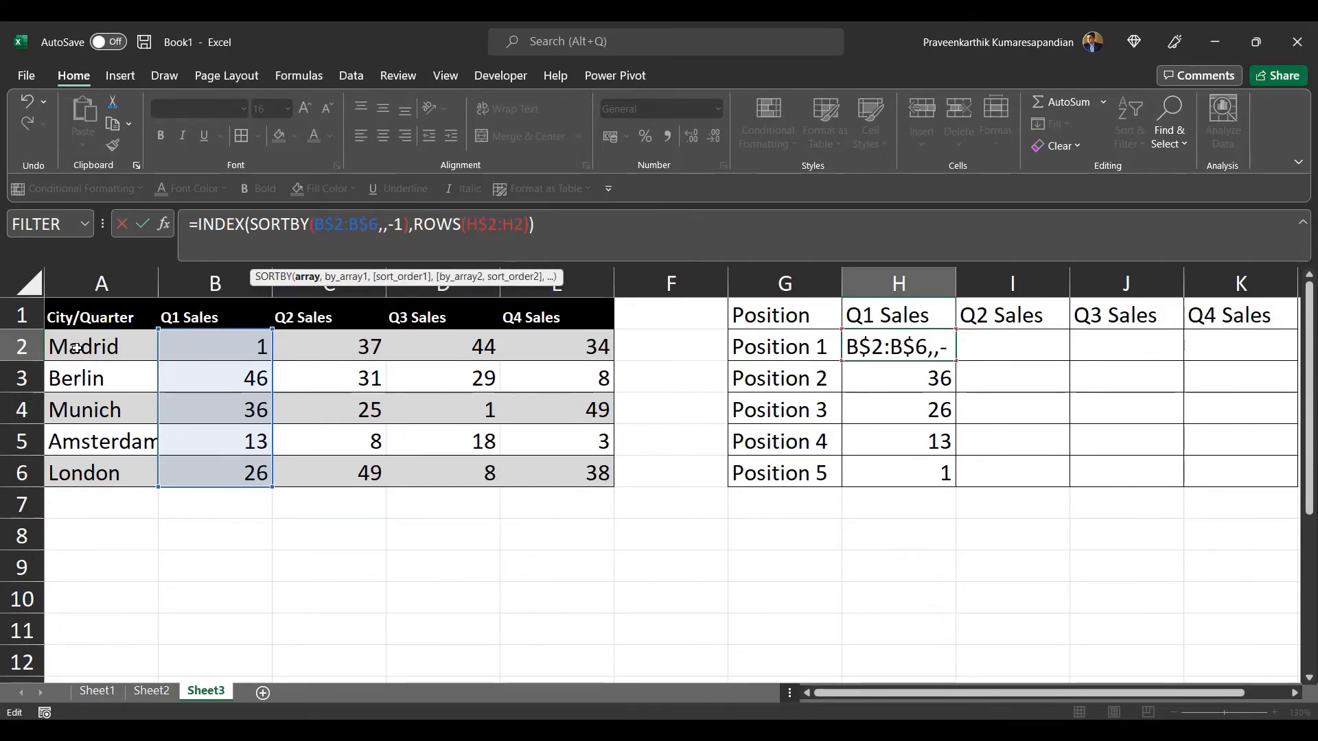
left_click_drag(76, 348, 77, 471)
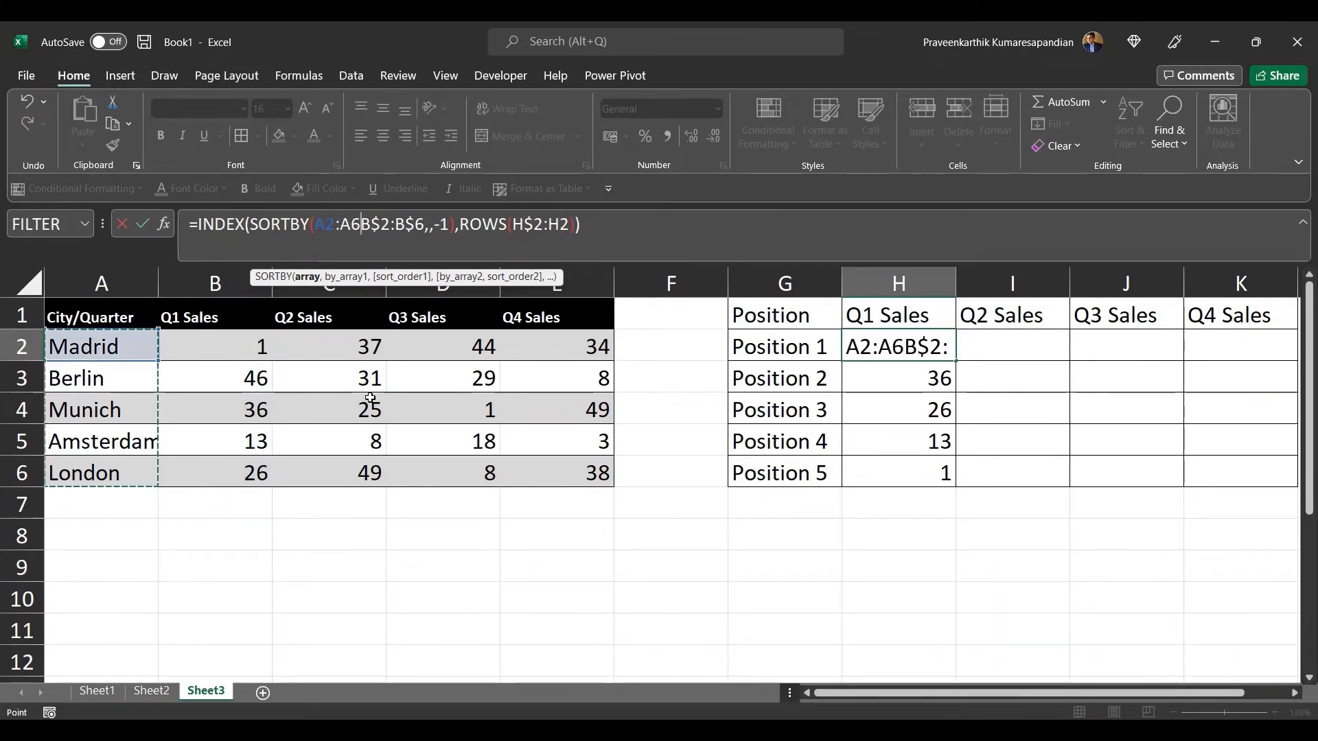
type(",")
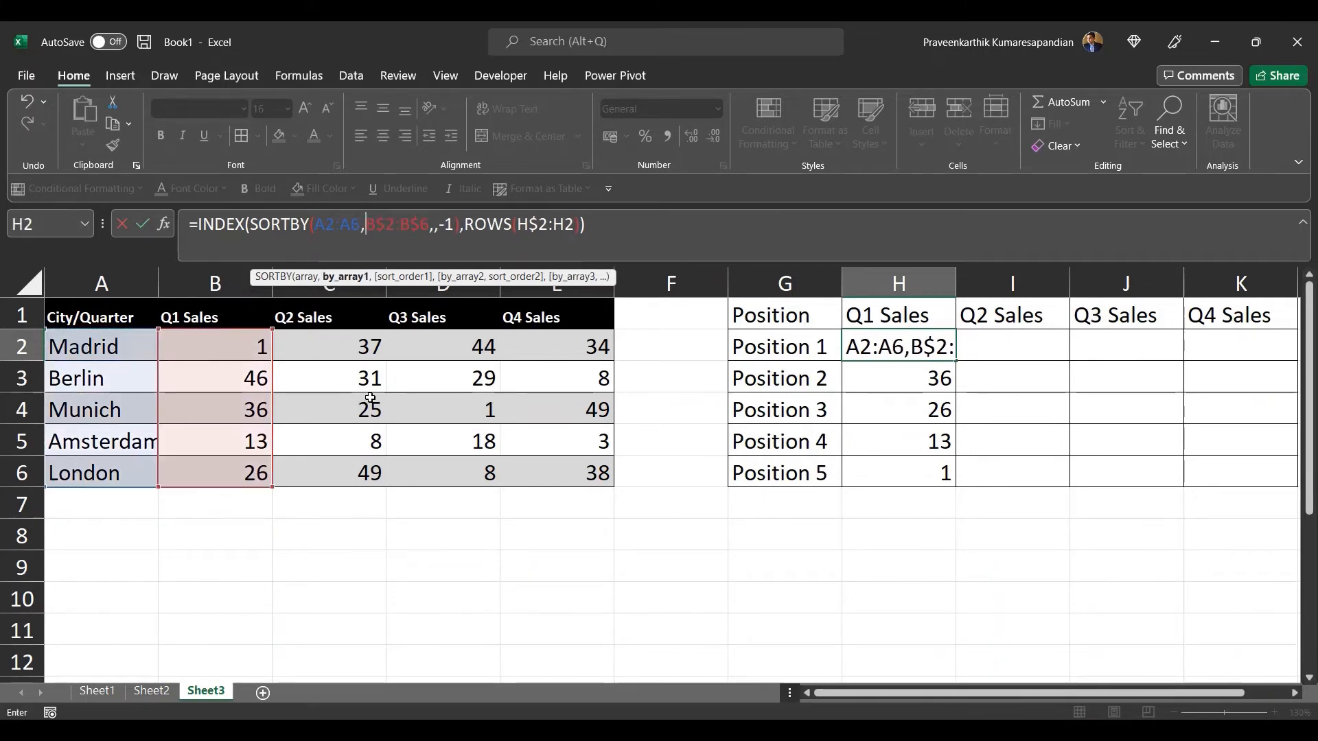
left_click(438, 224)
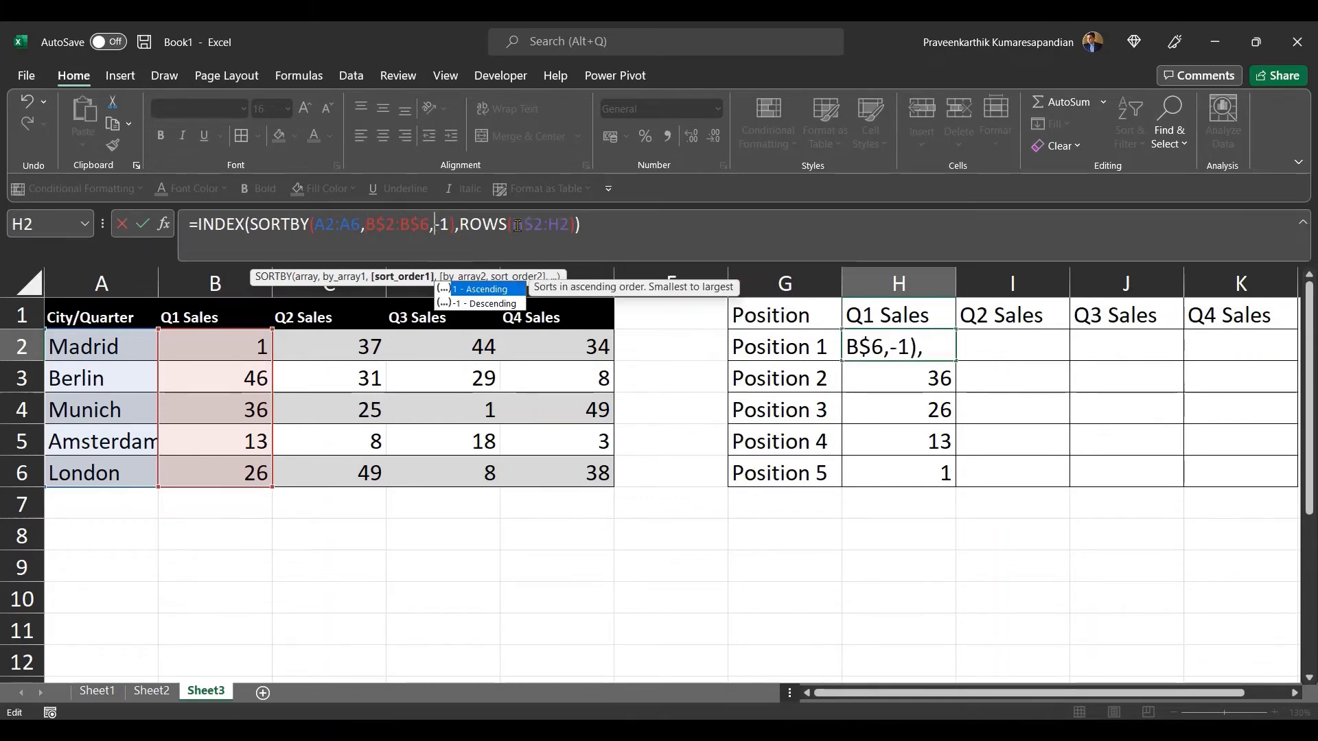
left_click(451, 225)
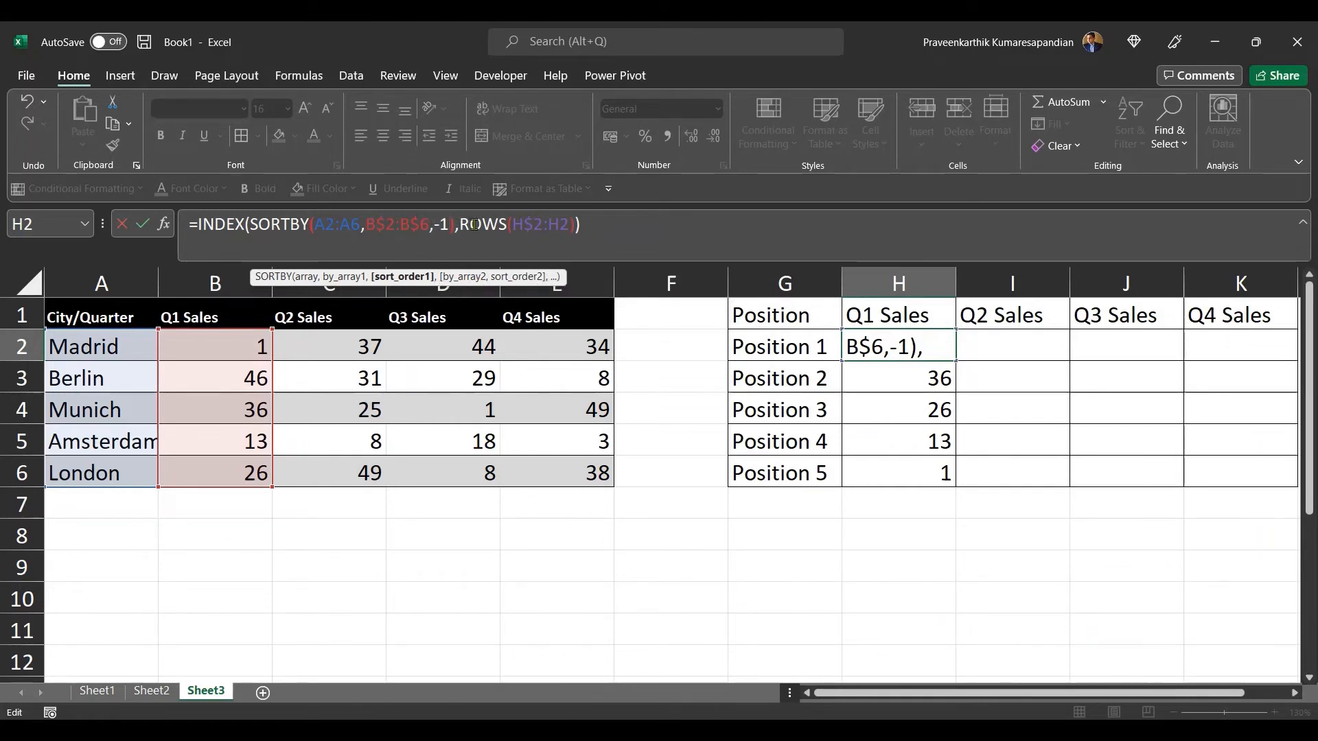
key("Return")
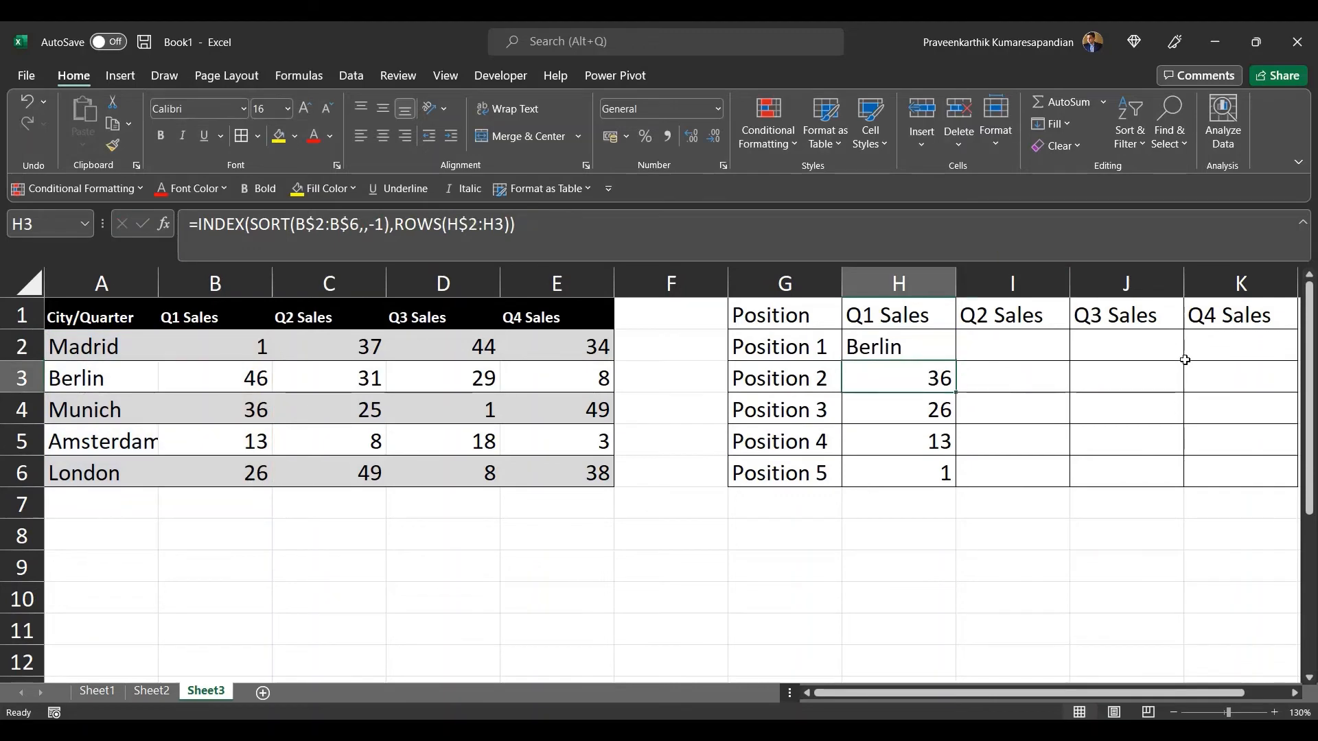
Step: Fill the SORTBY formula in H2 down through H6 and check the references in H3 to H6
left_click(928, 357)
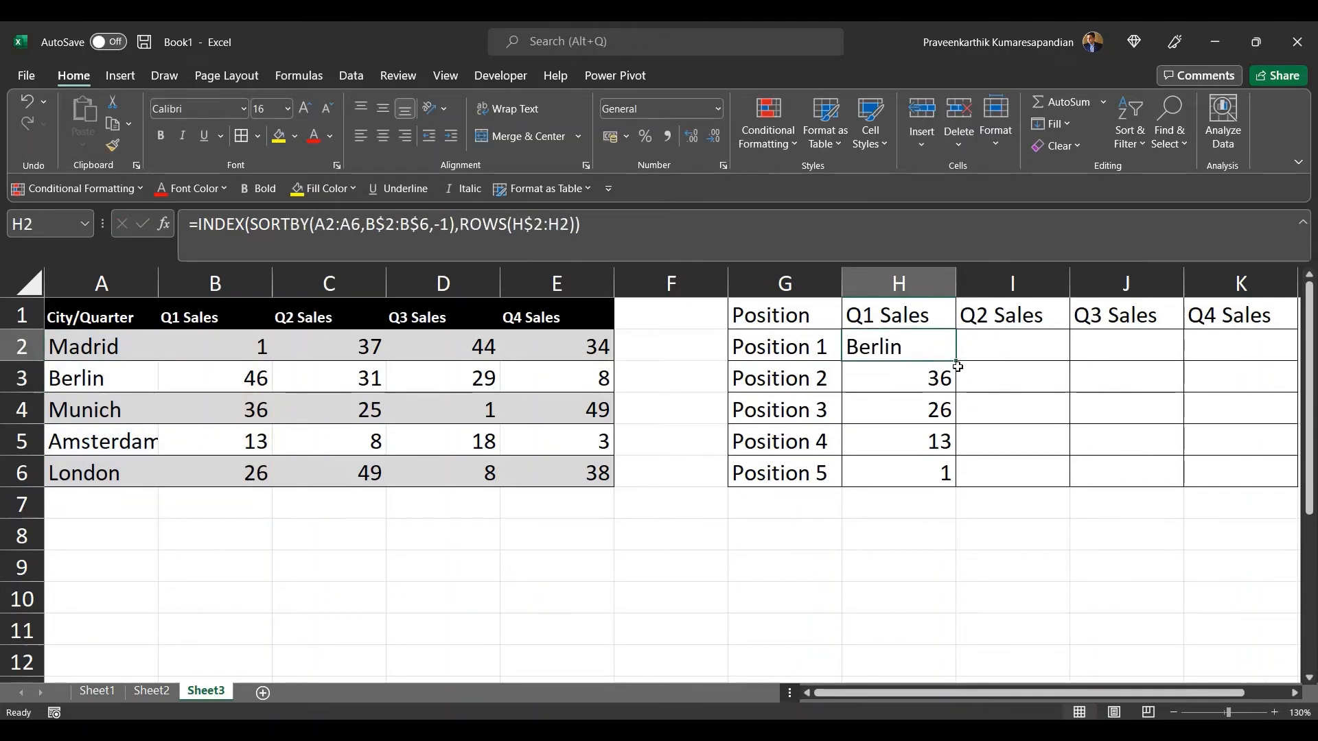
left_click_drag(959, 363, 958, 489)
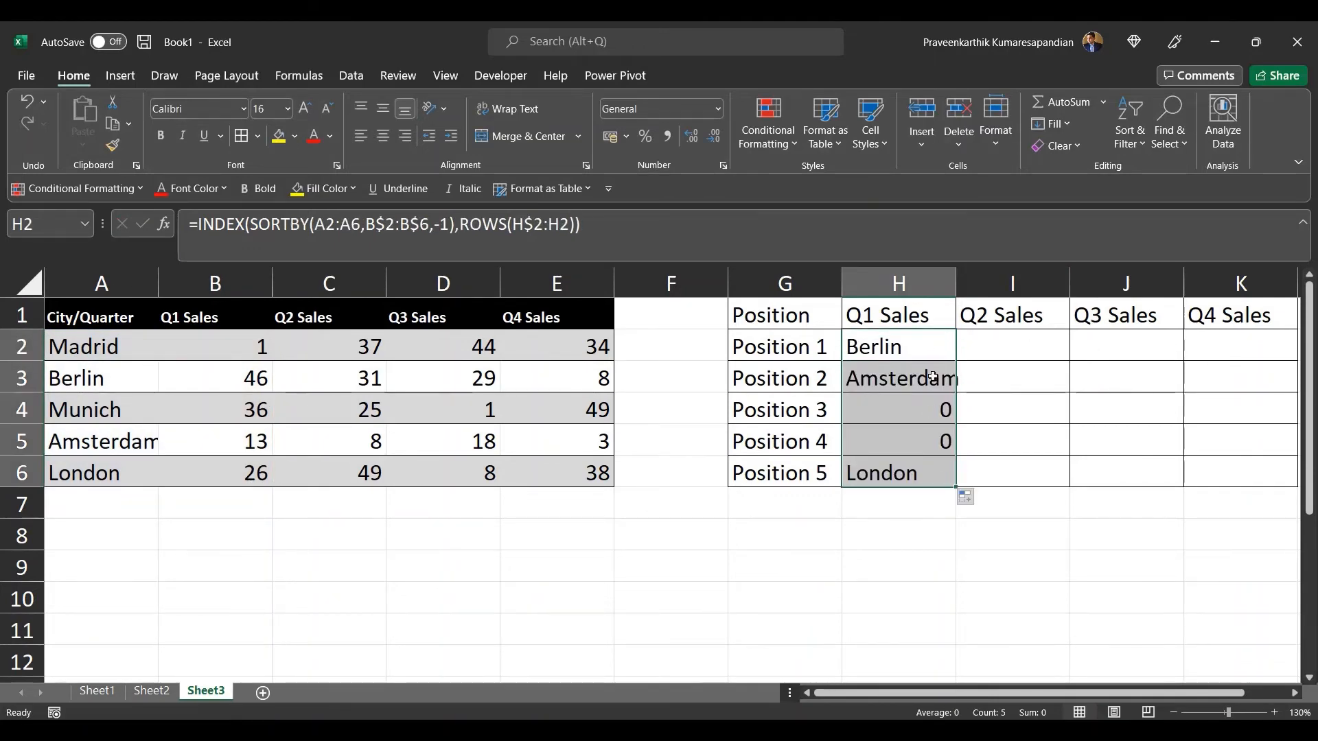
left_click(933, 377)
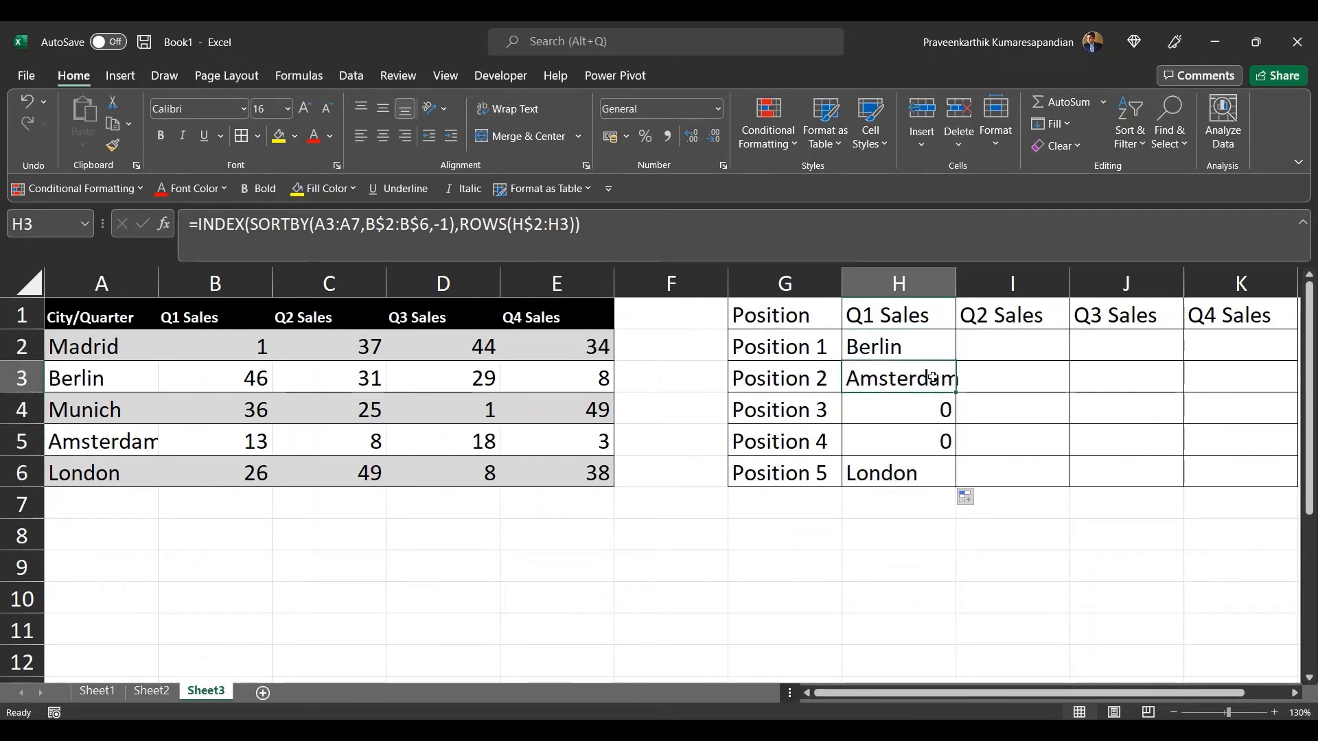
key("Down")
key("Down")
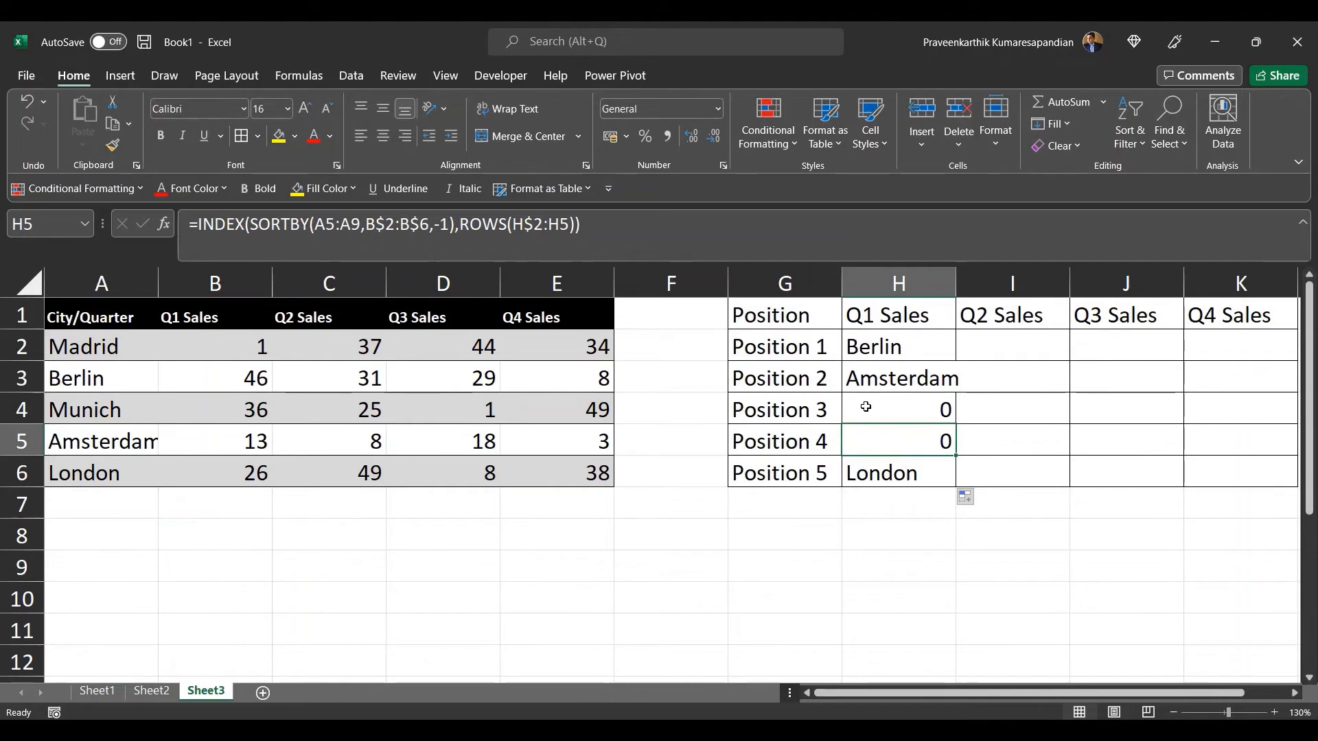
left_click(879, 486)
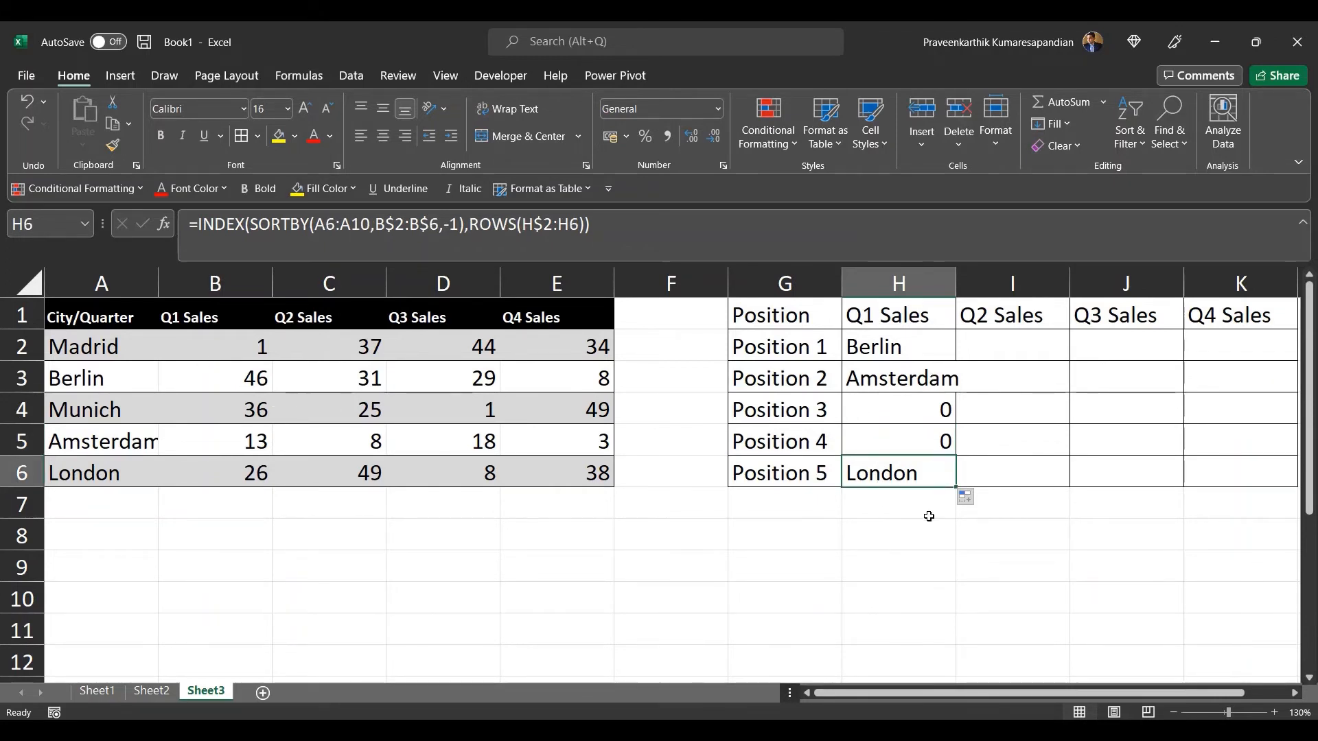
Step: Examine the city ranges inside the SORTBY formulas of H2 through H5 and how they shift down the column
left_click(882, 375)
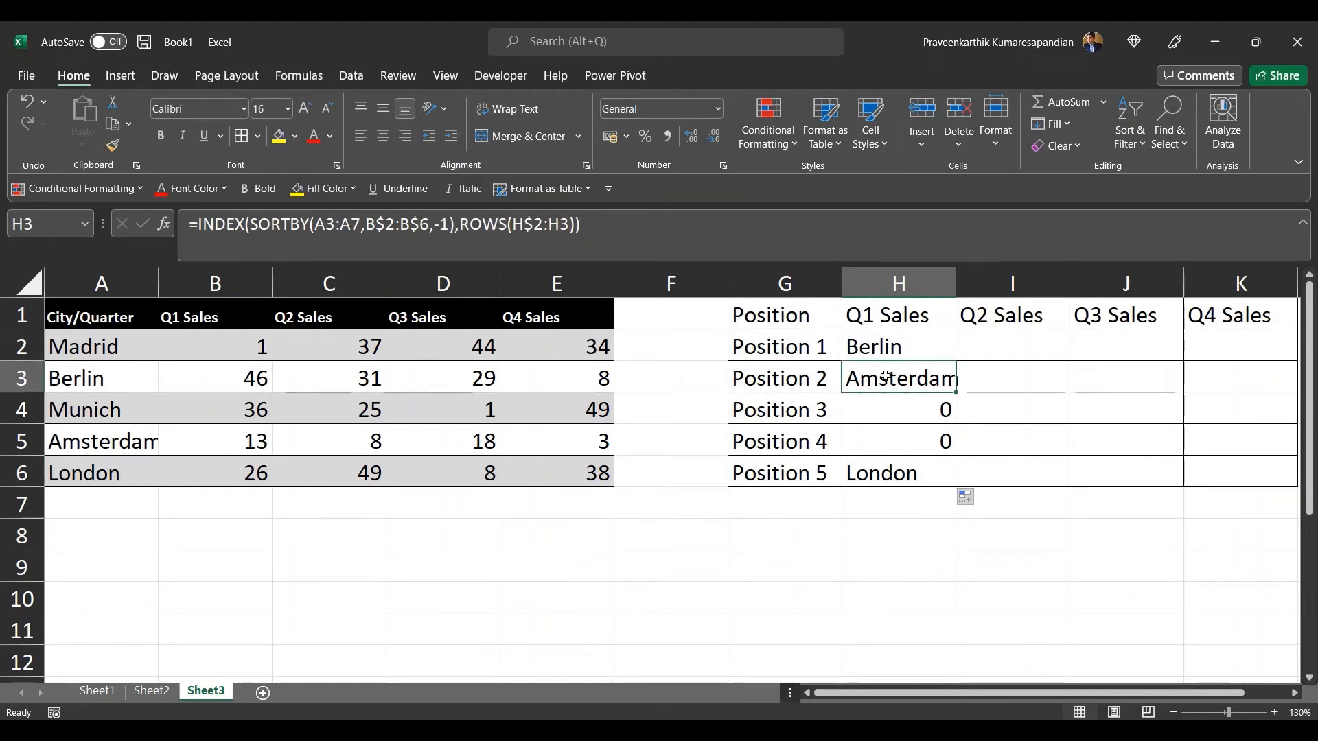
left_click(318, 222)
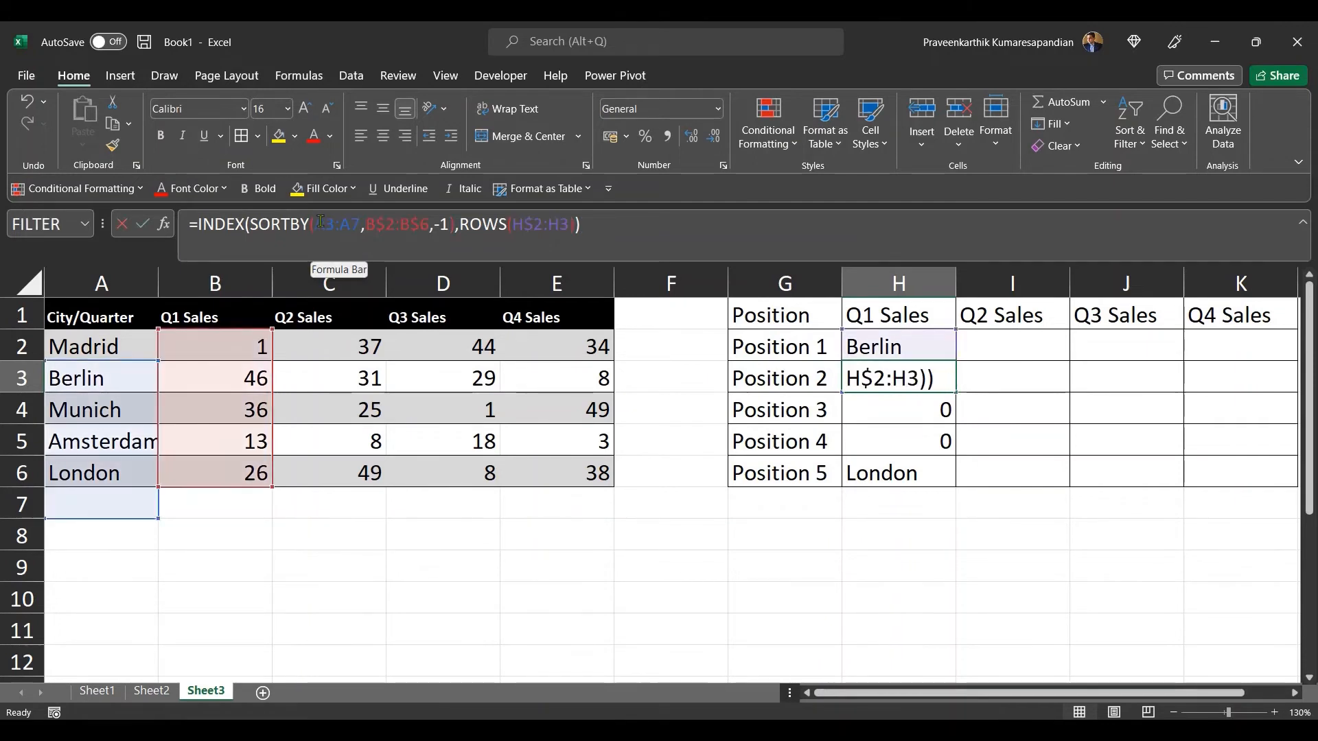
left_click_drag(318, 221, 362, 221)
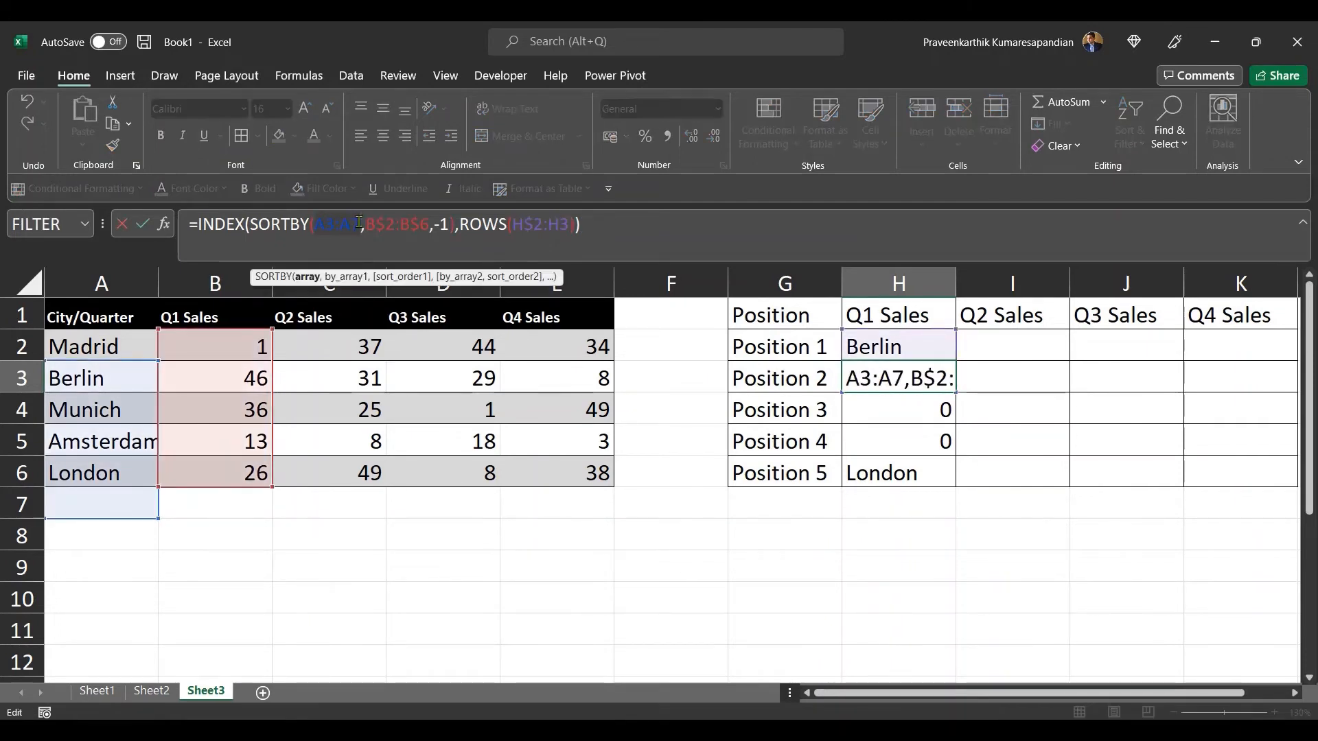
key("Return")
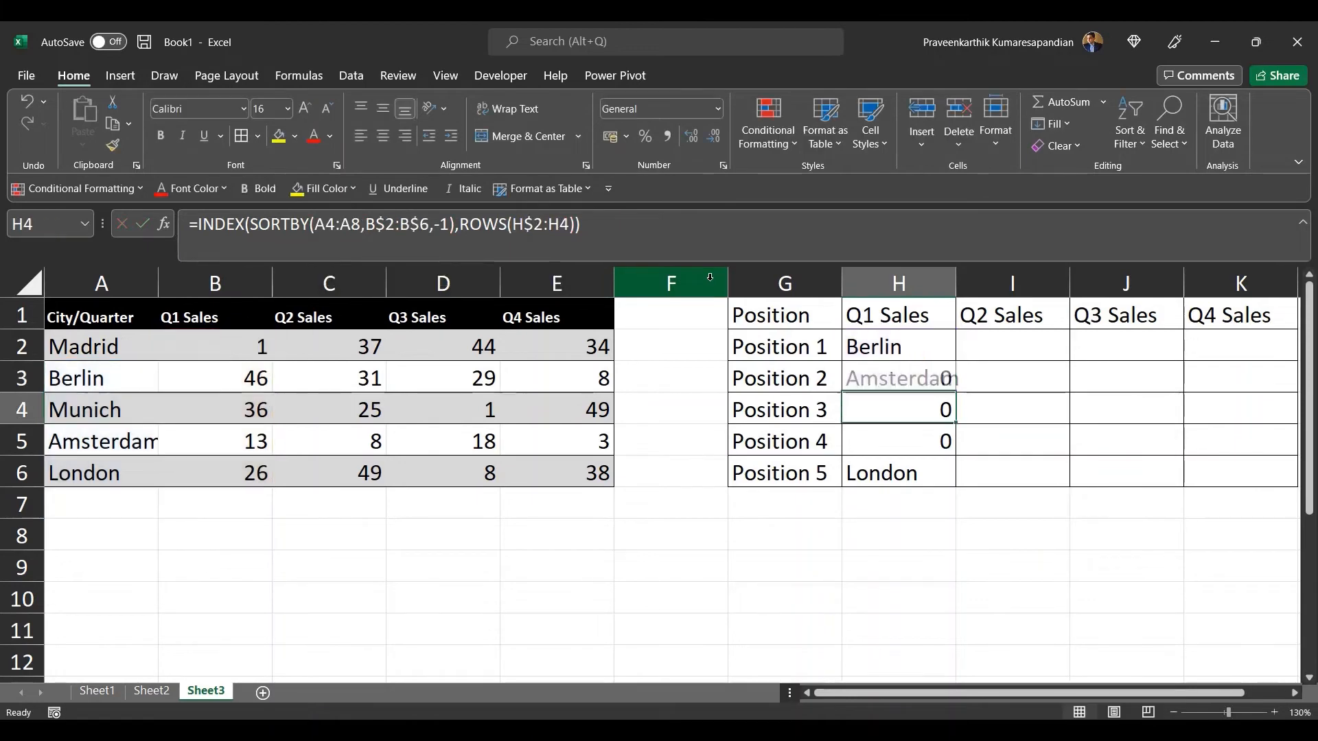
left_click(937, 354)
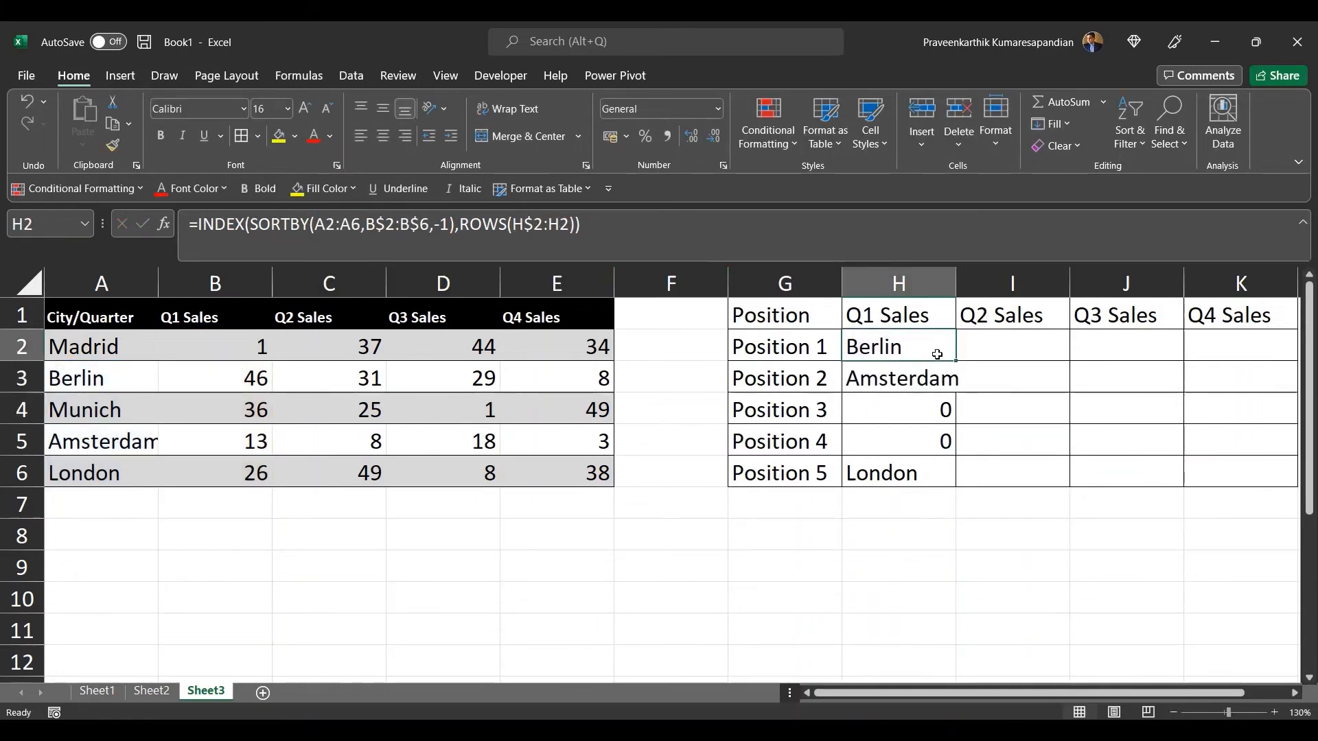
left_click(314, 222)
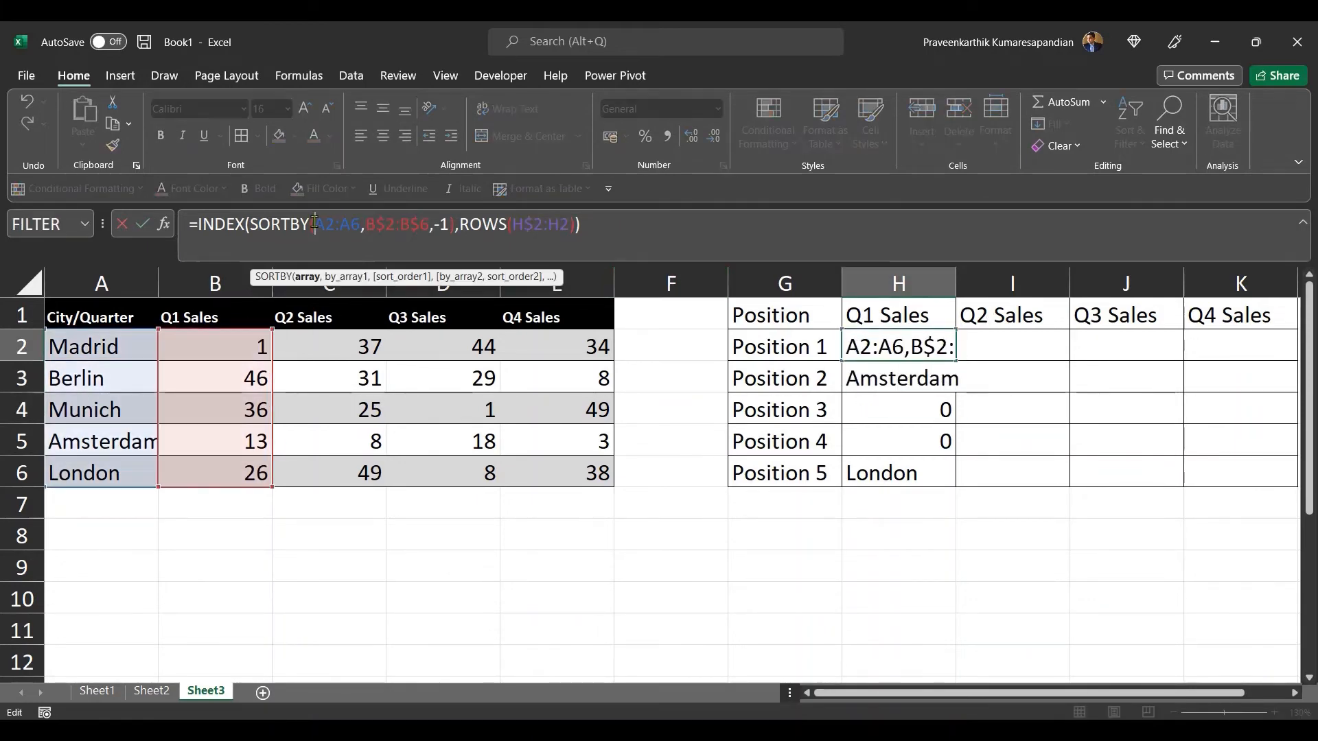
key("Return")
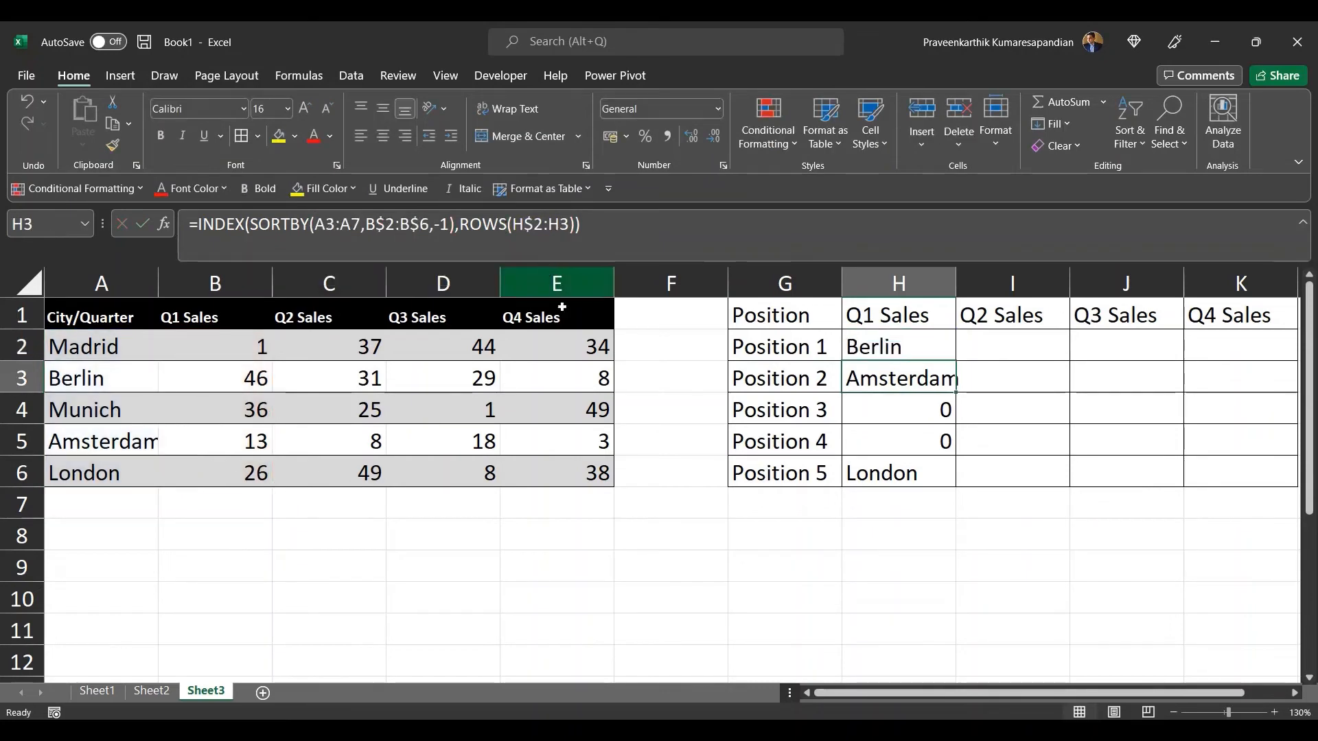
left_click(894, 402)
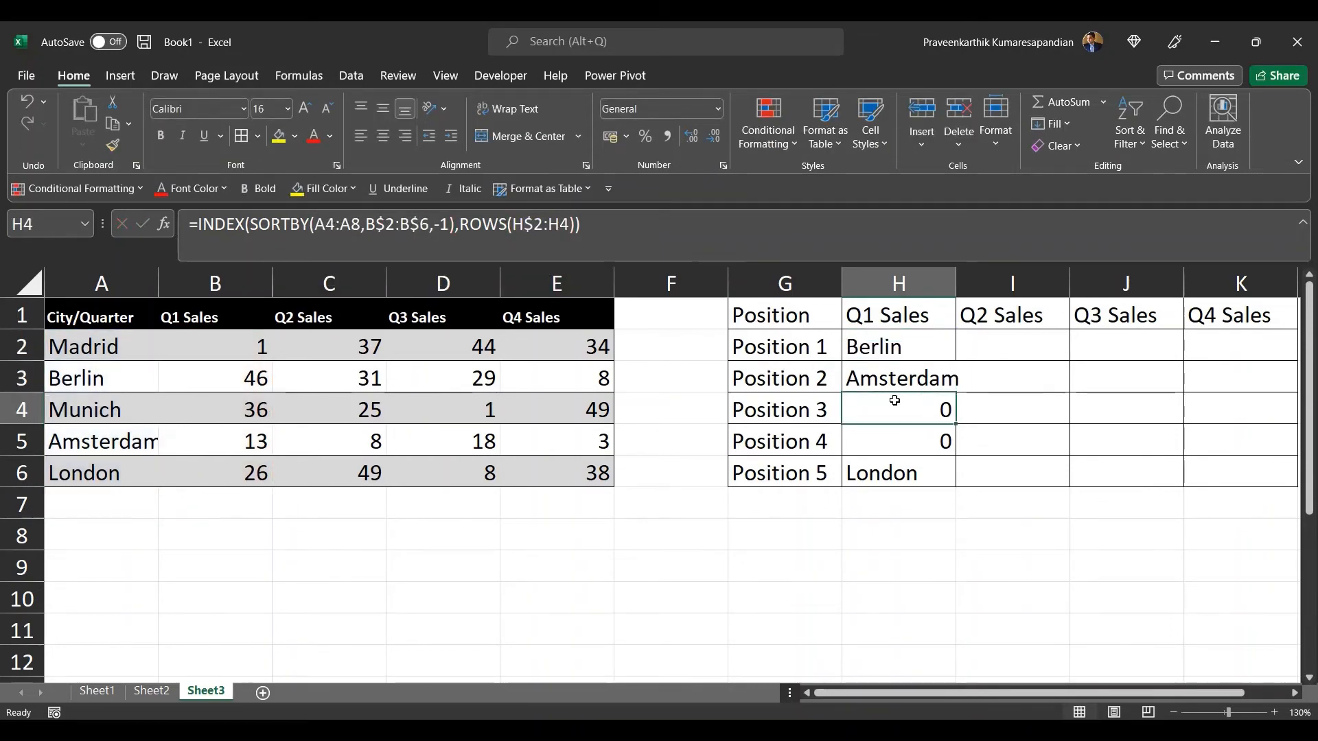
left_click(895, 453)
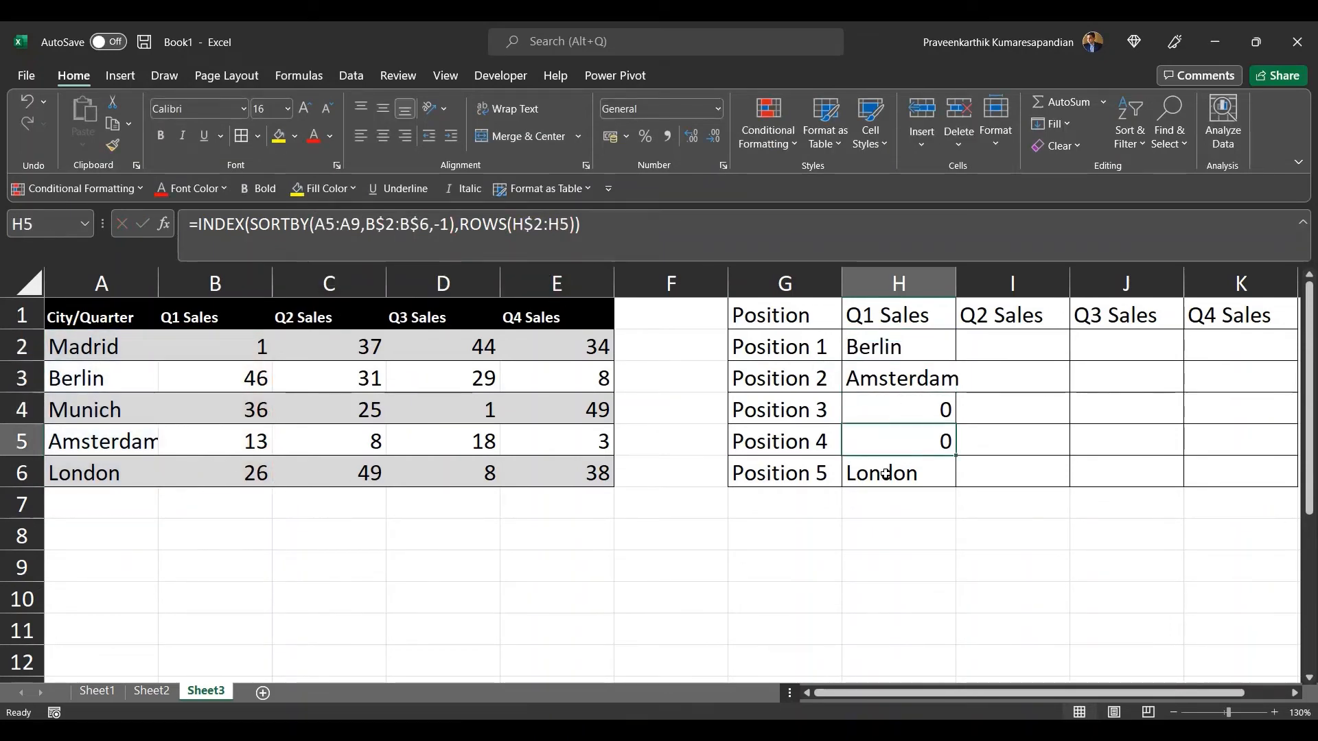
left_click(317, 223)
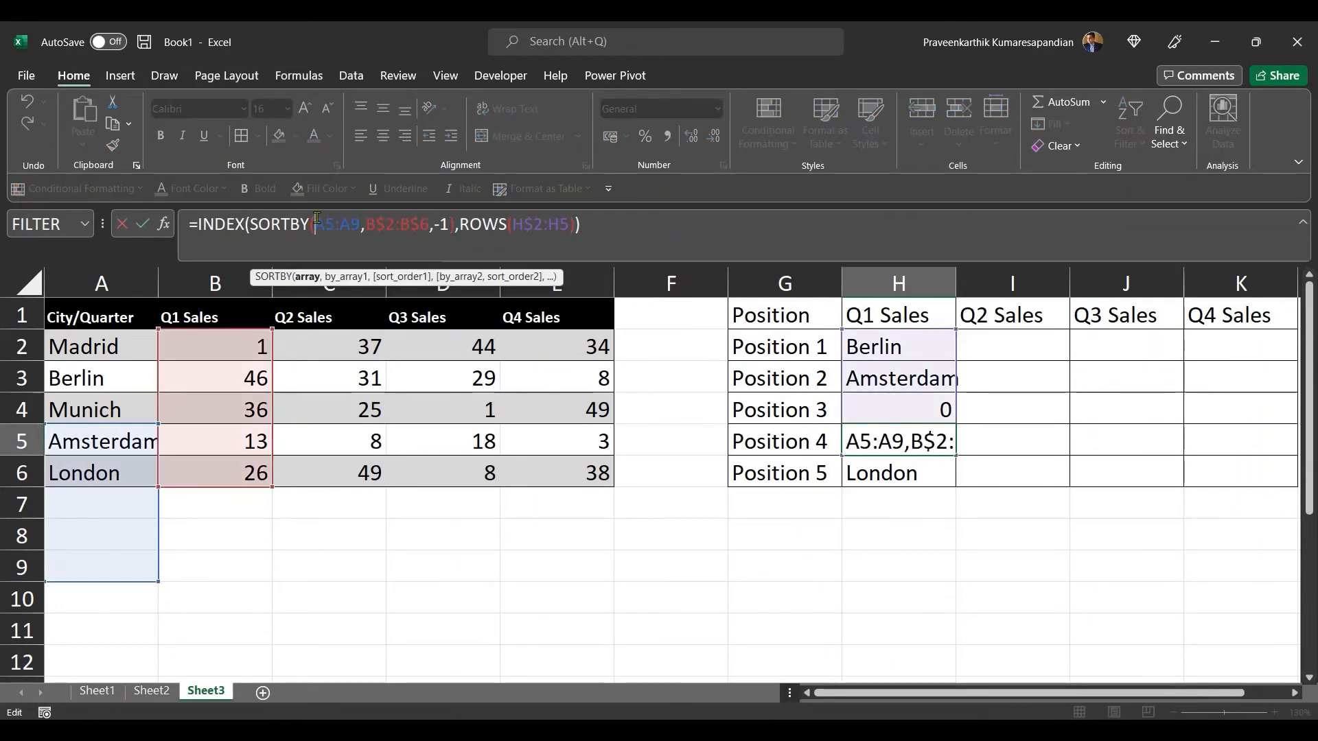
key("Return")
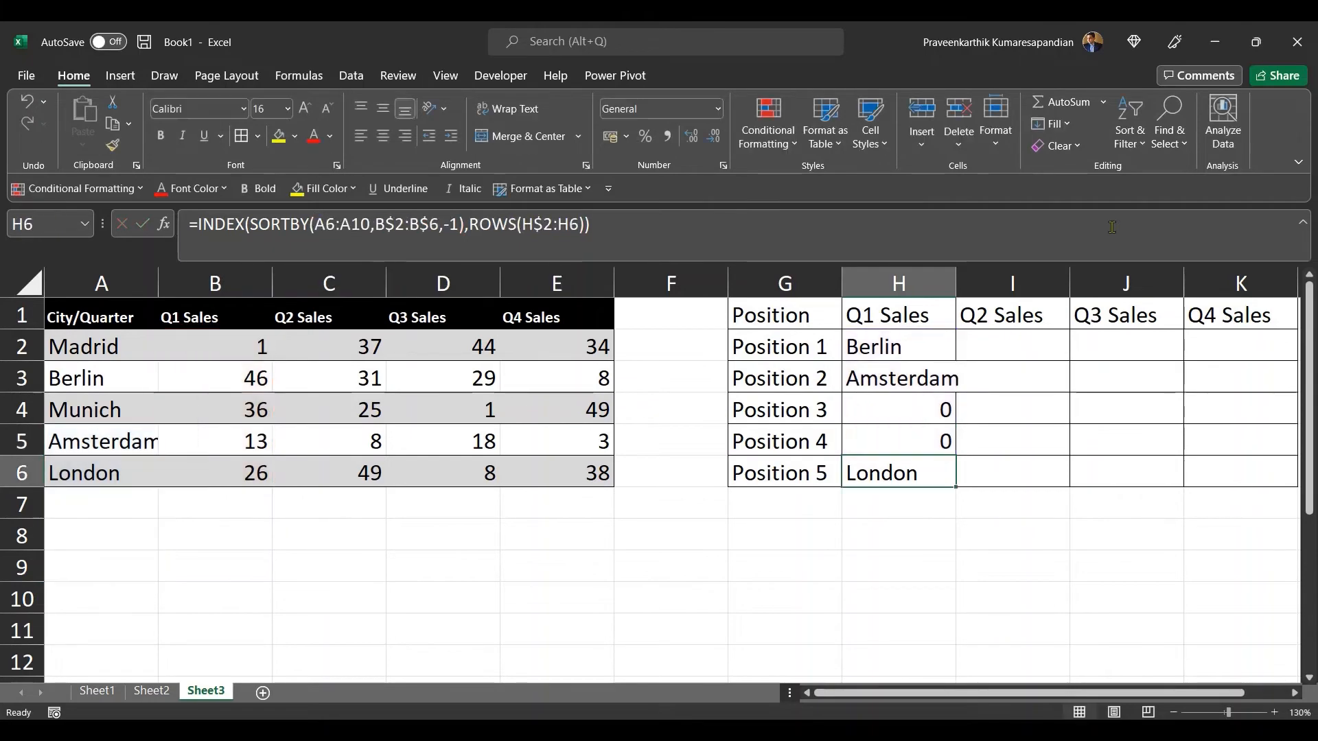
Step: Anchor the rows of the city range in H2's formula so it reads SORTBY(A$2:A$6,B$2:B$6,-1)
left_click(918, 357)
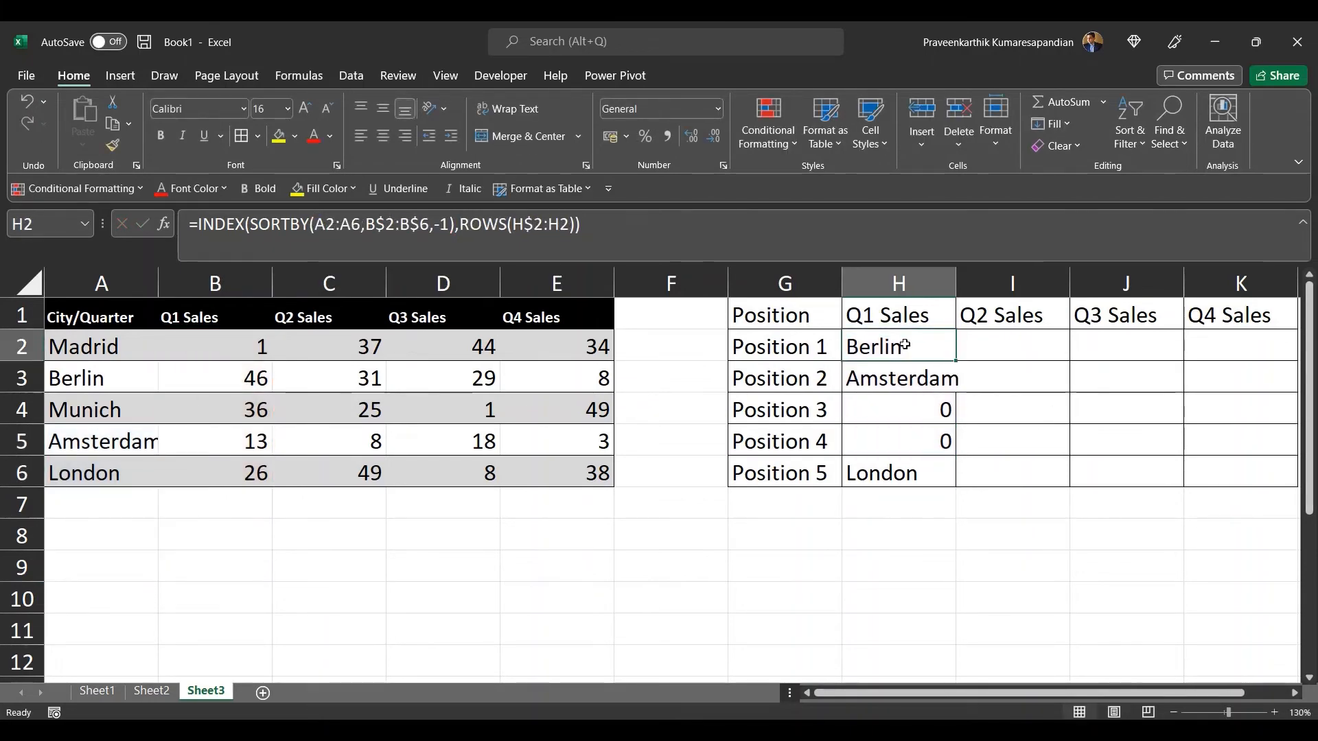
left_click(327, 223)
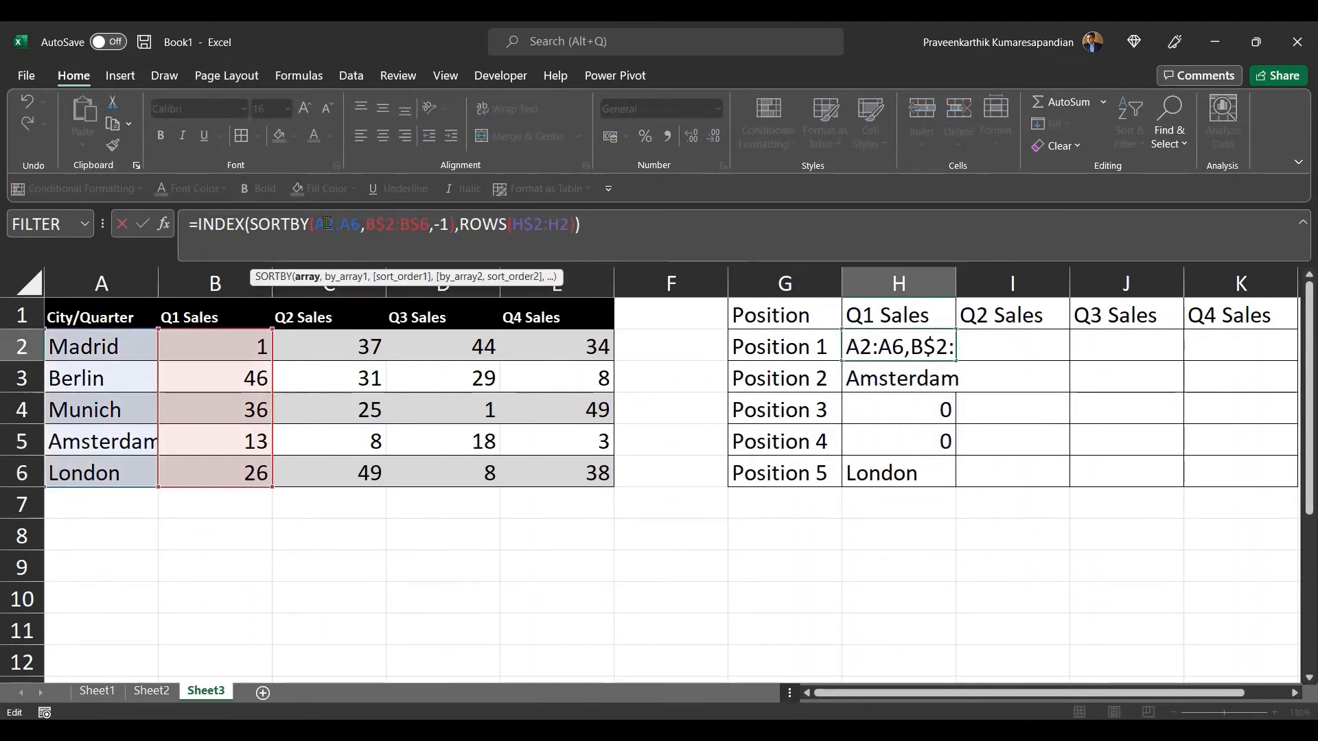
type("$2:A")
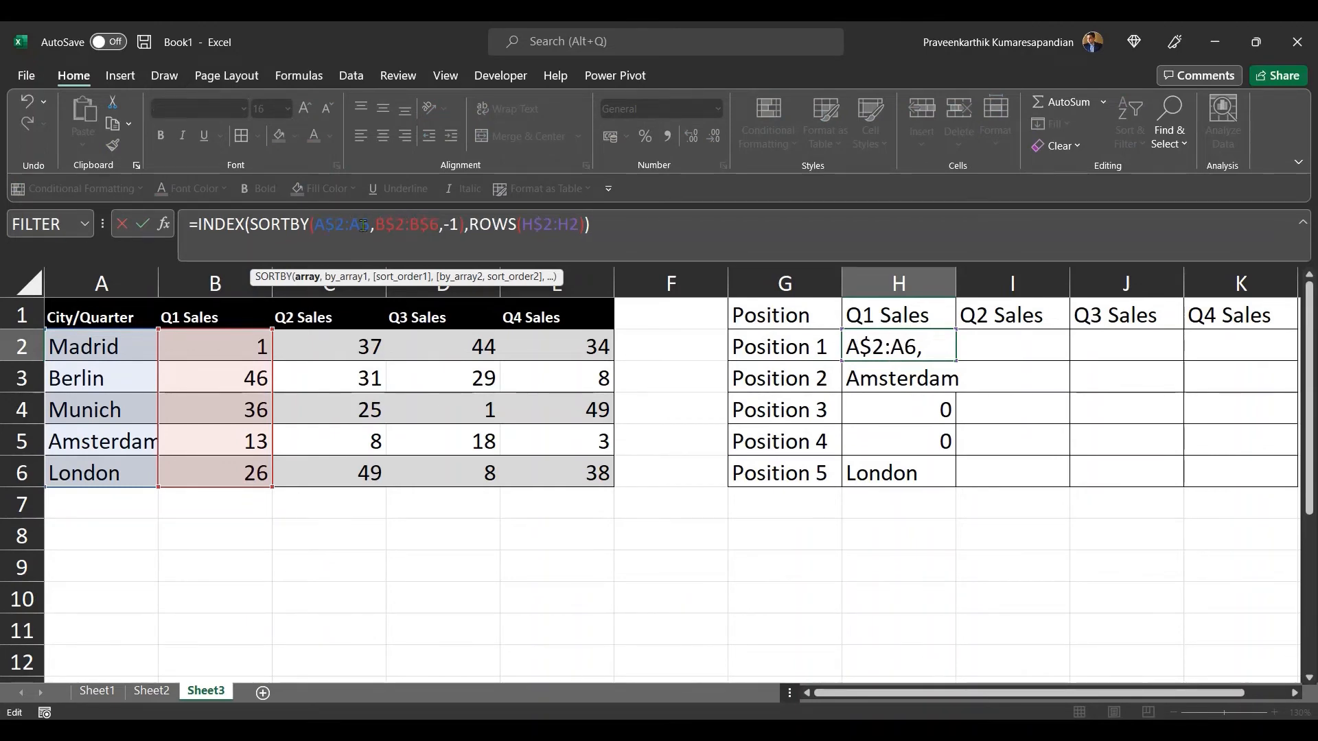
type("£")
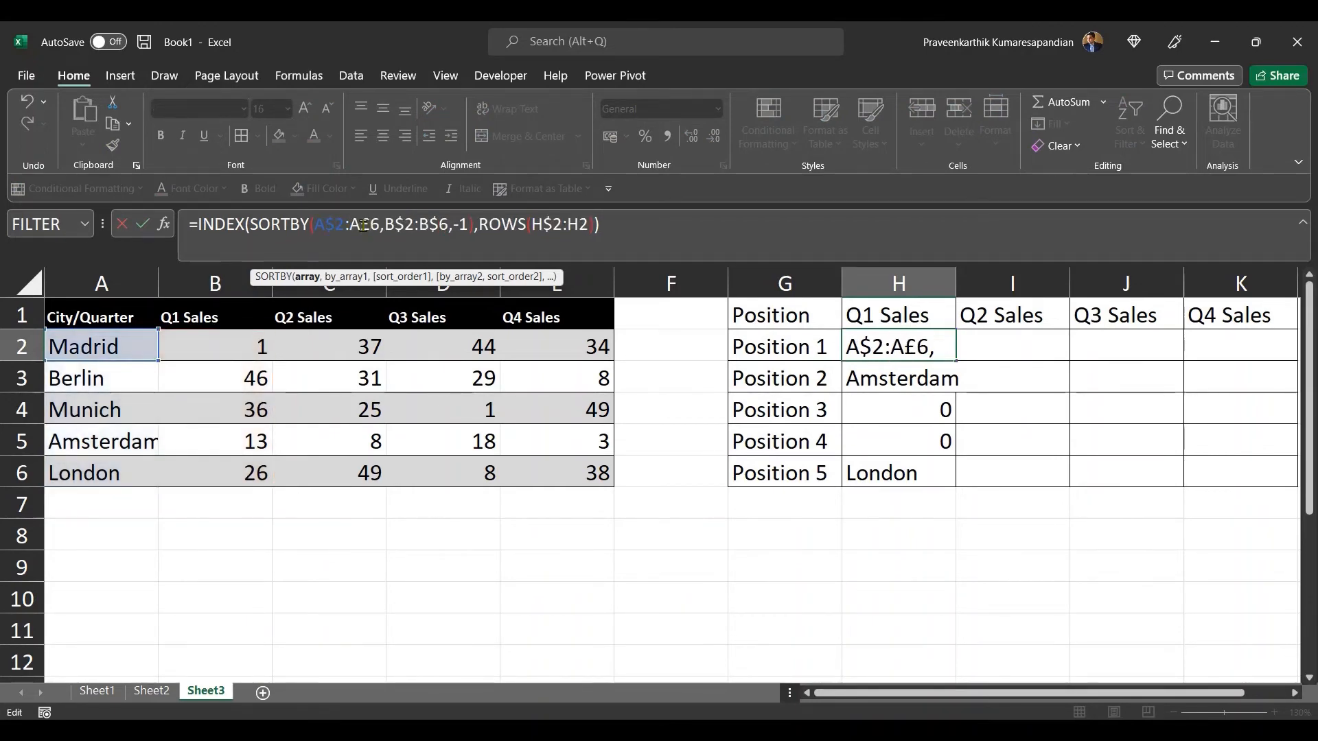
key("BackSpace")
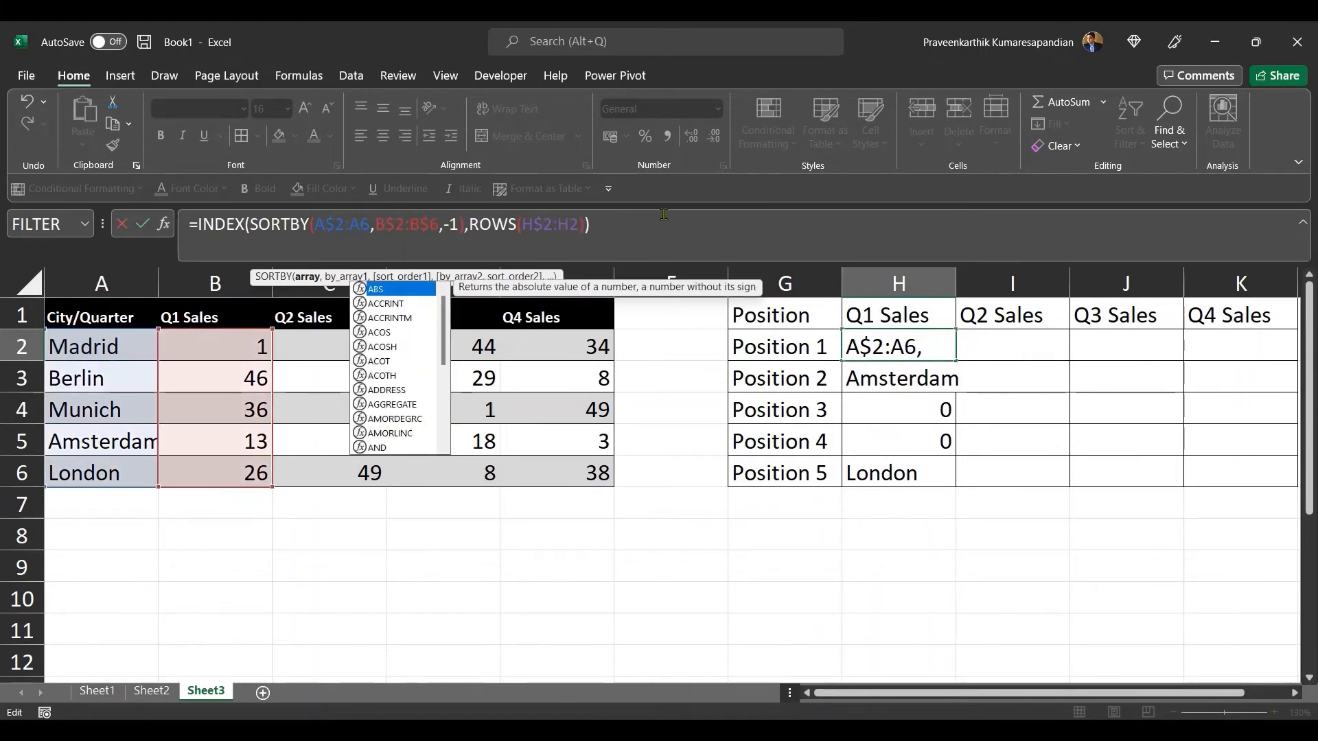
key("Escape")
key("Return")
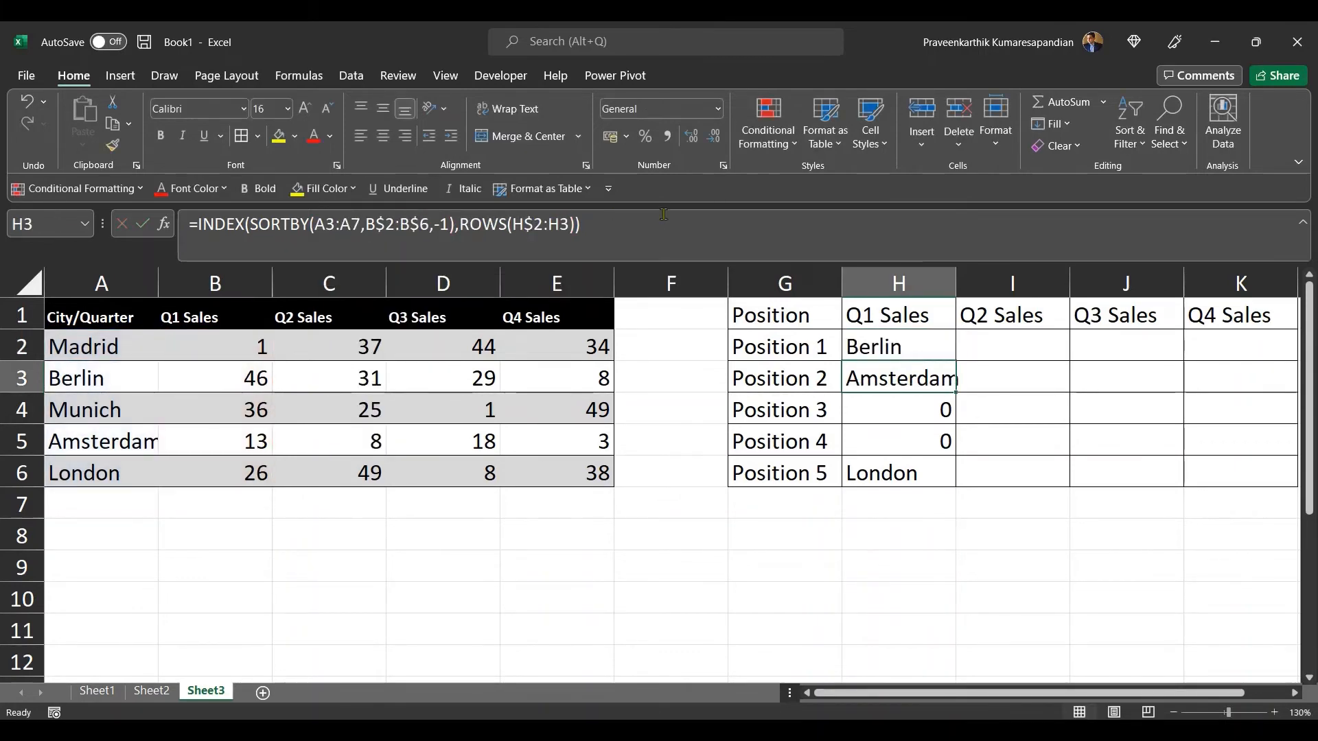
Step: Fill the corrected H2 formula down through H6 and compare the ranked cities with the Q1 sales values
left_click(928, 345)
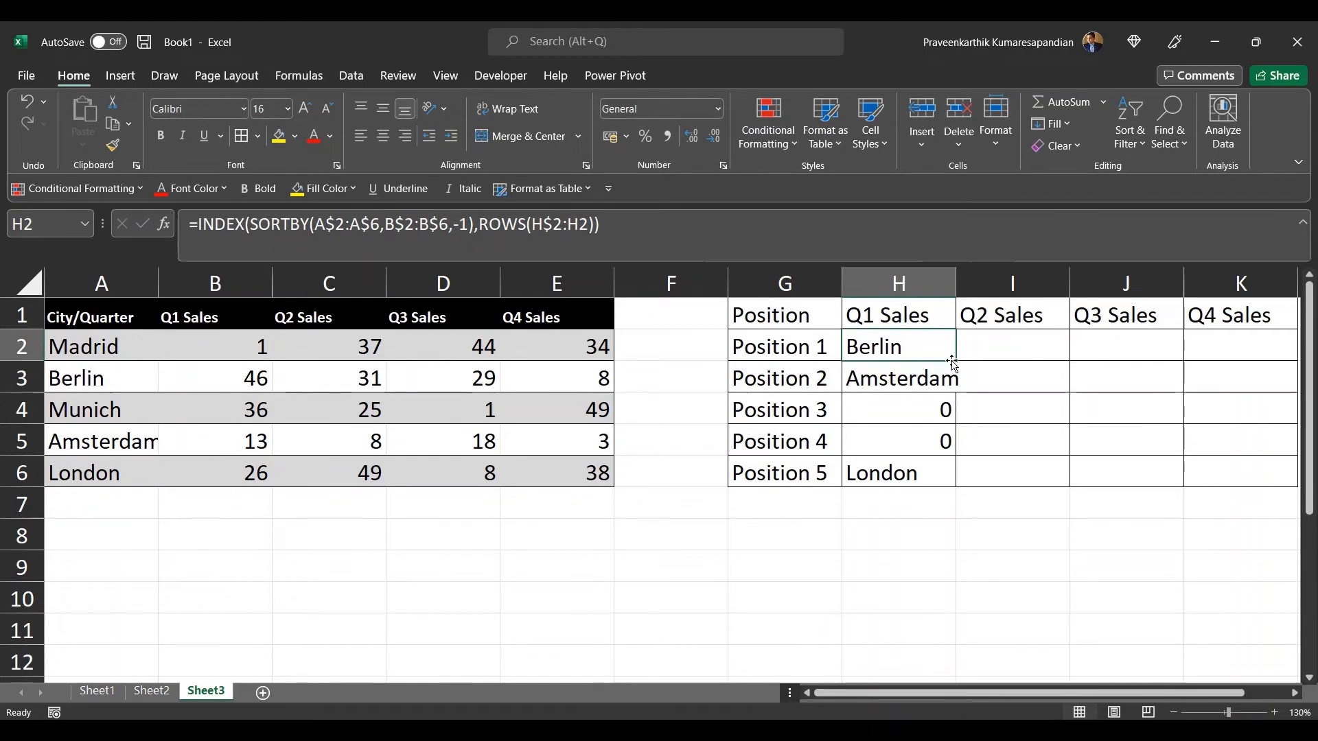
double_click(954, 361)
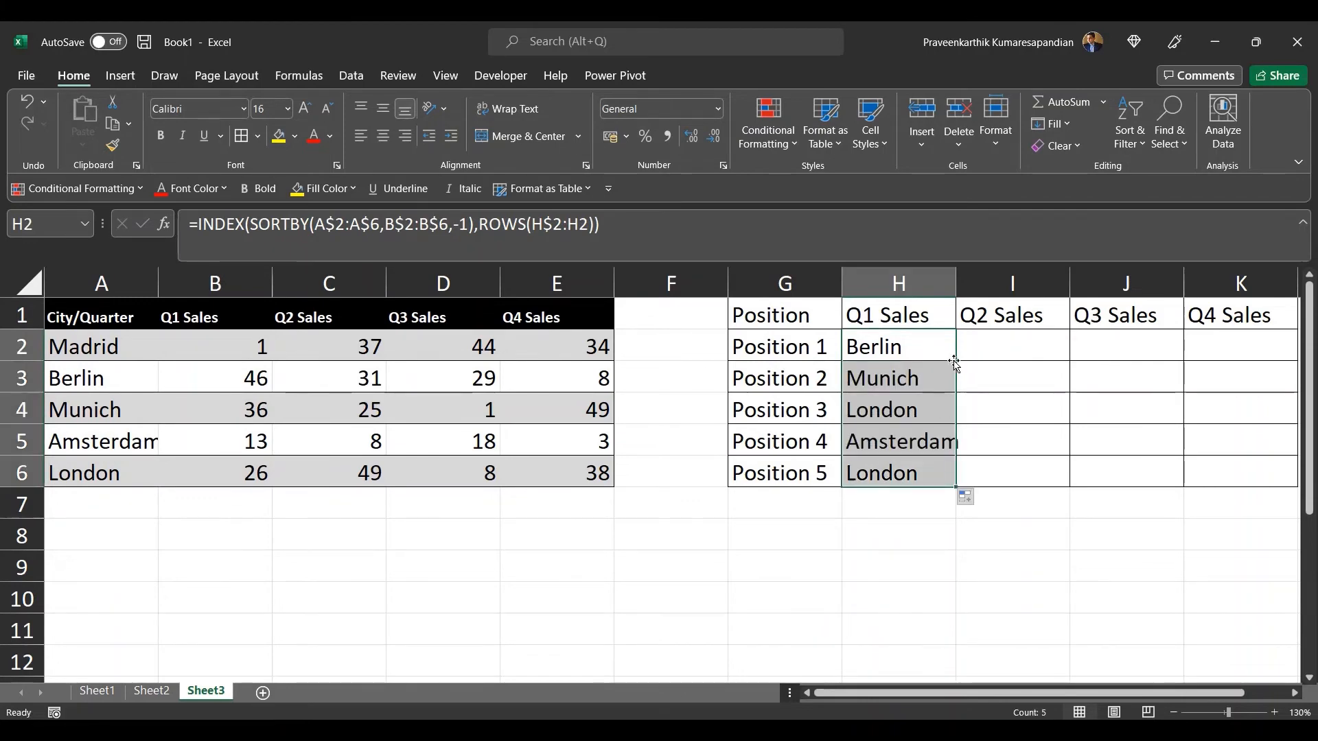
left_click(915, 351)
key("Down")
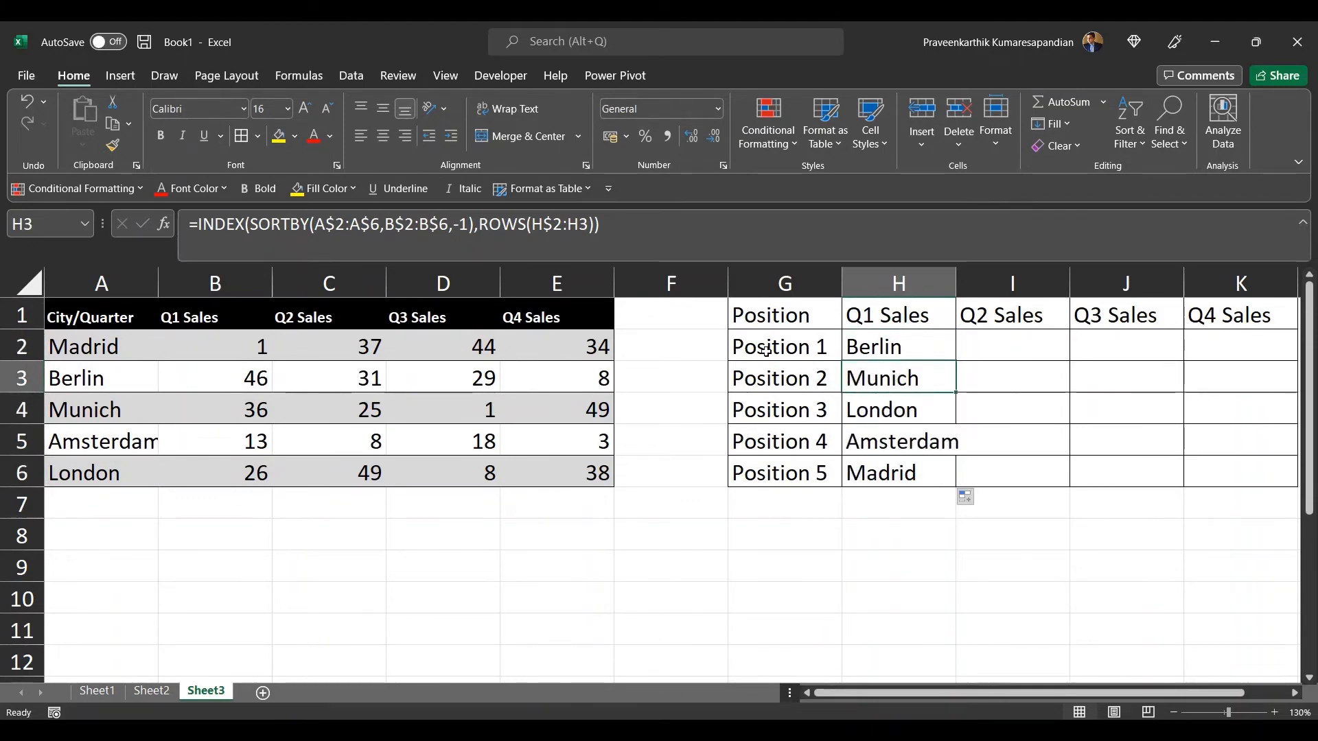
left_click(228, 379)
left_click(210, 416)
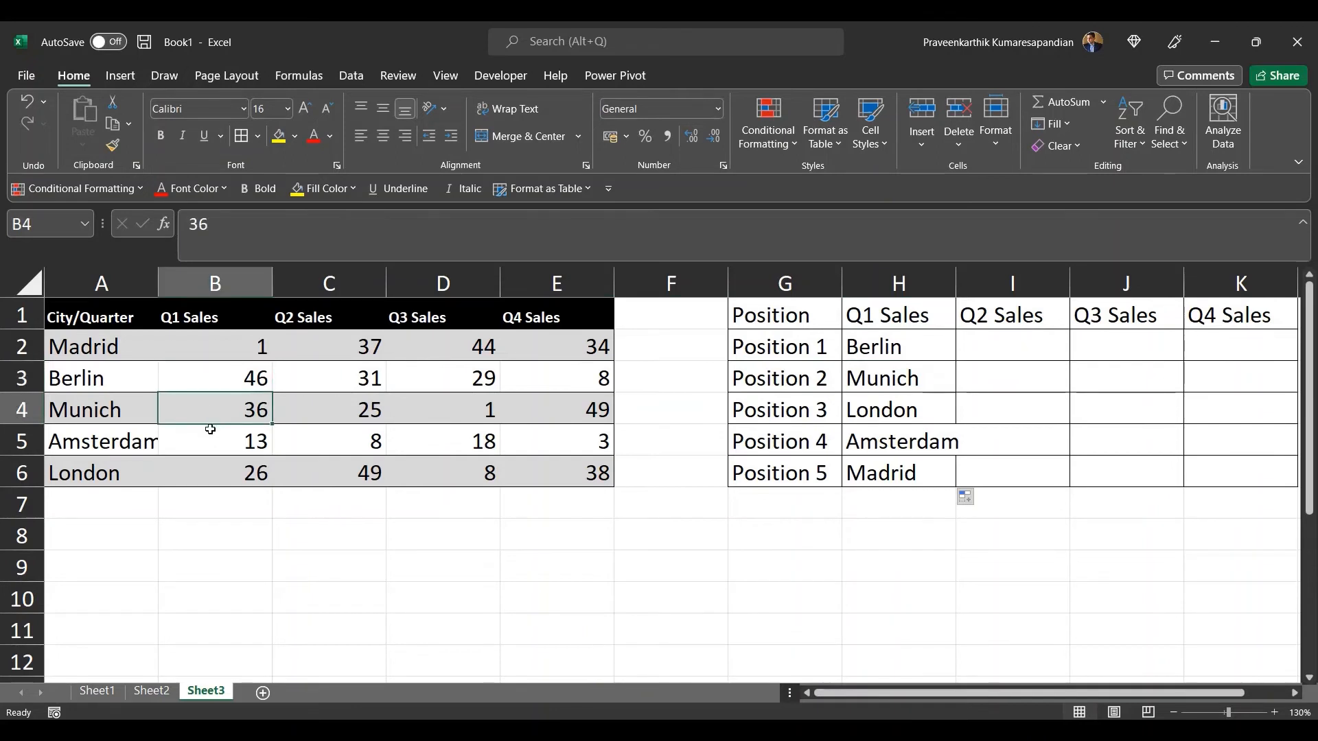
Step: Fill the H2 ranking formula across the row through K2
left_click(218, 469)
left_click(229, 437)
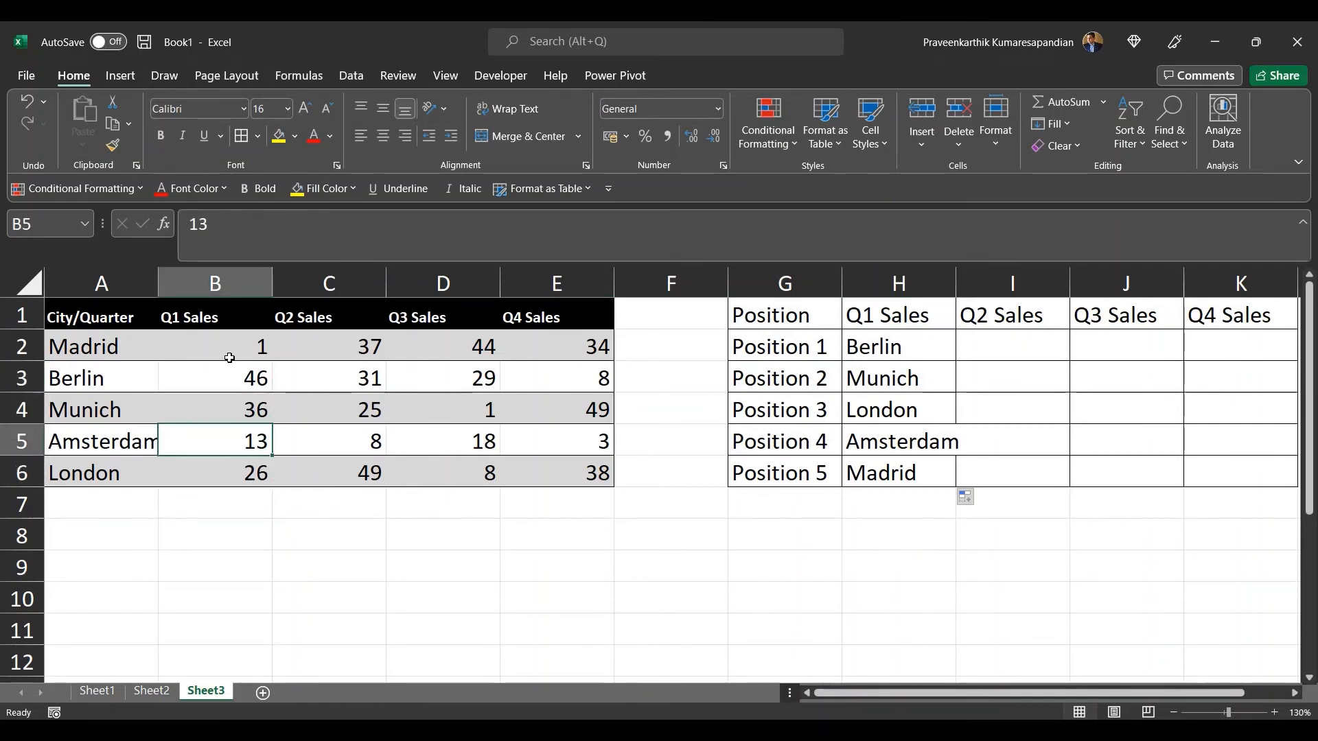
left_click(230, 353)
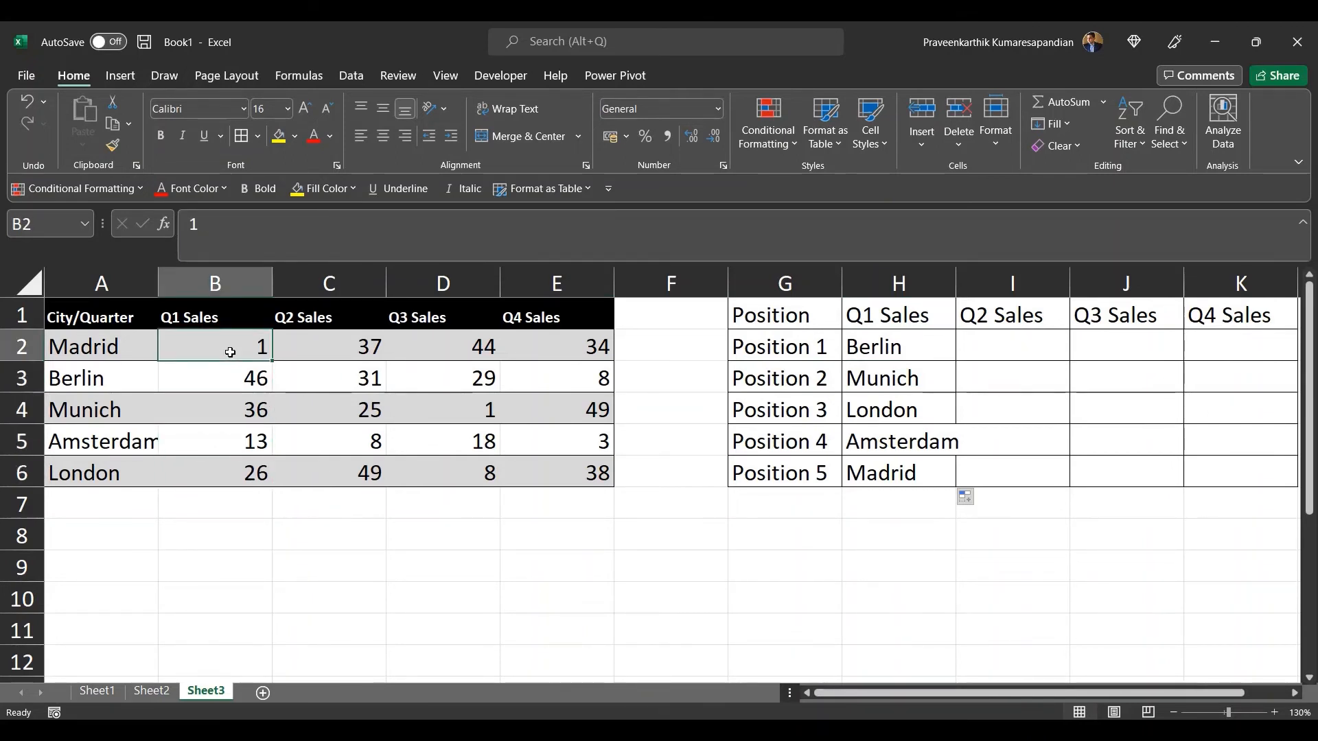
left_click(899, 341)
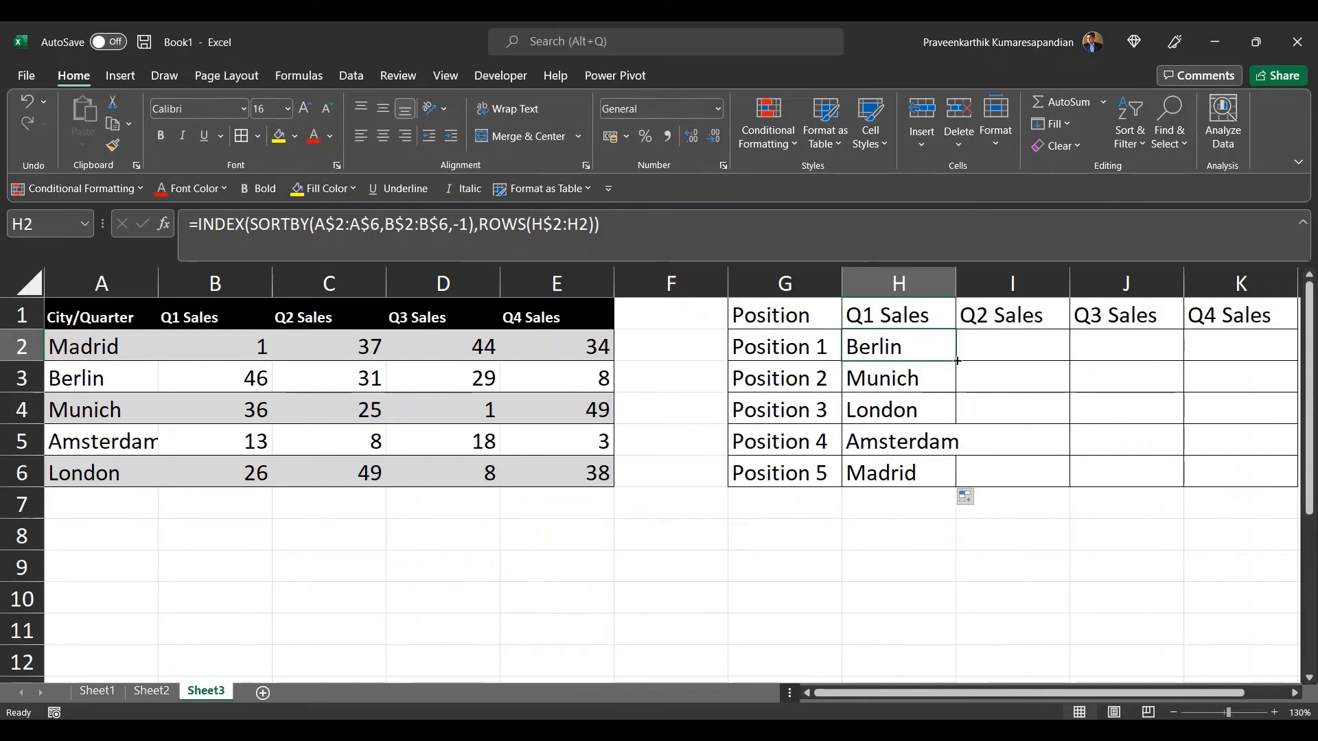
left_click_drag(957, 361, 1248, 370)
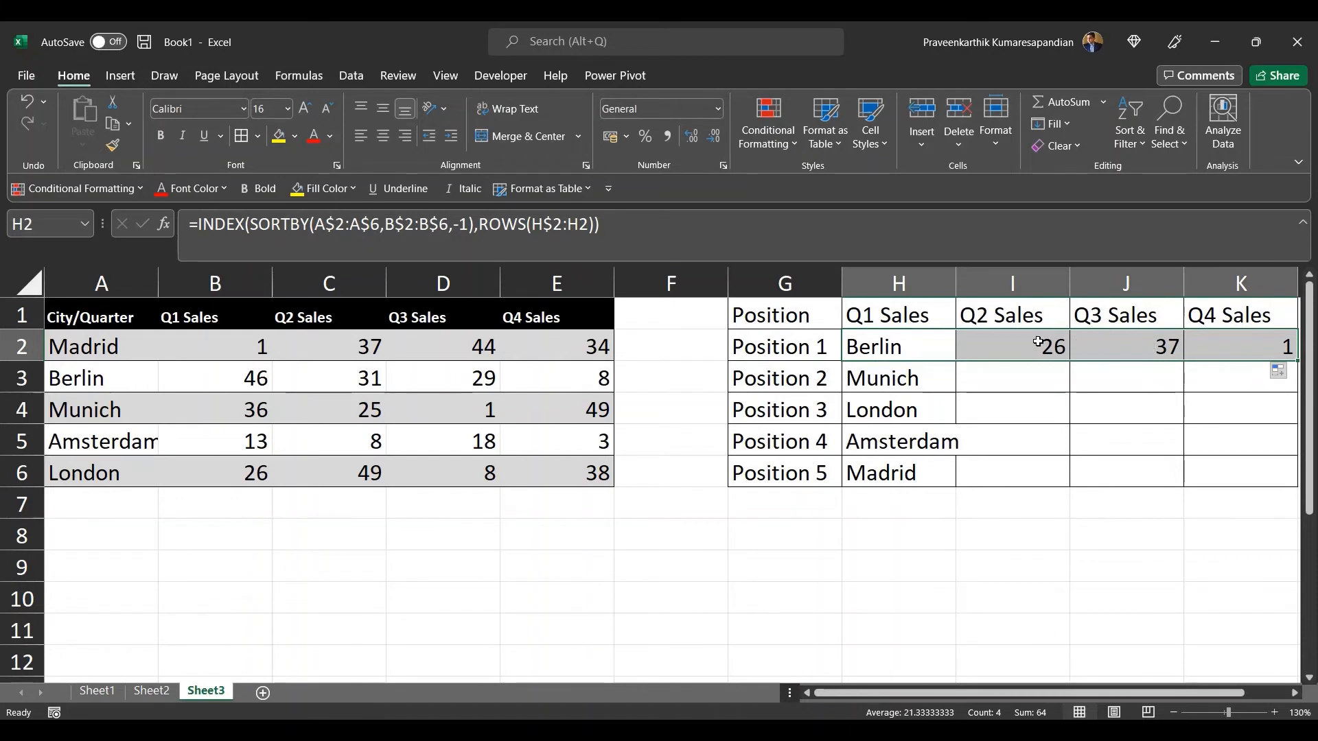
Step: Examine the SORTBY ranges in the I2, J2 and K2 formulas and the sales columns they refer to
left_click(1039, 342)
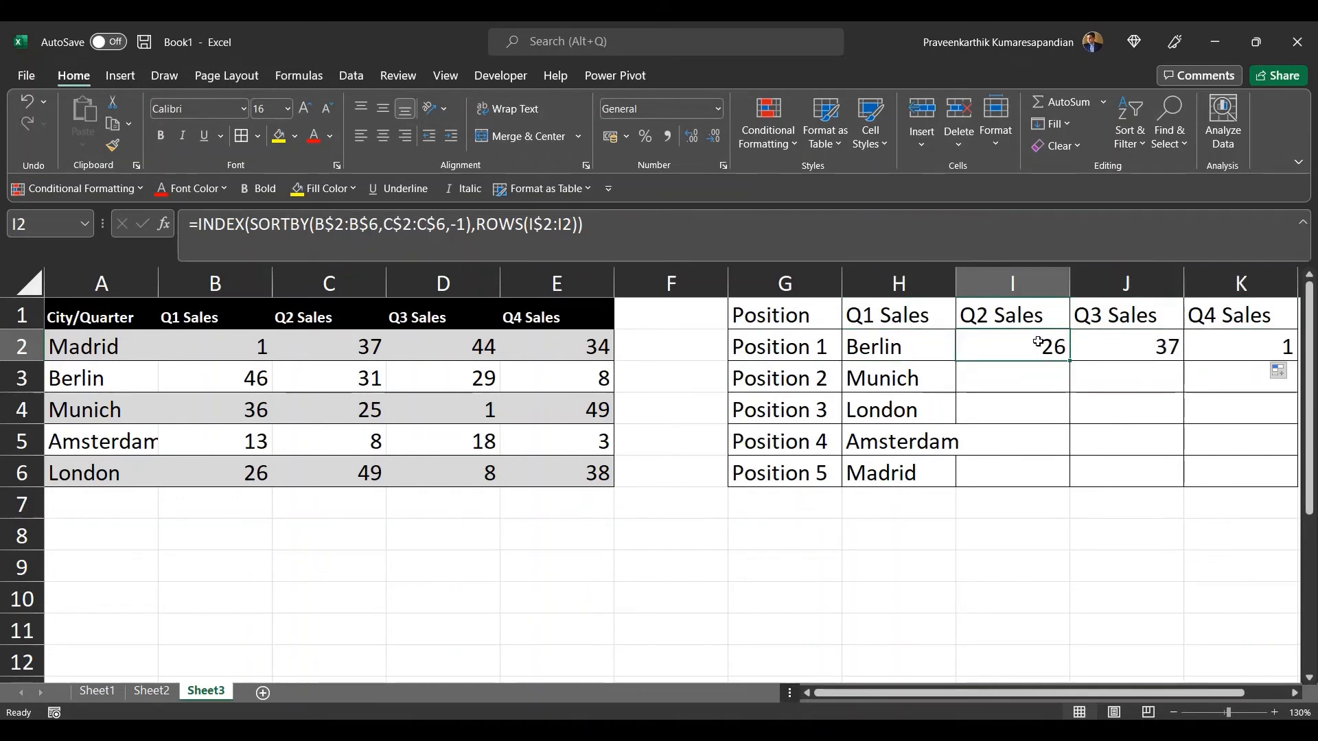
key("Right")
key("Right")
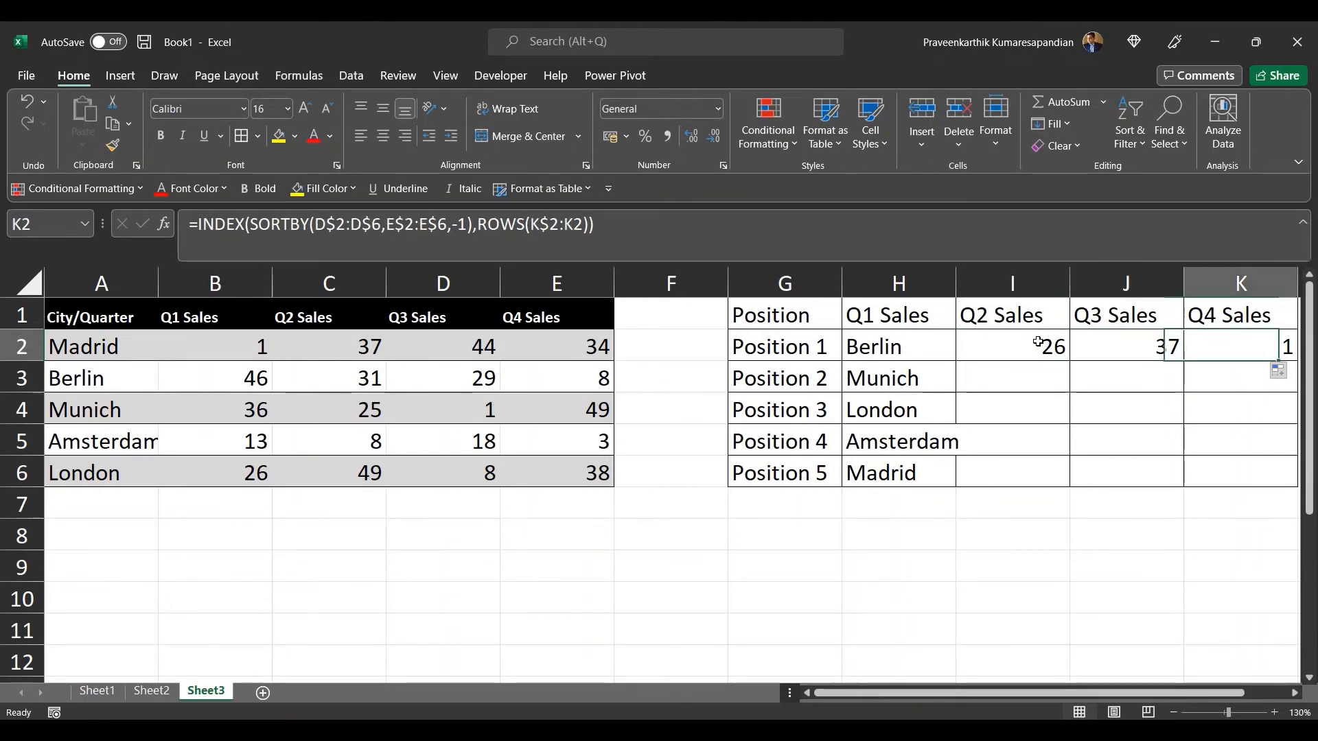
left_click(1039, 342)
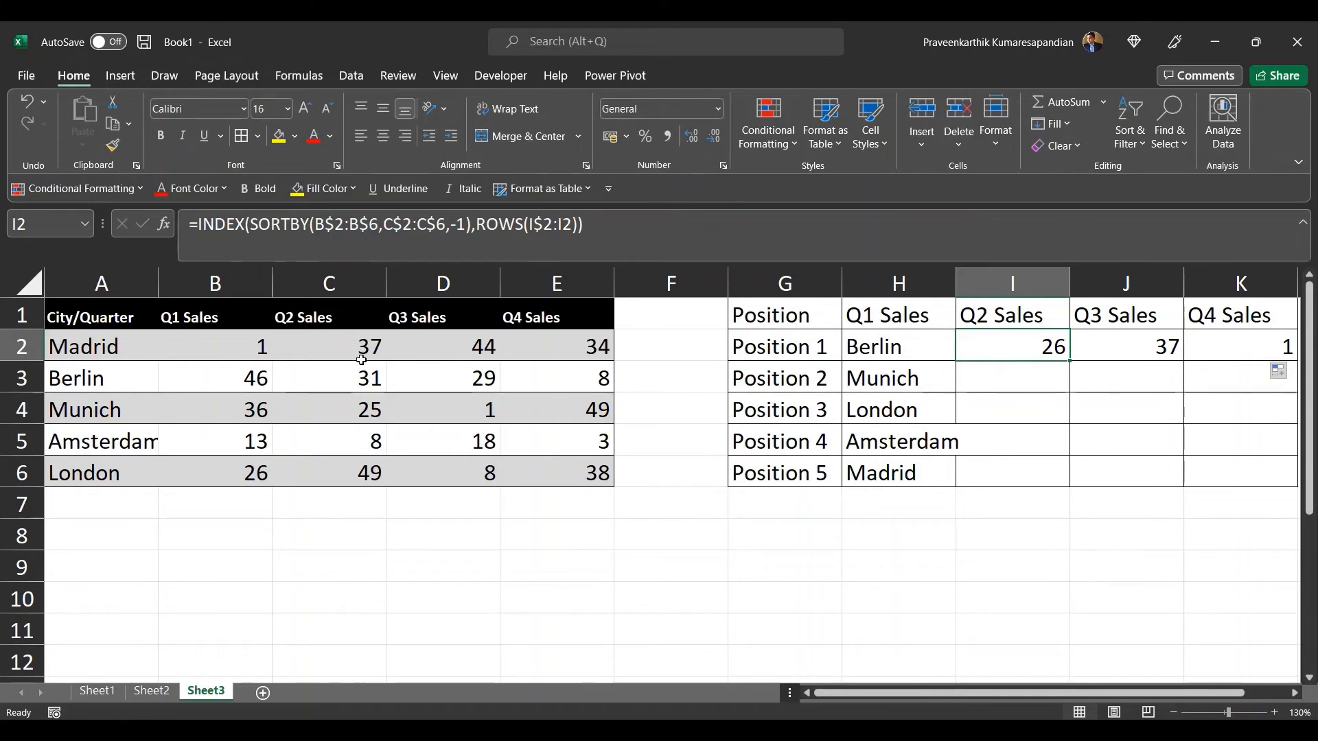
left_click(355, 481)
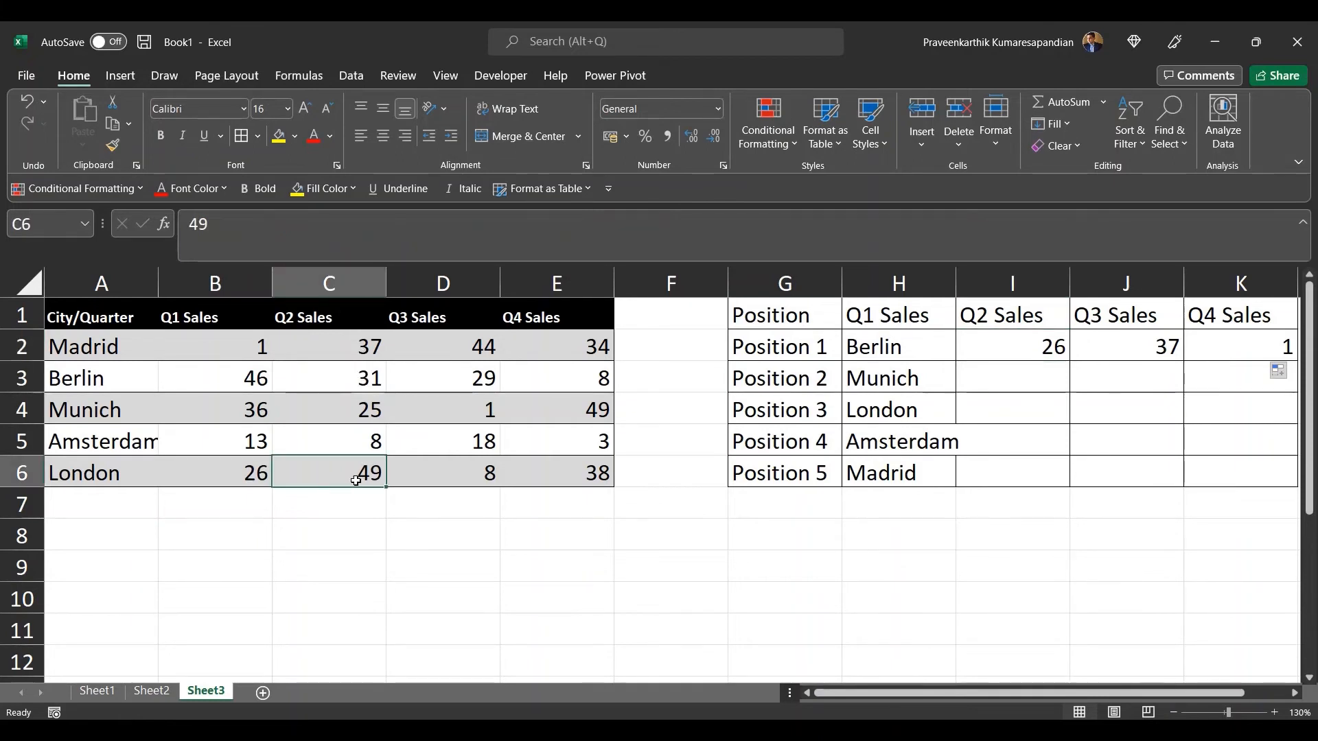
left_click(1020, 354)
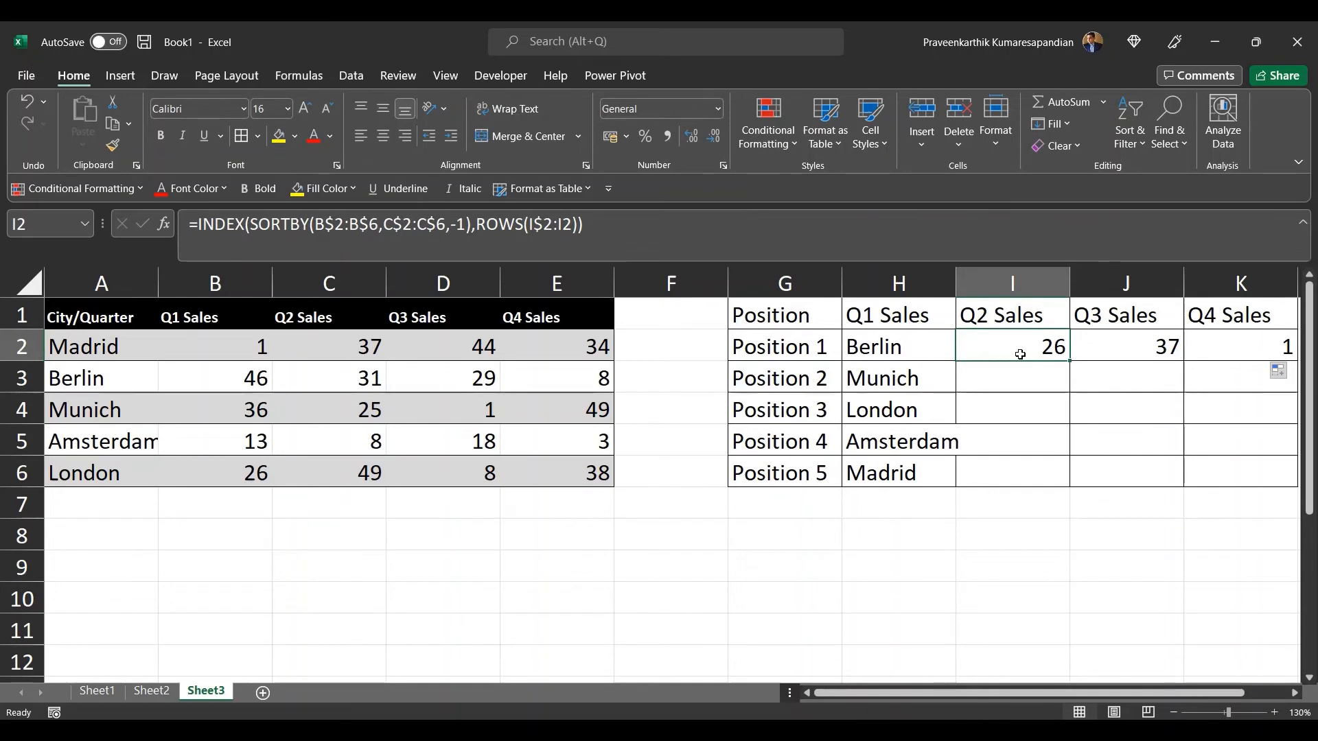
left_click(1153, 346)
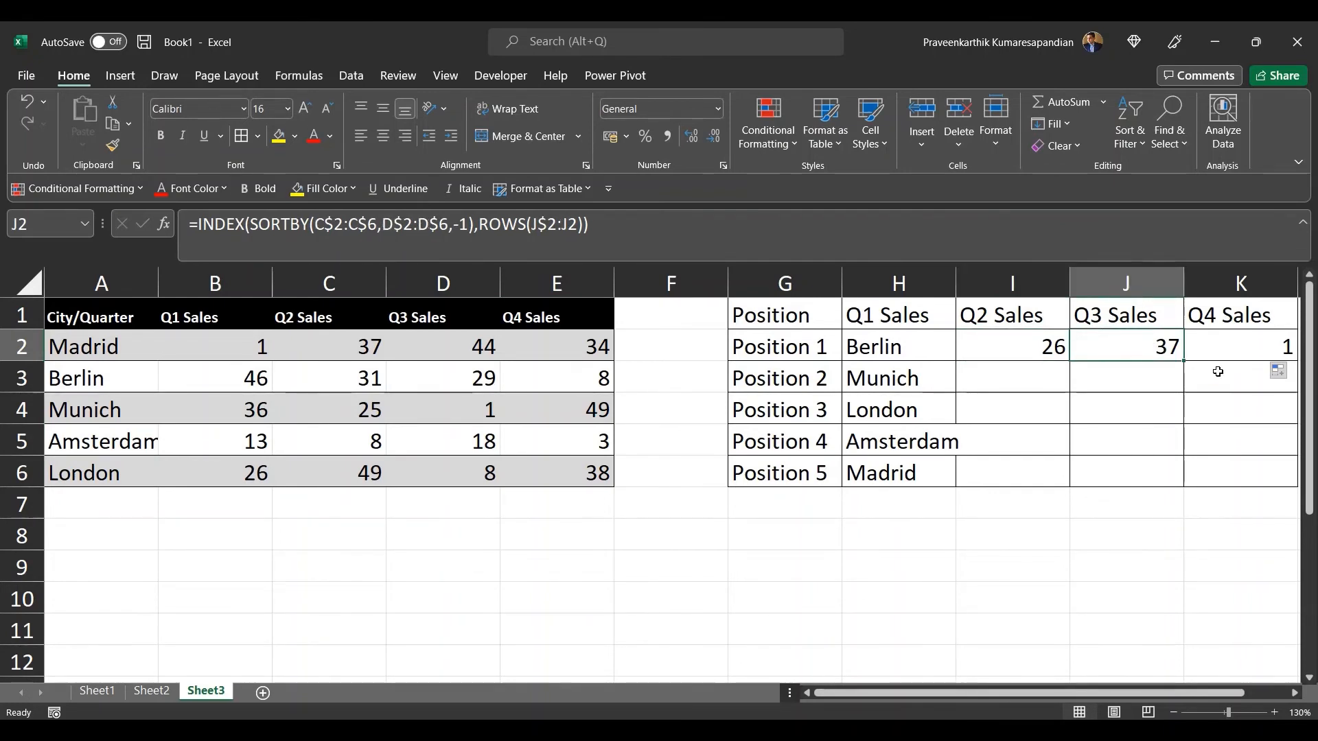
left_click(1003, 338)
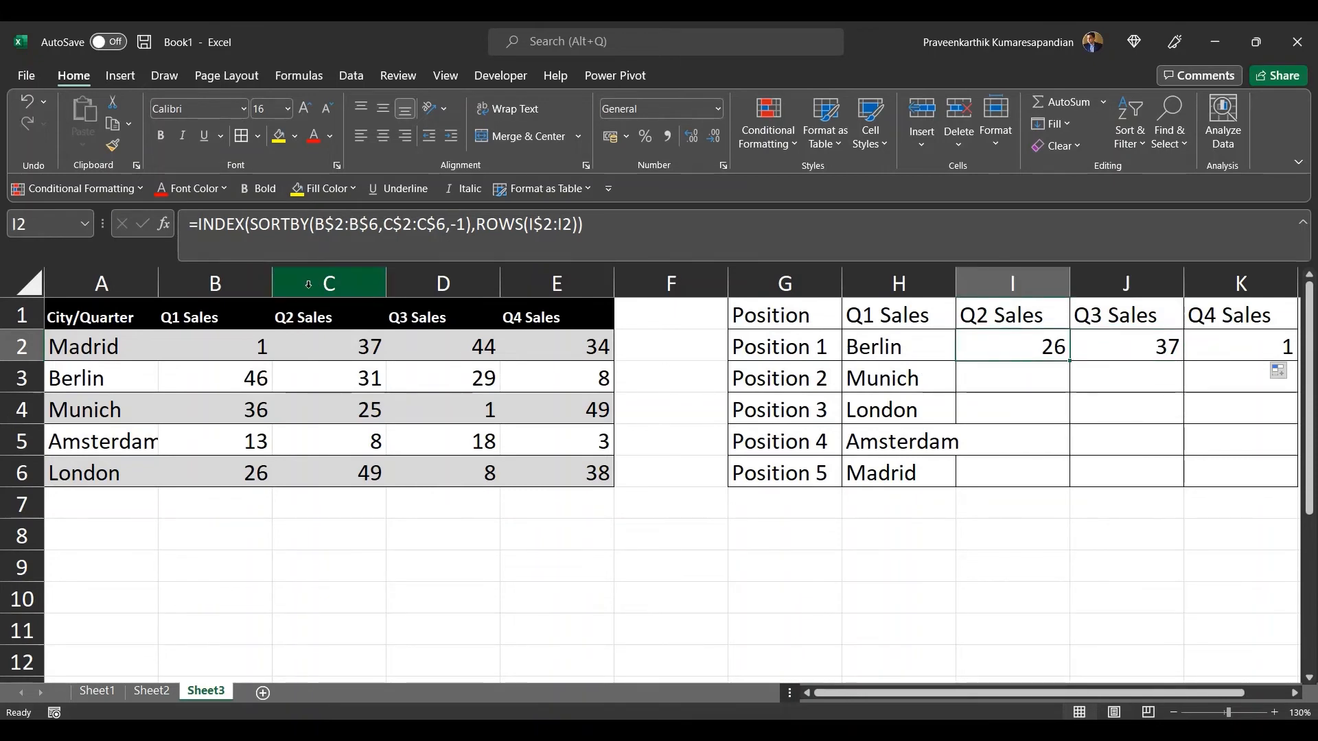
left_click_drag(235, 340, 333, 472)
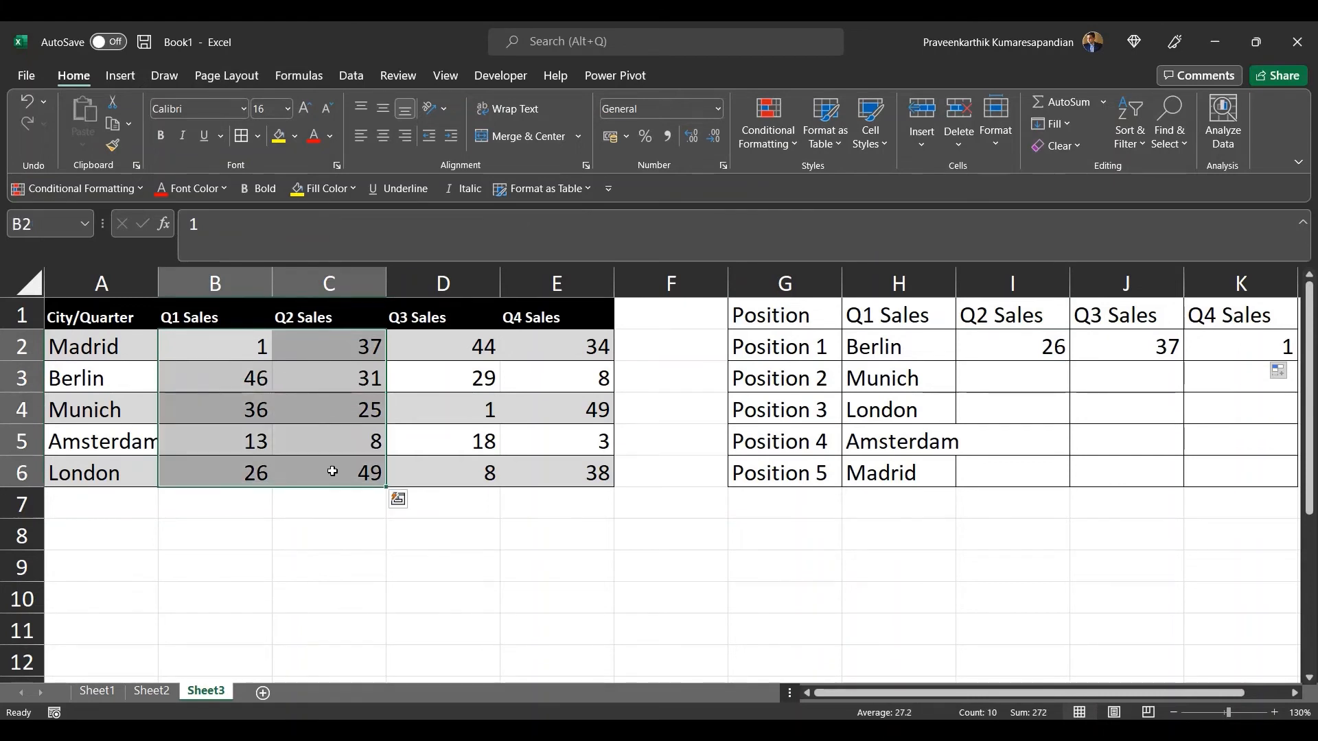
left_click(230, 470)
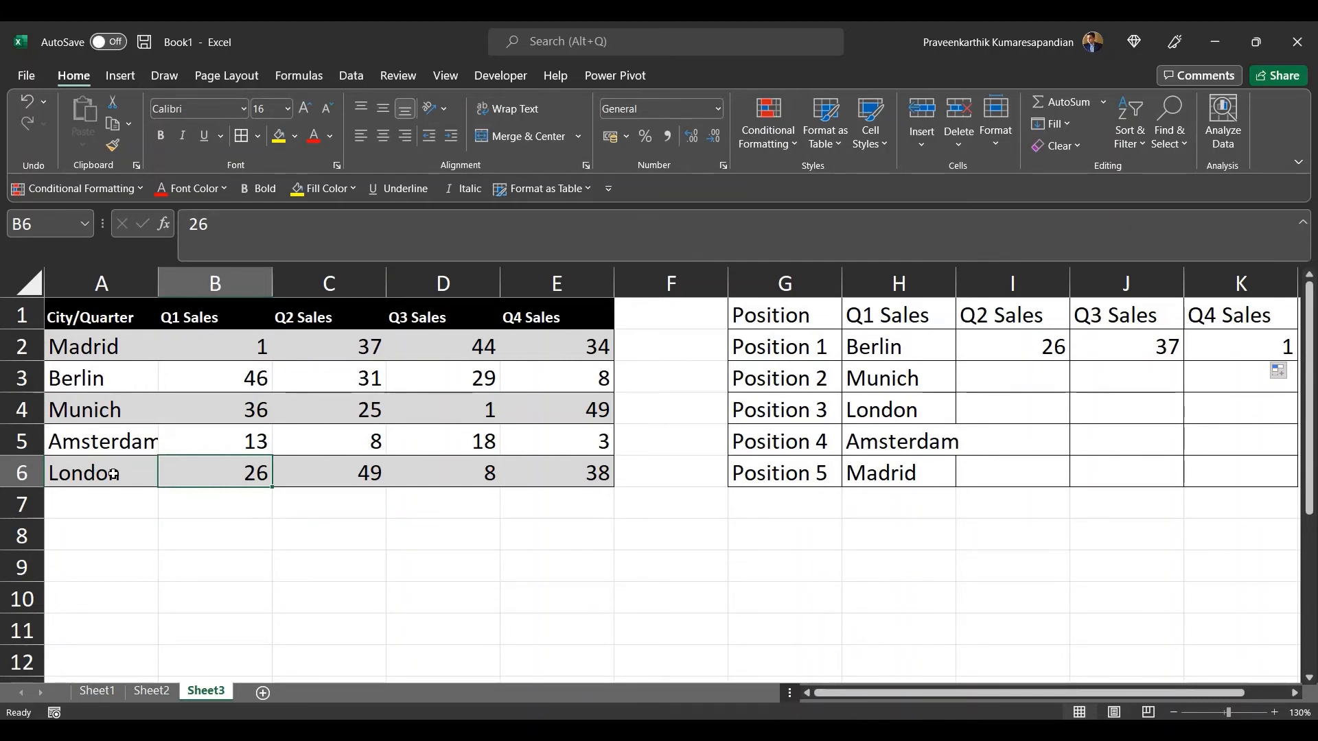
Step: Fill I2's formula down through I6 and compare the results with the Q1 and Q2 sales values
left_click(1023, 352)
double_click(1069, 360)
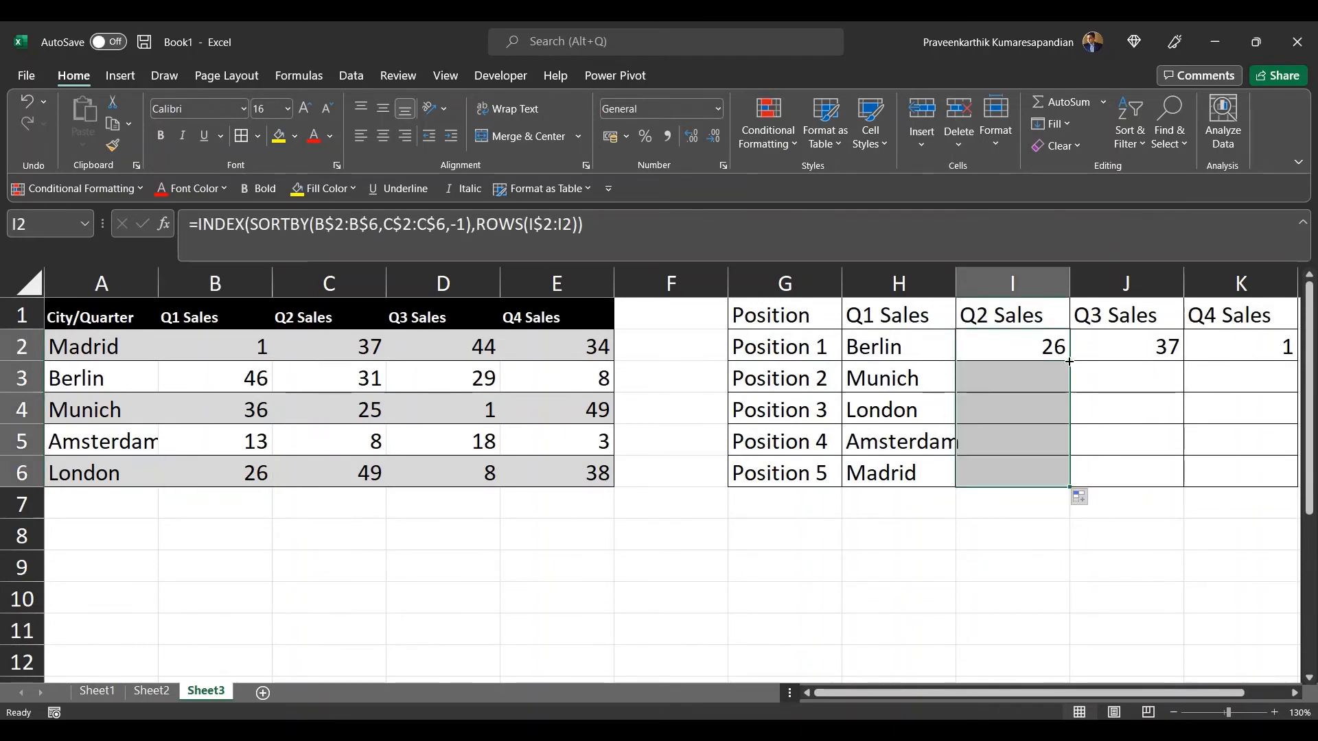
left_click(1002, 378)
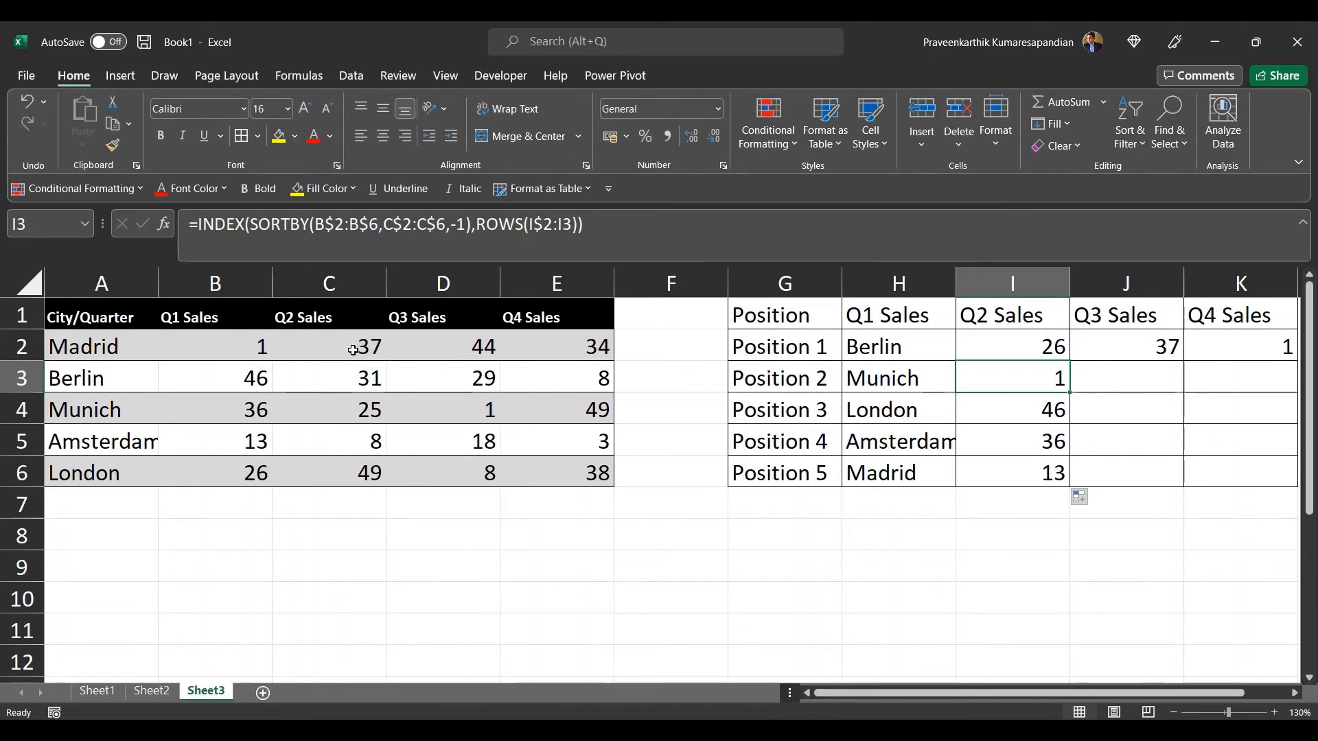
left_click(365, 483)
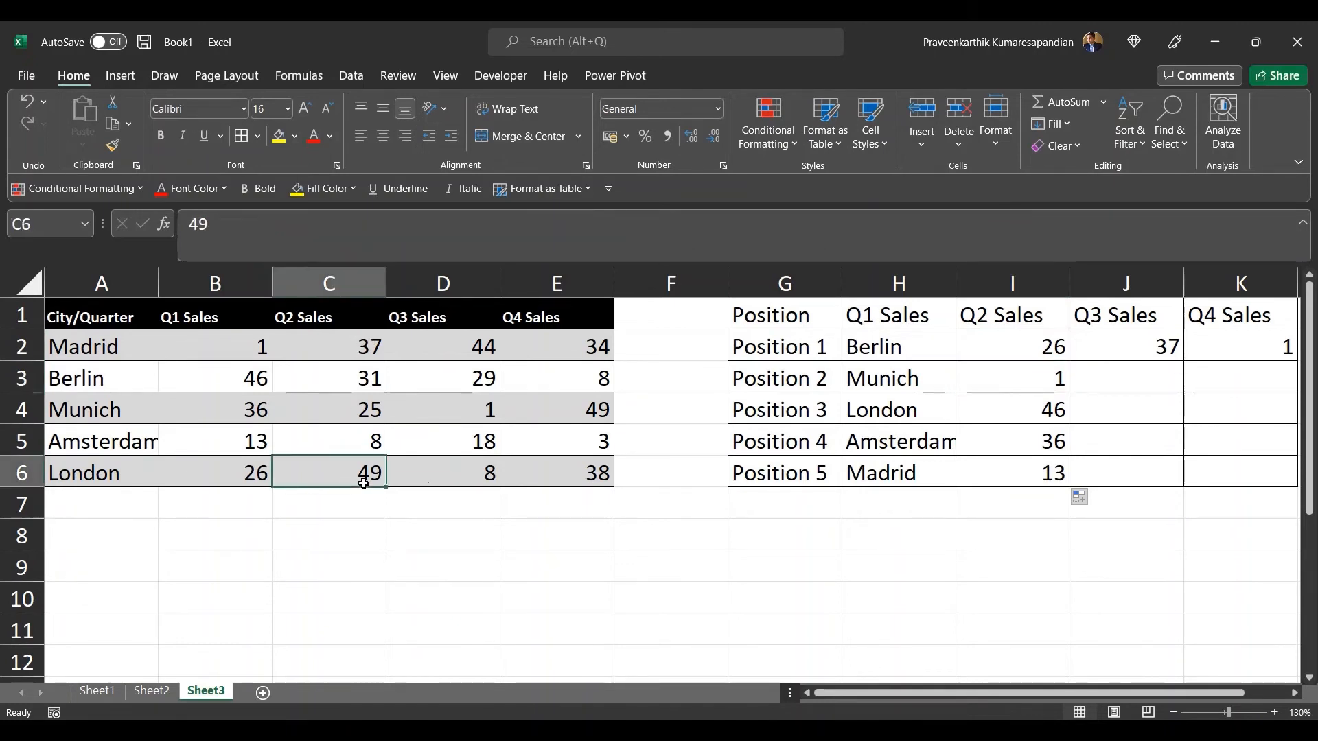
left_click(365, 345)
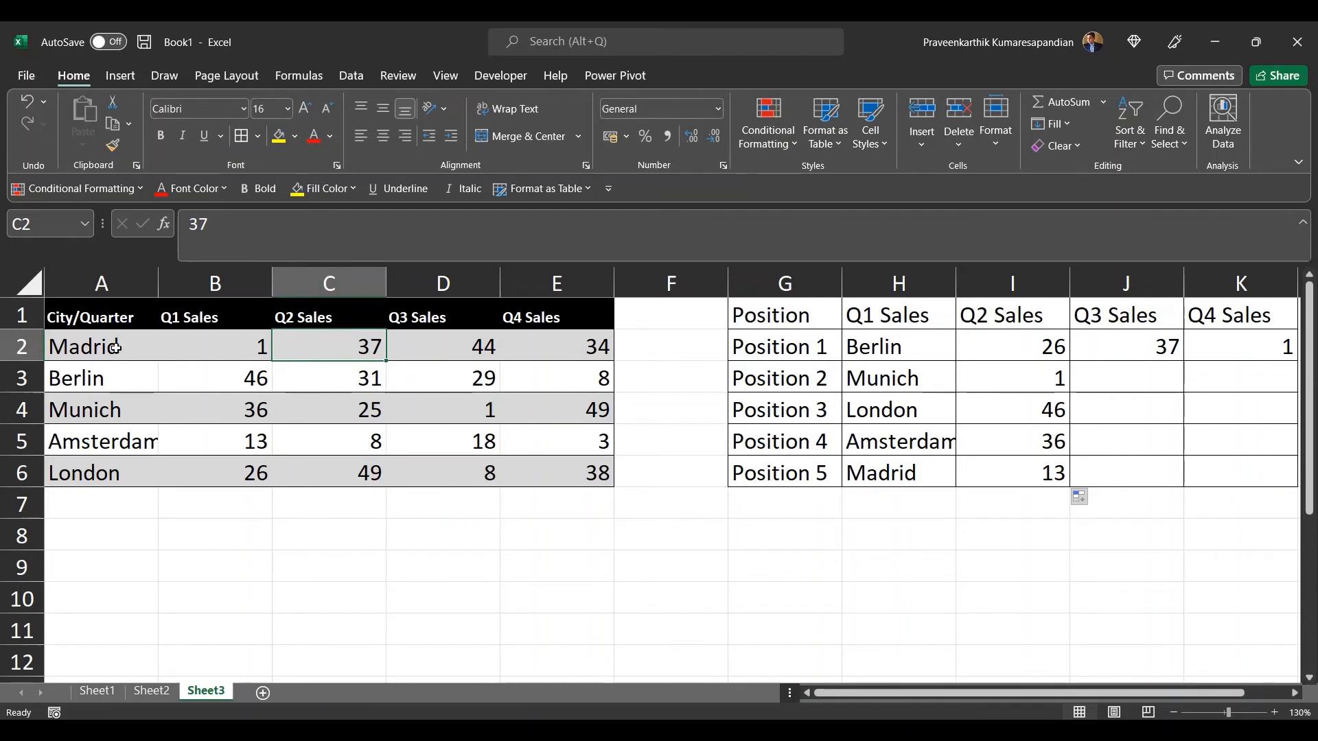
left_click(200, 353)
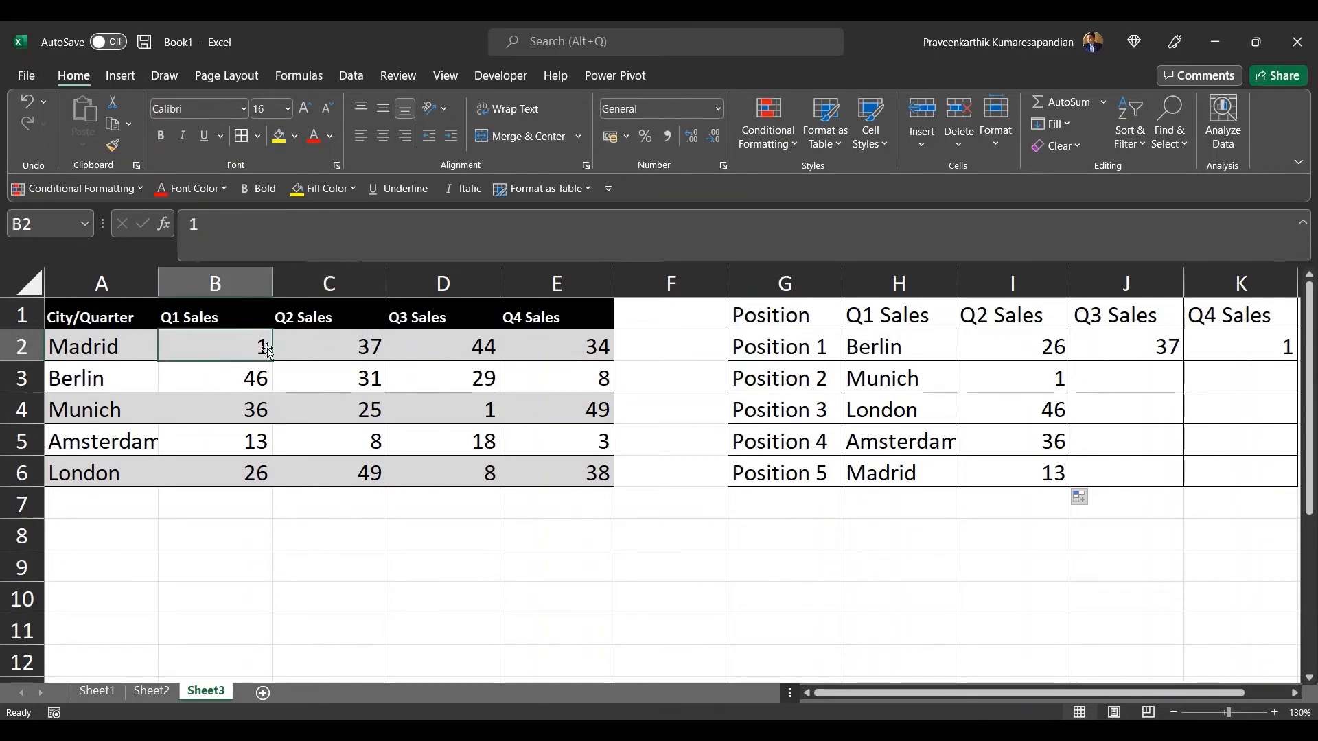
Step: Compare the H2 and I2 formulas, opening I2's formula to view its highlighted ranges
left_click(1029, 348)
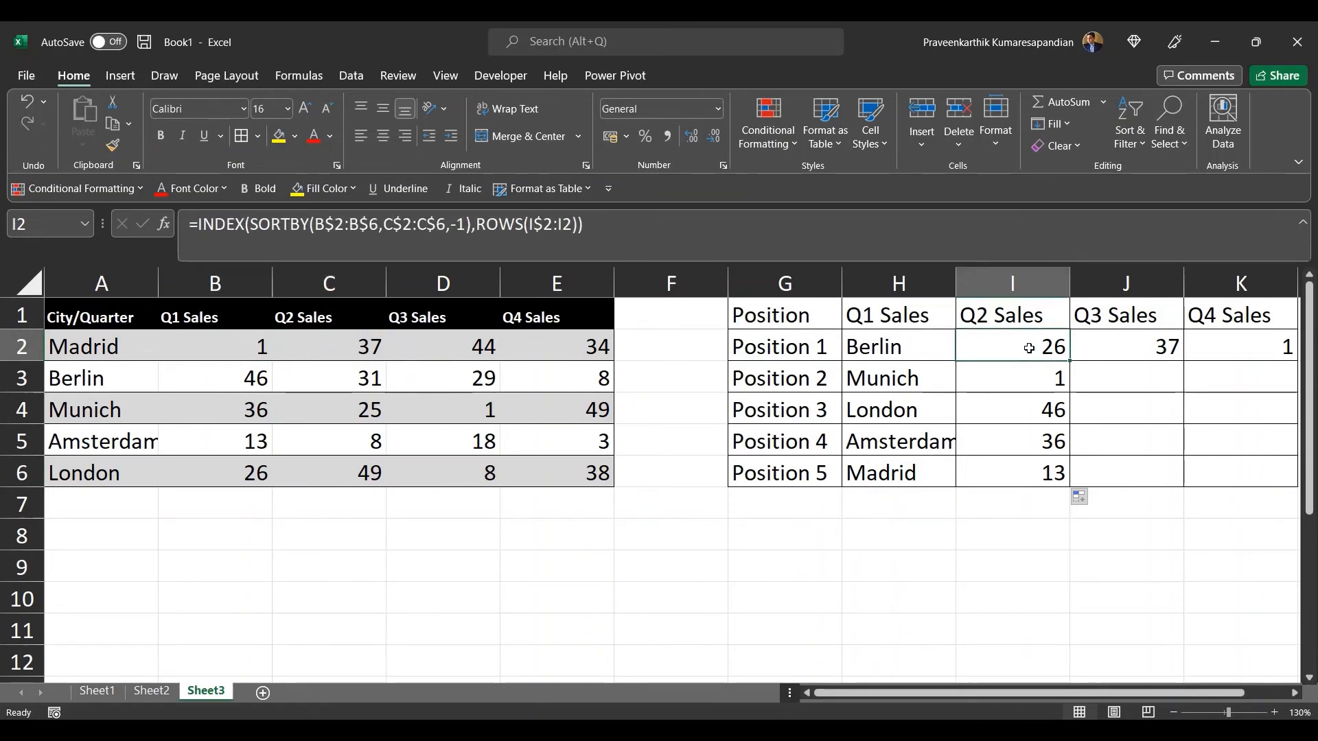
left_click(885, 346)
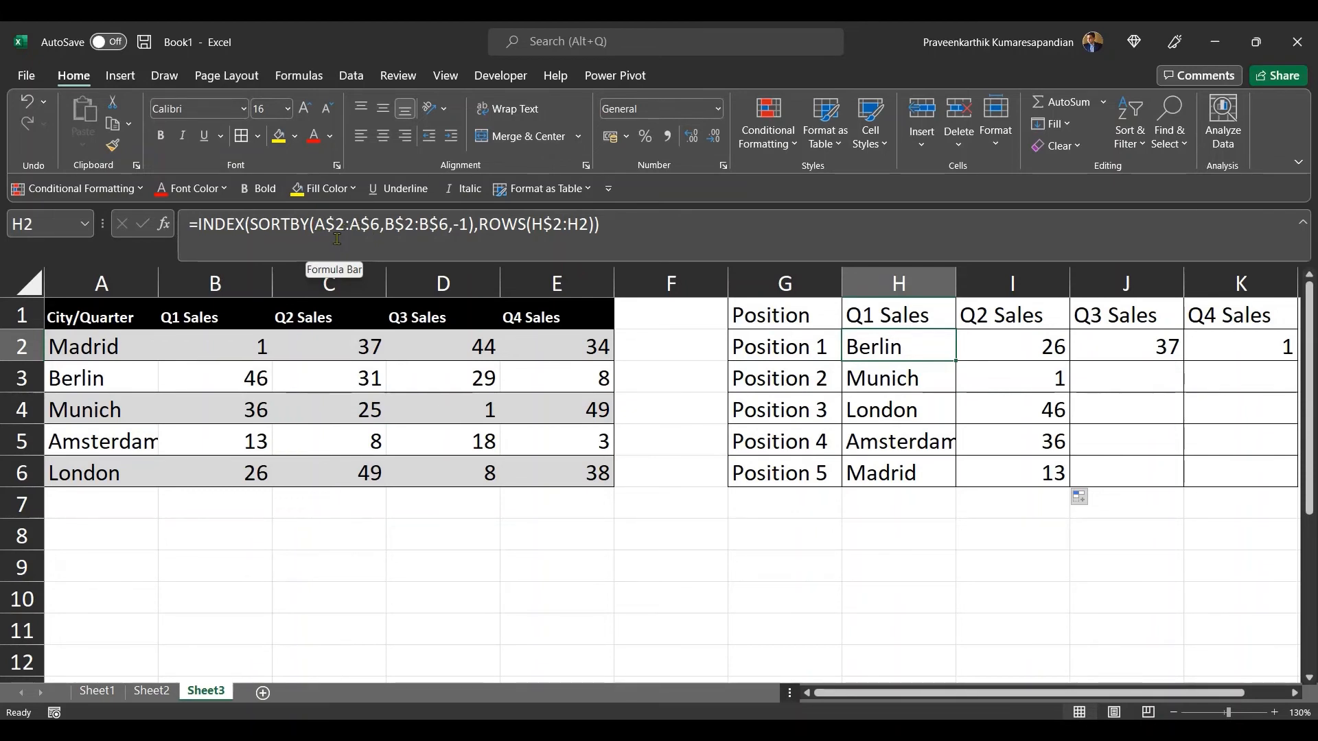
left_click(1001, 358)
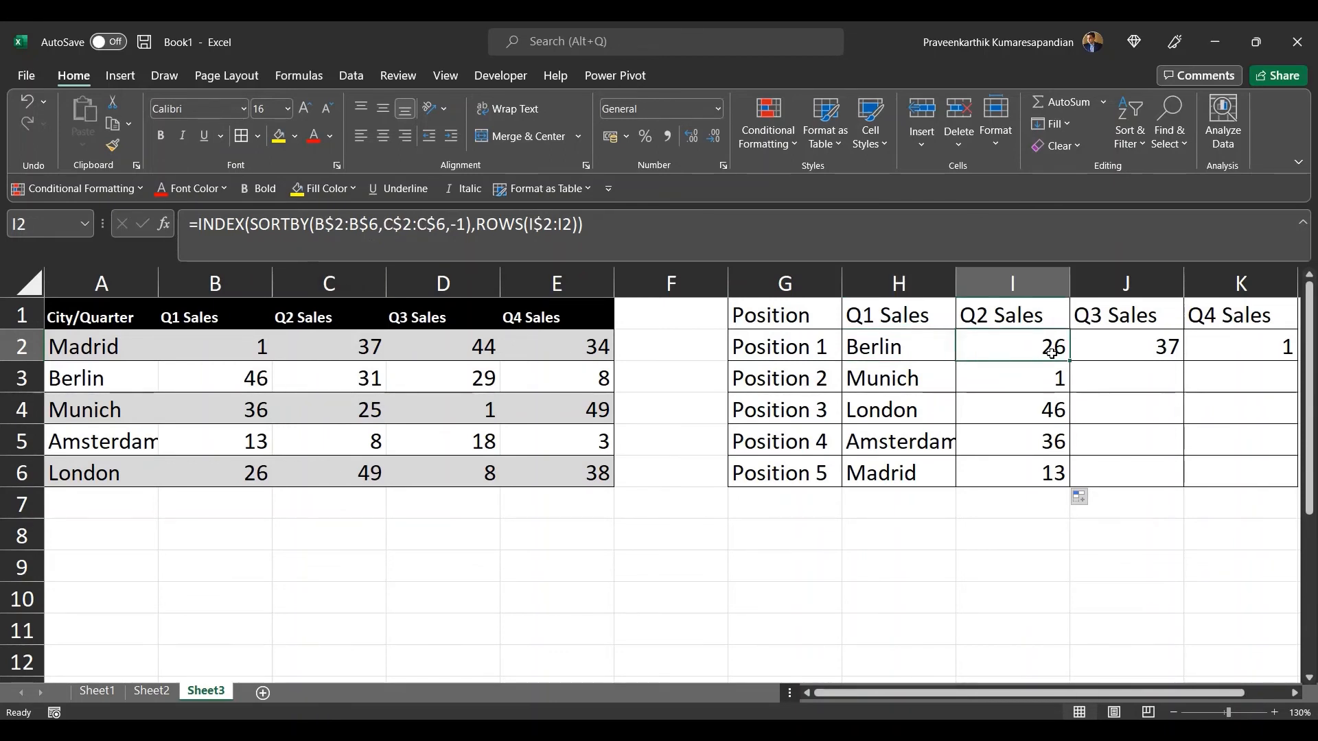
left_click(313, 224)
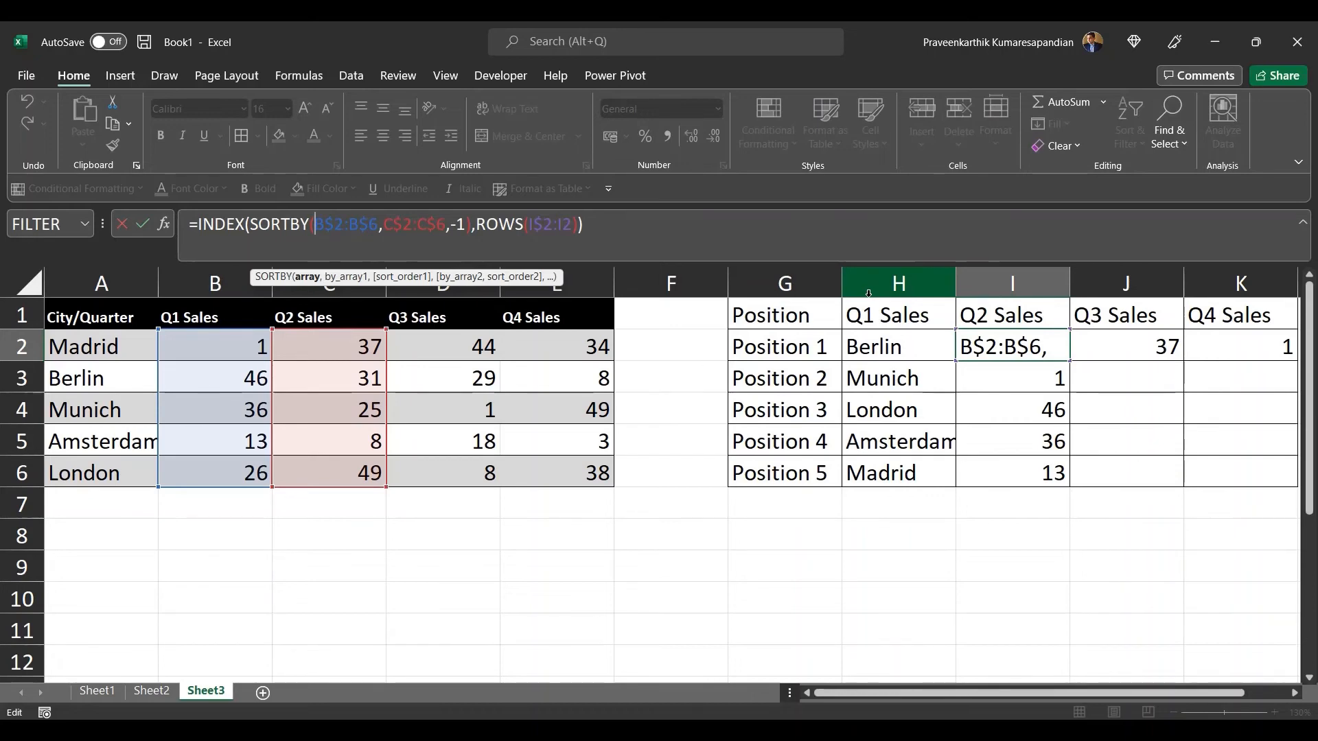
key("Return")
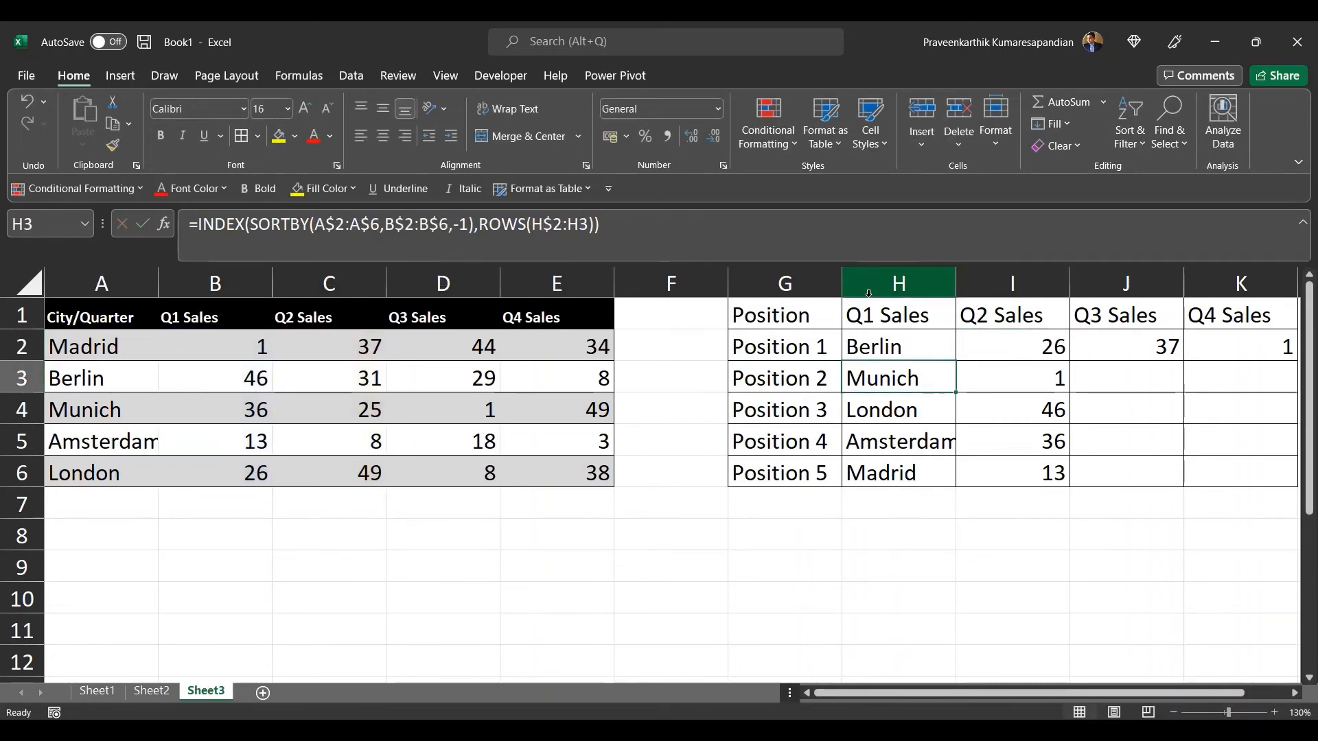
Step: Anchor the column of the city range in H2's formula so it reads SORTBY($A$2:$A$6,B$2:B$6,-1)
left_click(885, 344)
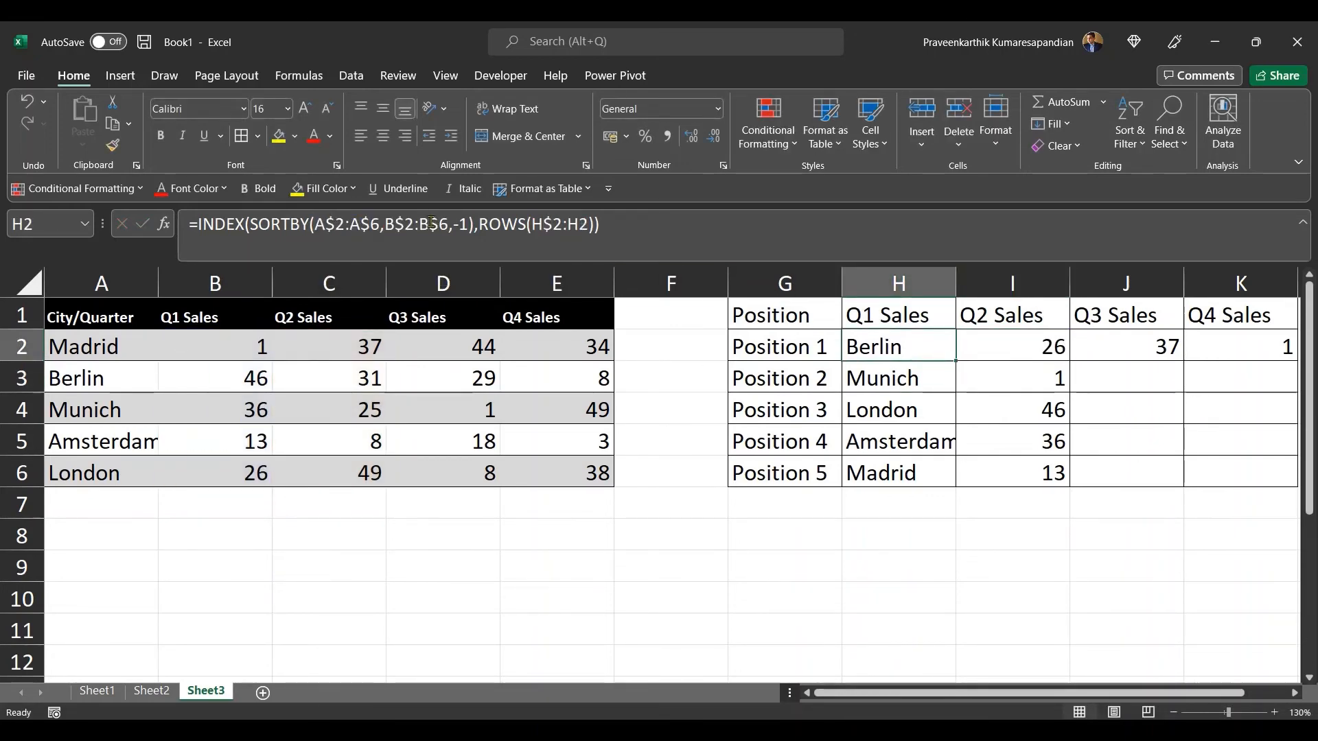
left_click(317, 226)
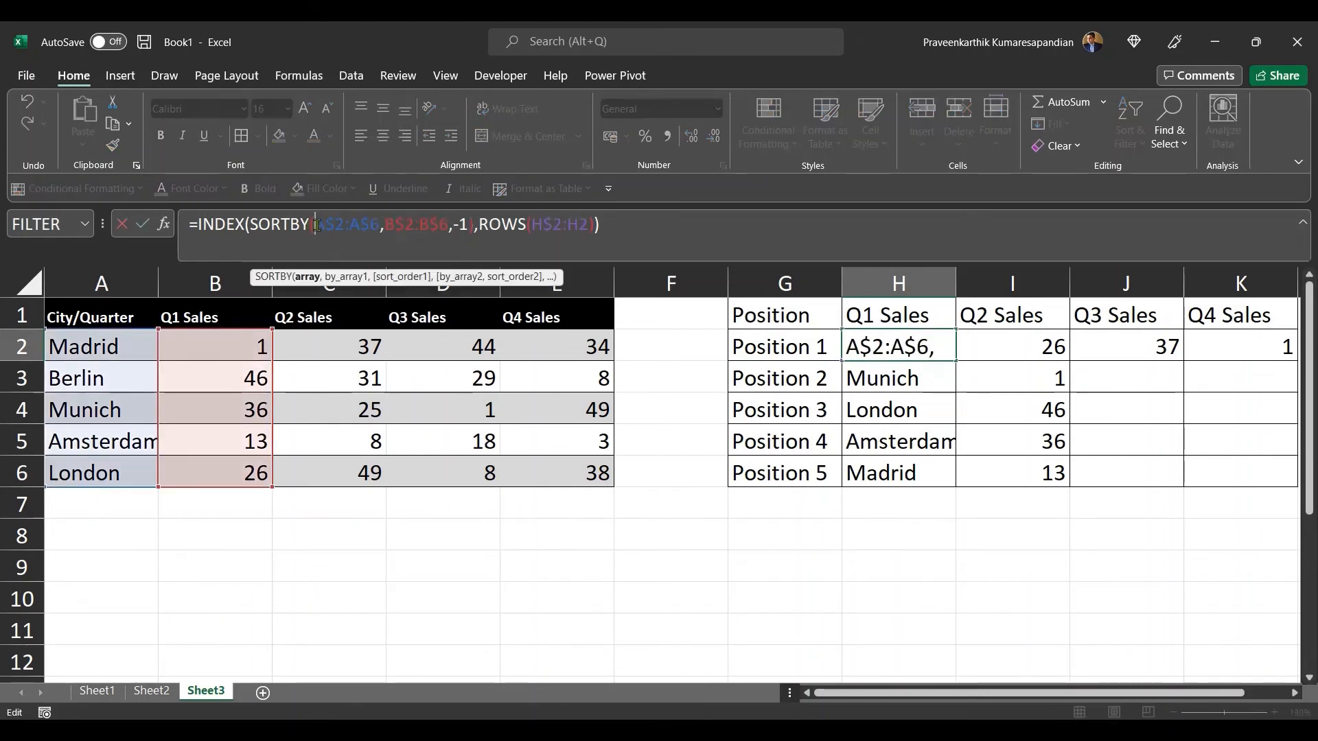
type("$")
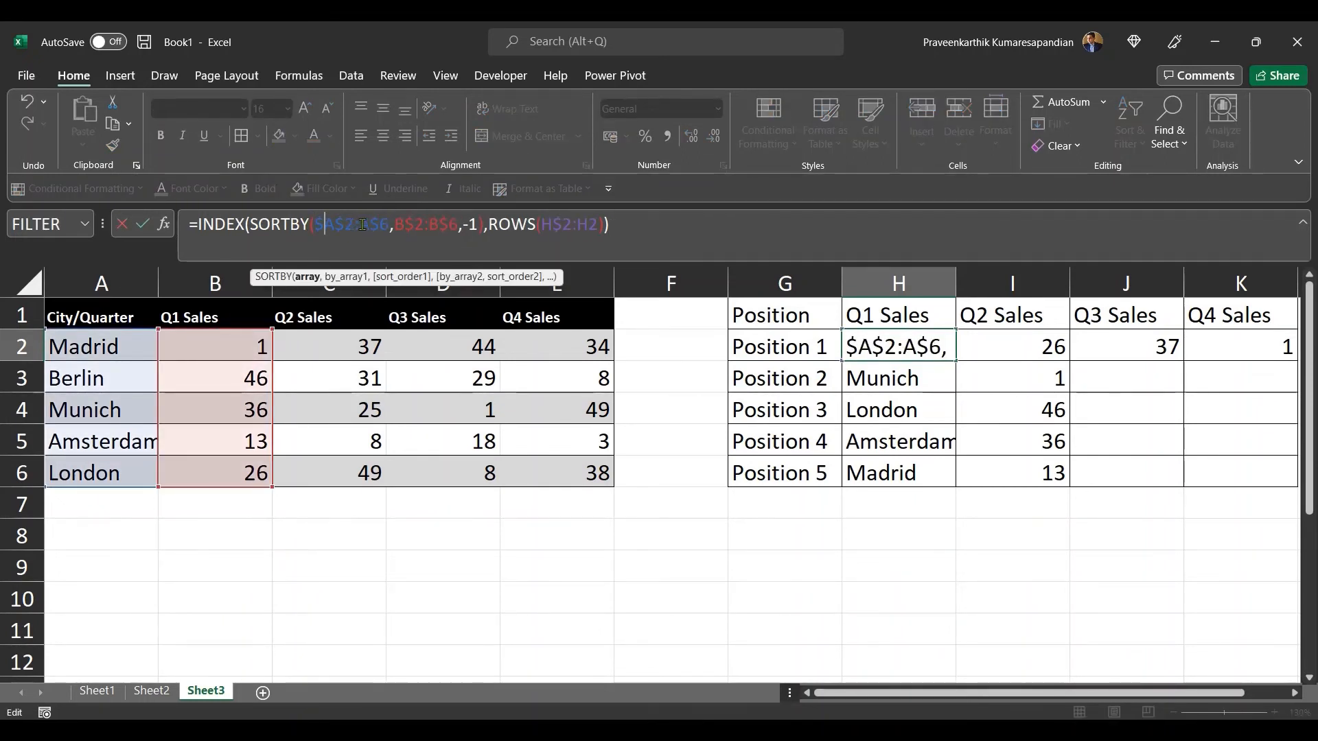
key("Right")
key("Right")
key("Right")
key("Right")
type("$")
key("Tab")
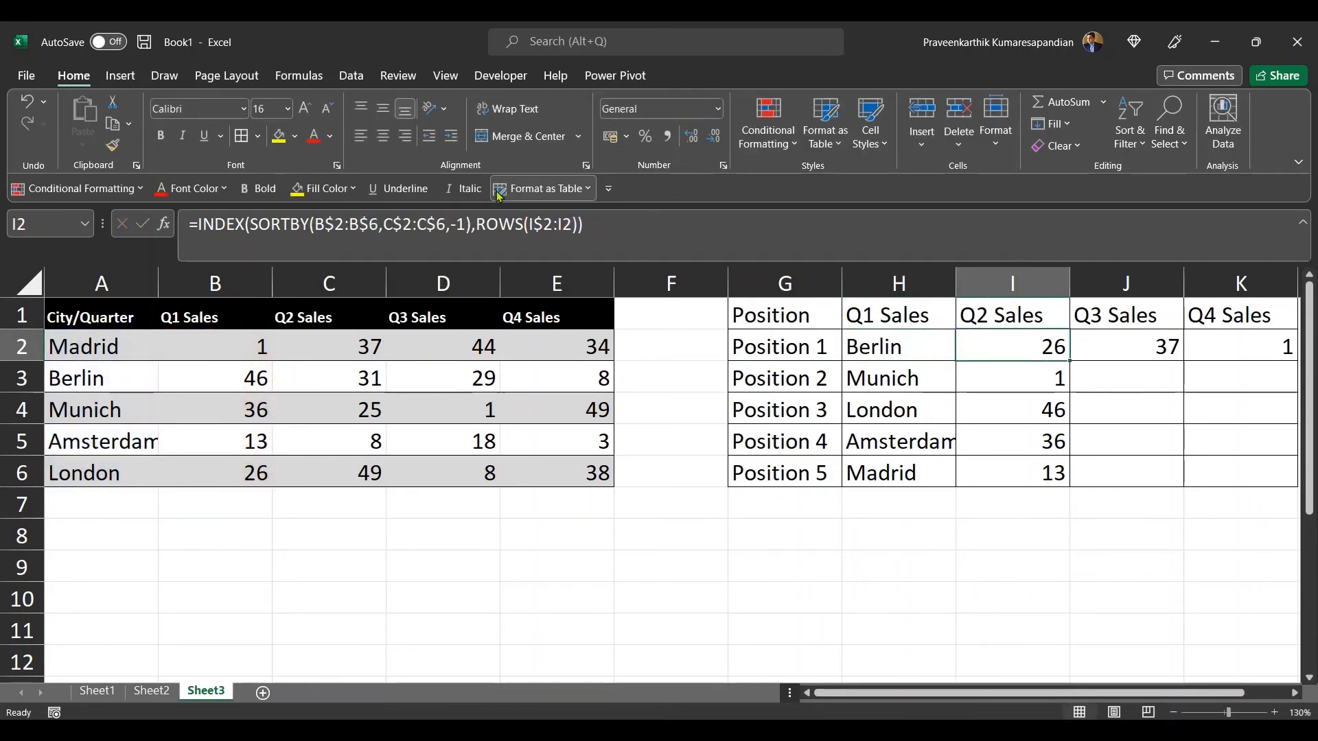
Step: Fill the updated H2 formula down through H6 and across through K2
left_click(874, 342)
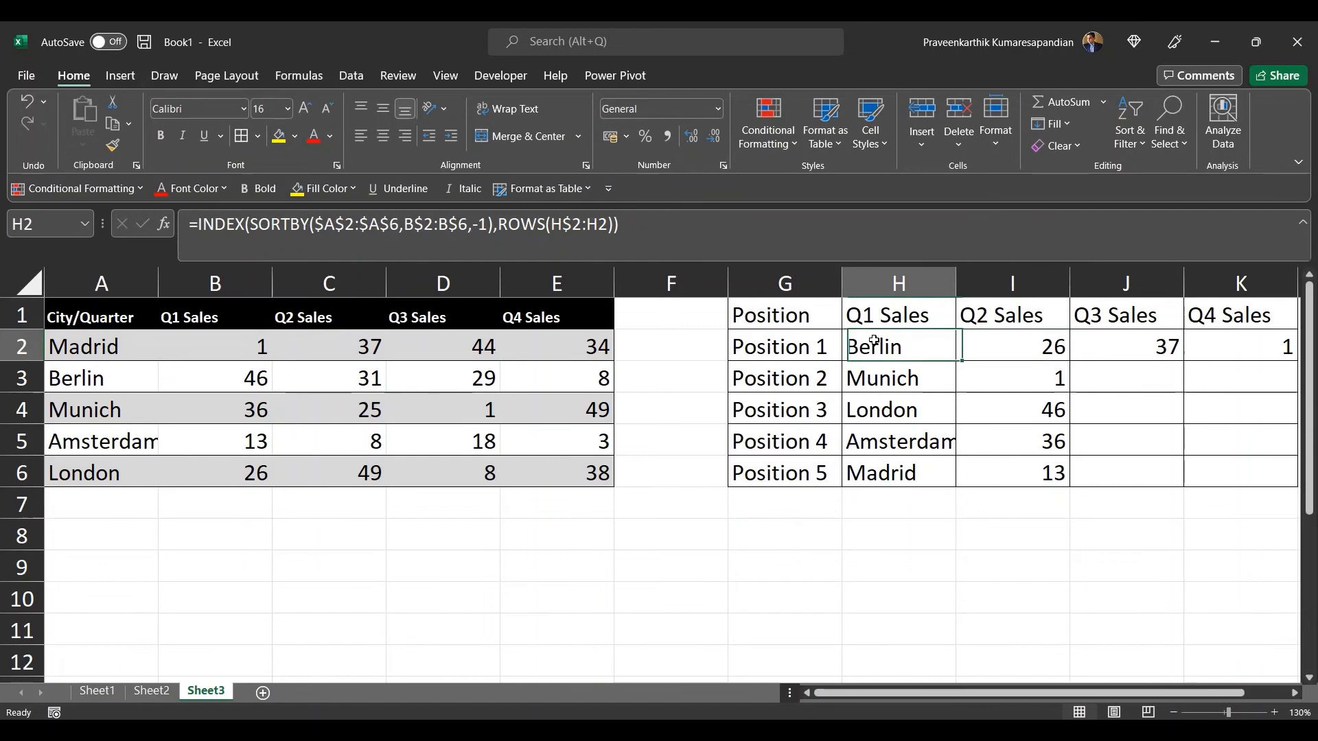
double_click(957, 365)
left_click(939, 345)
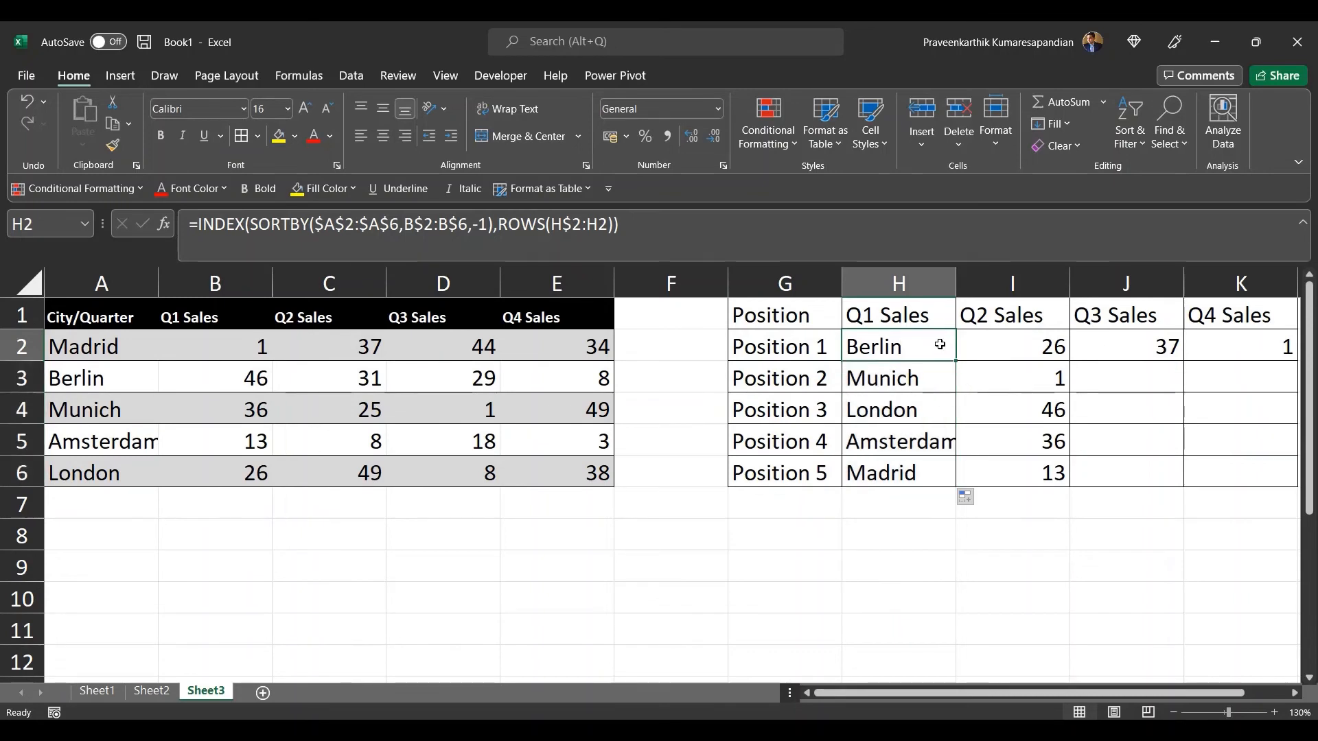
left_click_drag(955, 359, 1271, 366)
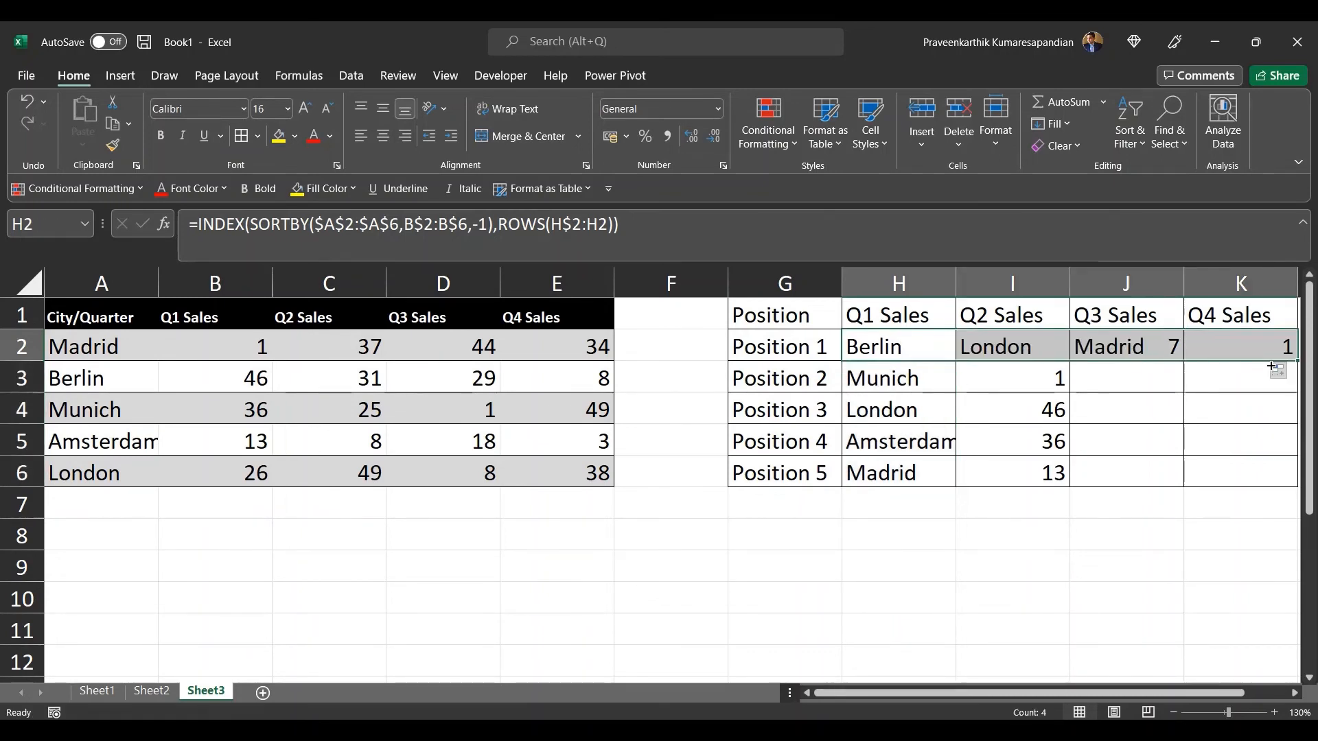
left_click(1055, 348)
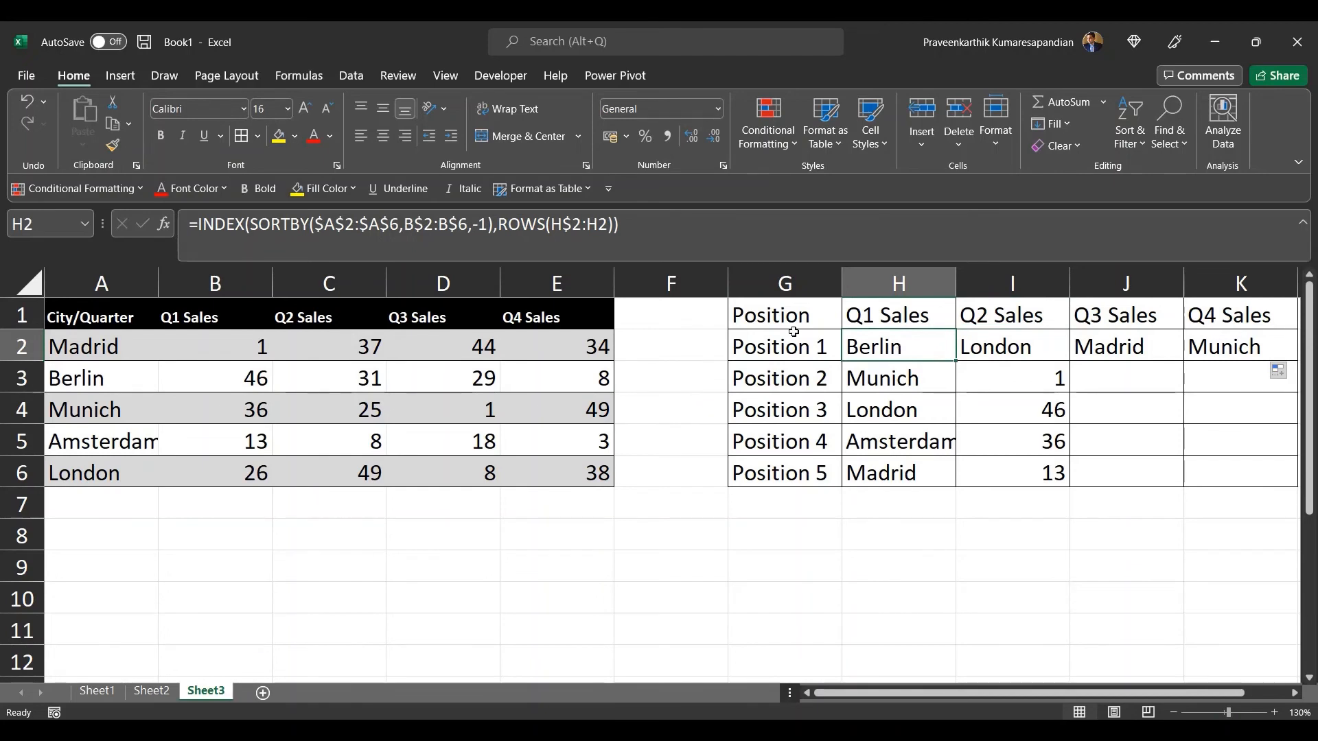
Step: Examine H2's formula ranges in edit mode, then review the copied formulas in I2, J2 and K2
left_click(337, 226)
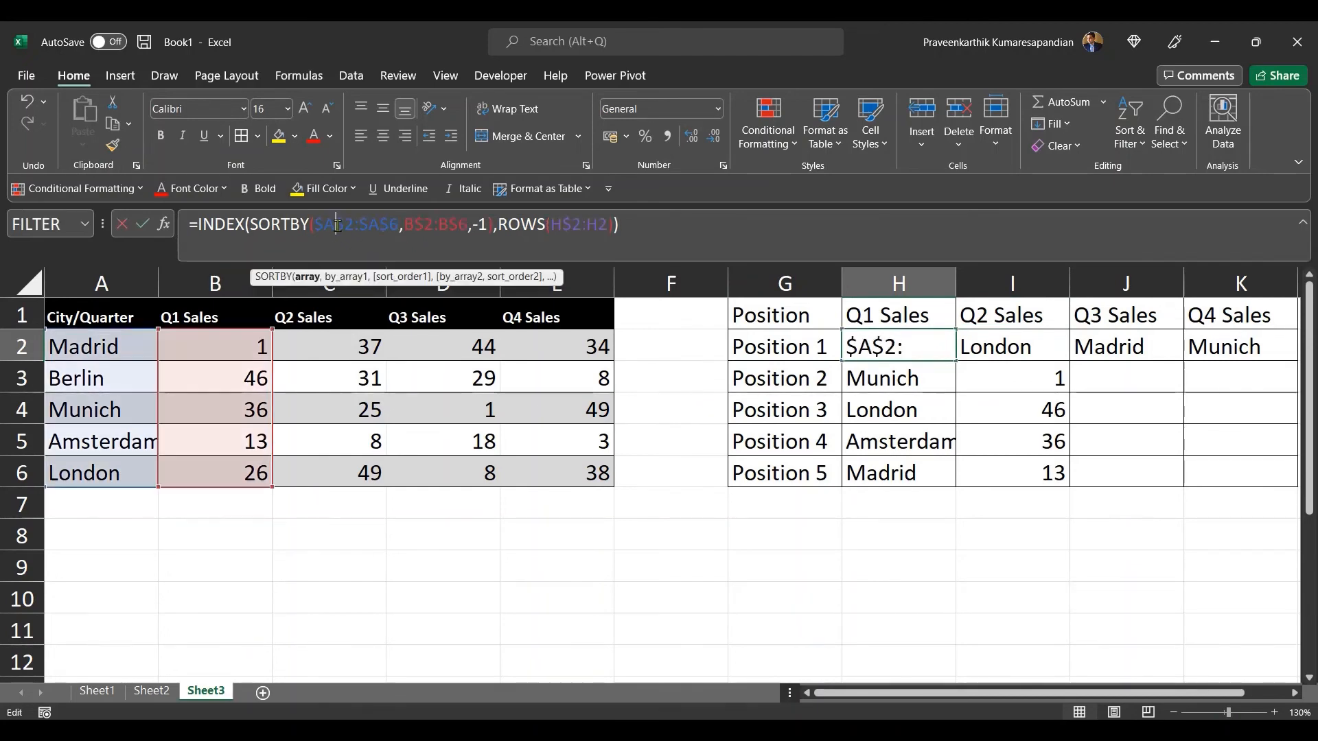
left_click(407, 230)
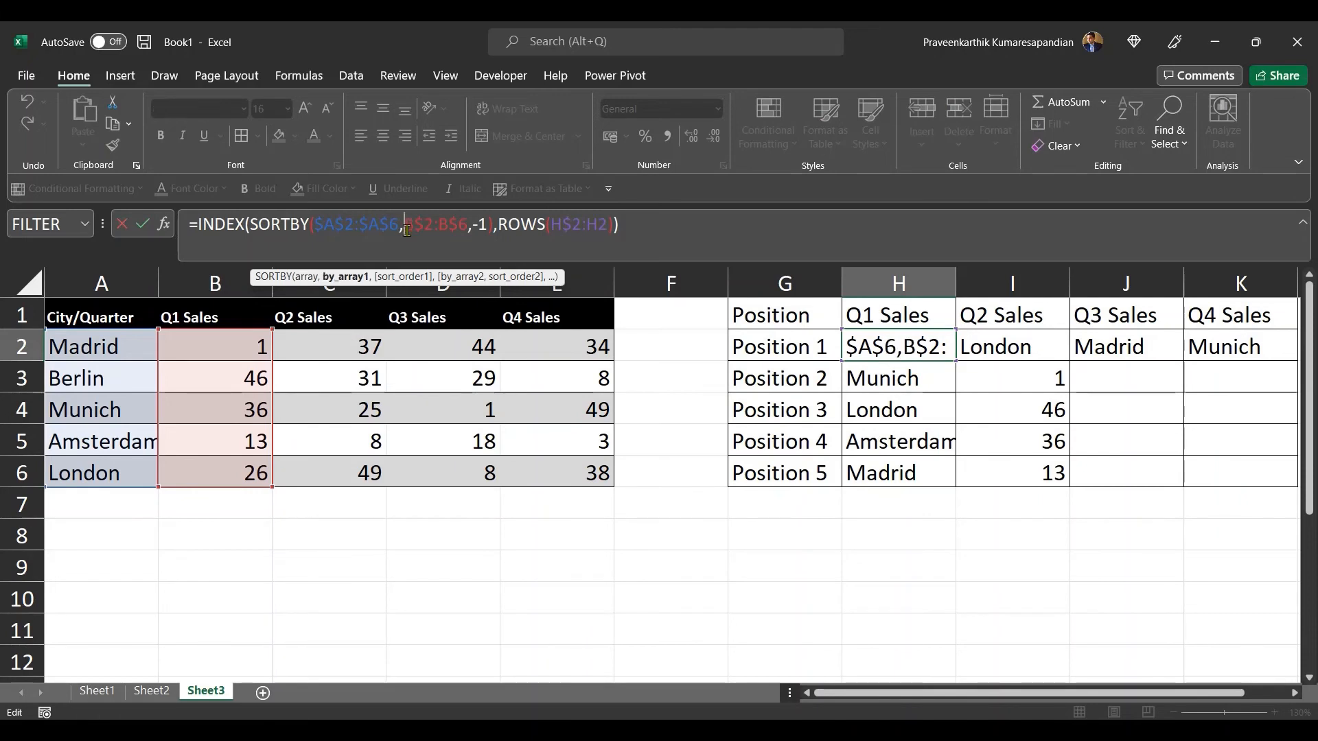
left_click(441, 224)
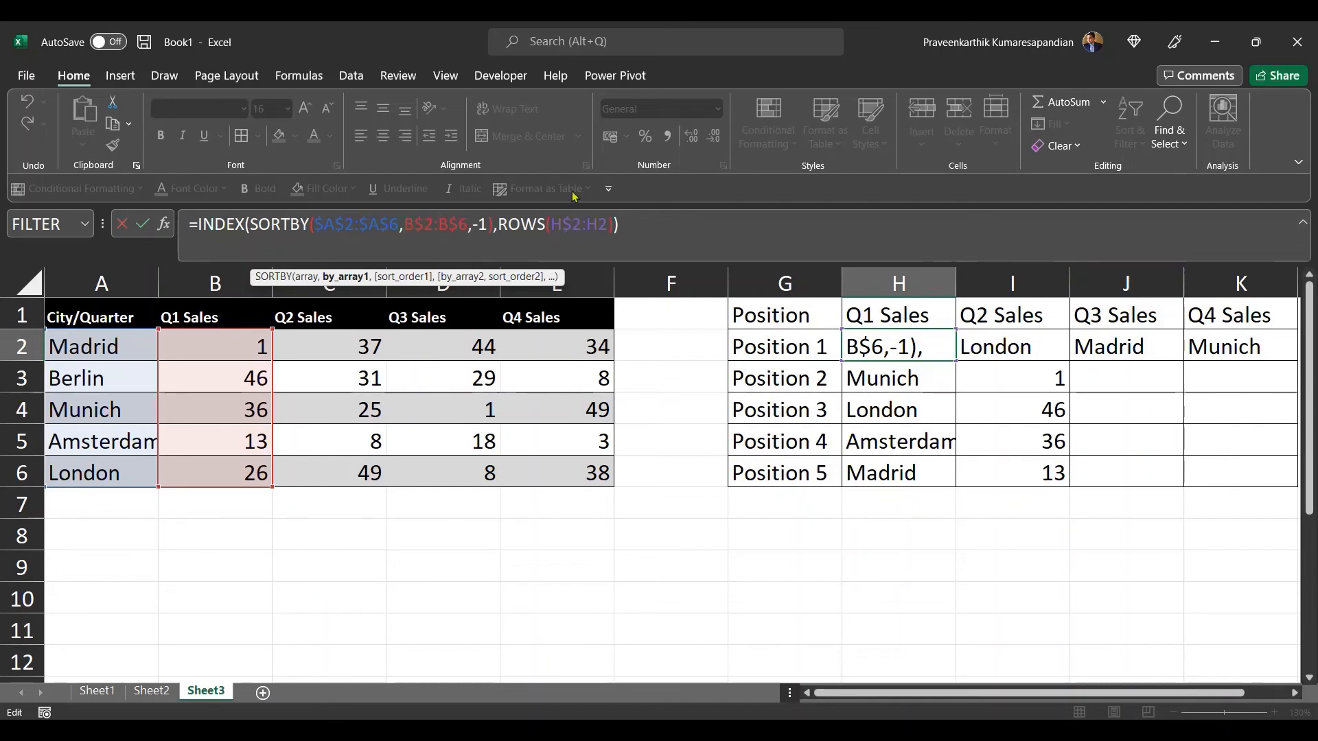
left_click(405, 223)
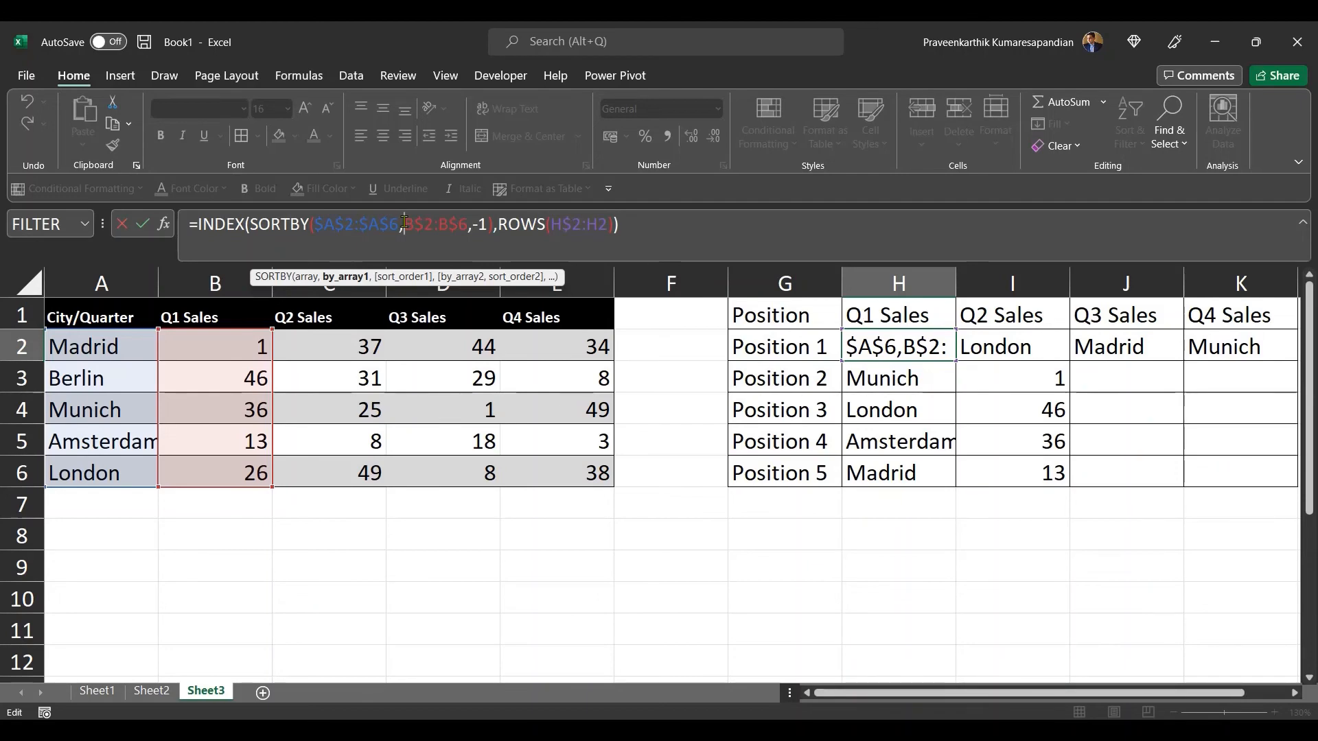
key("Return")
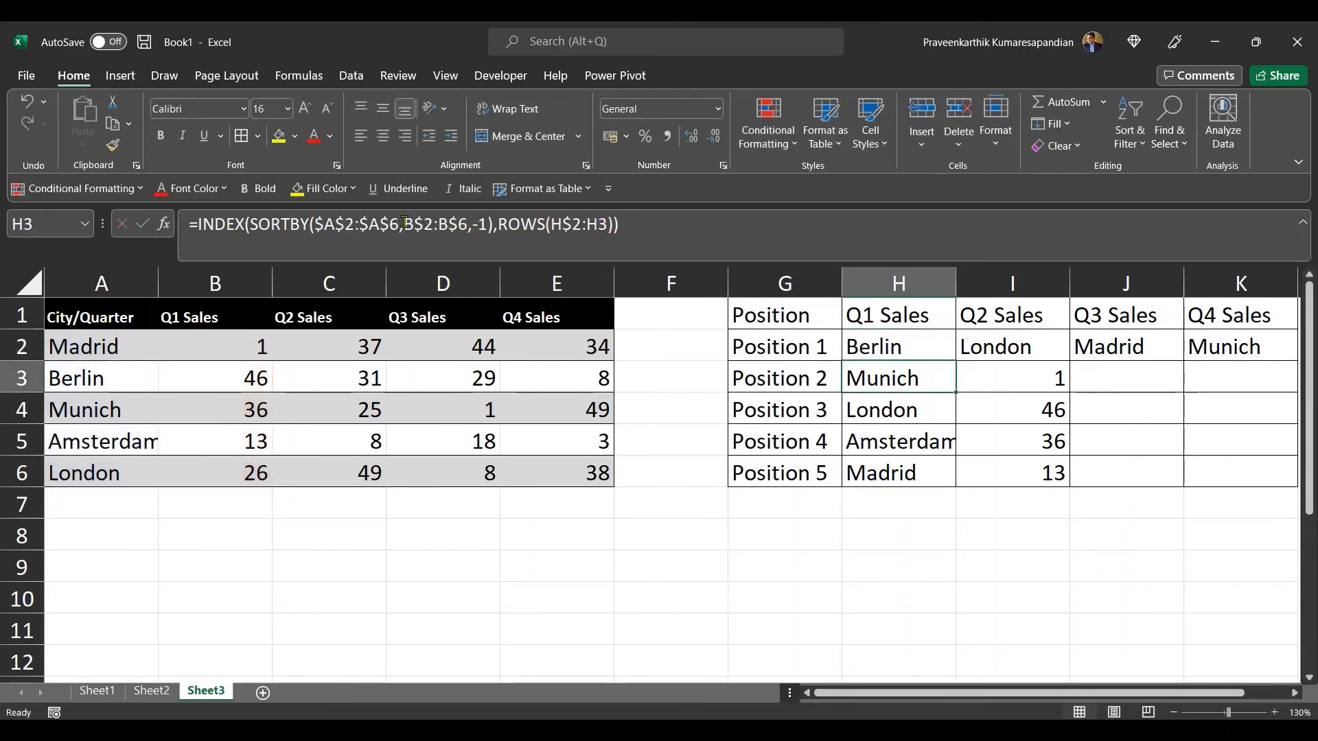
left_click(1013, 336)
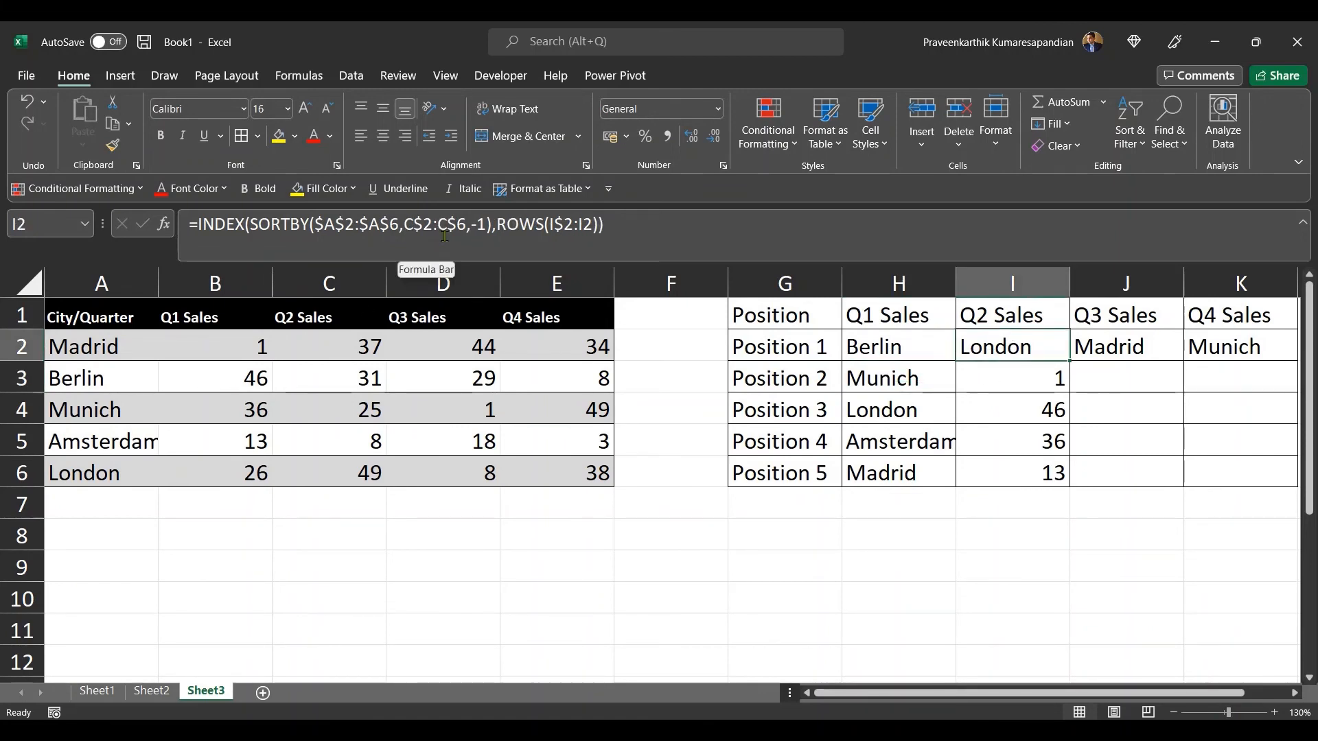
key("Right")
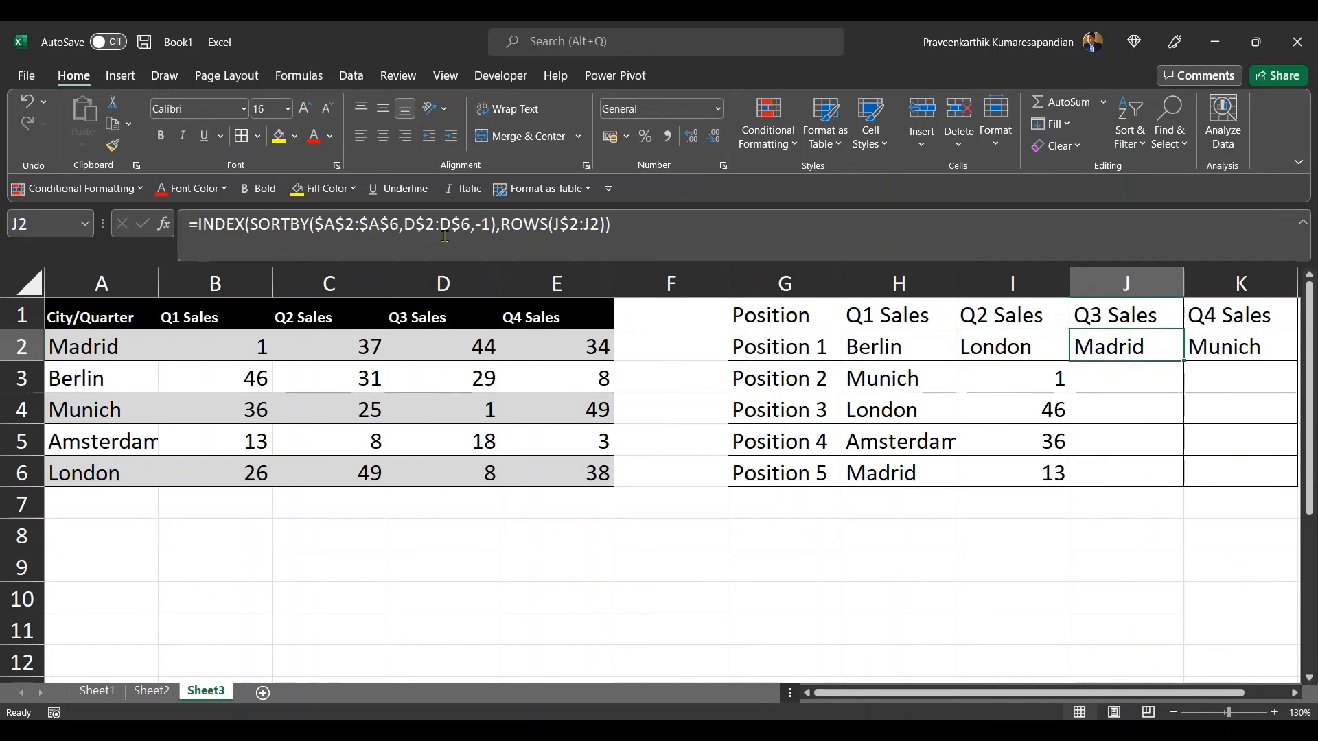
key("Right")
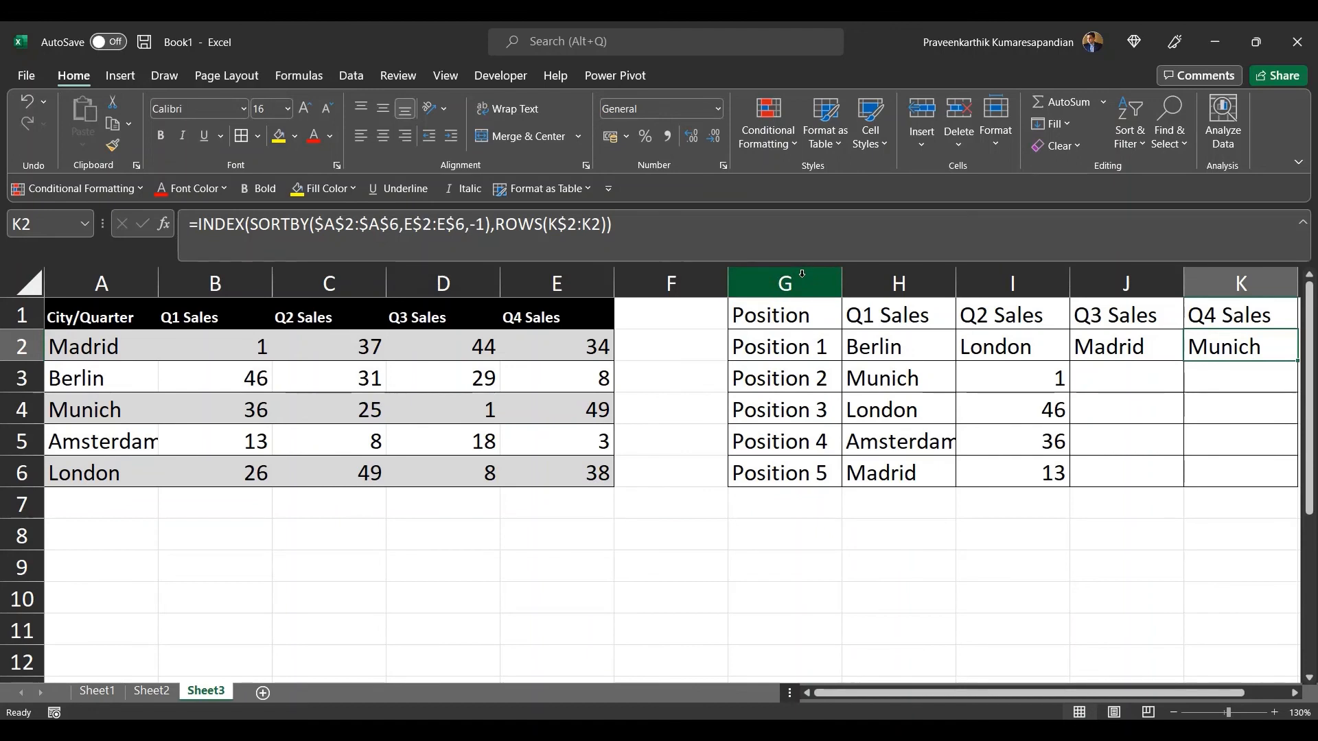
left_click(1003, 343)
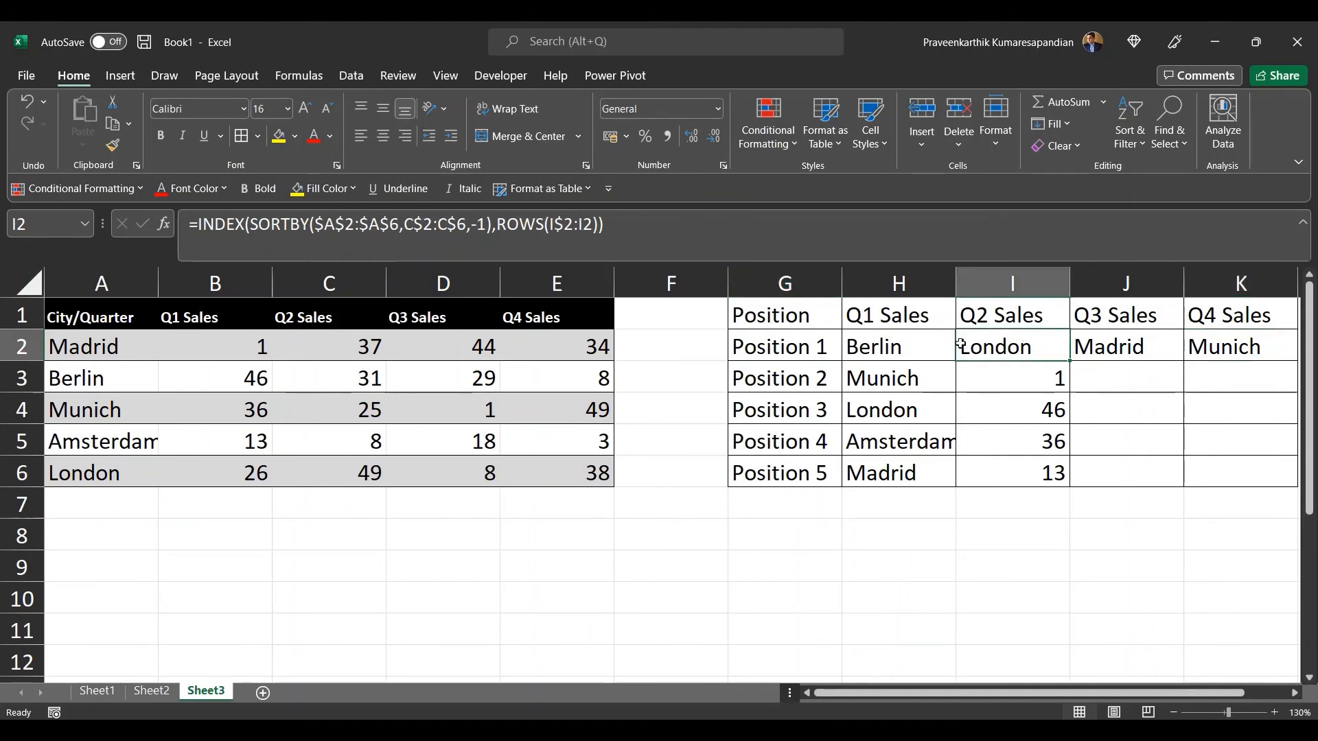
Step: Select H2:K6 and fill H2's formula into the whole range at once
left_click(922, 346)
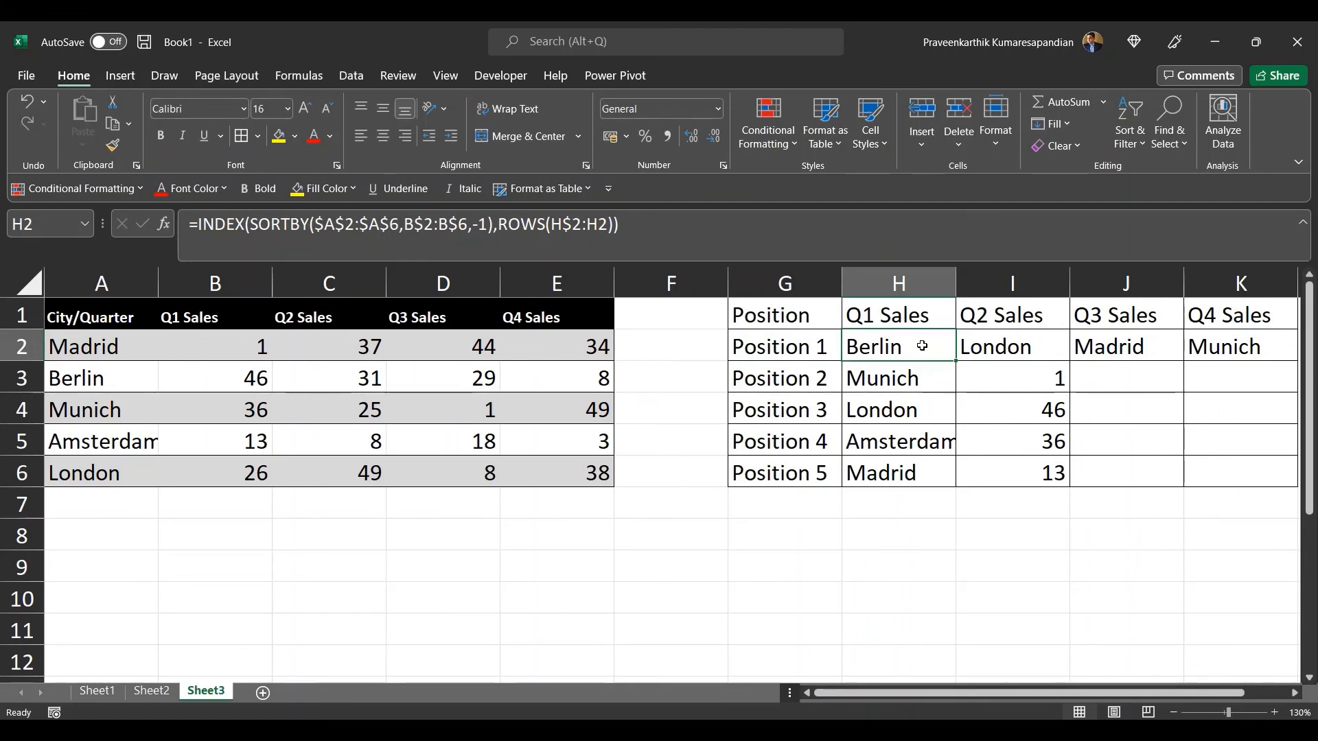
key("shift+Down")
key("shift+Down")
key("shift+Down")
key("shift+Down")
key("shift+Right")
key("shift+Right")
key("shift+Right")
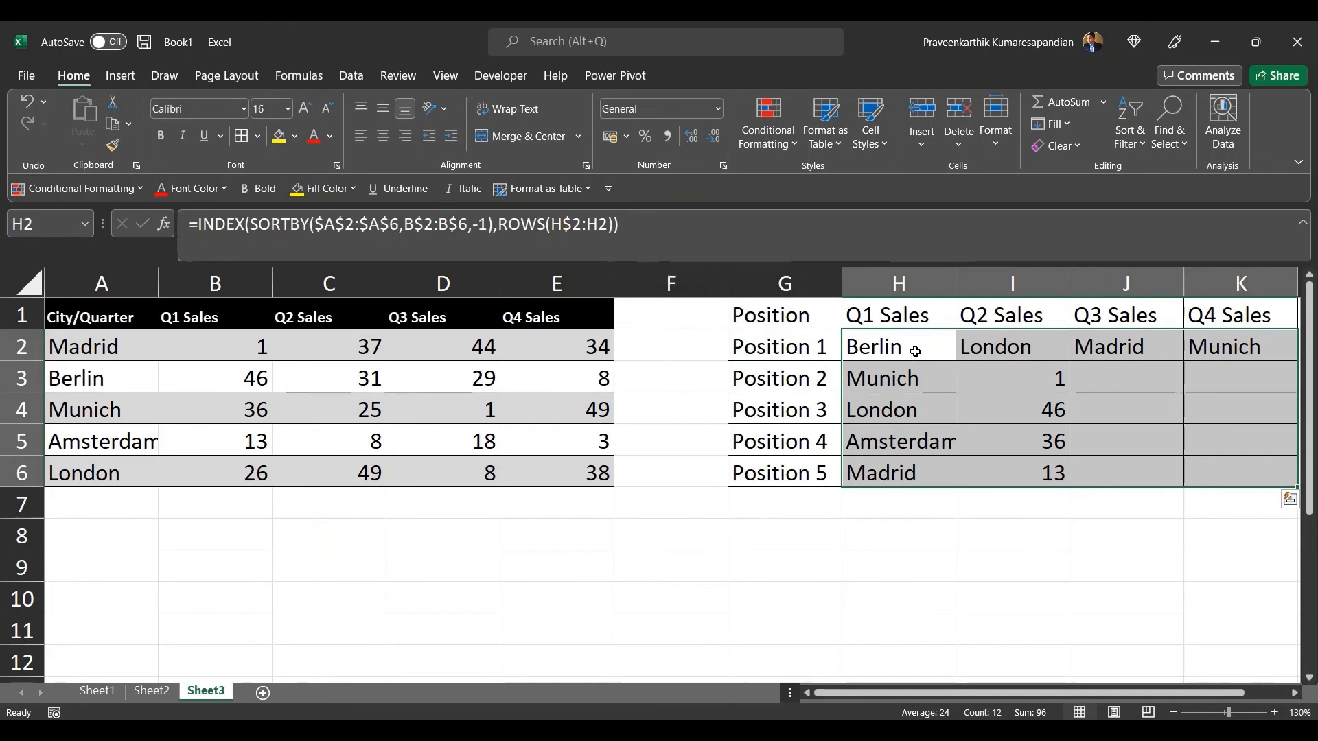
left_click(651, 226)
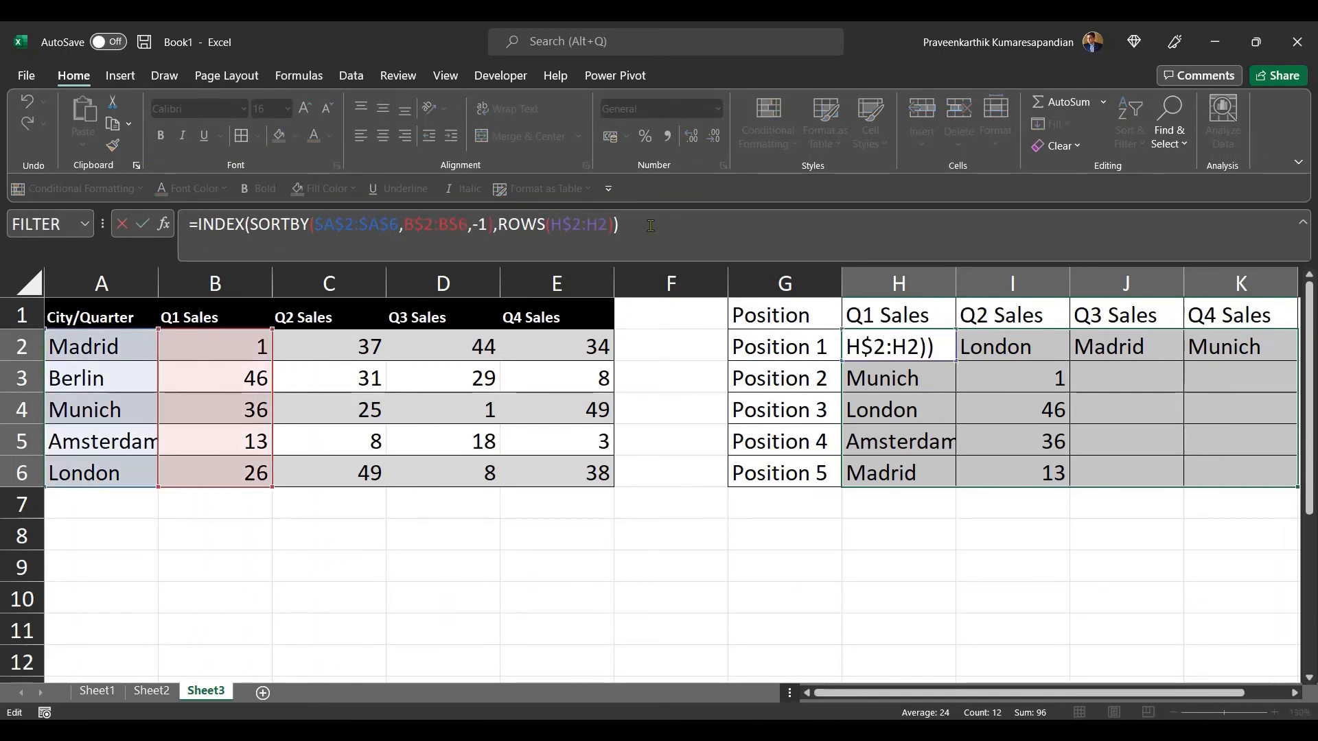
key("ctrl+Return")
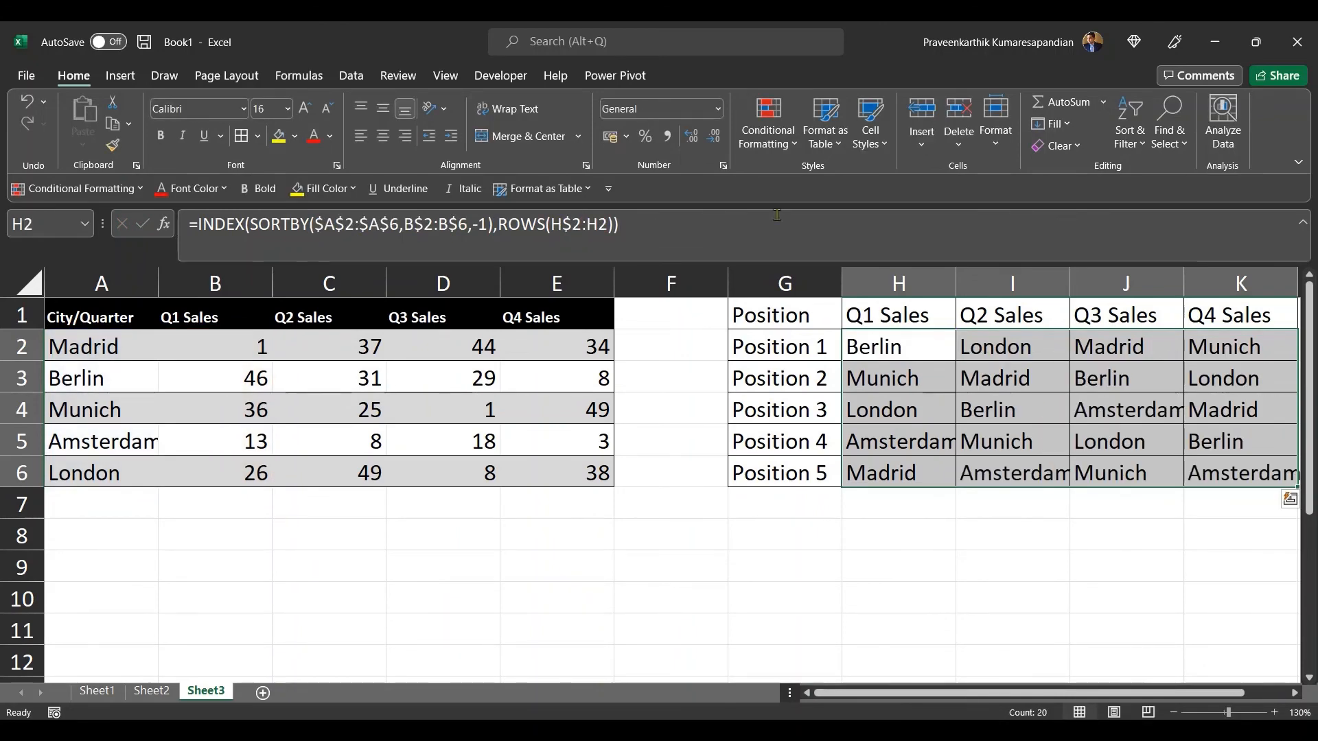
Step: Compare the ranked city results with the quarterly sales values and review H2's formula again
left_click(989, 350)
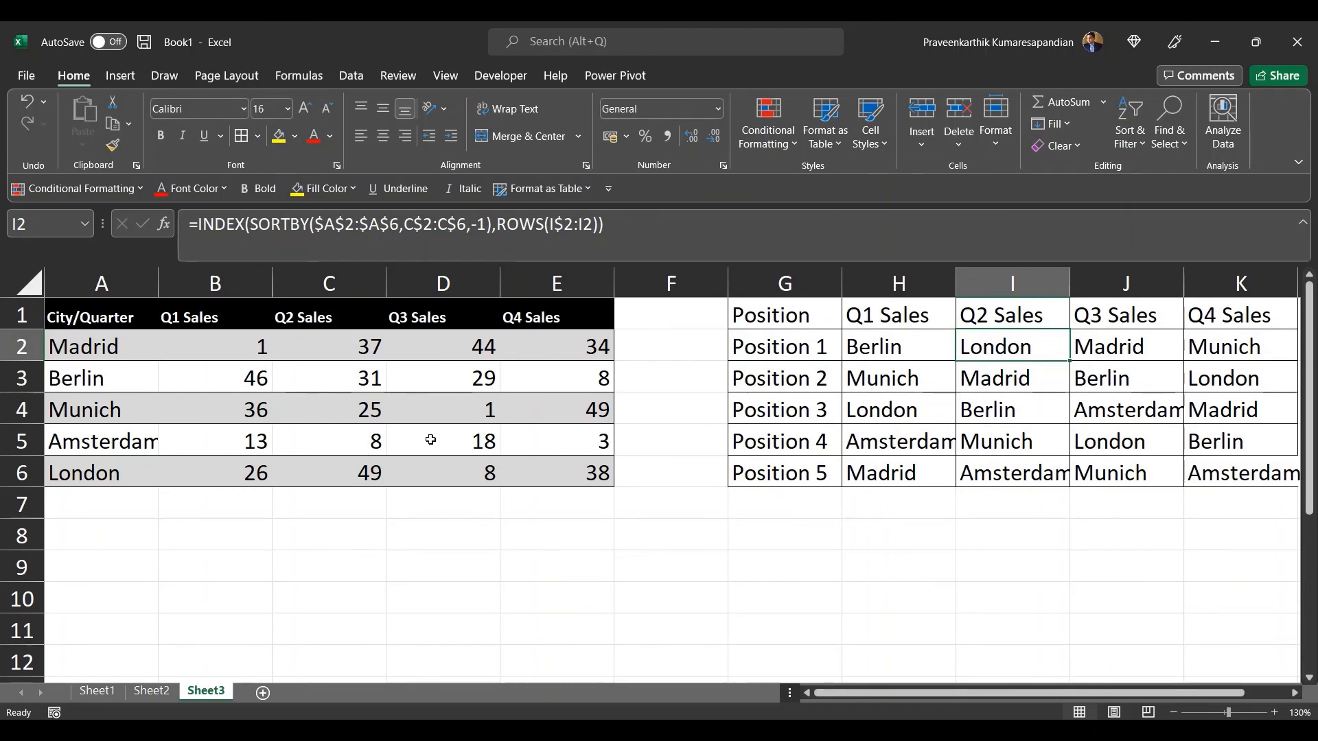
left_click(367, 480)
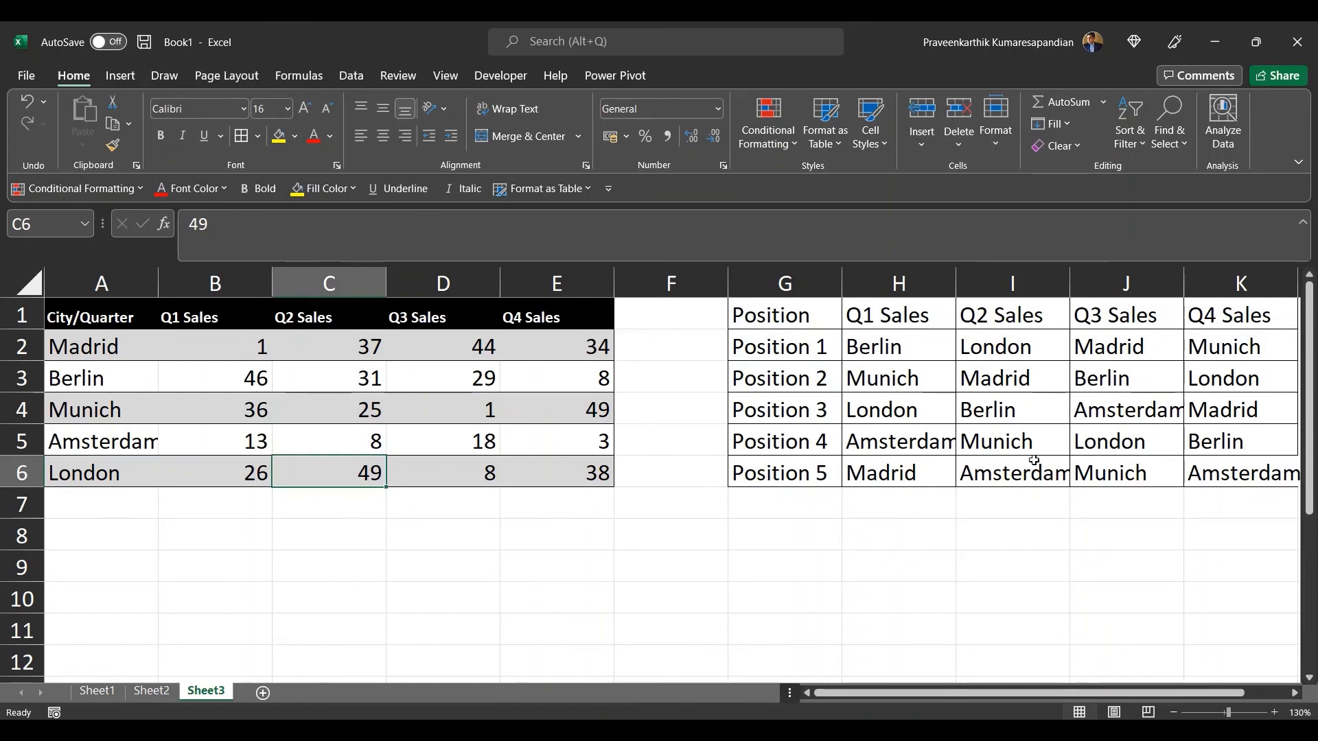
left_click(362, 406)
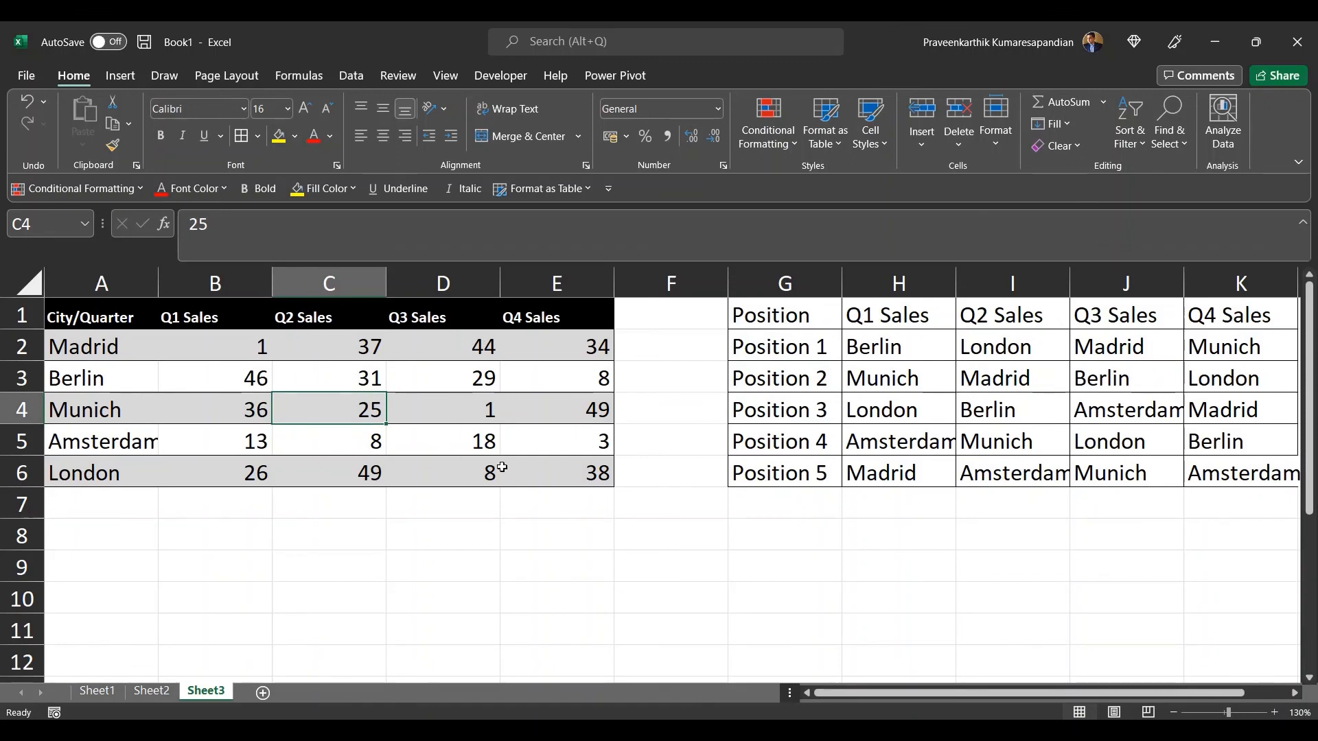
left_click(794, 327)
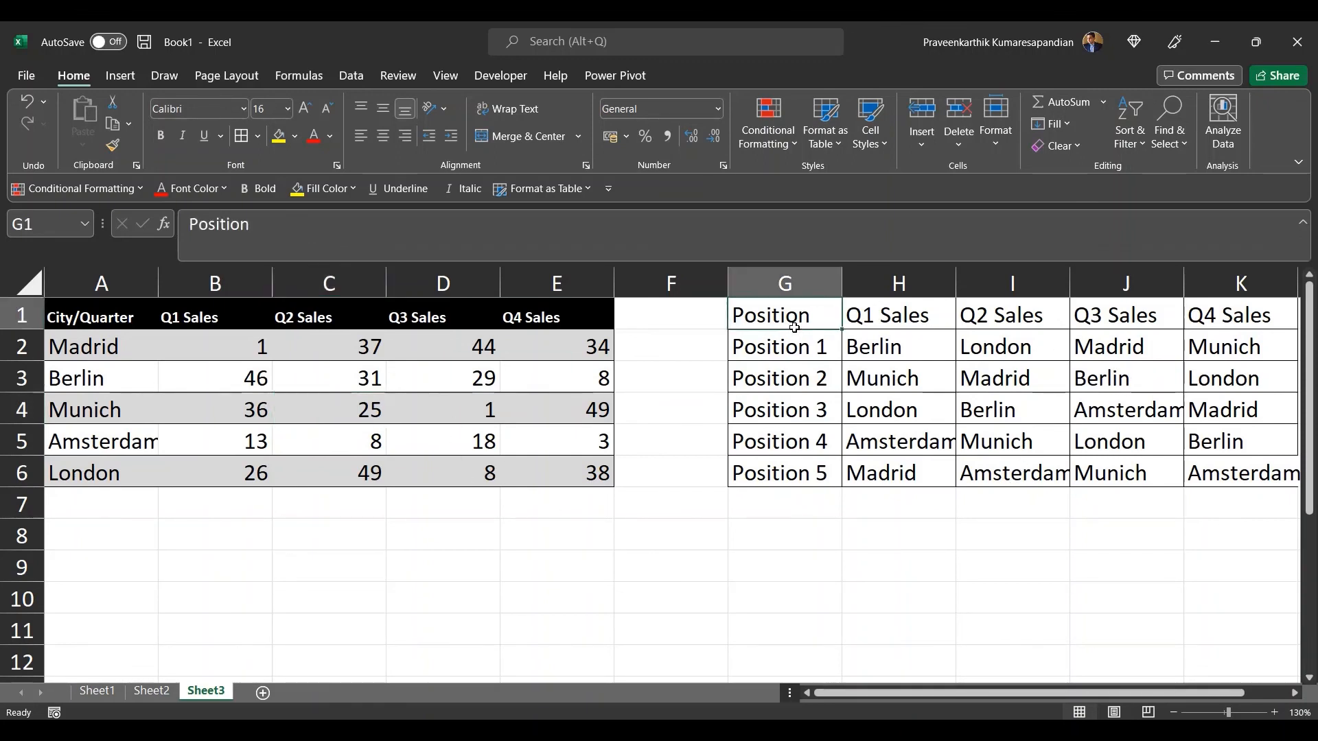
left_click(881, 340)
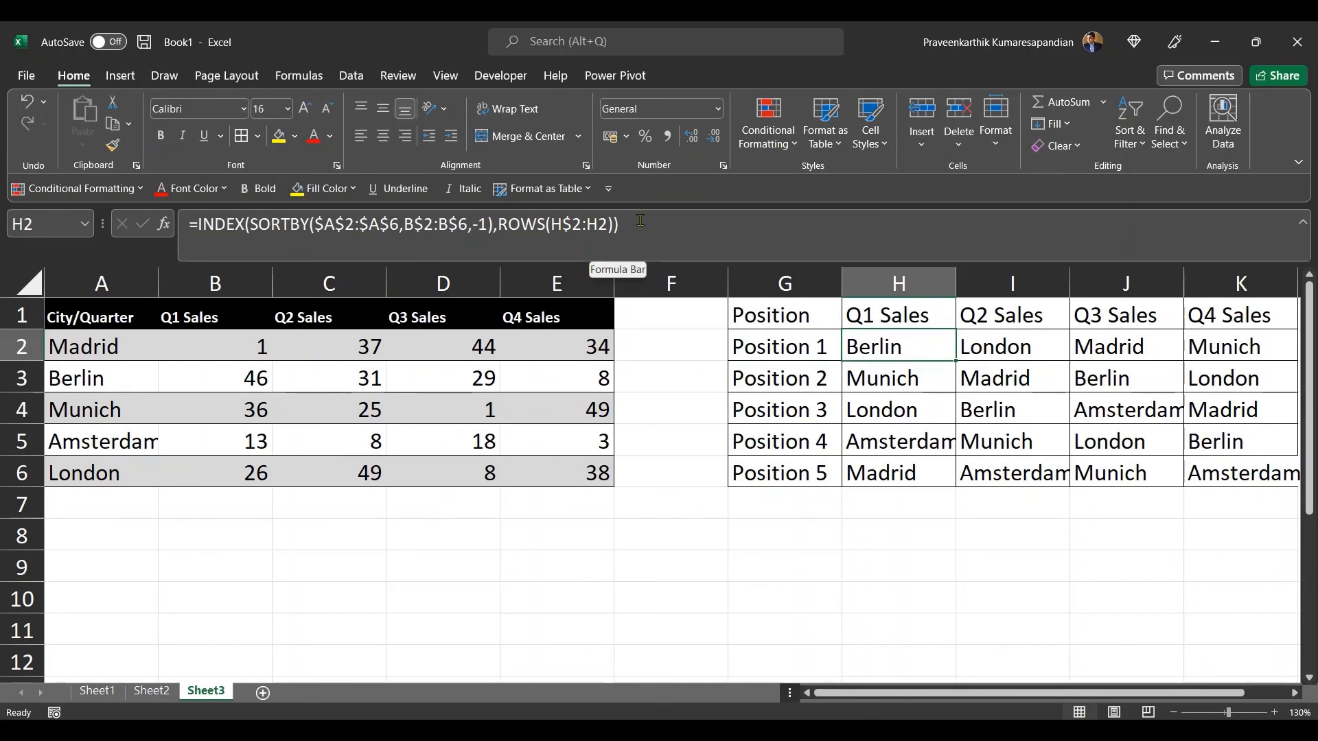
left_click(663, 221)
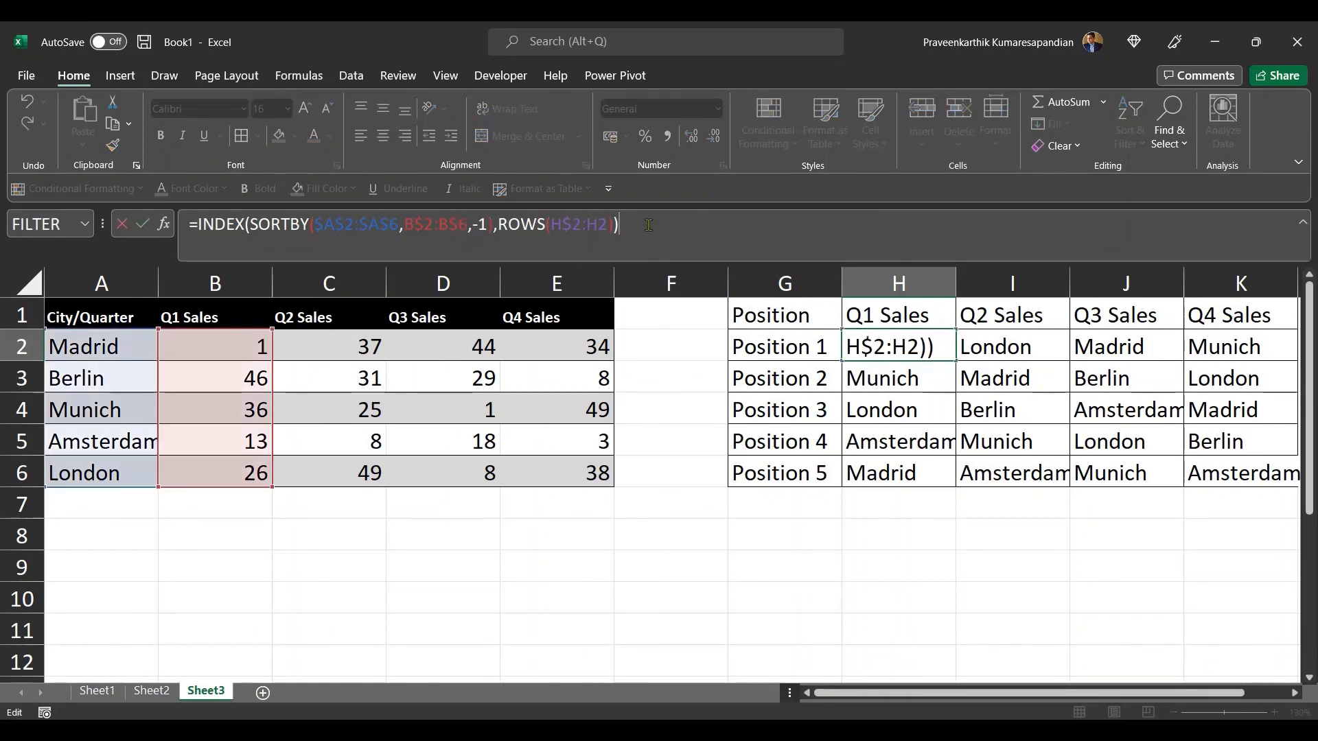
key("Return")
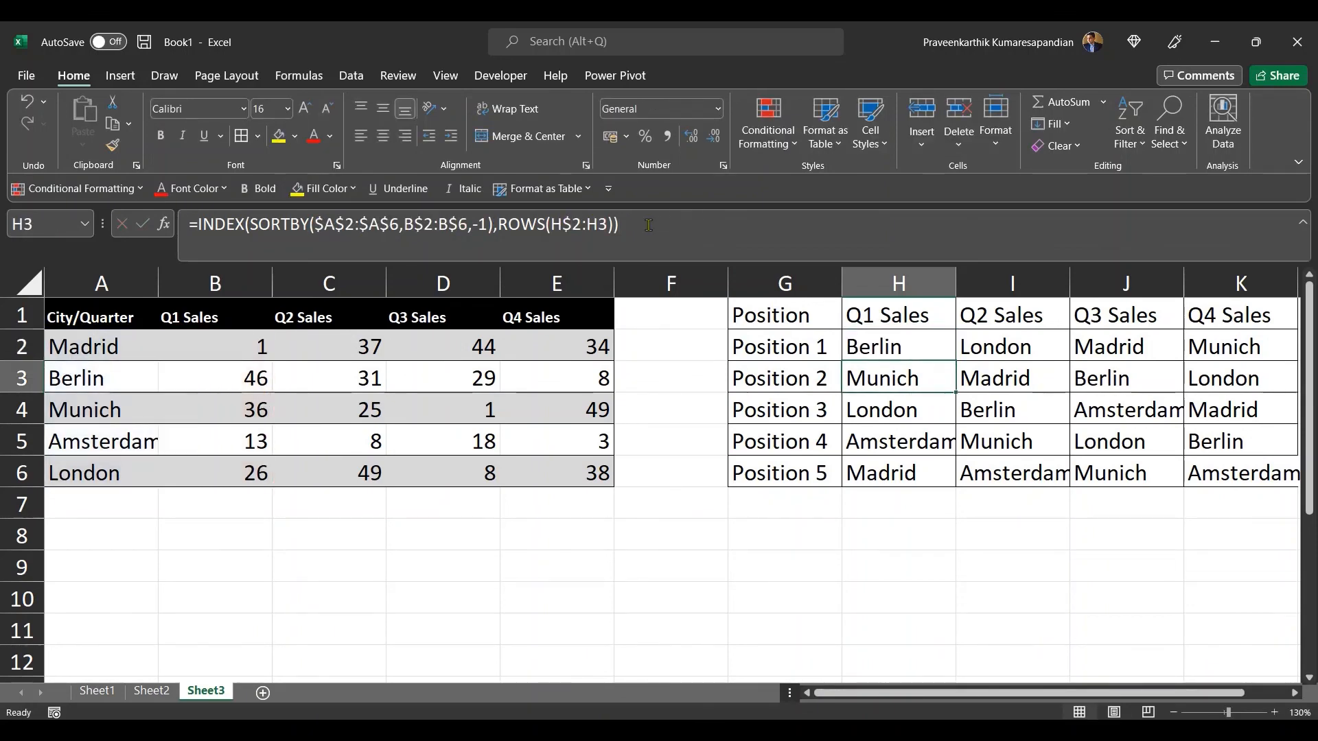
left_click(869, 349)
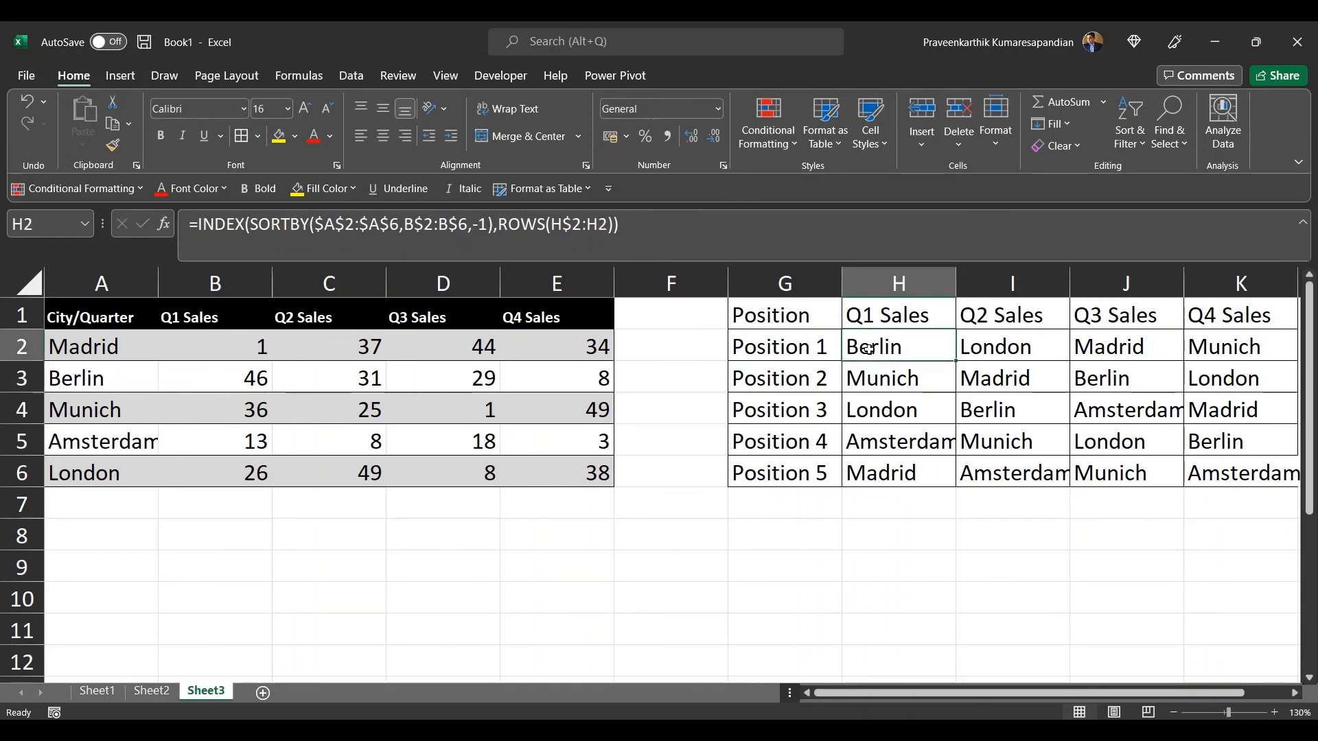